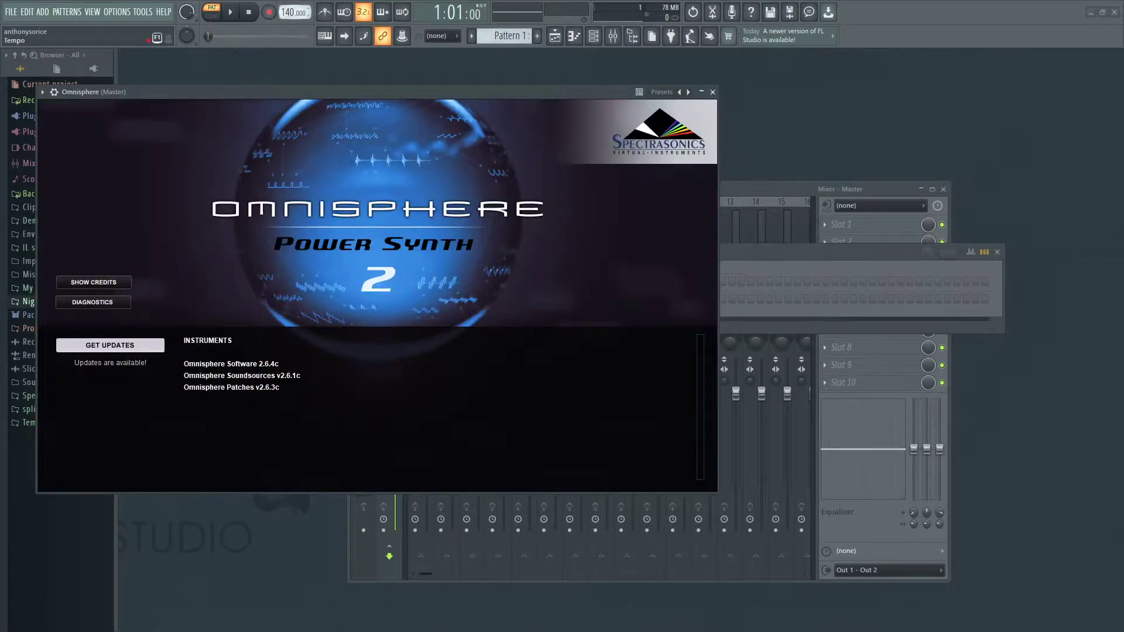
Step: Set the project tempo to 123 BPM
{"action": "right_click", "coordinate": [293, 13]}
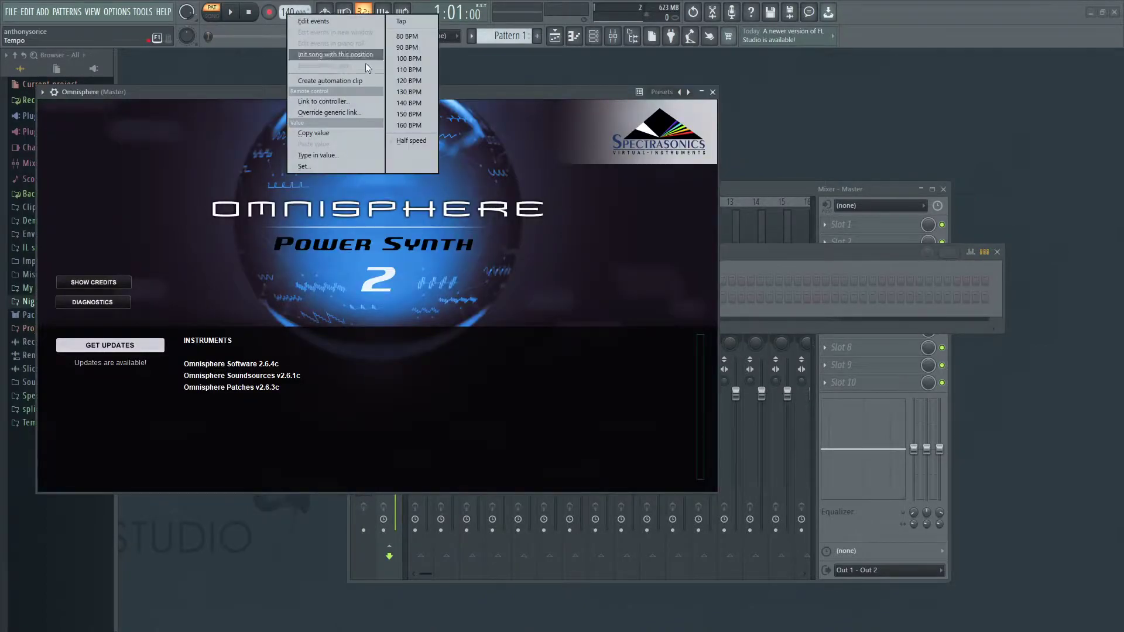
{"action": "left_click", "coordinate": [407, 84]}
{"action": "left_click_drag", "start_coordinate": [291, 12], "coordinate": [291, 10]}
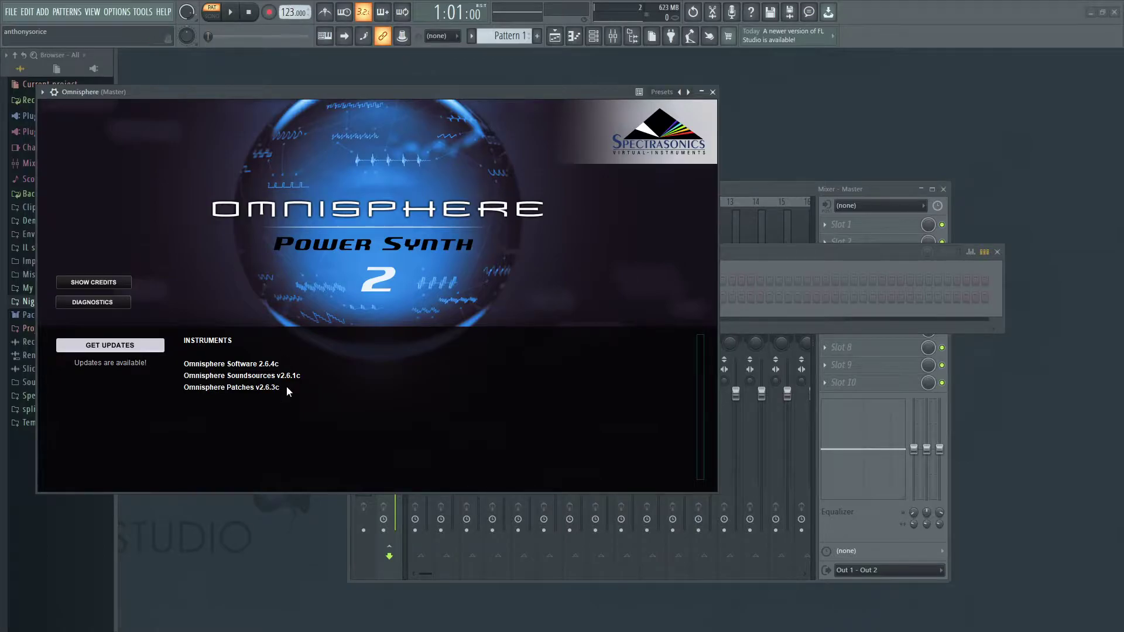
Step: Load the Glass Segovia patch from the Guitars category in Omnisphere
{"action": "left_click", "coordinate": [200, 368]}
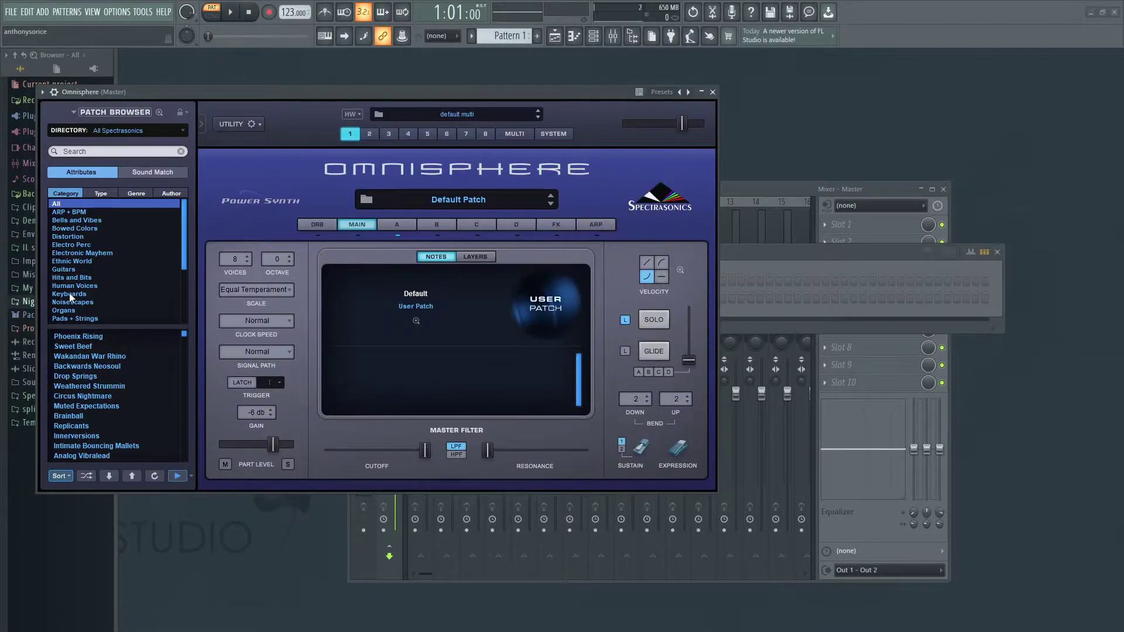
{"action": "left_click", "coordinate": [70, 270]}
{"action": "scroll", "coordinate": [76, 417], "scroll_direction": "down", "scroll_amount": 5}
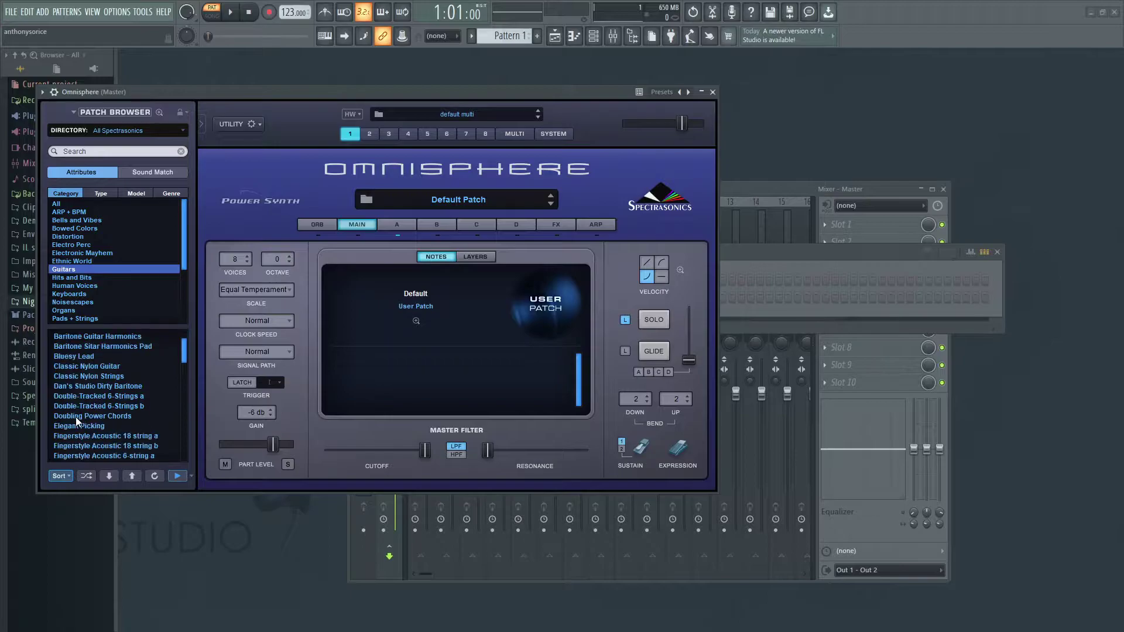
{"action": "scroll", "coordinate": [76, 417], "scroll_direction": "up", "scroll_amount": 2}
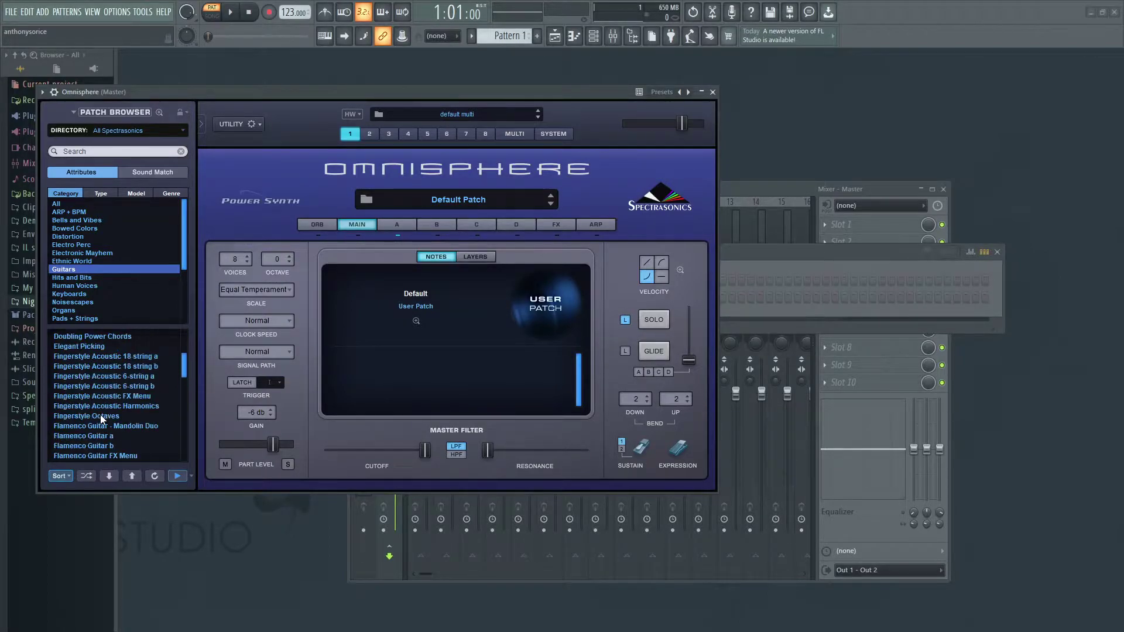
{"action": "left_click", "coordinate": [90, 417]}
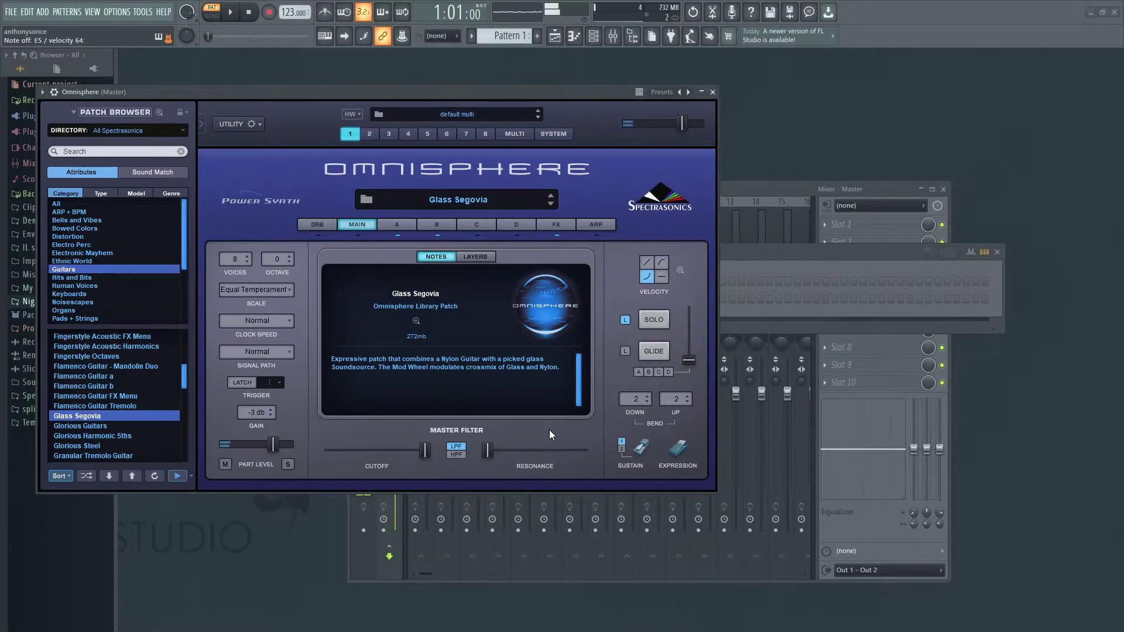
Step: Close the Omnisphere plugin window and open the Omnisphere channel in the piano roll
{"action": "left_click", "coordinate": [713, 92]}
{"action": "right_click", "coordinate": [329, 276]}
{"action": "left_click", "coordinate": [454, 404]}
{"action": "left_click", "coordinate": [618, 358]}
{"action": "right_click", "coordinate": [384, 279]}
{"action": "left_click", "coordinate": [395, 281]}
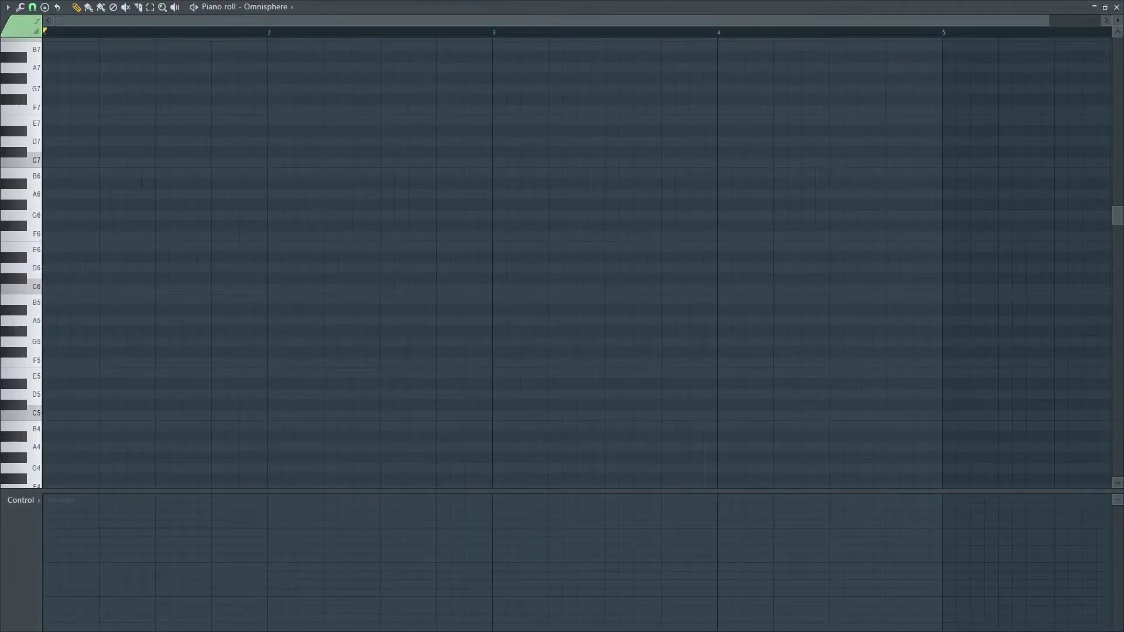
Step: Place an E6 note at the start of bar 1, extend it to half a bar and audition it
{"action": "left_click", "coordinate": [59, 257]}
{"action": "left_click_drag", "start_coordinate": [75, 257], "coordinate": [56, 257]}
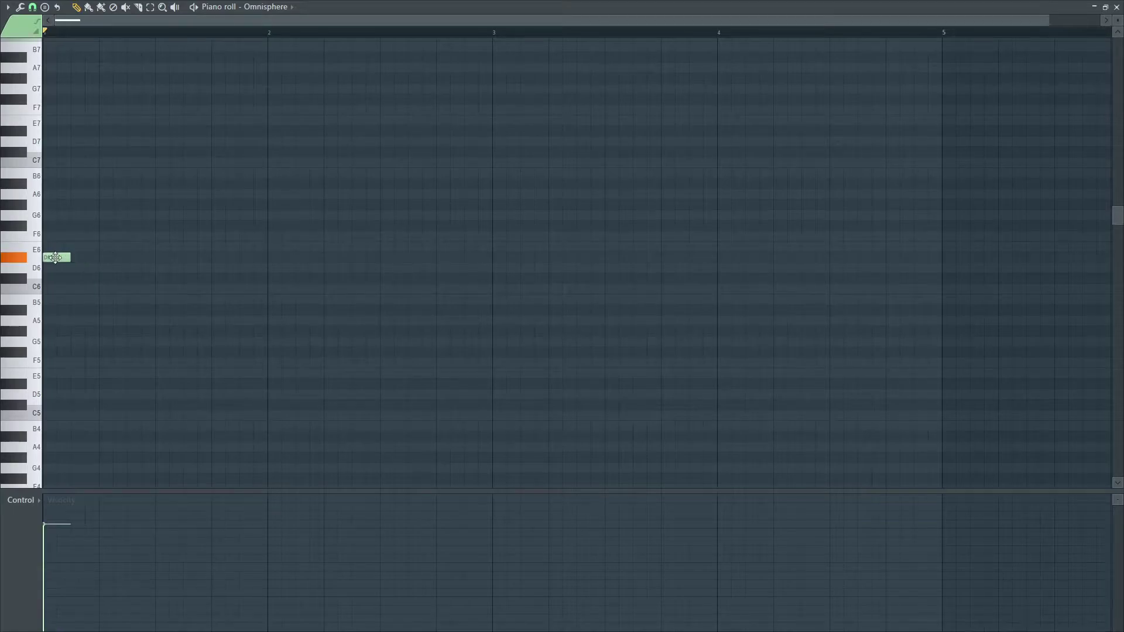
{"action": "scroll", "coordinate": [100, 329], "scroll_direction": "up", "scroll_amount": 1}
{"action": "key", "text": "space"}
{"action": "key", "text": "space"}
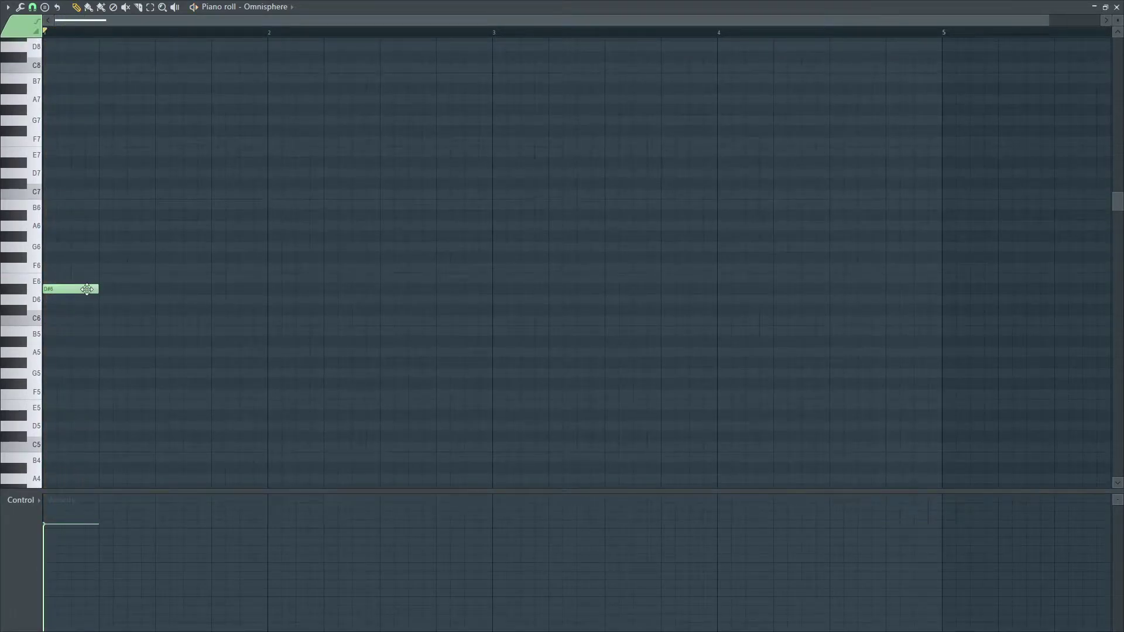
{"action": "mouse_move", "coordinate": [88, 289]}
{"action": "left_mouse_down"}
{"action": "mouse_move", "coordinate": [68, 246]}
{"action": "mouse_move", "coordinate": [71, 213]}
{"action": "mouse_move", "coordinate": [75, 282]}
{"action": "left_mouse_up"}
{"action": "key", "text": "space"}
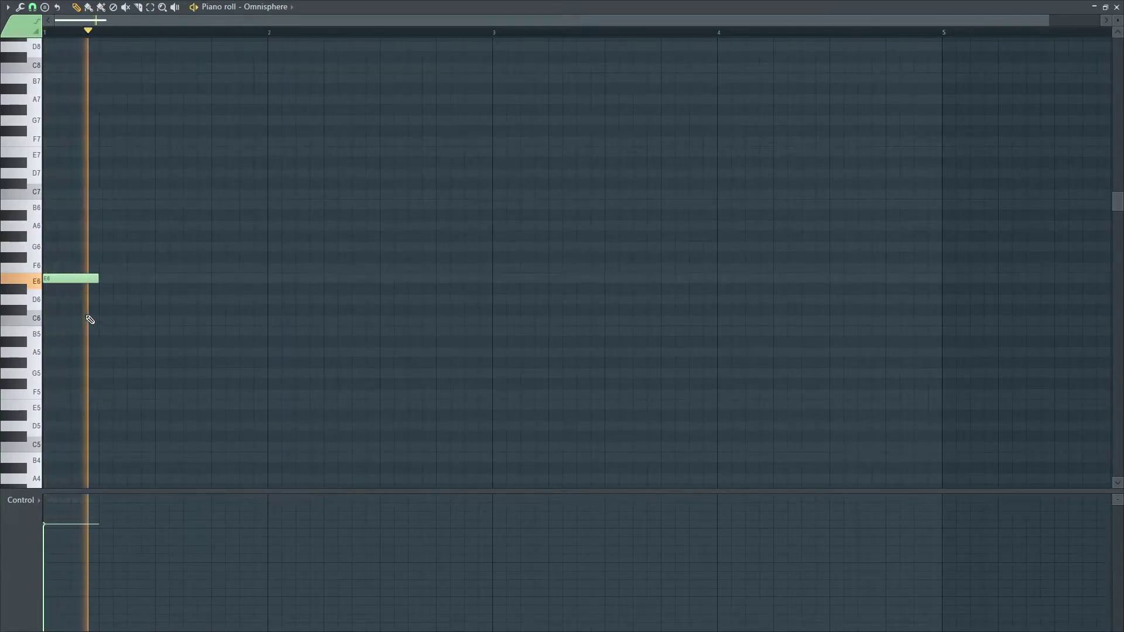
{"action": "left_click_drag", "start_coordinate": [98, 279], "coordinate": [155, 279]}
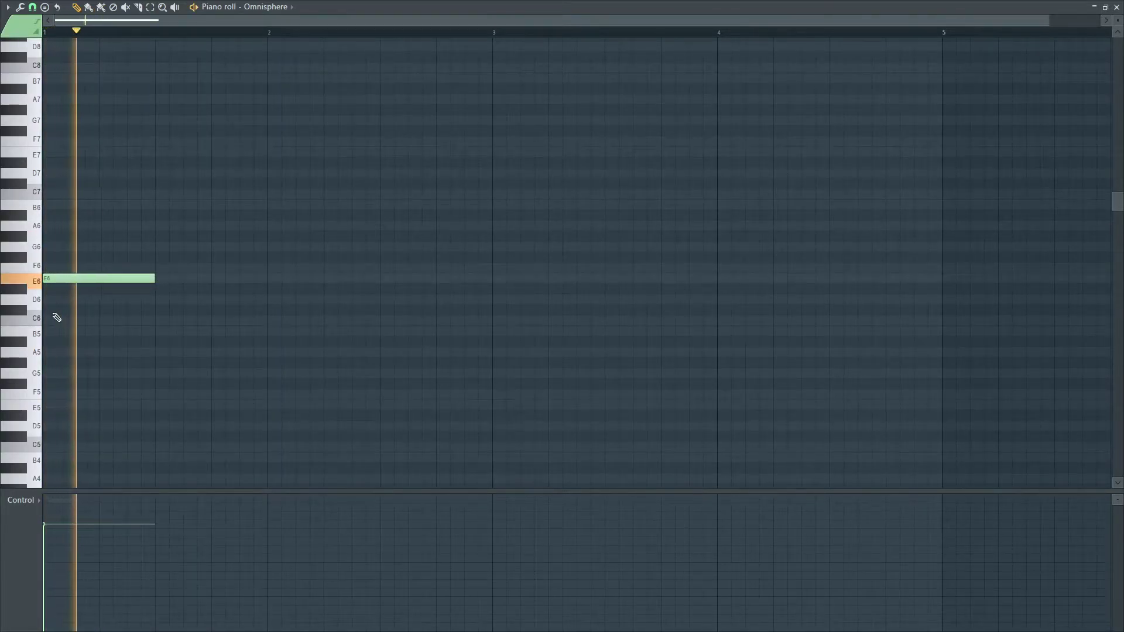
Step: Build the first chord by adding half-bar B5 and F#4 notes below the E6, auditioning each addition
{"action": "left_click", "coordinate": [63, 302]}
{"action": "key", "text": "space"}
{"action": "left_click_drag", "start_coordinate": [78, 302], "coordinate": [58, 341]}
{"action": "key", "text": "space"}
{"action": "scroll", "coordinate": [93, 389], "scroll_direction": "down", "scroll_amount": 2}
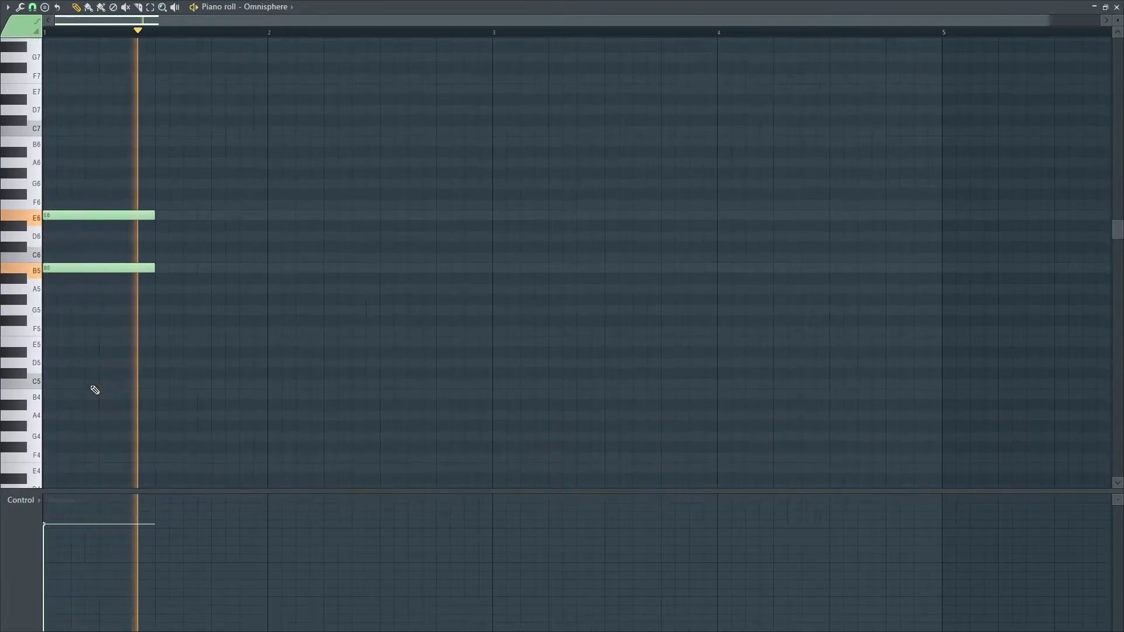
{"action": "key", "text": "space"}
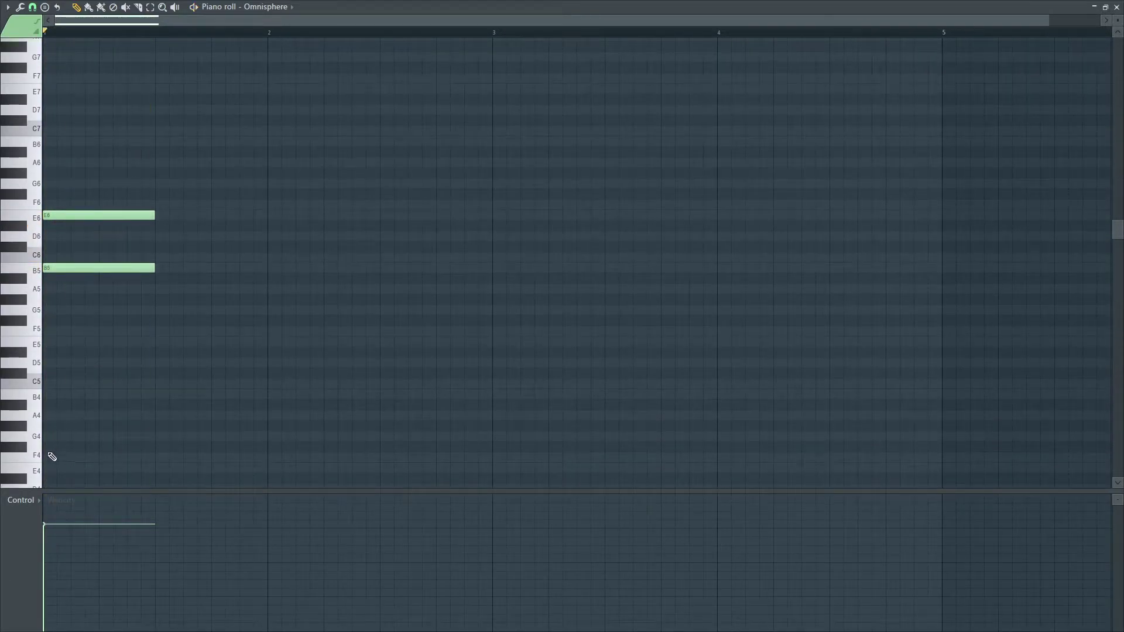
{"action": "left_click", "coordinate": [50, 447]}
{"action": "key", "text": "space"}
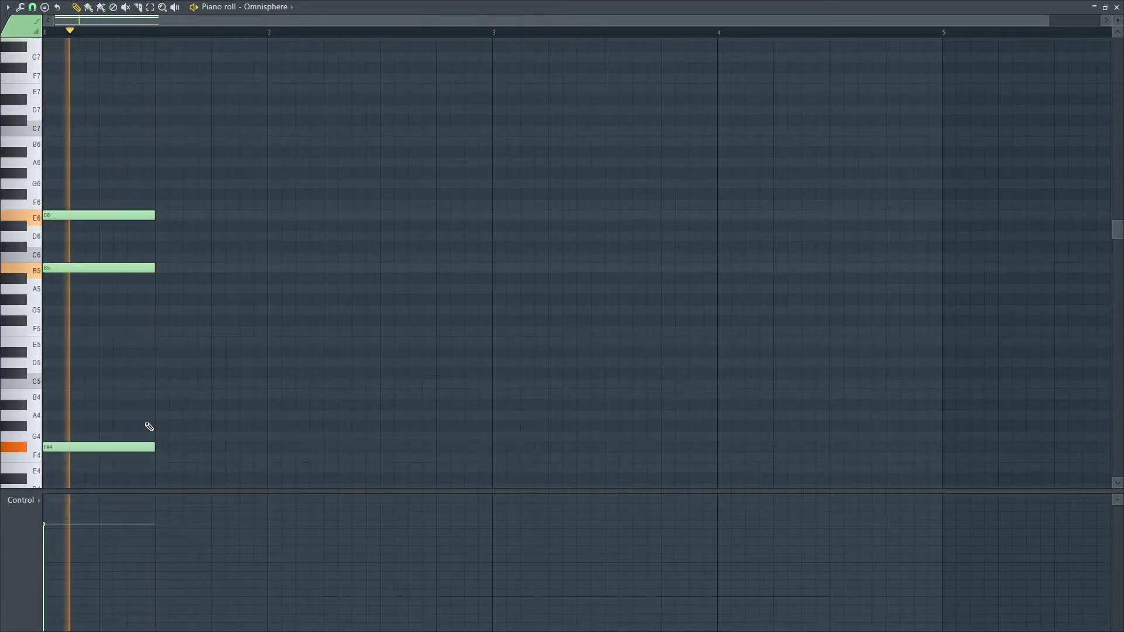
{"action": "key", "text": "space"}
Step: Shorten the E6 and B5 notes slightly, leaving the F#4 bass note at half a bar, and play the chord back
{"action": "left_click_drag", "start_coordinate": [159, 471], "coordinate": [145, 216]}
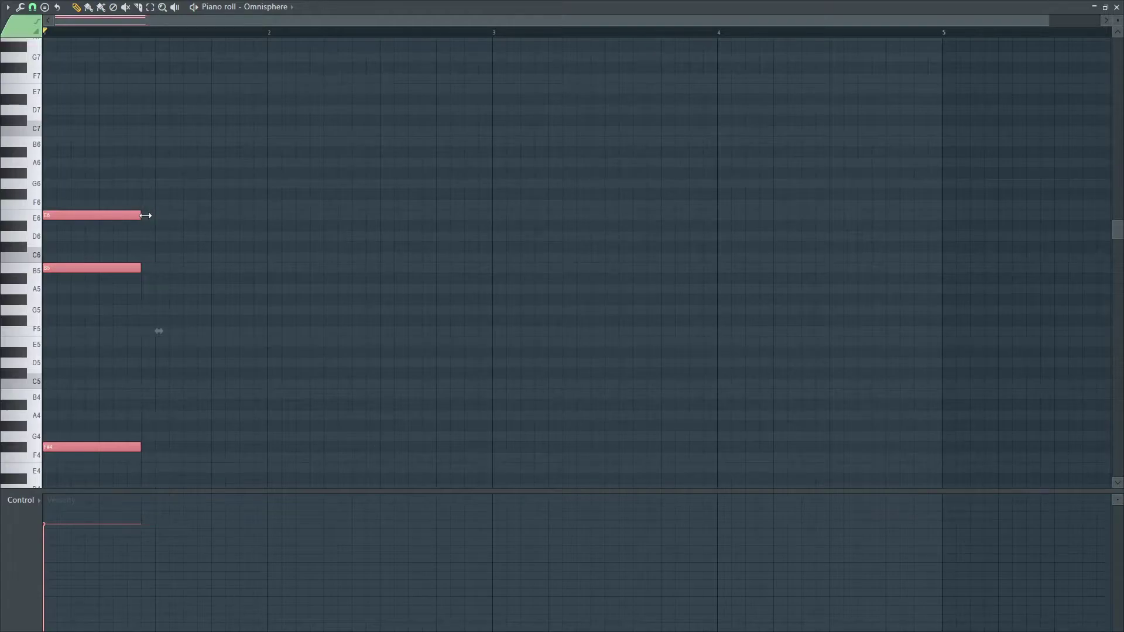
{"action": "key", "text": "ctrl+d"}
{"action": "key", "text": "space"}
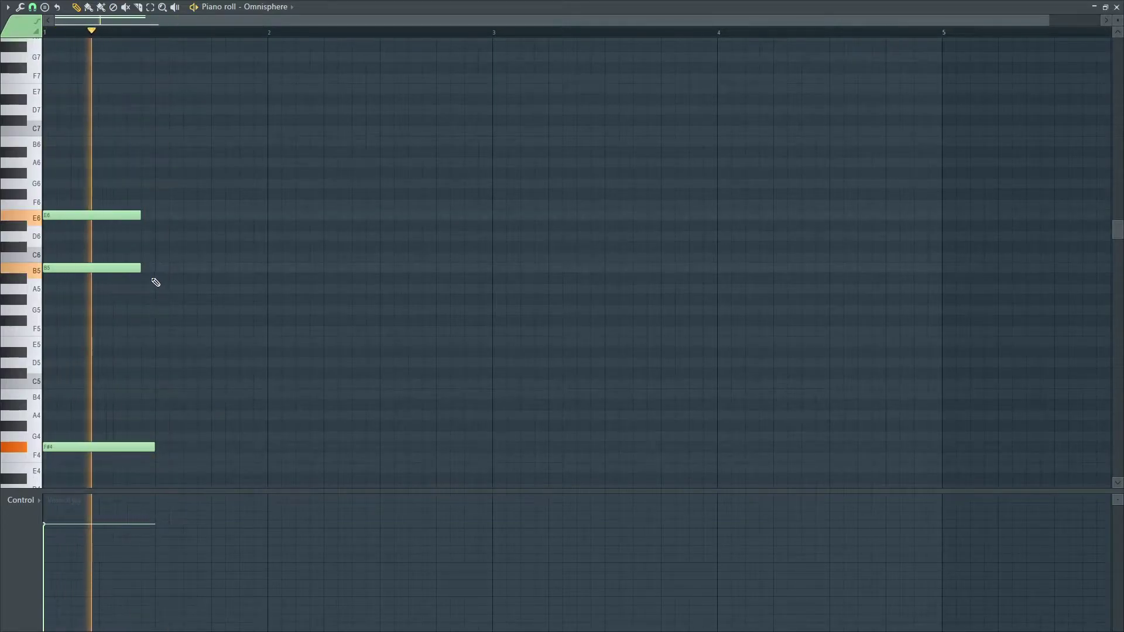
{"action": "key", "text": "space"}
Step: Add a second half-bar chord in the second half of bar 1 with notes D6, B5, G5 and B4
{"action": "left_click", "coordinate": [176, 236]}
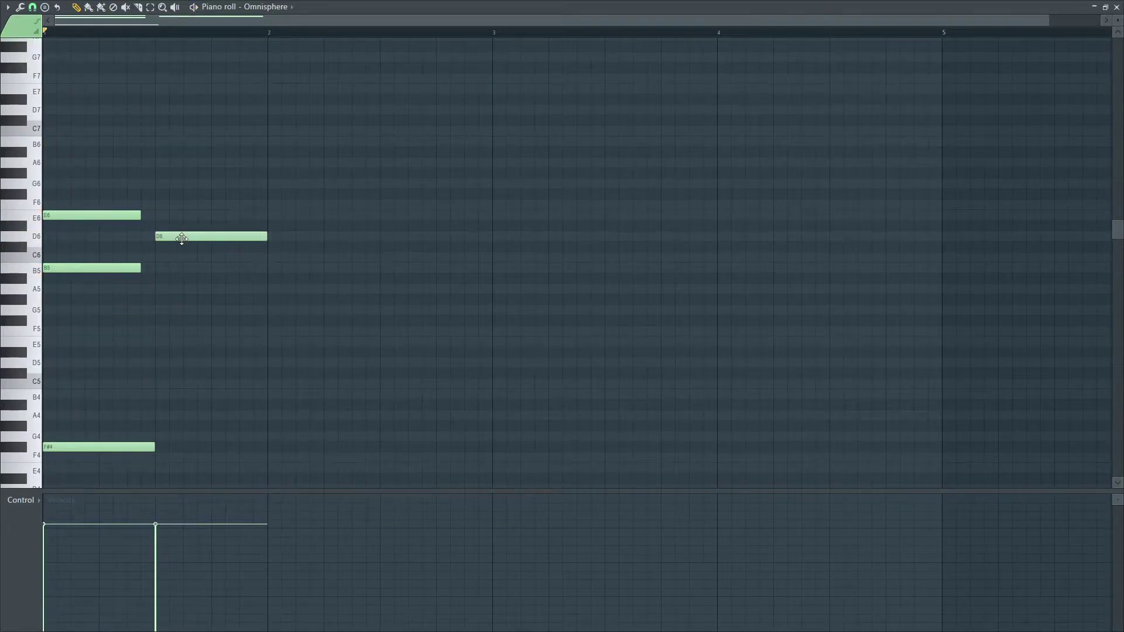
{"action": "left_click_drag", "start_coordinate": [165, 257], "coordinate": [185, 284]}
{"action": "left_click_drag", "start_coordinate": [164, 324], "coordinate": [189, 305]}
{"action": "key", "text": "space"}
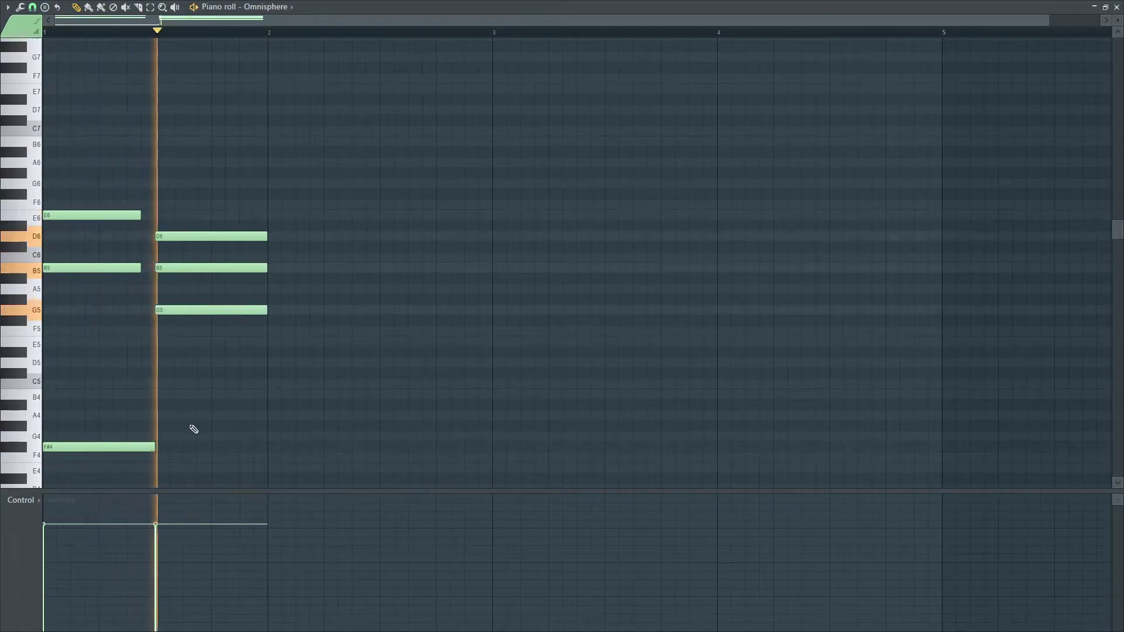
{"action": "left_click", "coordinate": [194, 394]}
{"action": "key", "text": "space"}
Step: Shorten the second chord's D6, B5 and G5 notes slightly, keep the B4 bass note full length, and play back both chords
{"action": "left_click_drag", "start_coordinate": [273, 348], "coordinate": [253, 233]}
{"action": "left_click", "coordinate": [339, 240]}
{"action": "key", "text": "space"}
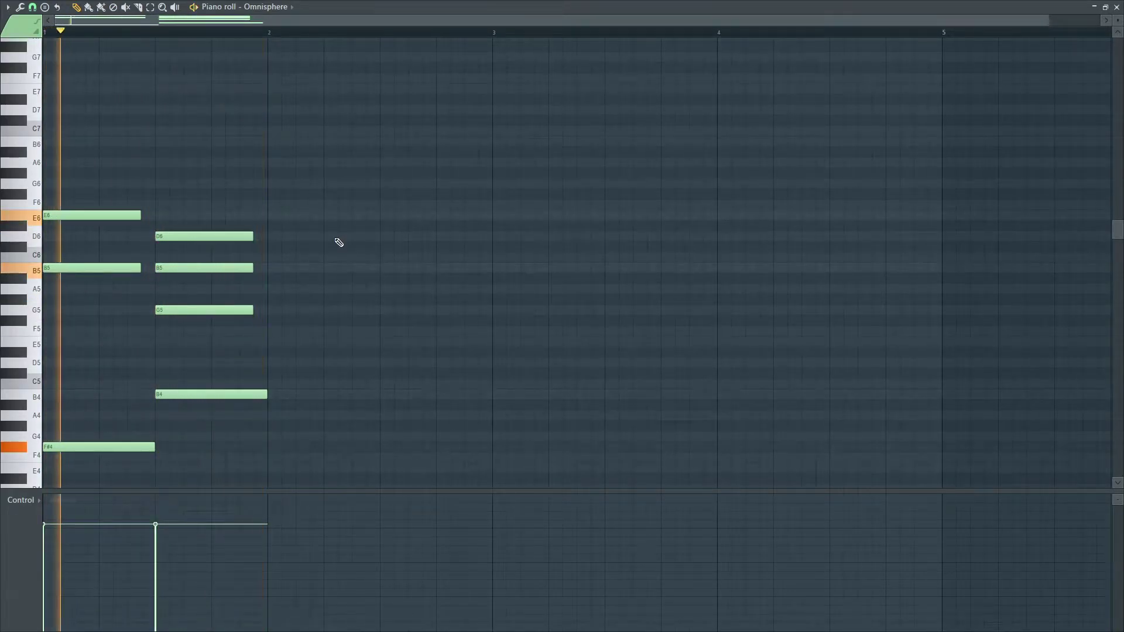
{"action": "key", "text": "space"}
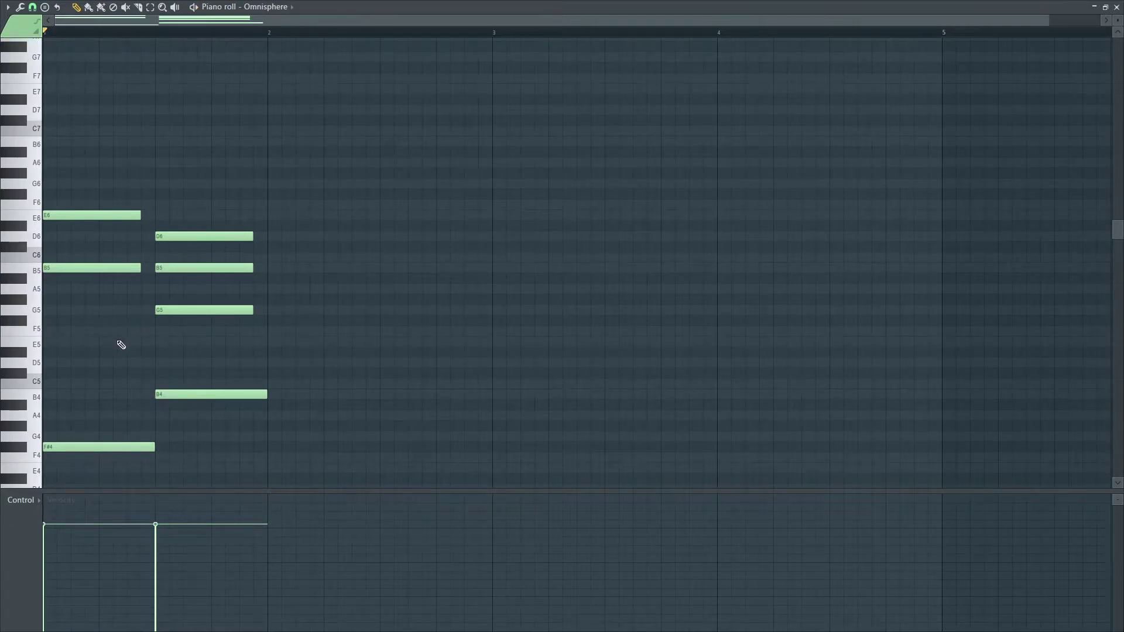
Step: Start a descending melody on beat 2 of bar 1 with sixteenth notes F#5 and E5, and audition it
{"action": "left_click", "coordinate": [103, 331]}
{"action": "left_click_drag", "start_coordinate": [189, 333], "coordinate": [108, 321]}
{"action": "left_click", "coordinate": [118, 330]}
{"action": "key", "text": "space"}
{"action": "key", "text": "space"}
{"action": "left_click_drag", "start_coordinate": [118, 330], "coordinate": [120, 342]}
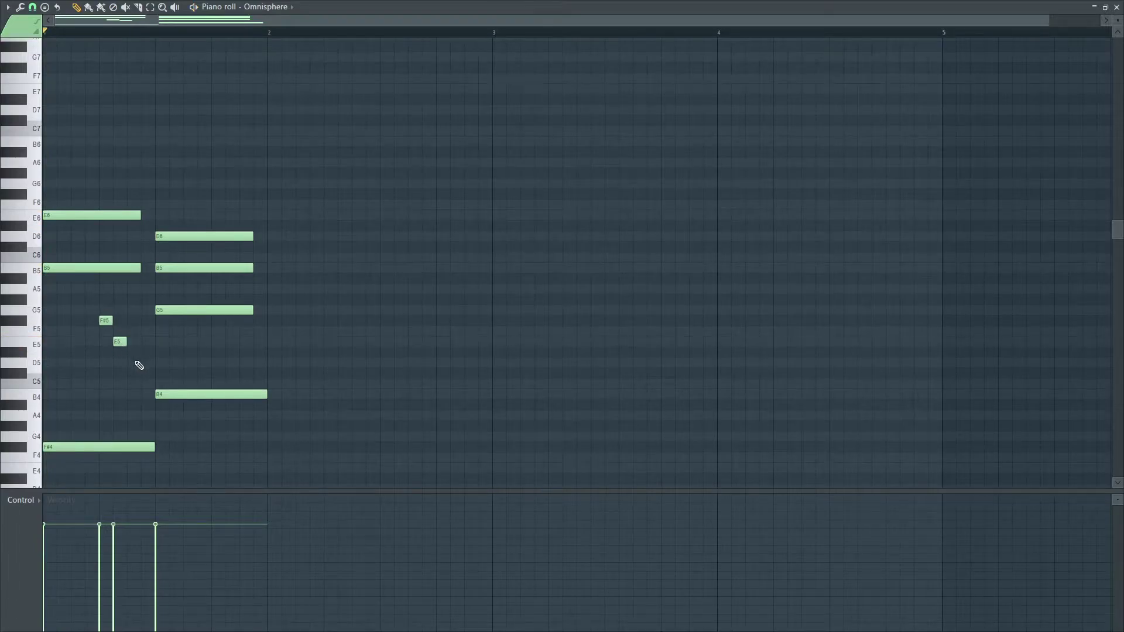
{"action": "scroll", "coordinate": [115, 367], "scroll_direction": "up", "scroll_amount": 3}
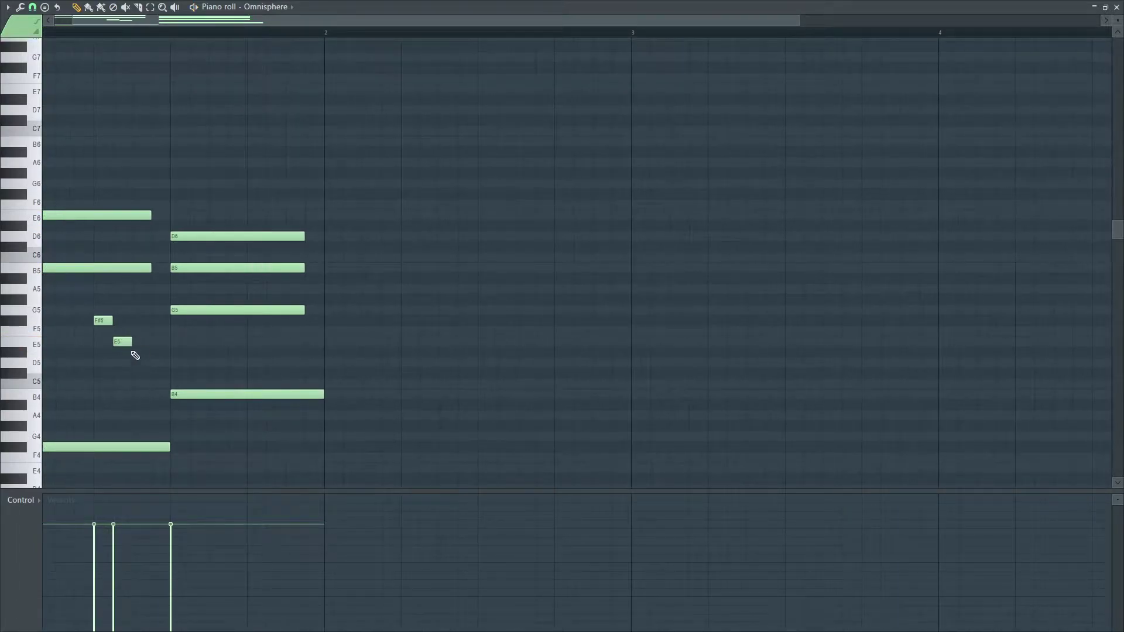
{"action": "key", "text": "space"}
{"action": "key", "text": "space"}
Step: Continue the descending run with sixteenth notes D5 and C#5 leading into the second chord, and play it back
{"action": "left_click", "coordinate": [138, 363]}
{"action": "left_click", "coordinate": [160, 383]}
{"action": "key", "text": "space"}
{"action": "key", "text": "space"}
{"action": "left_click", "coordinate": [162, 382]}
{"action": "left_click_drag", "start_coordinate": [165, 374], "coordinate": [166, 373]}
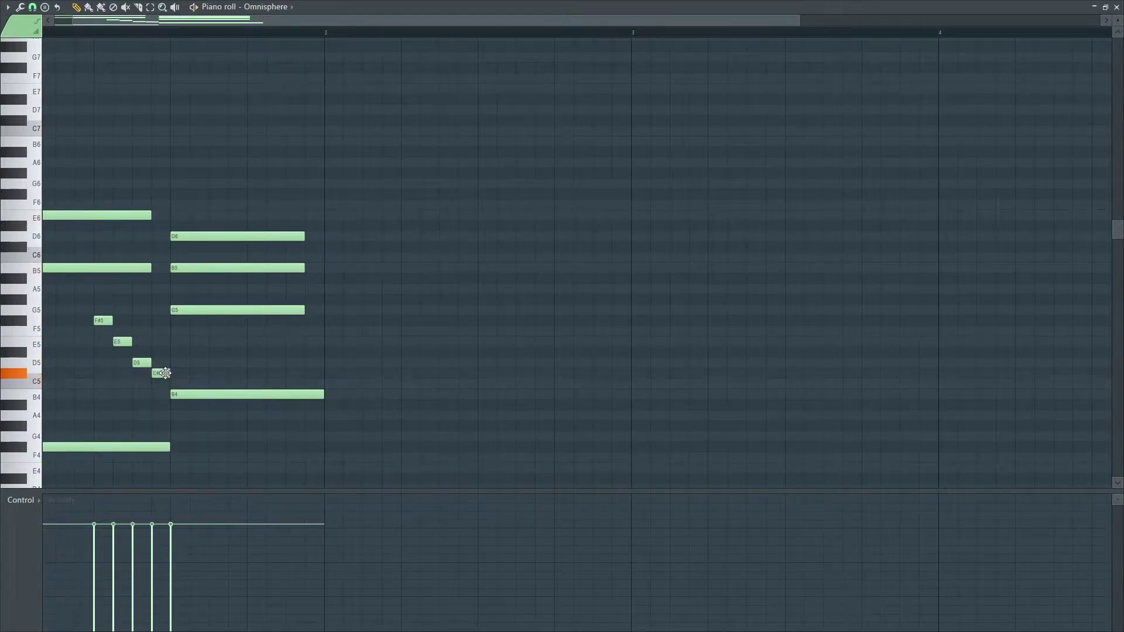
{"action": "key", "text": "space"}
{"action": "key", "text": "space"}
Step: Lower the velocities of the four run notes F#5, E5, D5 and C#5 through the note properties and play back
{"action": "left_click_drag", "start_coordinate": [195, 390], "coordinate": [87, 314]}
{"action": "double_click", "coordinate": [127, 344]}
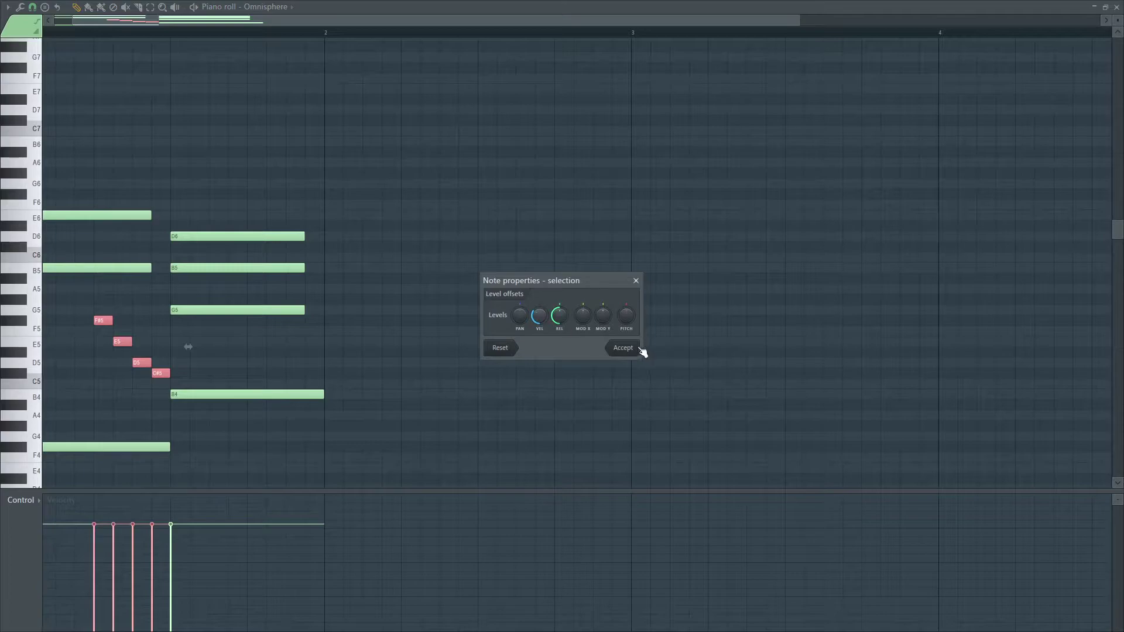
{"action": "left_click", "coordinate": [635, 348]}
{"action": "left_click", "coordinate": [527, 395], "text": "ctrl"}
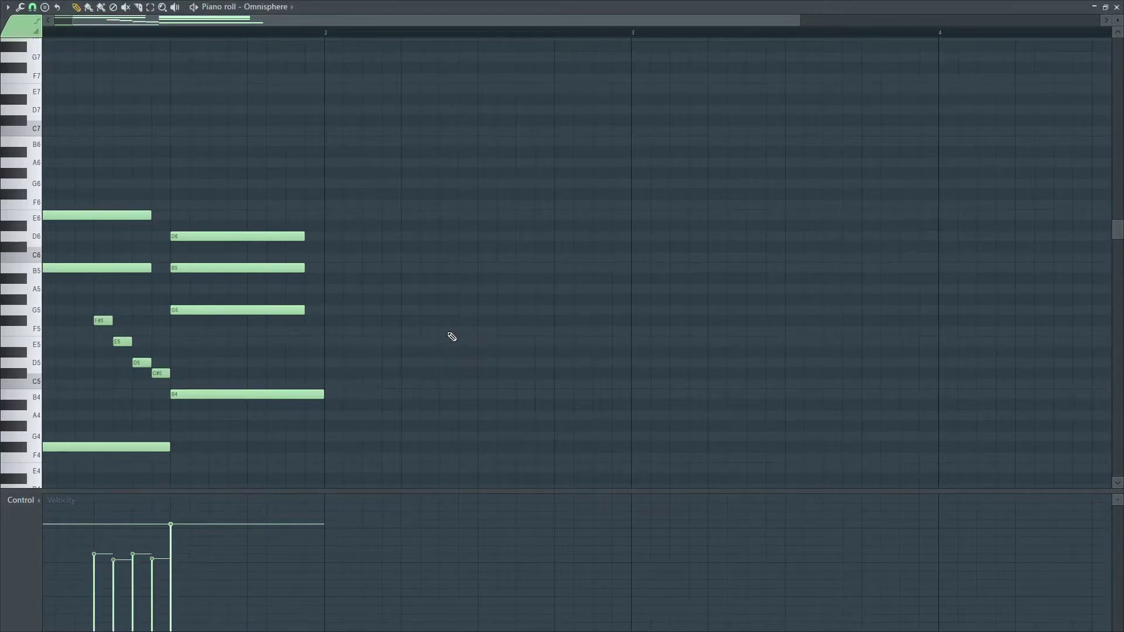
{"action": "key", "text": "space"}
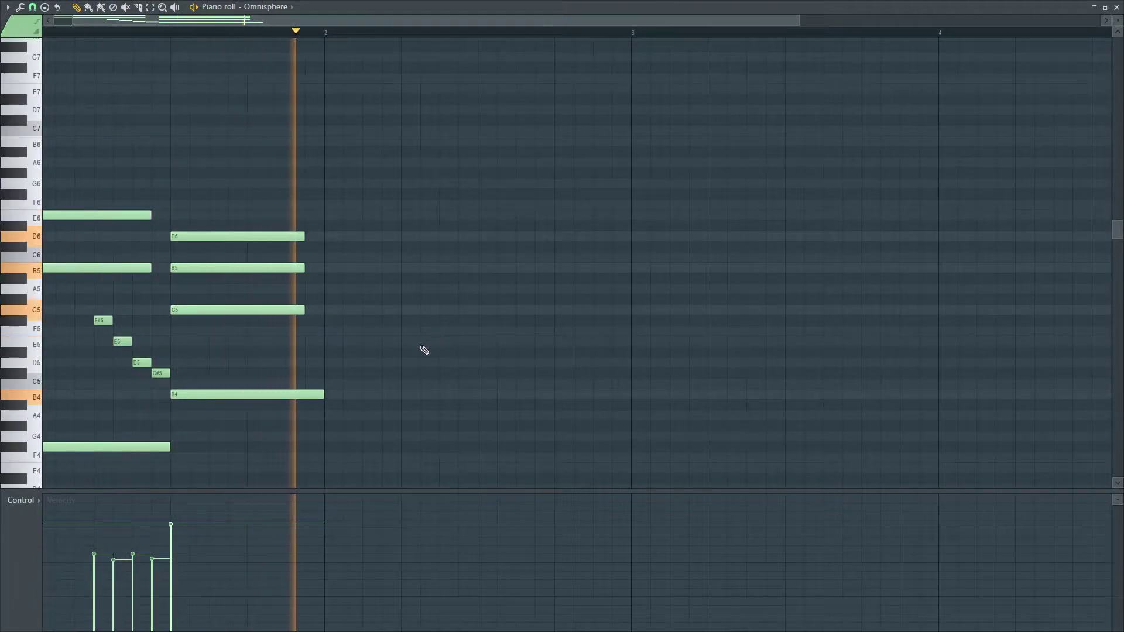
{"action": "key", "text": "space"}
{"action": "key", "text": "space"}
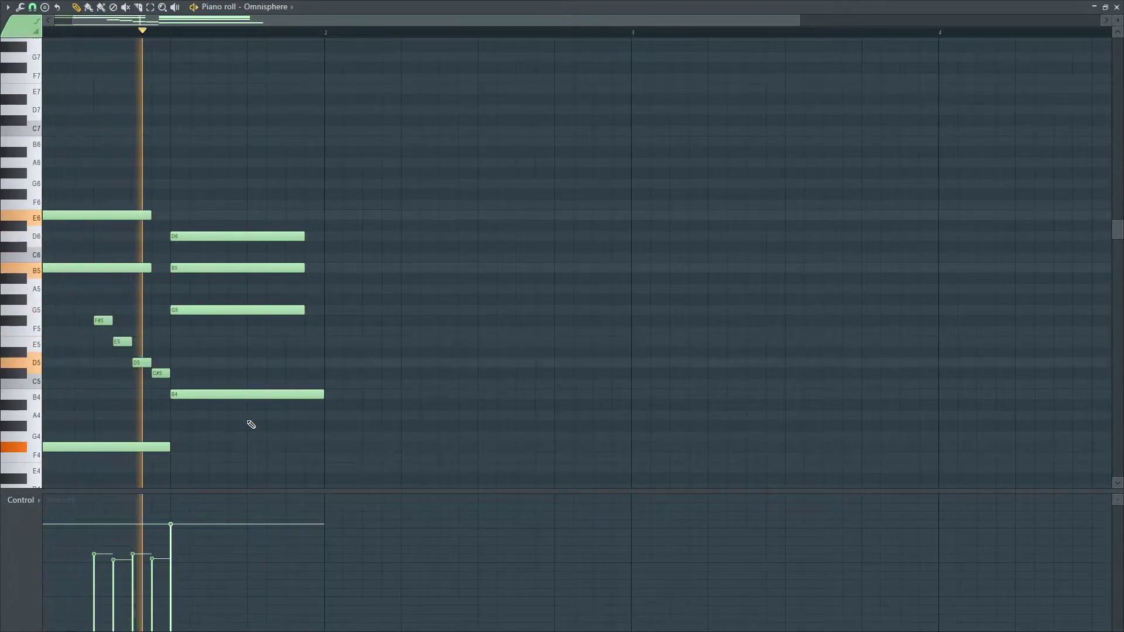
{"action": "key", "text": "space"}
Step: Add eighth notes B6 and A6 in sequence above the second chord, starting on beat 3, and audition them
{"action": "scroll", "coordinate": [235, 246], "scroll_direction": "up", "scroll_amount": 3}
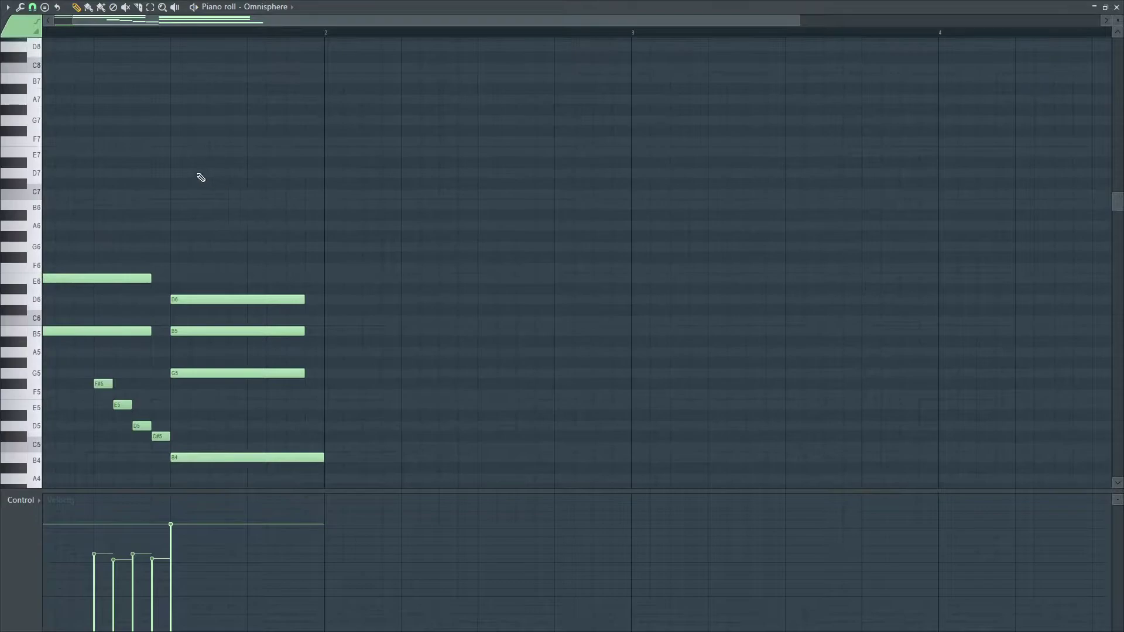
{"action": "left_click", "coordinate": [171, 162]}
{"action": "mouse_move", "coordinate": [178, 162]}
{"action": "left_mouse_down"}
{"action": "mouse_move", "coordinate": [181, 211]}
{"action": "mouse_move", "coordinate": [226, 218]}
{"action": "mouse_move", "coordinate": [229, 236]}
{"action": "left_mouse_up"}
{"action": "scroll", "coordinate": [238, 314], "scroll_direction": "down", "scroll_amount": 3}
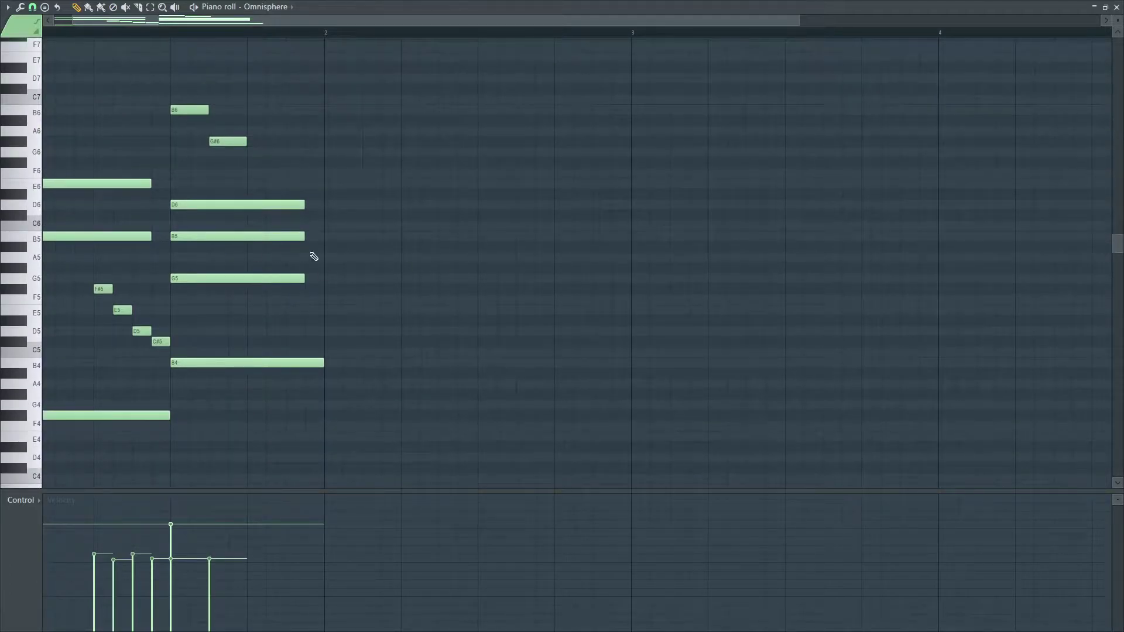
{"action": "scroll", "coordinate": [156, 226], "scroll_direction": "up", "scroll_amount": 1}
{"action": "scroll", "coordinate": [210, 239], "scroll_direction": "up", "scroll_amount": 2}
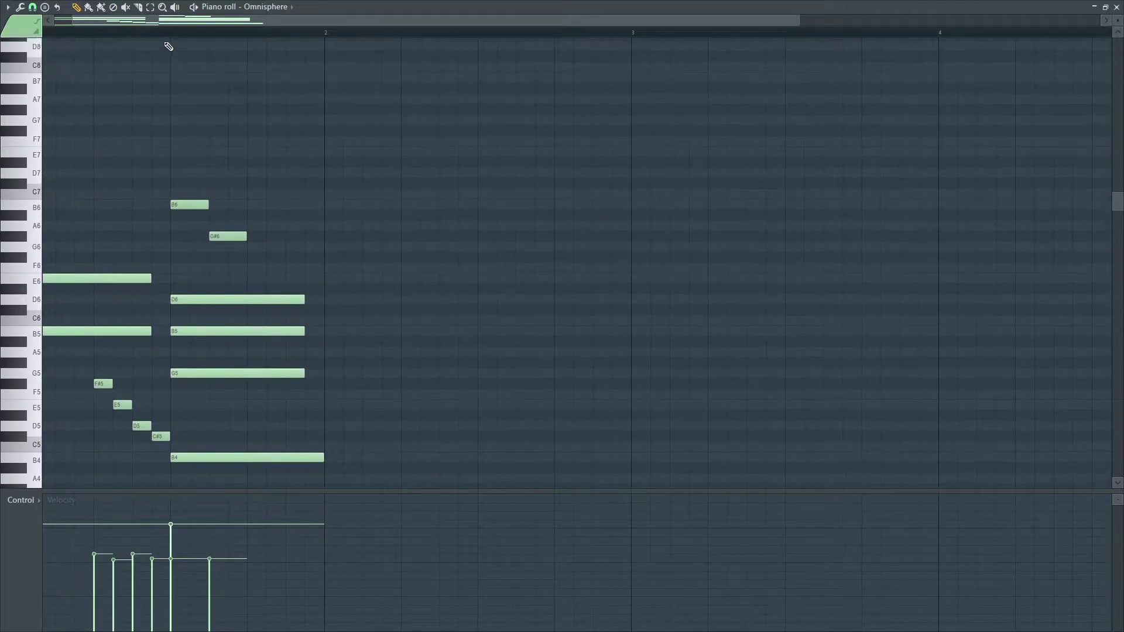
{"action": "left_click_drag", "start_coordinate": [228, 221], "coordinate": [221, 223]}
{"action": "key", "text": "space"}
{"action": "left_click", "coordinate": [176, 37]}
{"action": "key", "text": "ctrl+z"}
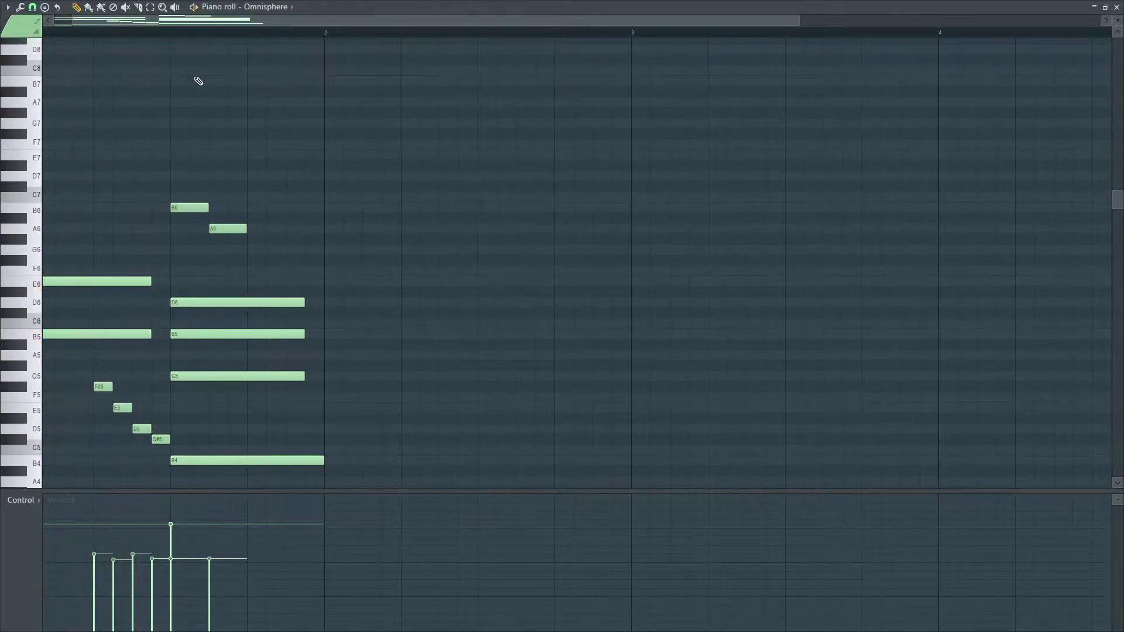
{"action": "key", "text": "space"}
{"action": "key", "text": "space"}
Step: Extend the upper melody with eighth notes G6 and F#6 to the end of bar 1 and play it back
{"action": "left_click", "coordinate": [257, 251]}
{"action": "key", "text": "space"}
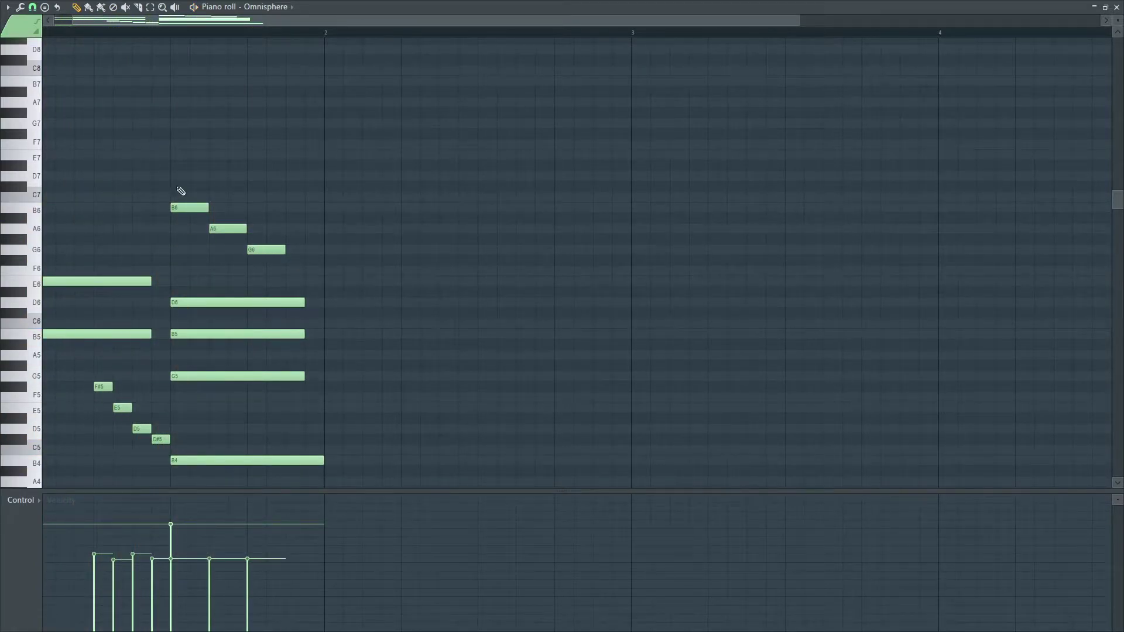
{"action": "left_click", "coordinate": [291, 260]}
{"action": "key", "text": "space"}
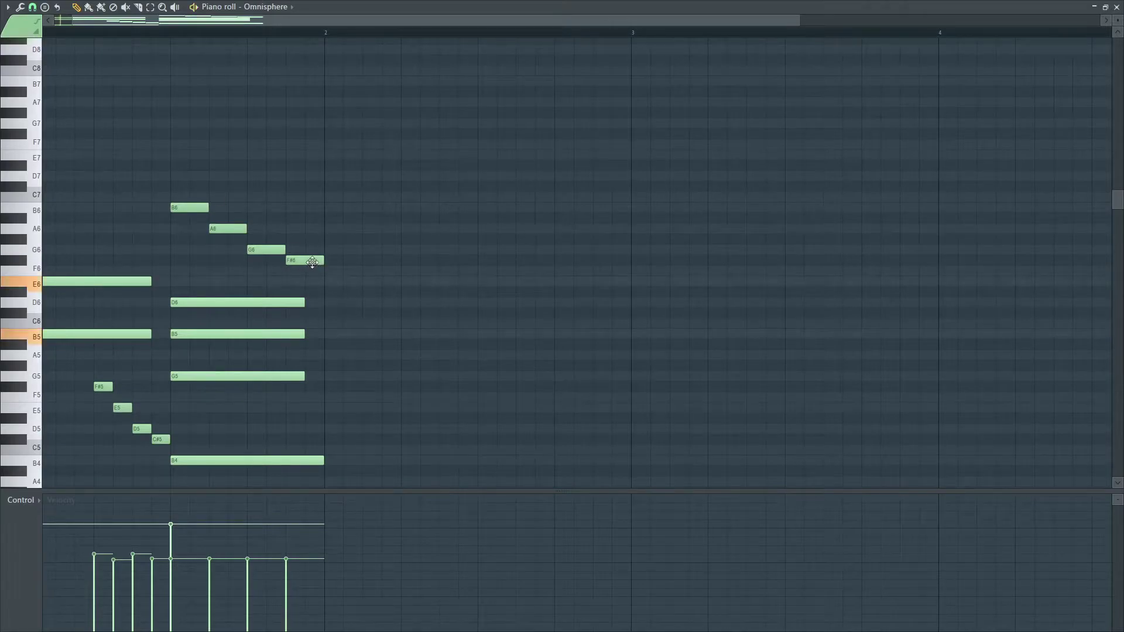
{"action": "key", "text": "space"}
{"action": "key", "text": "space"}
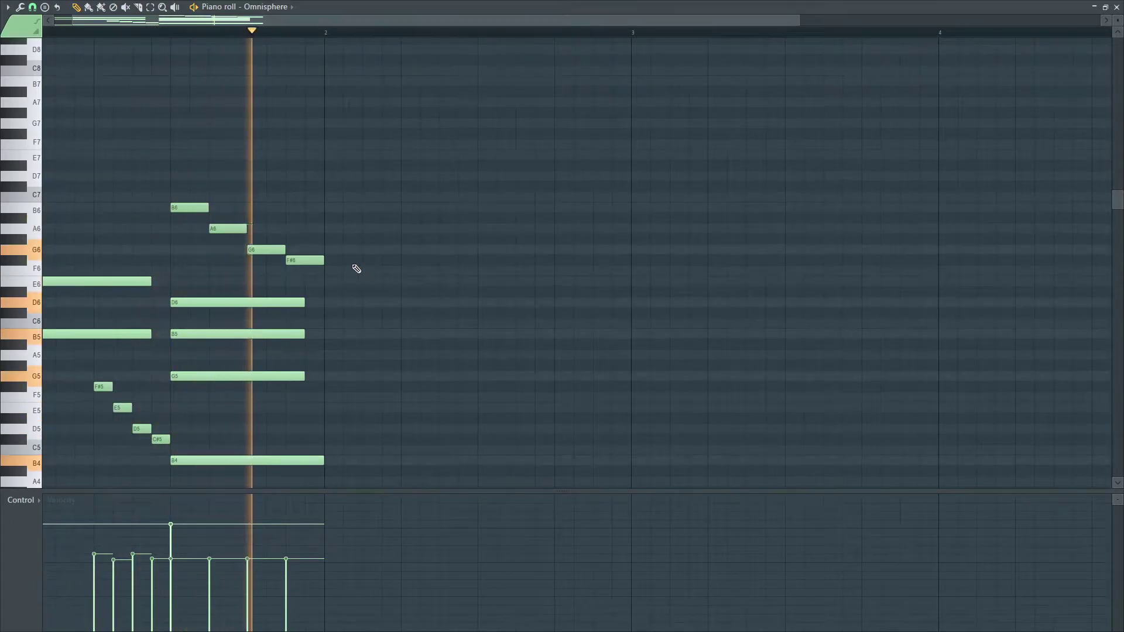
{"action": "key", "text": "space"}
Step: Select the four short notes F#5, E5, D5 and C#5 and lengthen them slightly
{"action": "scroll", "coordinate": [48, 305], "scroll_direction": "down", "scroll_amount": 1}
{"action": "left_click_drag", "start_coordinate": [176, 412], "coordinate": [92, 341]}
{"action": "left_click", "coordinate": [177, 402], "text": "ctrl"}
{"action": "left_click_drag", "start_coordinate": [183, 421], "coordinate": [96, 349]}
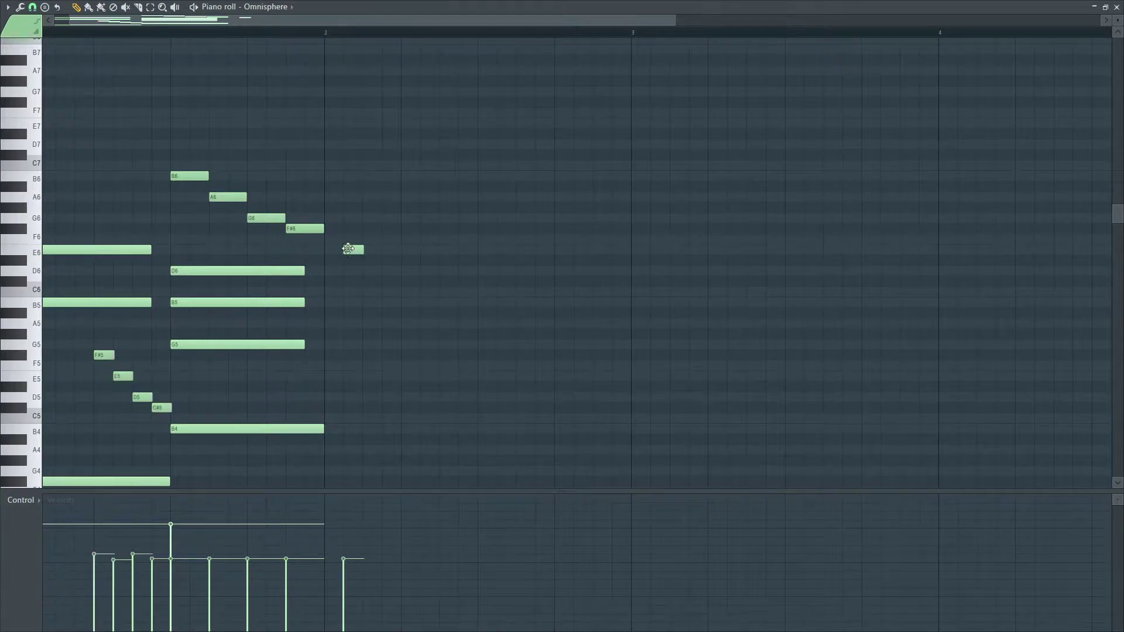
Step: Lengthen the four upper melody notes B6, A6, G6 and F#6 slightly and lower their velocities through the note properties
{"action": "left_click_drag", "start_coordinate": [350, 252], "coordinate": [169, 151]}
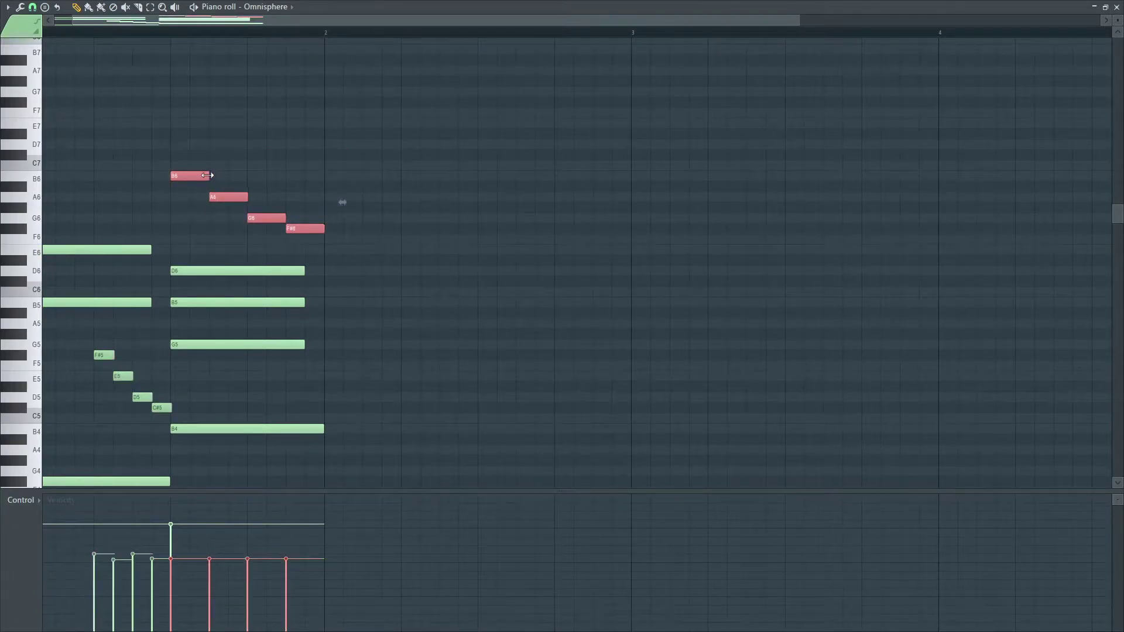
{"action": "left_click", "coordinate": [310, 221]}
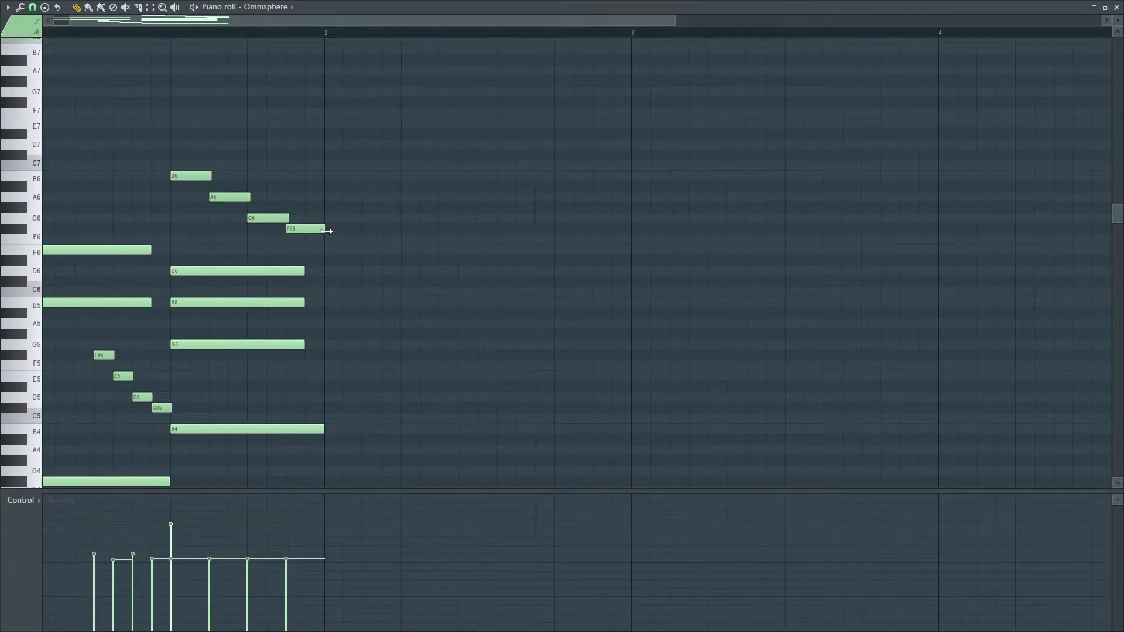
{"action": "scroll", "coordinate": [374, 236], "scroll_direction": "down", "scroll_amount": 3}
{"action": "left_click_drag", "start_coordinate": [368, 190], "coordinate": [199, 100]}
{"action": "double_click", "coordinate": [198, 113]}
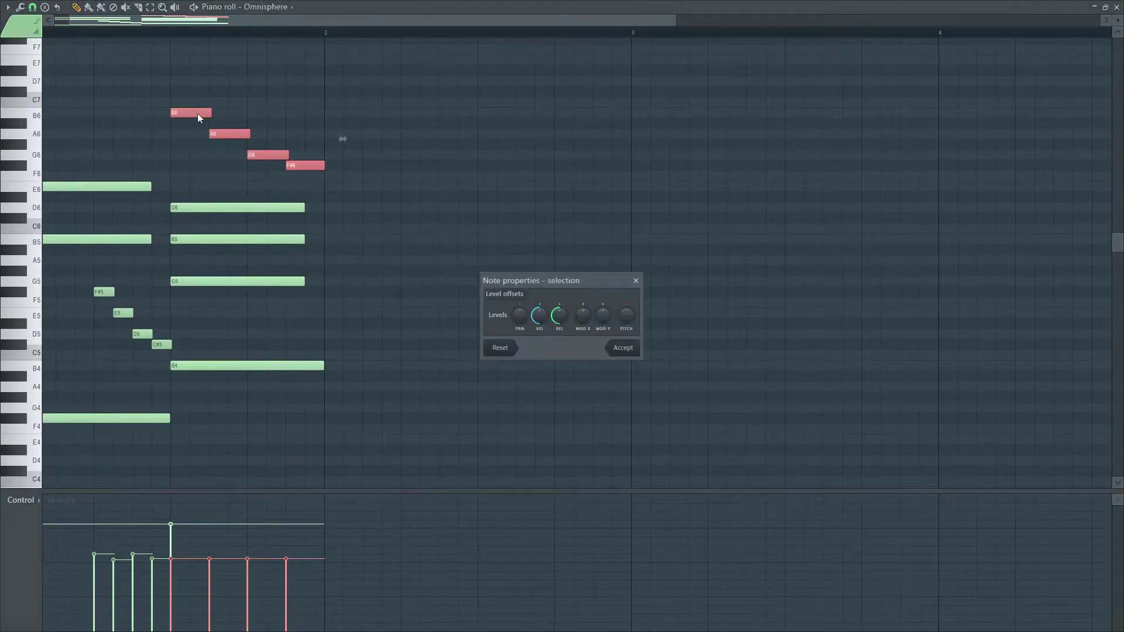
{"action": "left_click", "coordinate": [624, 354]}
{"action": "left_click", "coordinate": [604, 414], "text": "ctrl"}
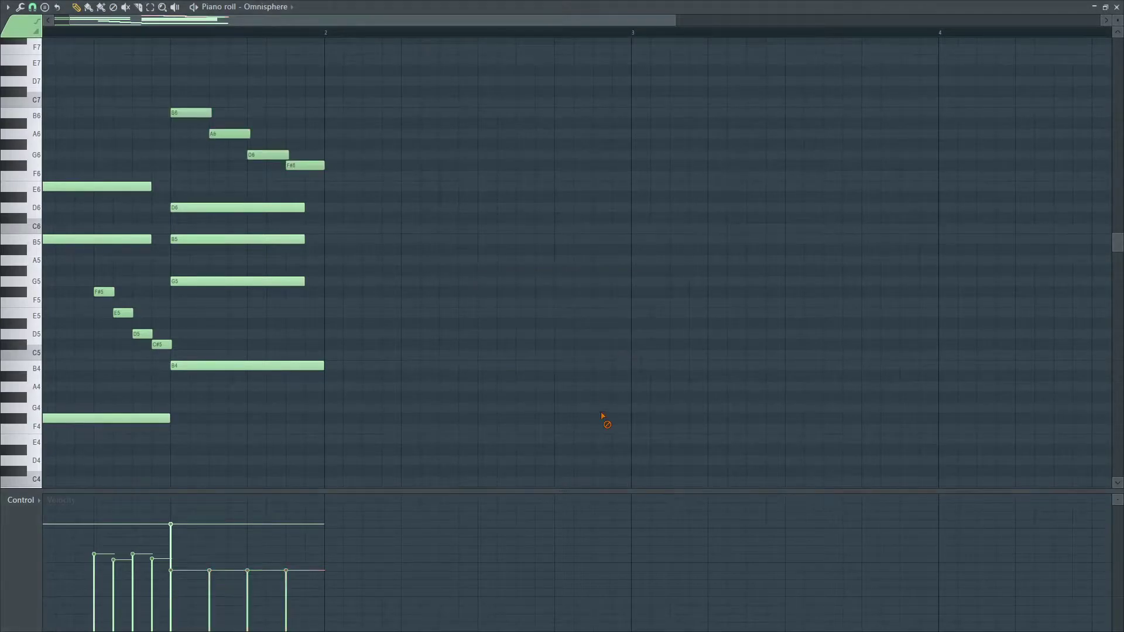
Step: Lower the second chord's velocity and reduce the four upper melody notes' velocities again through the note properties
{"action": "left_click_drag", "start_coordinate": [192, 572], "coordinate": [182, 547]}
{"action": "left_click_drag", "start_coordinate": [368, 190], "coordinate": [175, 88]}
{"action": "double_click", "coordinate": [190, 112]}
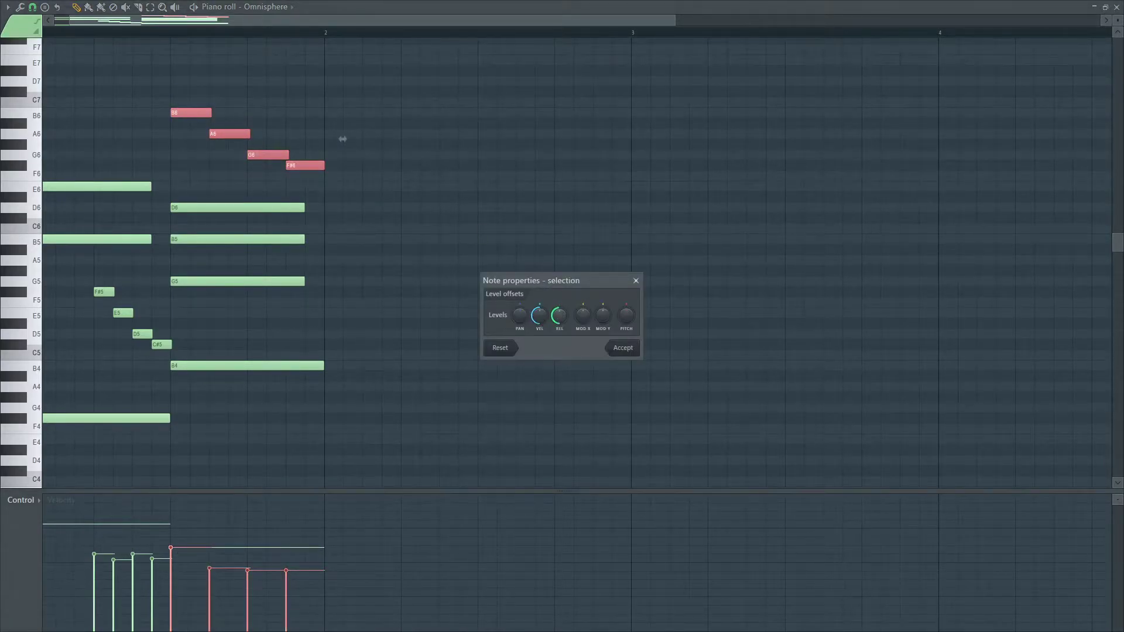
{"action": "left_click", "coordinate": [626, 350]}
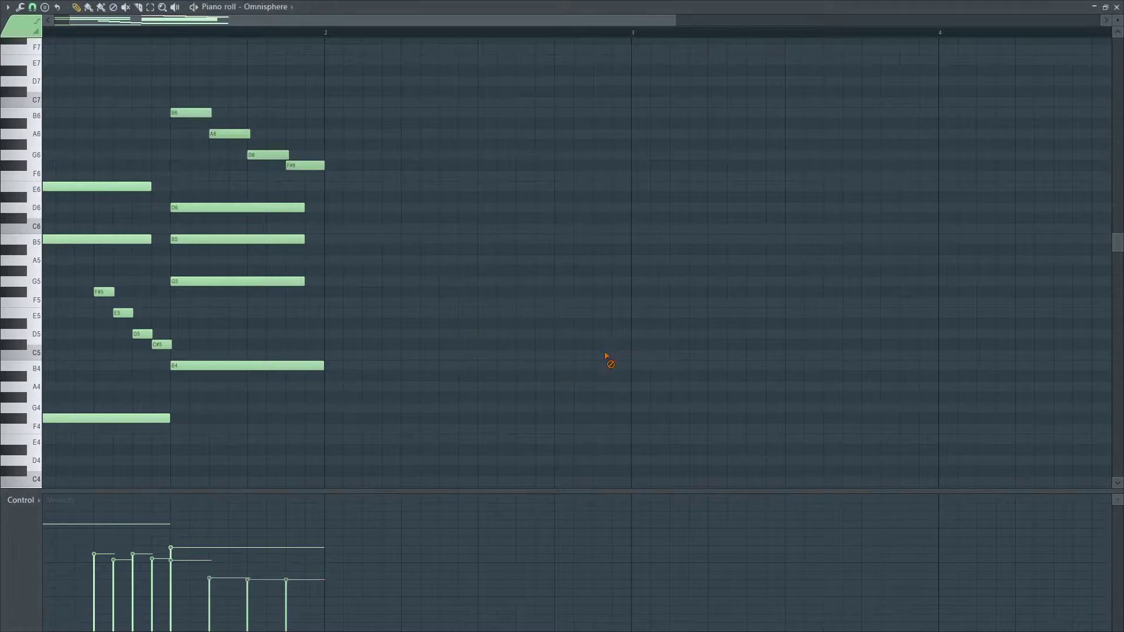
Step: Raise the velocities of A6, G6 and F#6 to roughly the level of B6 and play the pattern back
{"action": "left_click_drag", "start_coordinate": [244, 587], "coordinate": [313, 566]}
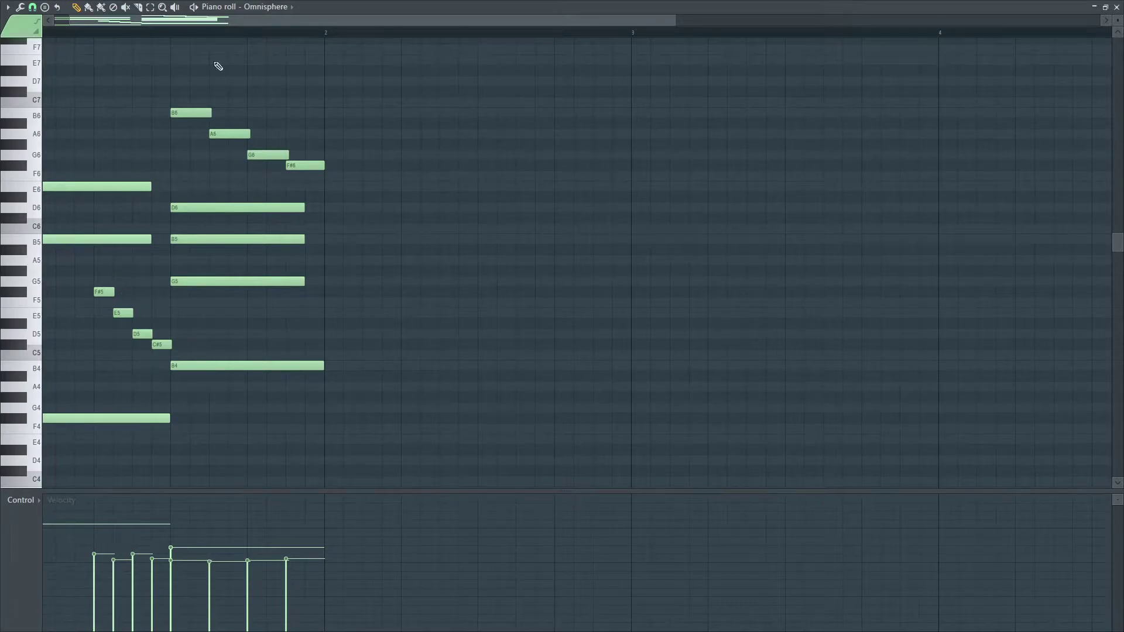
{"action": "key", "text": "space"}
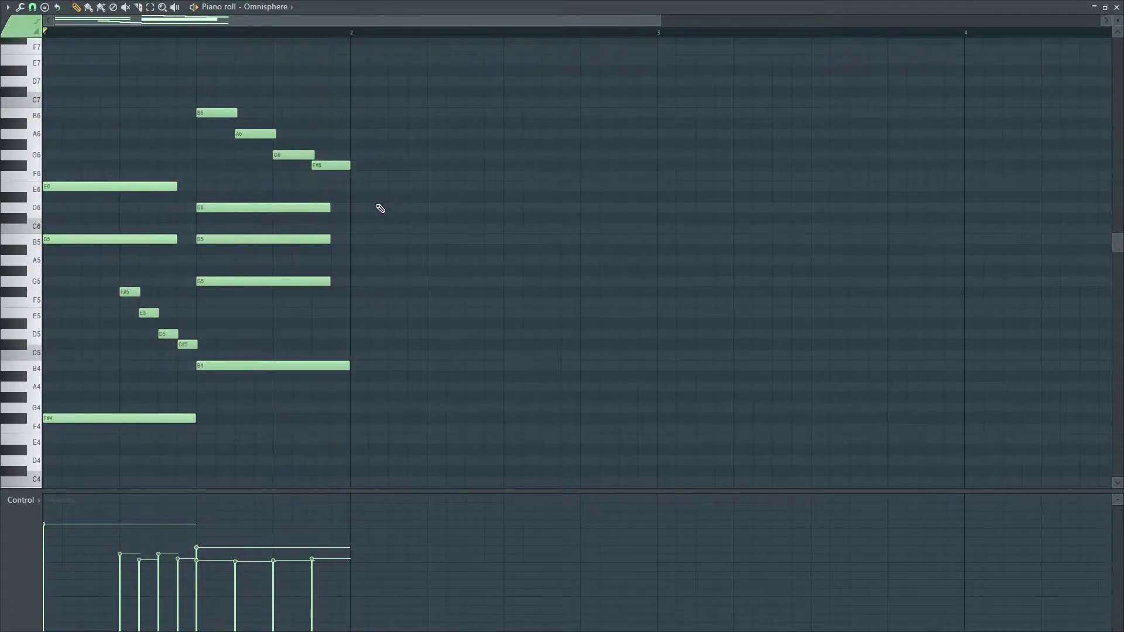
{"action": "key", "text": "space"}
Step: Add a sixteenth-note D6 at the start of bar 2 followed by a dotted-eighth E6, and play back
{"action": "left_click", "coordinate": [372, 208]}
{"action": "left_click_drag", "start_coordinate": [402, 209], "coordinate": [368, 210]}
{"action": "key", "text": "space"}
{"action": "left_click", "coordinate": [374, 187]}
{"action": "left_click_drag", "start_coordinate": [388, 187], "coordinate": [409, 188]}
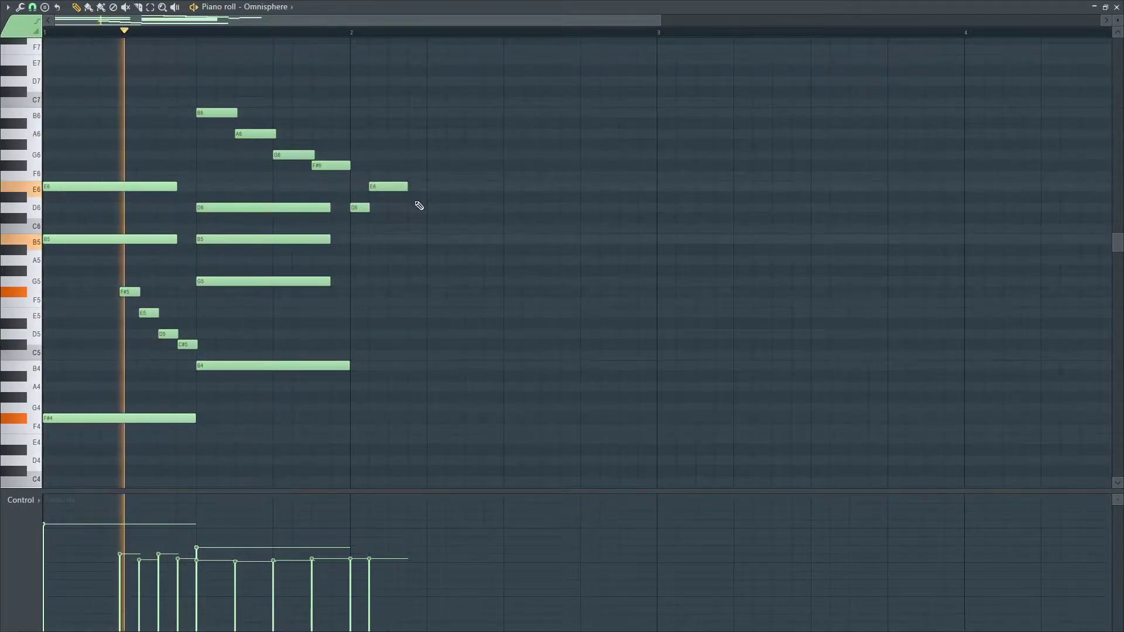
{"action": "left_click_drag", "start_coordinate": [408, 188], "coordinate": [428, 188]}
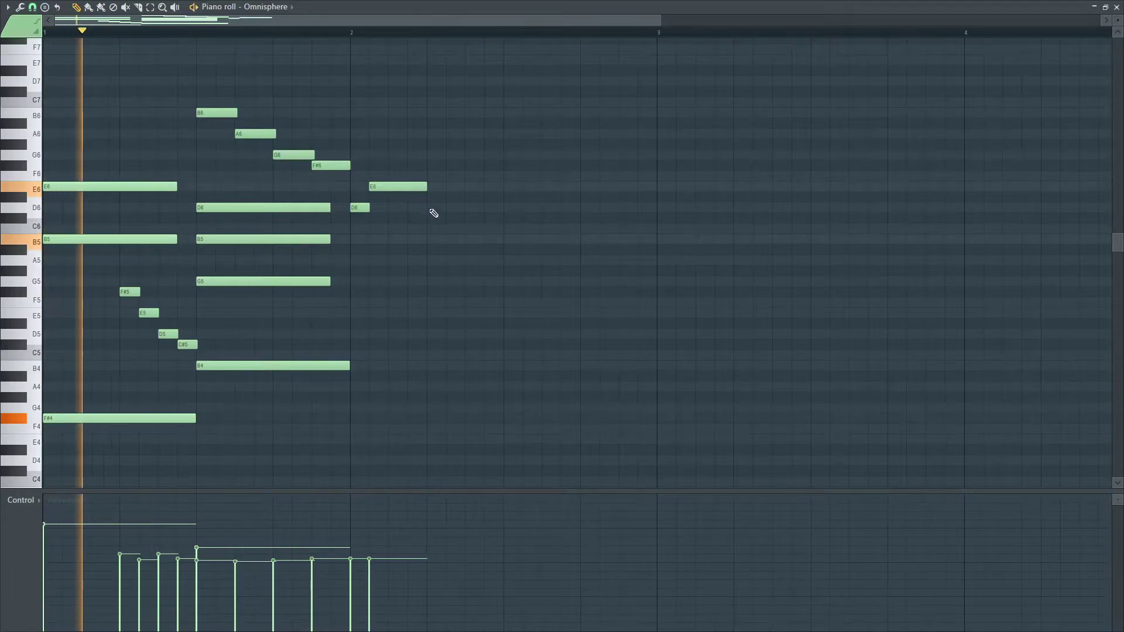
{"action": "key", "text": "space"}
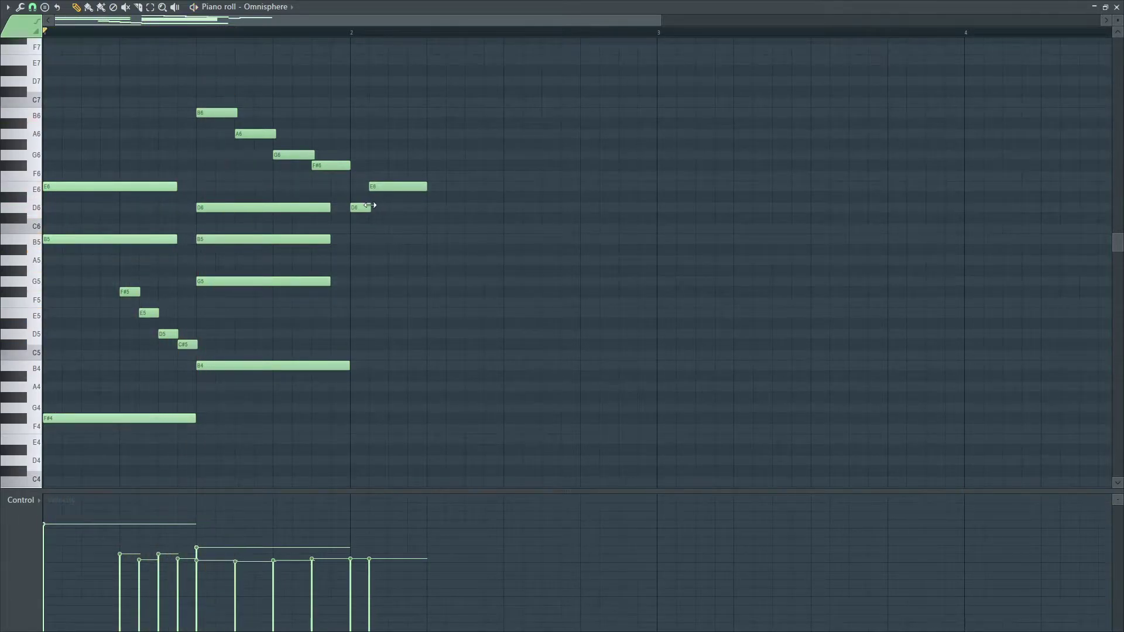
{"action": "key", "text": "space"}
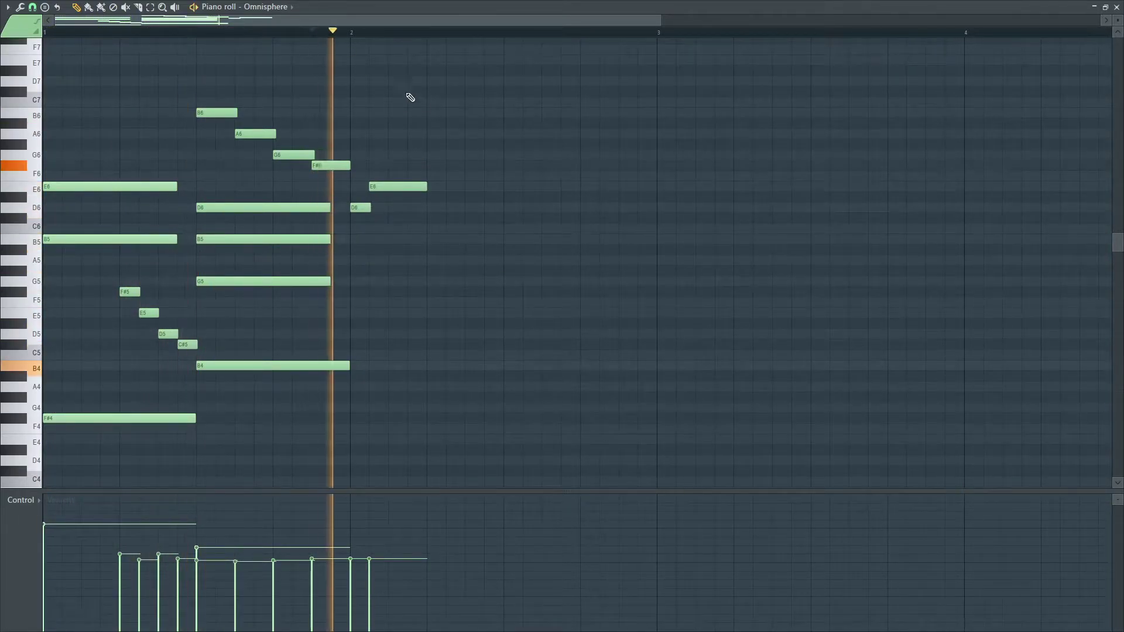
{"action": "key", "text": "space"}
Step: Add a quarter-note C#6 on beat 2 of bar 2 and audition it from just before that beat
{"action": "left_click", "coordinate": [424, 231]}
{"action": "left_click_drag", "start_coordinate": [447, 228], "coordinate": [483, 218]}
{"action": "left_click_drag", "start_coordinate": [318, 36], "coordinate": [420, 63]}
{"action": "key", "text": "space"}
{"action": "key", "text": "space"}
{"action": "key", "text": "space"}
{"action": "key", "text": "space"}
{"action": "key", "text": "space"}
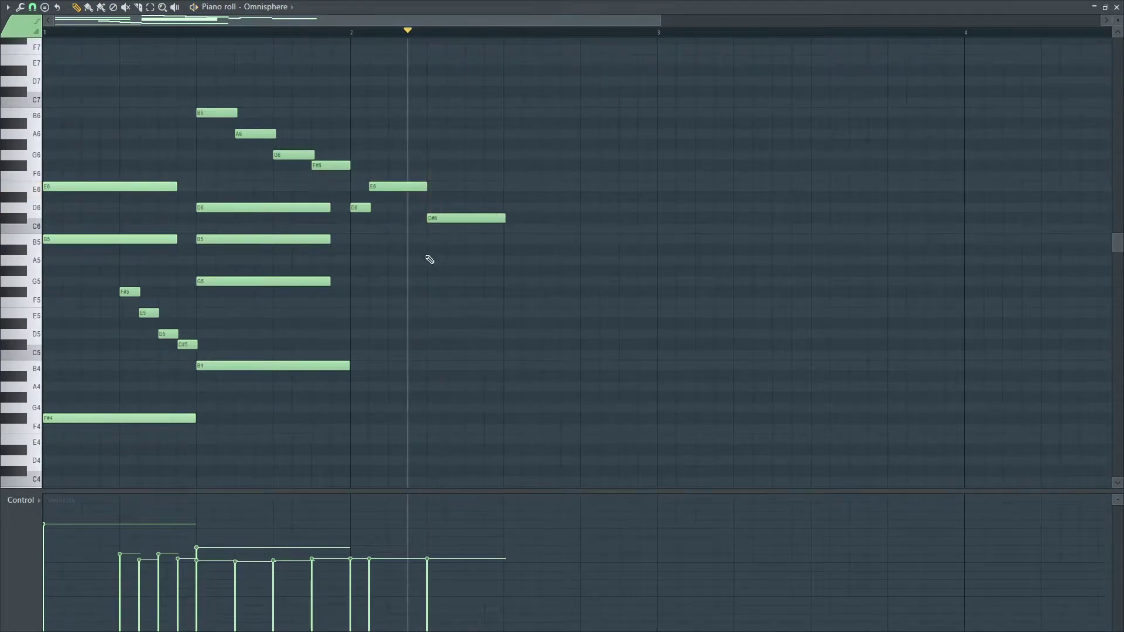
Step: Add quarter notes B5 and G5 beneath the C#6 in bar 2 and audition the chord
{"action": "left_click", "coordinate": [429, 253]}
{"action": "key", "text": "space"}
{"action": "key", "text": "space"}
{"action": "mouse_move", "coordinate": [454, 251]}
{"action": "left_mouse_down"}
{"action": "mouse_move", "coordinate": [454, 262]}
{"action": "mouse_move", "coordinate": [455, 238]}
{"action": "left_mouse_up"}
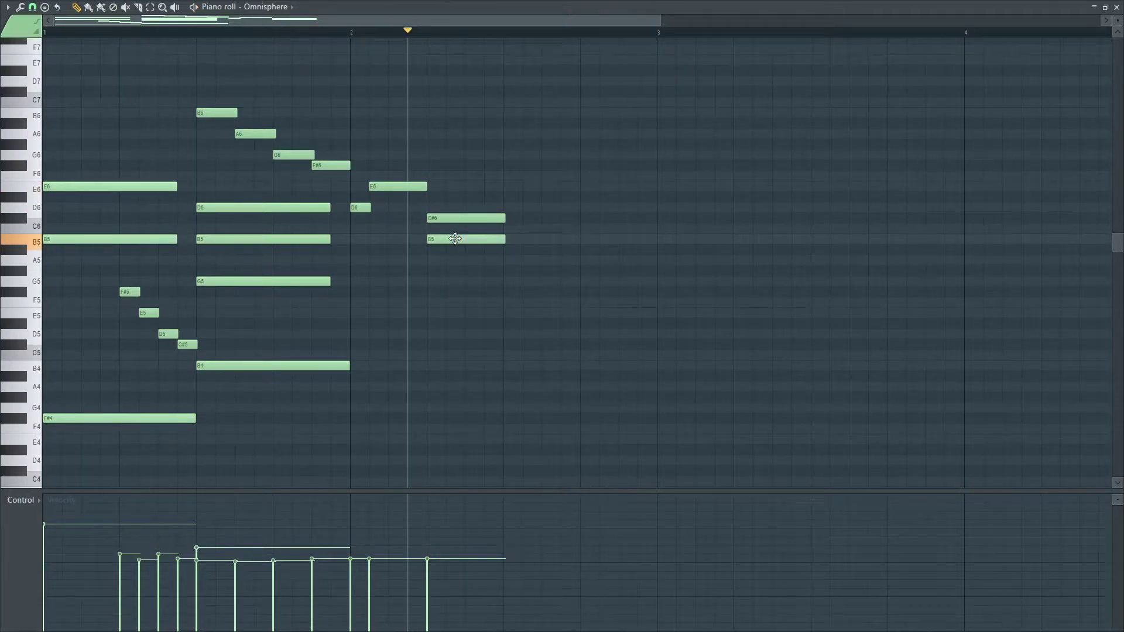
{"action": "left_click", "coordinate": [448, 291]}
{"action": "left_click_drag", "start_coordinate": [448, 291], "coordinate": [459, 279]}
{"action": "key", "text": "space"}
{"action": "key", "text": "space"}
Step: Shorten the C#6 and B5 of the beat 2 chord to dotted eighths and audition from the start of bar 2
{"action": "left_click_drag", "start_coordinate": [499, 338], "coordinate": [494, 233]}
{"action": "left_click_drag", "start_coordinate": [520, 317], "coordinate": [491, 217]}
{"action": "left_click", "coordinate": [495, 286]}
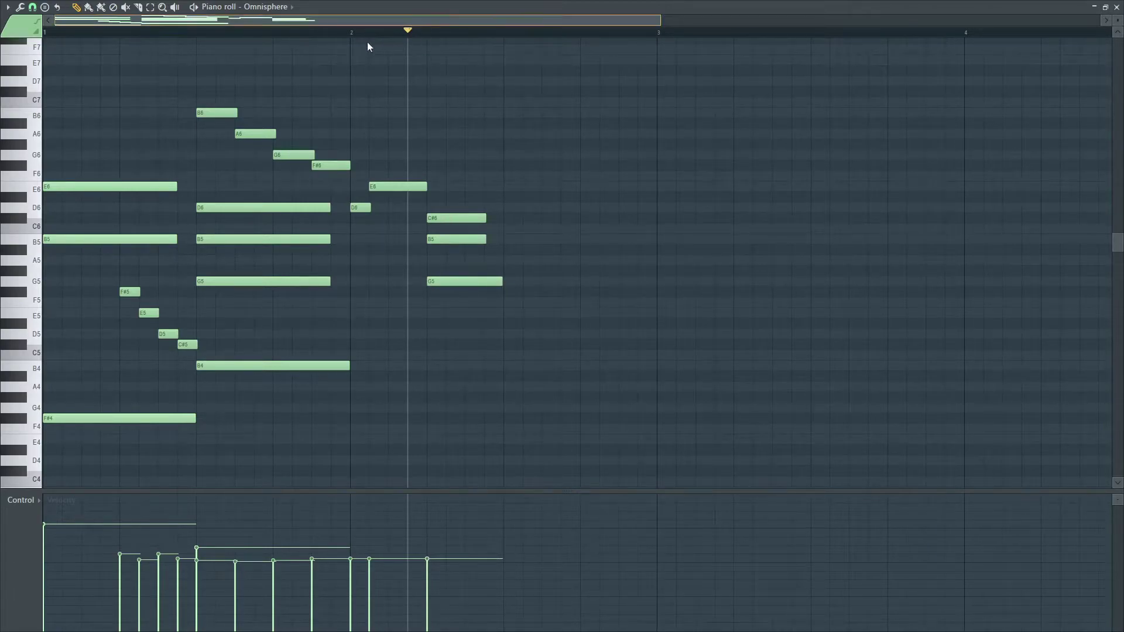
{"action": "left_click_drag", "start_coordinate": [405, 32], "coordinate": [355, 47]}
{"action": "key", "text": "space"}
{"action": "key", "text": "space"}
{"action": "key", "text": "space"}
{"action": "key", "text": "space"}
{"action": "key", "text": "space"}
{"action": "key", "text": "space"}
{"action": "key", "text": "space"}
{"action": "key", "text": "space"}
Step: Build a half-note chord of F#5, B5 and D6 on beat 3 of bar 2
{"action": "left_click", "coordinate": [516, 291]}
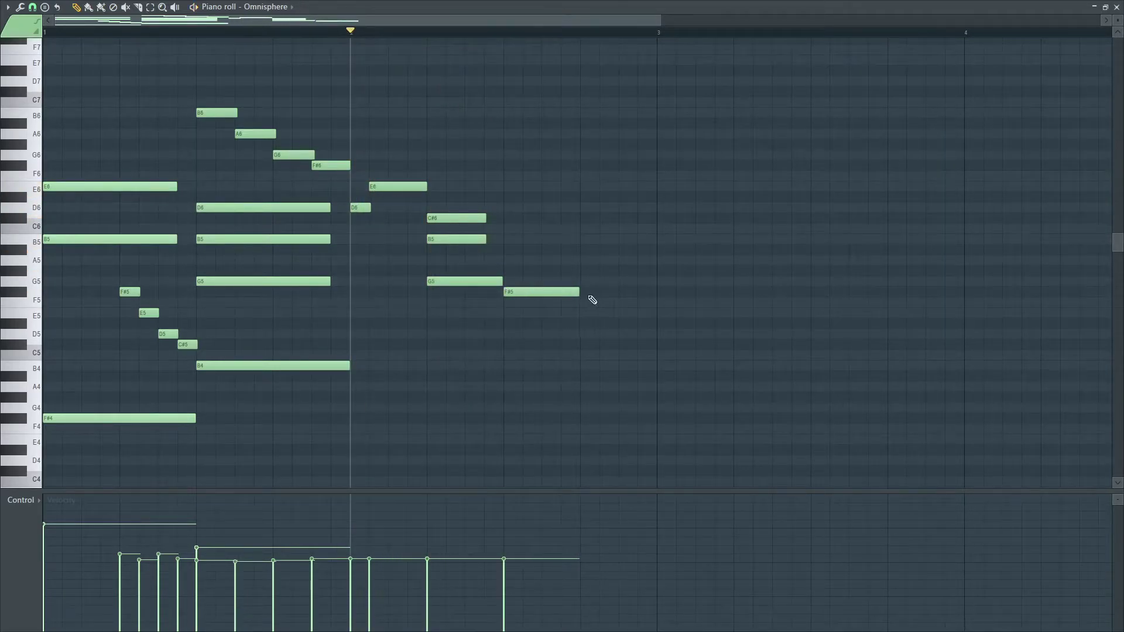
{"action": "key", "text": "space"}
{"action": "key", "text": "space"}
{"action": "left_click", "coordinate": [506, 249]}
{"action": "left_click", "coordinate": [541, 234]}
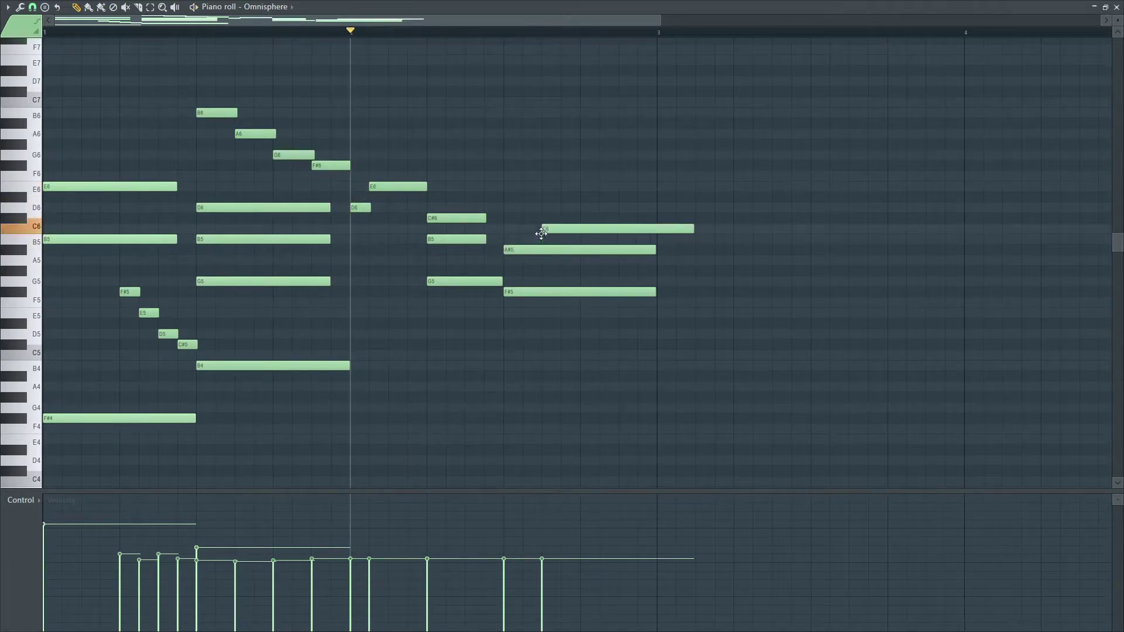
{"action": "right_click", "coordinate": [541, 250]}
{"action": "mouse_move", "coordinate": [519, 239]}
{"action": "left_mouse_down"}
{"action": "mouse_move", "coordinate": [520, 249]}
{"action": "mouse_move", "coordinate": [521, 239]}
{"action": "left_mouse_up"}
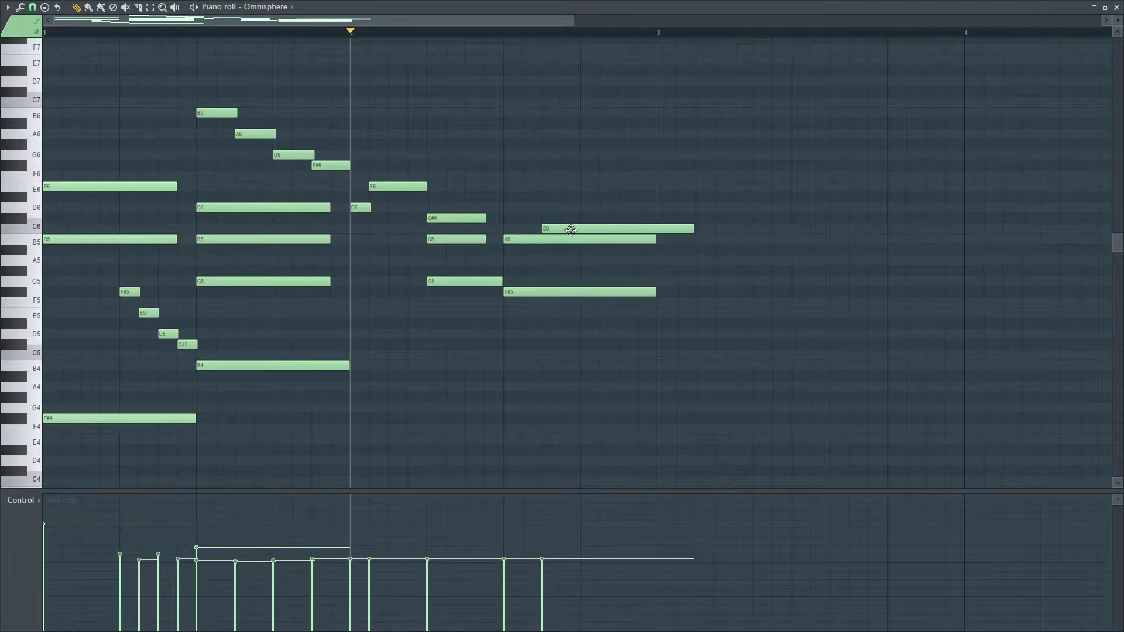
{"action": "right_click", "coordinate": [571, 230]}
{"action": "left_click", "coordinate": [503, 212]}
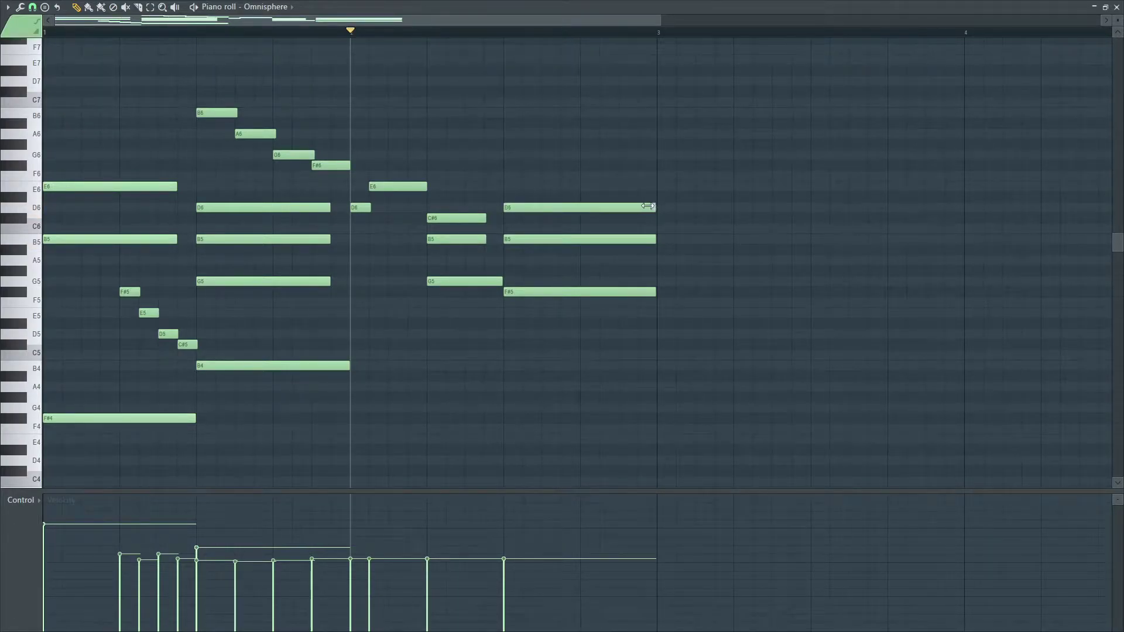
Step: Shorten the chord's D6 to a quarter note, fill beat 4 with a sixteenth D6 and a dotted-eighth E6, and play back
{"action": "left_click", "coordinate": [585, 211]}
{"action": "left_click", "coordinate": [607, 187]}
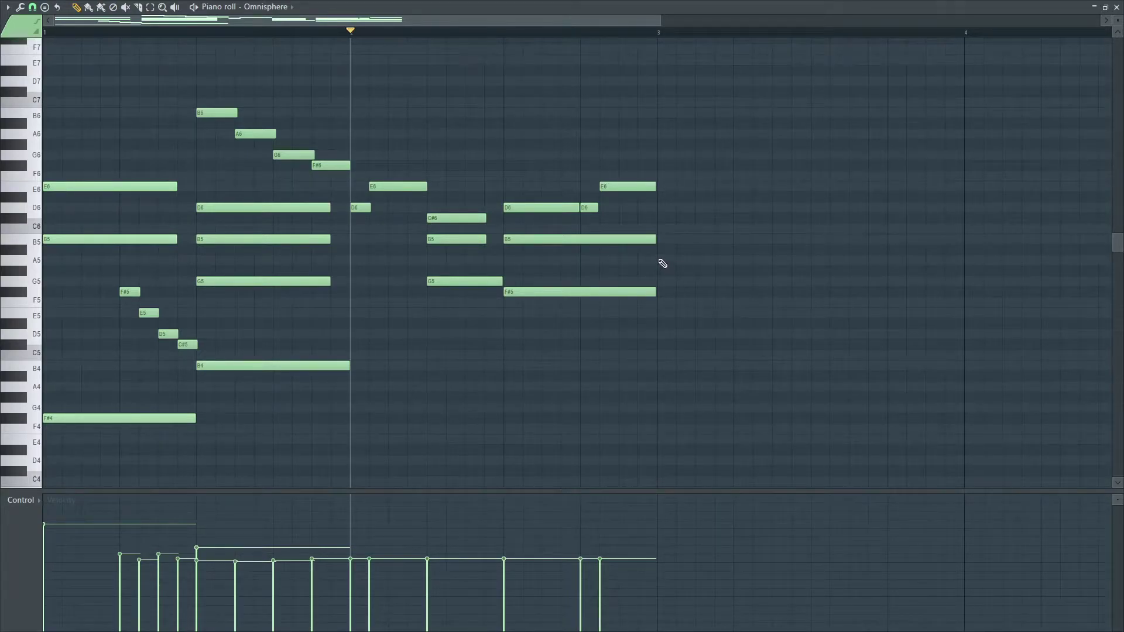
{"action": "key", "text": "space"}
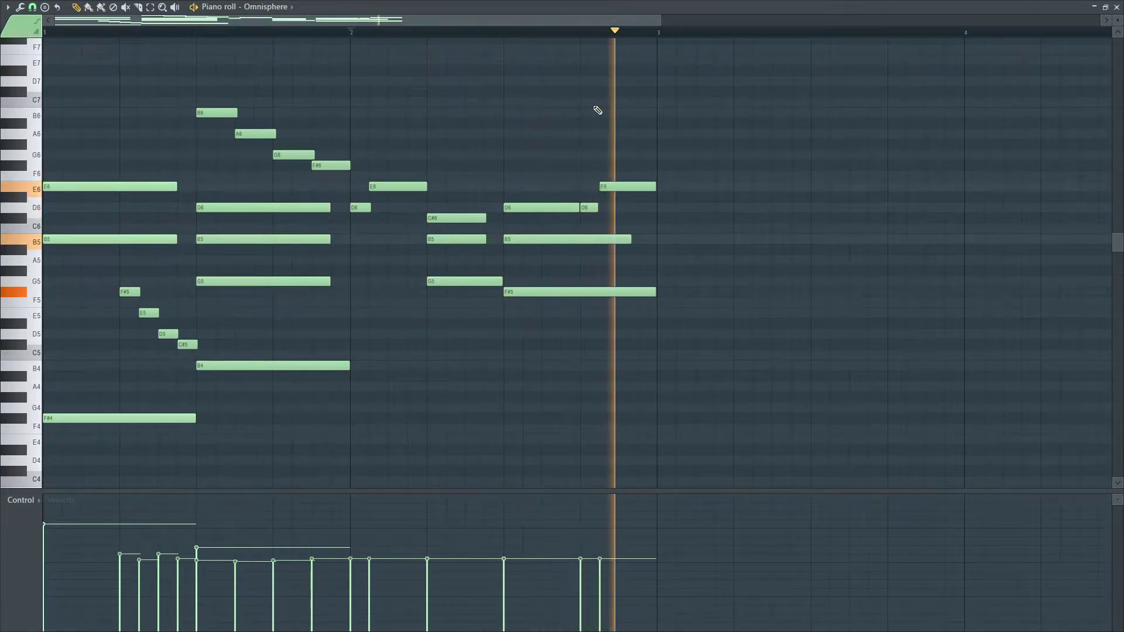
{"action": "key", "text": "space"}
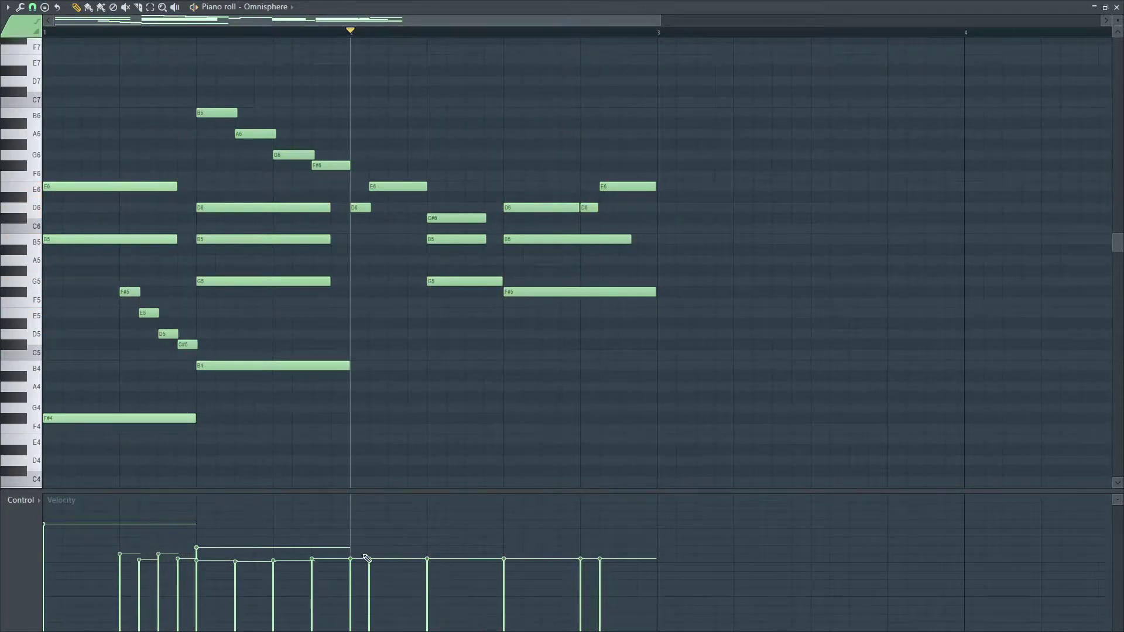
Step: Lower the first chord's velocity and raise the bar 2 velocities slightly while playing the loop back
{"action": "left_click_drag", "start_coordinate": [69, 529], "coordinate": [70, 549]}
{"action": "key", "text": "space"}
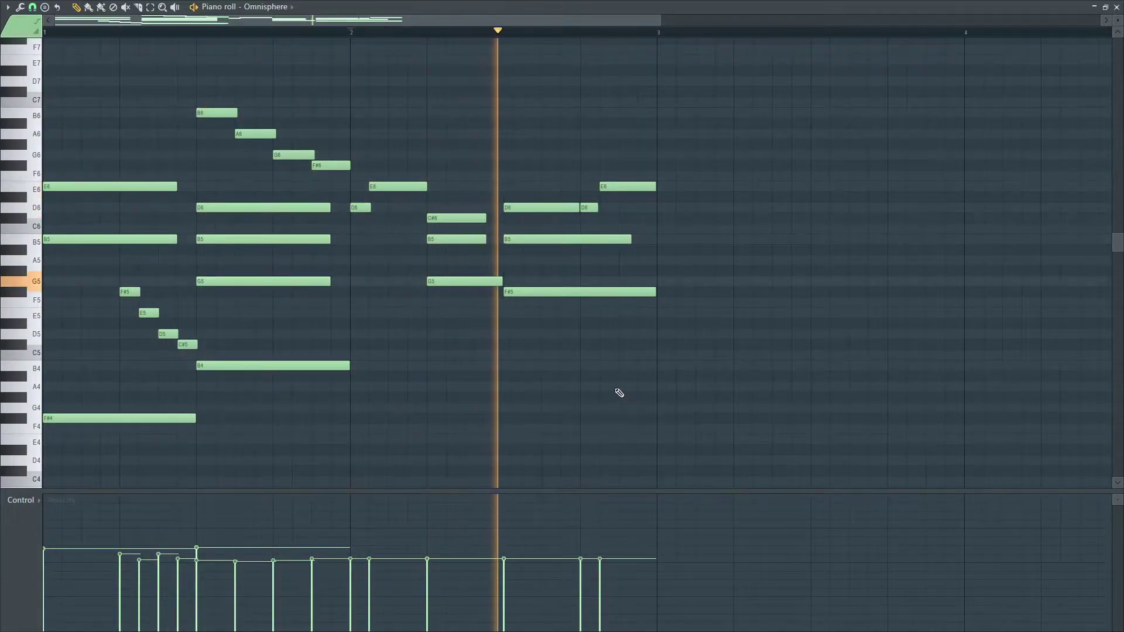
{"action": "key", "text": "space"}
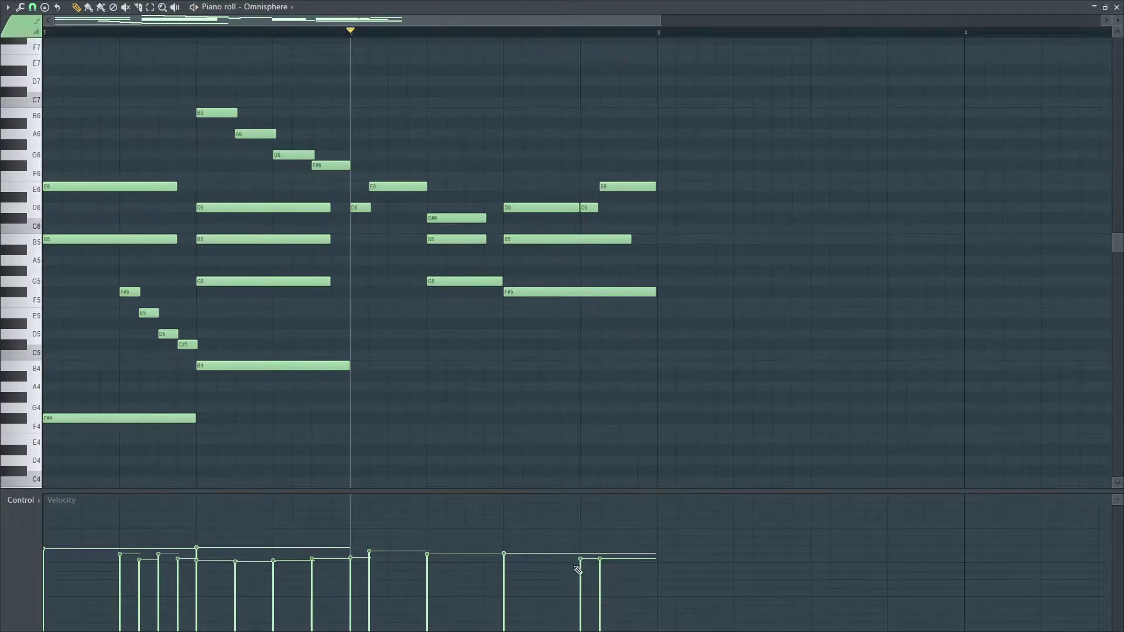
{"action": "key", "text": "space"}
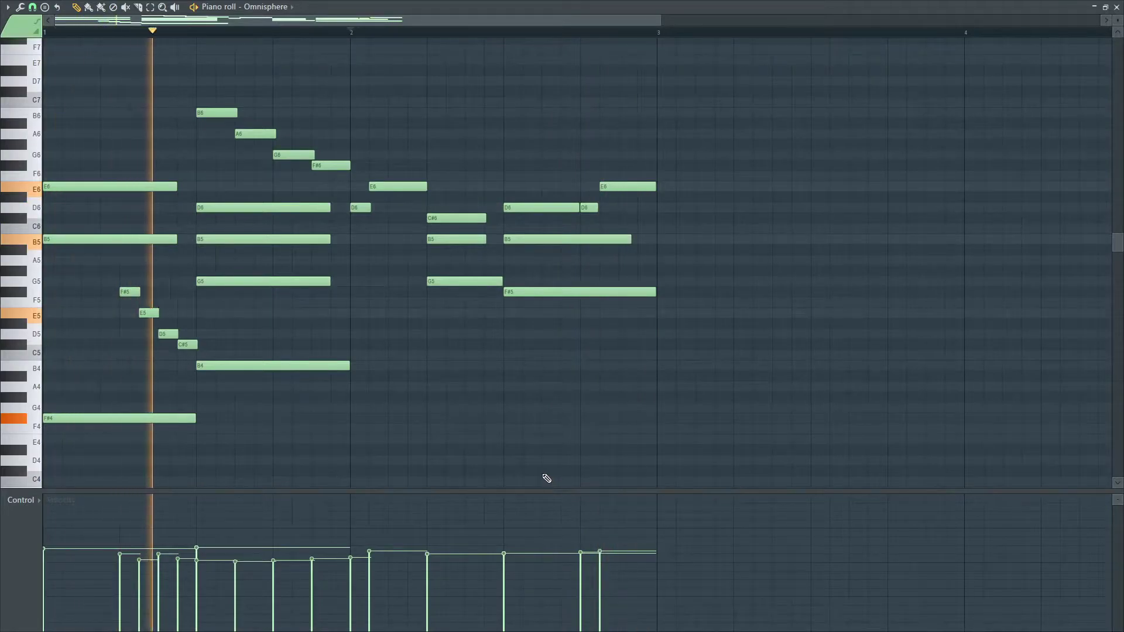
{"action": "left_click", "coordinate": [57, 555]}
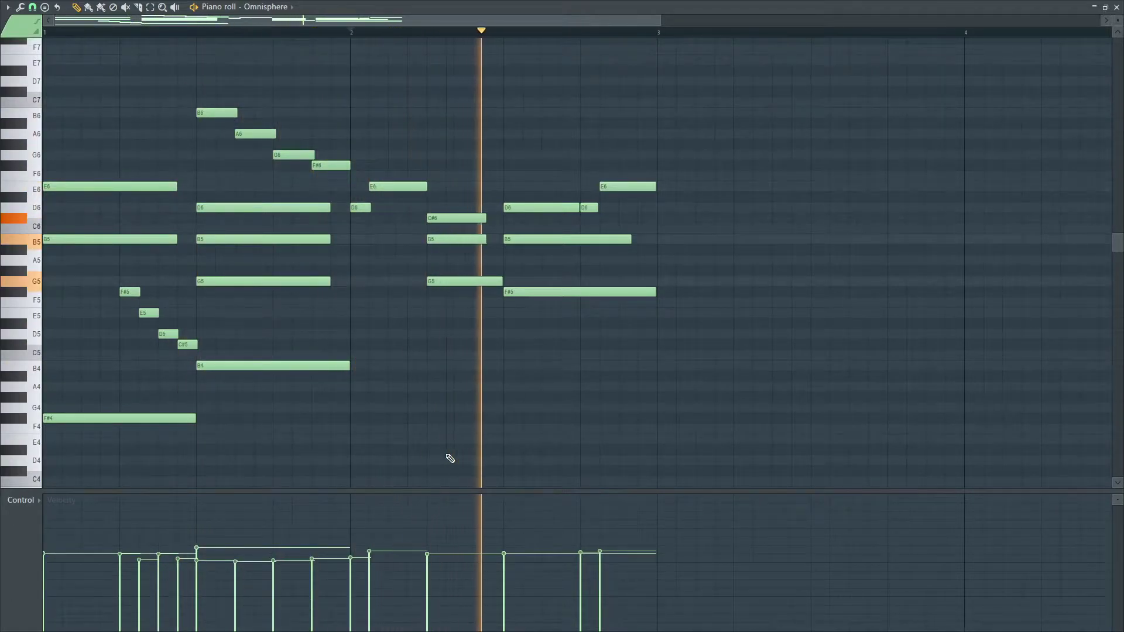
{"action": "key", "text": "space"}
Step: Duplicate all notes of bars 1 and 2 into bars 3 and 4 and close the piano roll
{"action": "left_click_drag", "start_coordinate": [378, 33], "coordinate": [44, 32]}
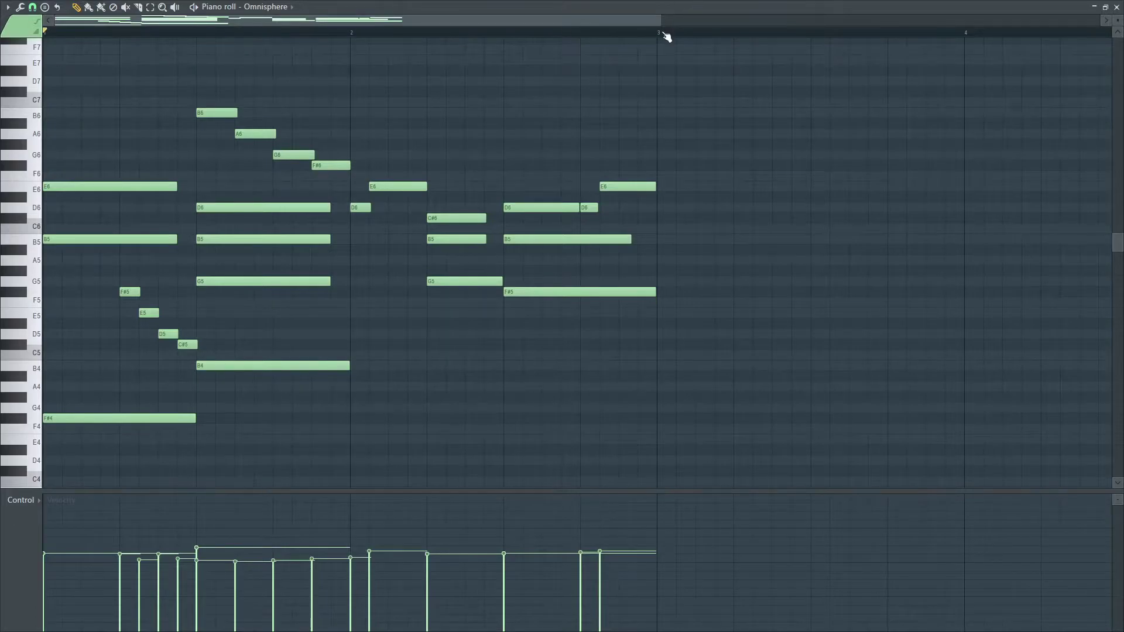
{"action": "key", "text": "ctrl+a"}
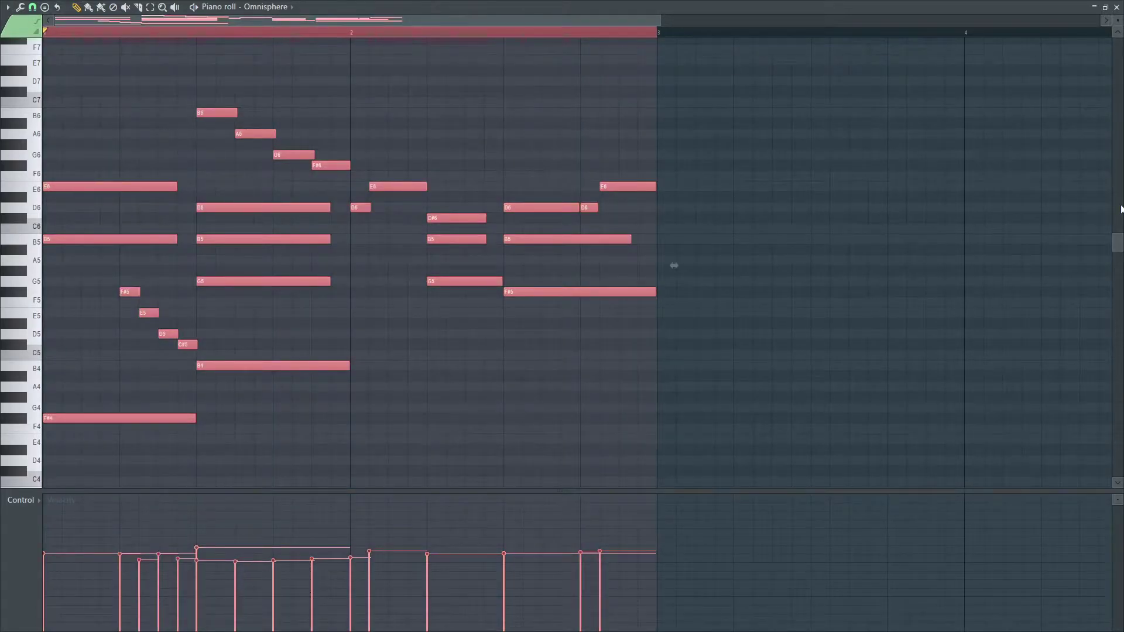
{"action": "key", "text": "ctrl+b"}
{"action": "left_click", "coordinate": [516, 33]}
{"action": "key", "text": "ctrl+d"}
{"action": "left_click_drag", "start_coordinate": [515, 33], "coordinate": [44, 34]}
{"action": "scroll", "coordinate": [740, 92], "scroll_direction": "down", "scroll_amount": 3}
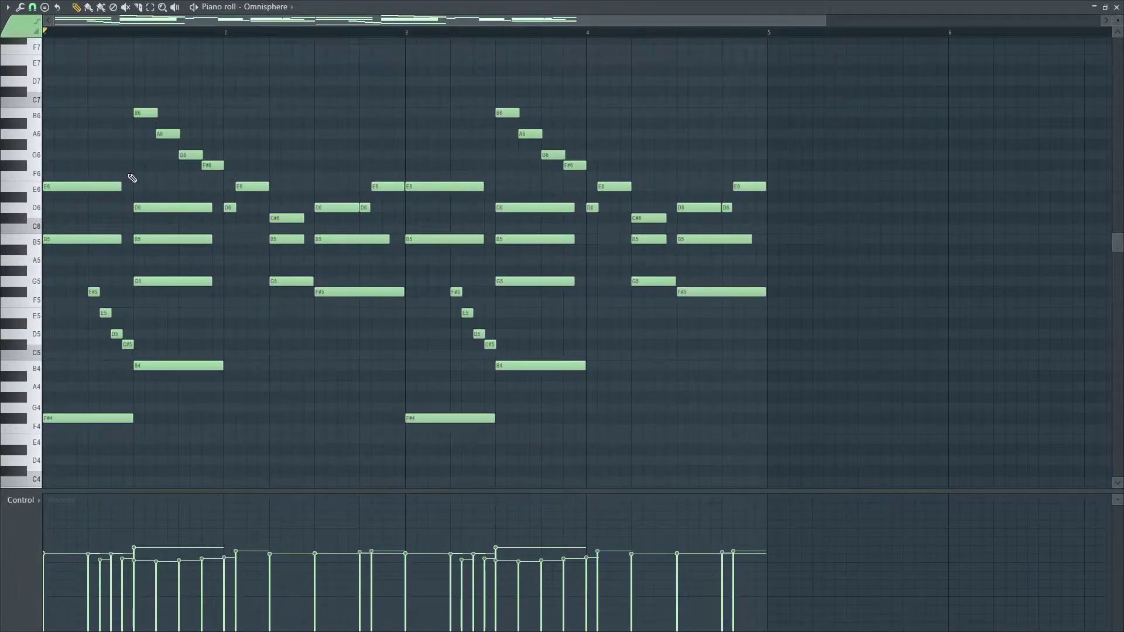
{"action": "left_click", "coordinate": [1117, 8]}
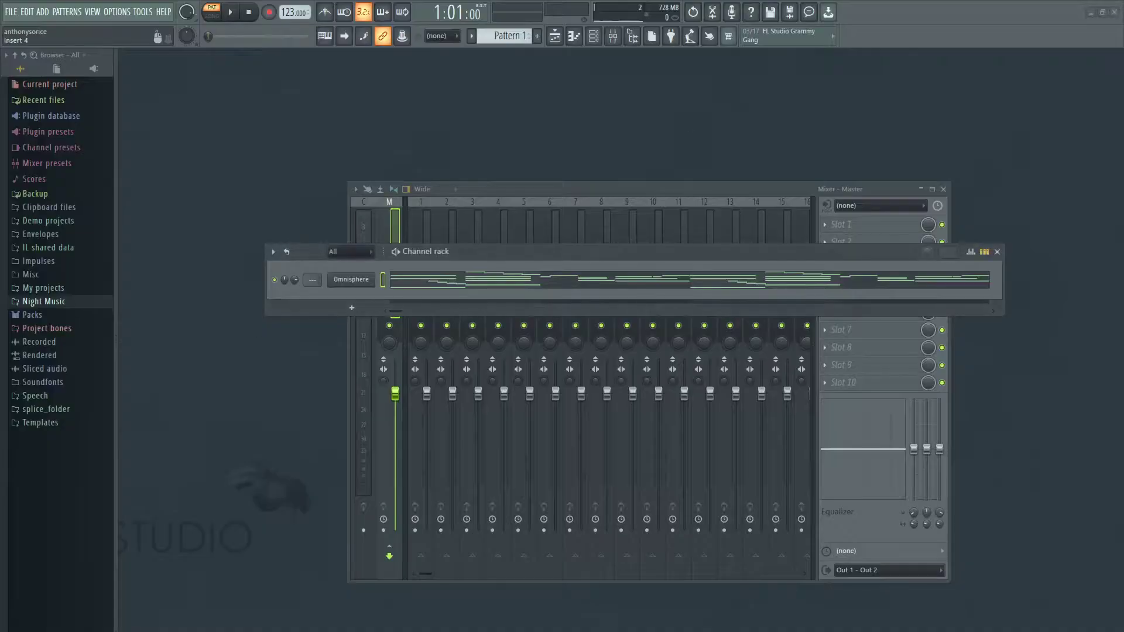
Step: Add the Clap Alphabetical 3 sample from the Night Music Battery drums folder to the channel rack
{"action": "left_click", "coordinate": [59, 301]}
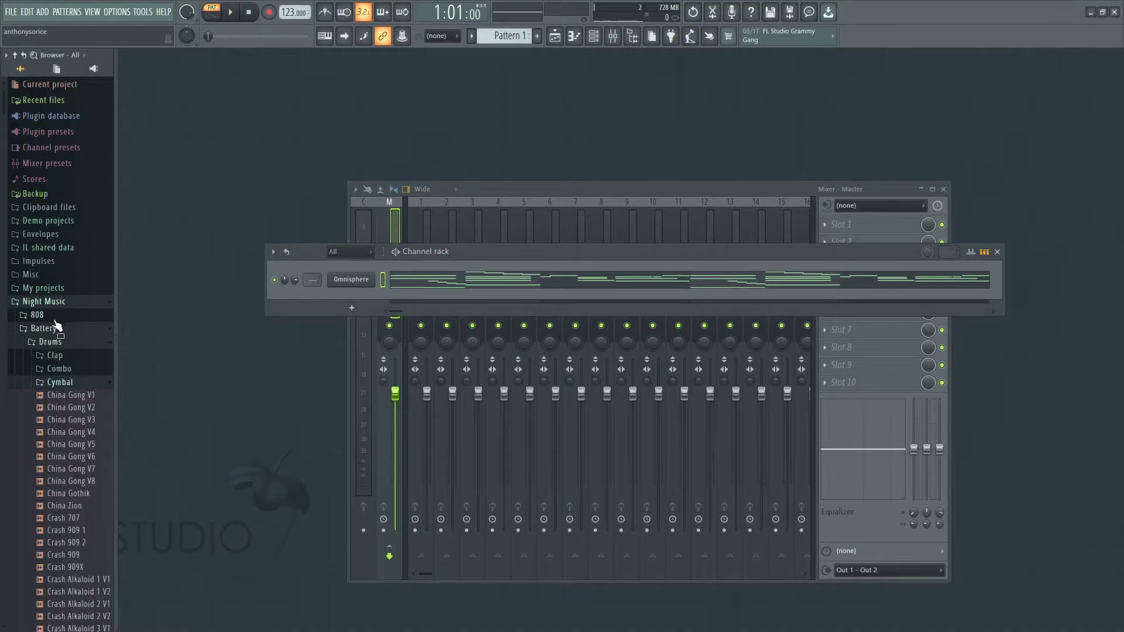
{"action": "left_click", "coordinate": [59, 382]}
{"action": "scroll", "coordinate": [68, 386], "scroll_direction": "down", "scroll_amount": 3}
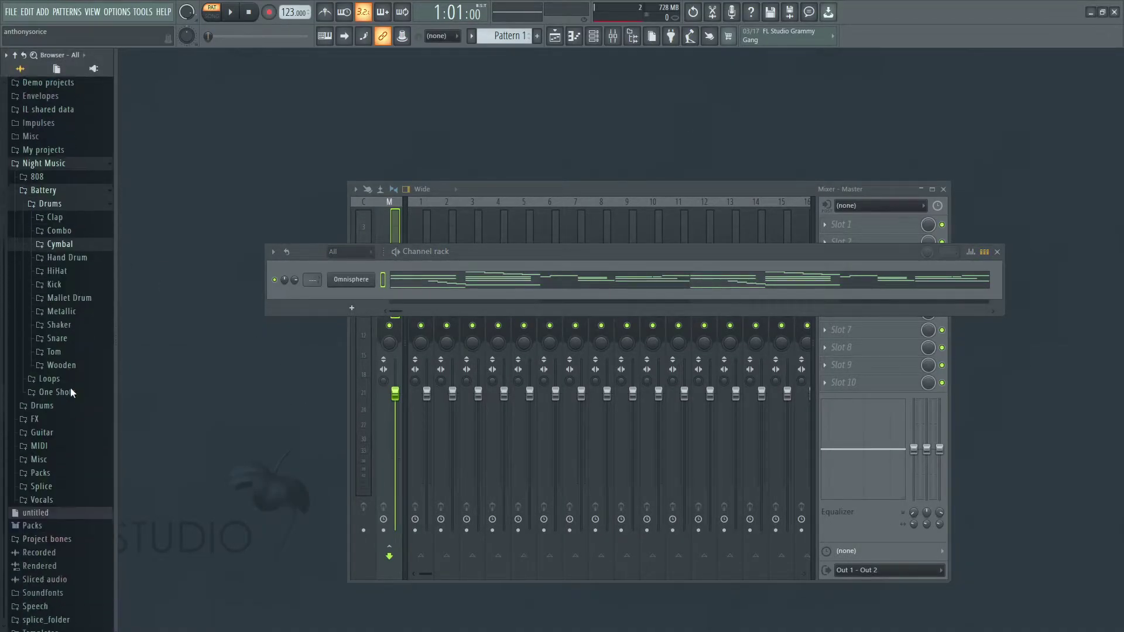
{"action": "left_click", "coordinate": [57, 210]}
{"action": "scroll", "coordinate": [60, 329], "scroll_direction": "down", "scroll_amount": 2}
{"action": "left_click_drag", "start_coordinate": [79, 358], "coordinate": [353, 295]}
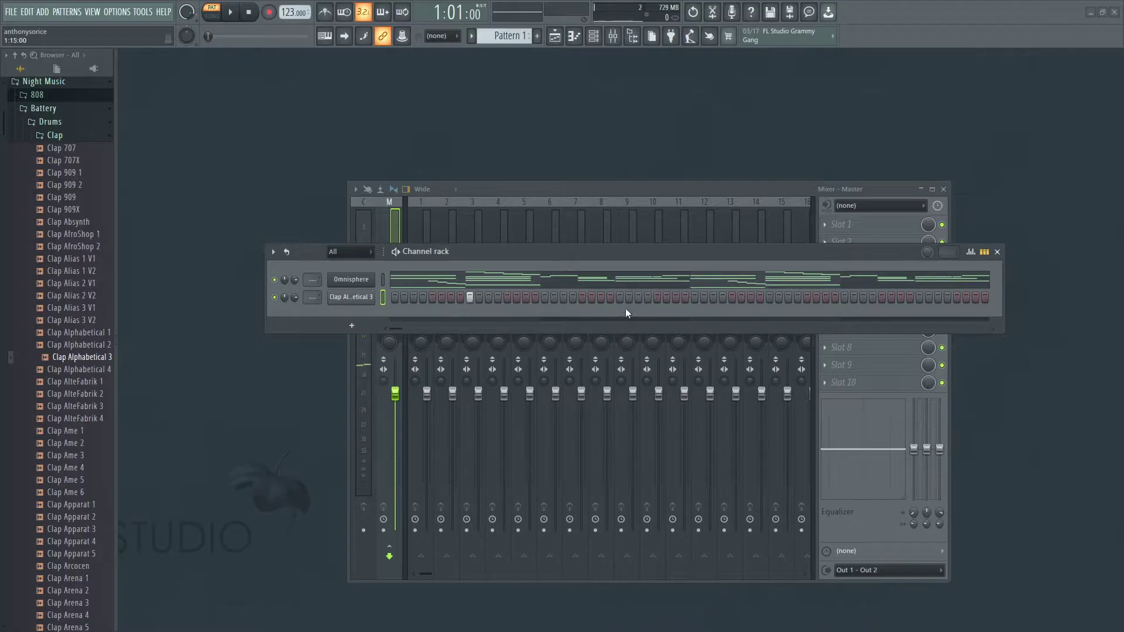
Step: Place a clap on step 9 of the first bar, repeat it in all four bars, and play the pattern
{"action": "right_click", "coordinate": [353, 297]}
{"action": "left_click", "coordinate": [410, 297]}
{"action": "left_click_drag", "start_coordinate": [407, 34], "coordinate": [44, 34]}
{"action": "key", "text": "ctrl+b"}
{"action": "key", "text": "space"}
{"action": "key", "text": "Escape"}
{"action": "key", "text": "space"}
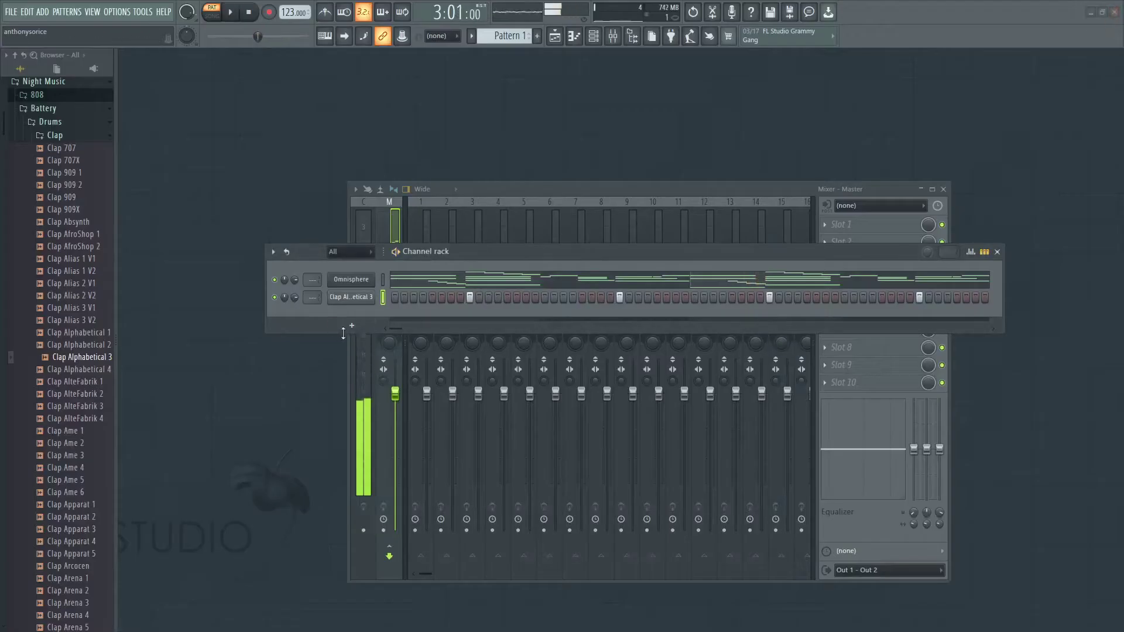
Step: Route the clap channel to mixer insert 4
{"action": "left_click_drag", "start_coordinate": [313, 298], "coordinate": [312, 286]}
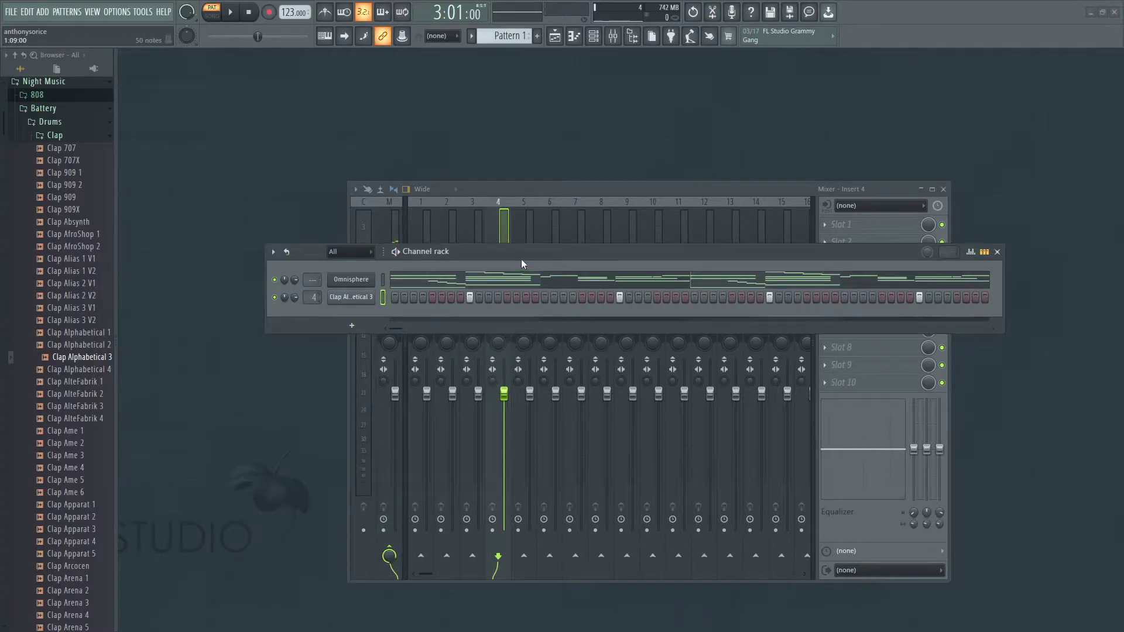
Step: Load Fruity Reeverb 2 into the first effect slot of the clap's mixer insert 4
{"action": "left_click_drag", "start_coordinate": [522, 259], "coordinate": [522, 337]}
{"action": "left_click", "coordinate": [826, 224]}
{"action": "mouse_move", "coordinate": [865, 241]}
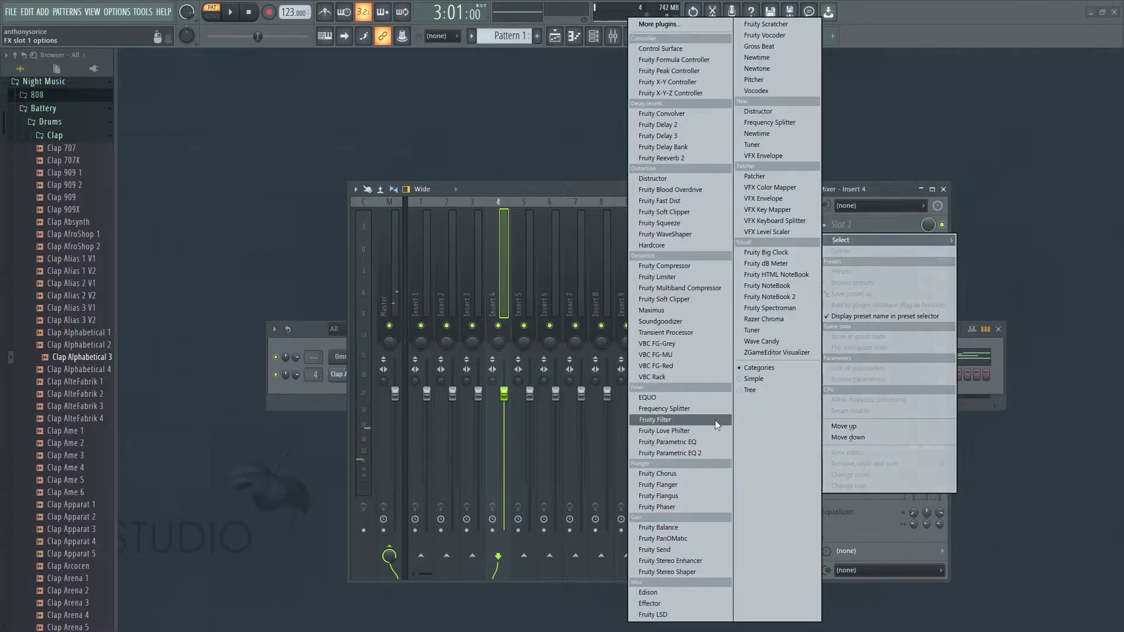
{"action": "left_click", "coordinate": [688, 159]}
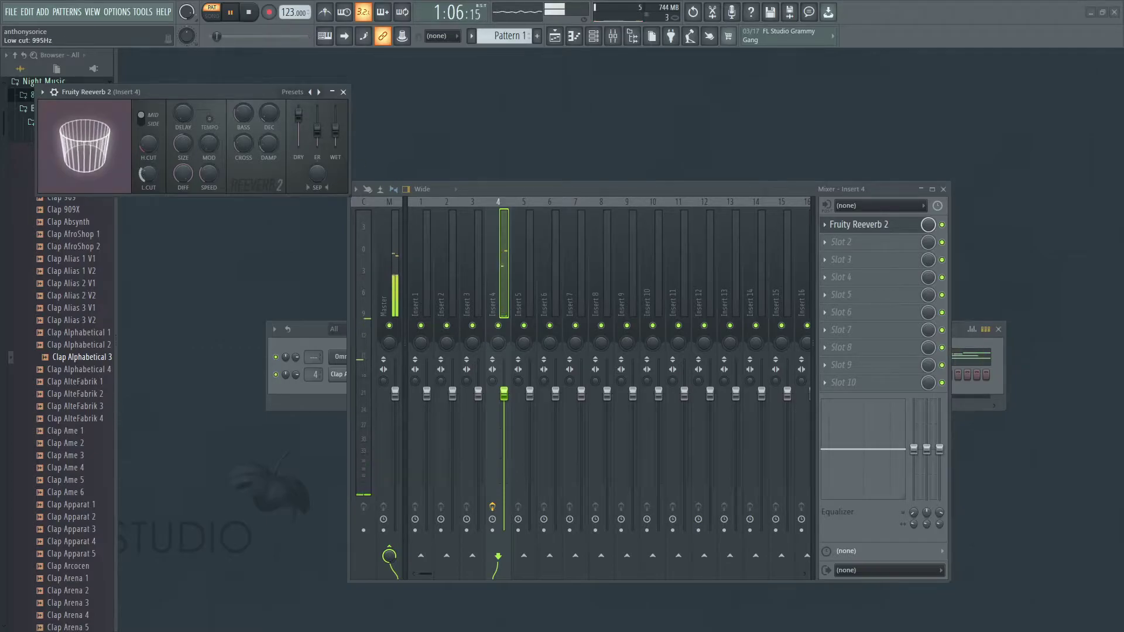
Step: Adjust the clap reverb's size and decay while auditioning the pattern, and close the reverb window
{"action": "left_click_drag", "start_coordinate": [183, 143], "coordinate": [183, 136]}
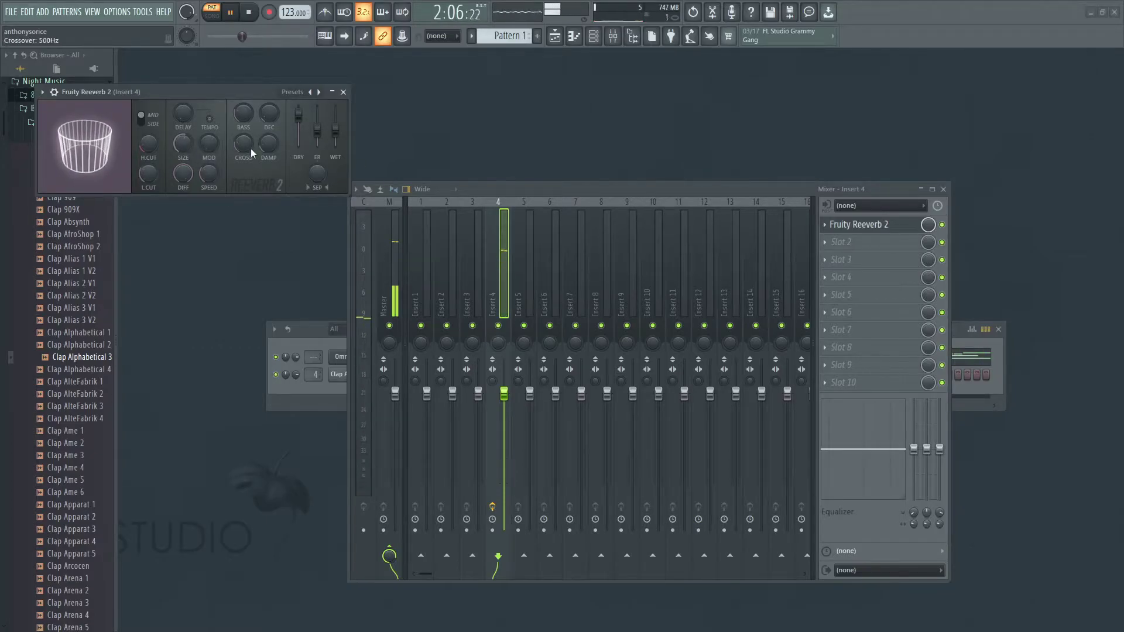
{"action": "key", "text": "space"}
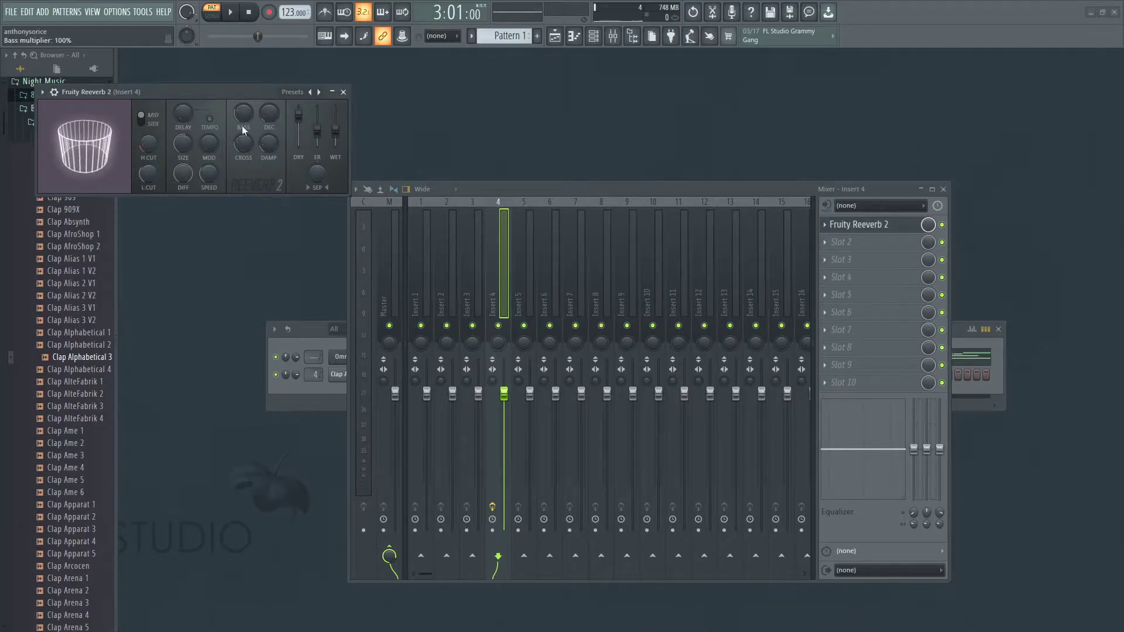
{"action": "mouse_move", "coordinate": [269, 113]}
{"action": "left_mouse_down"}
{"action": "mouse_move", "coordinate": [269, 125]}
{"action": "mouse_move", "coordinate": [264, 111]}
{"action": "left_mouse_up"}
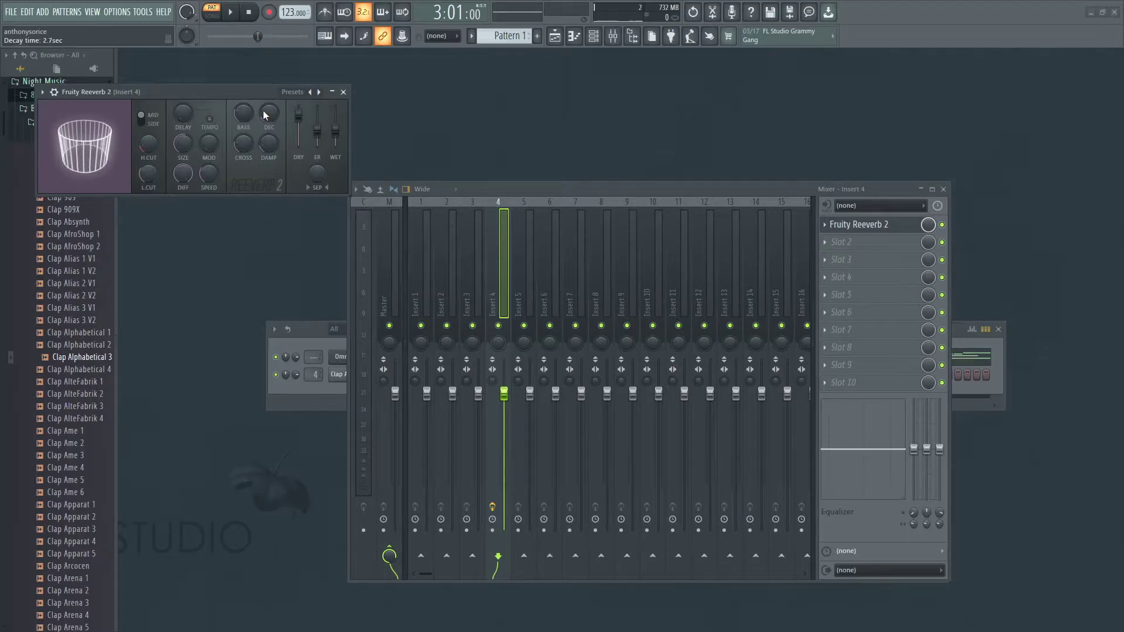
{"action": "key", "text": "space"}
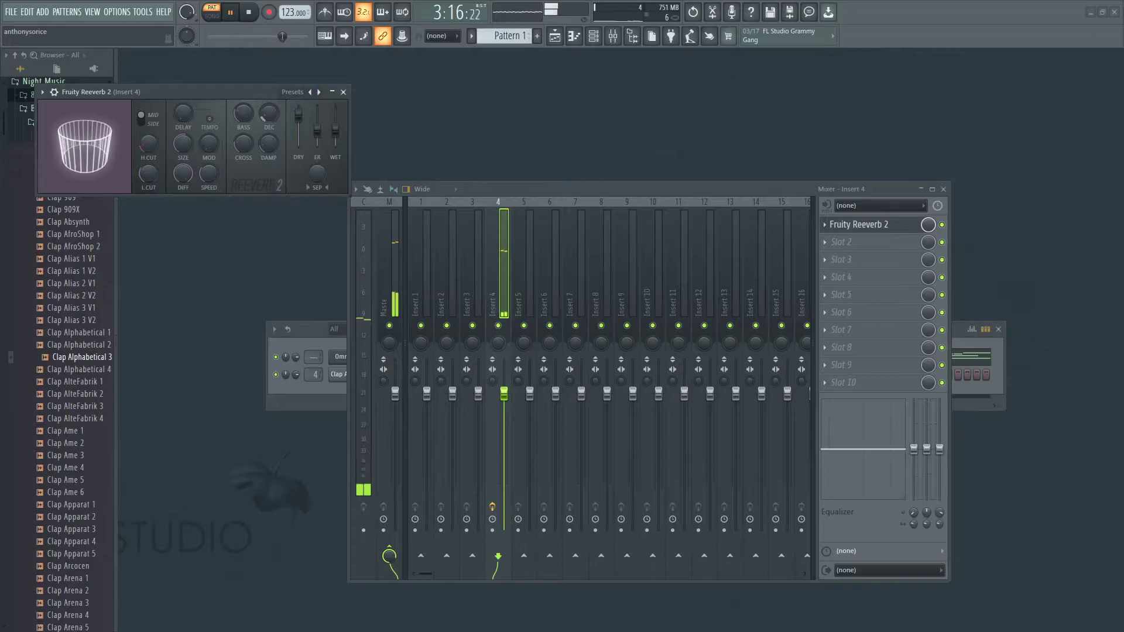
{"action": "key", "text": "space"}
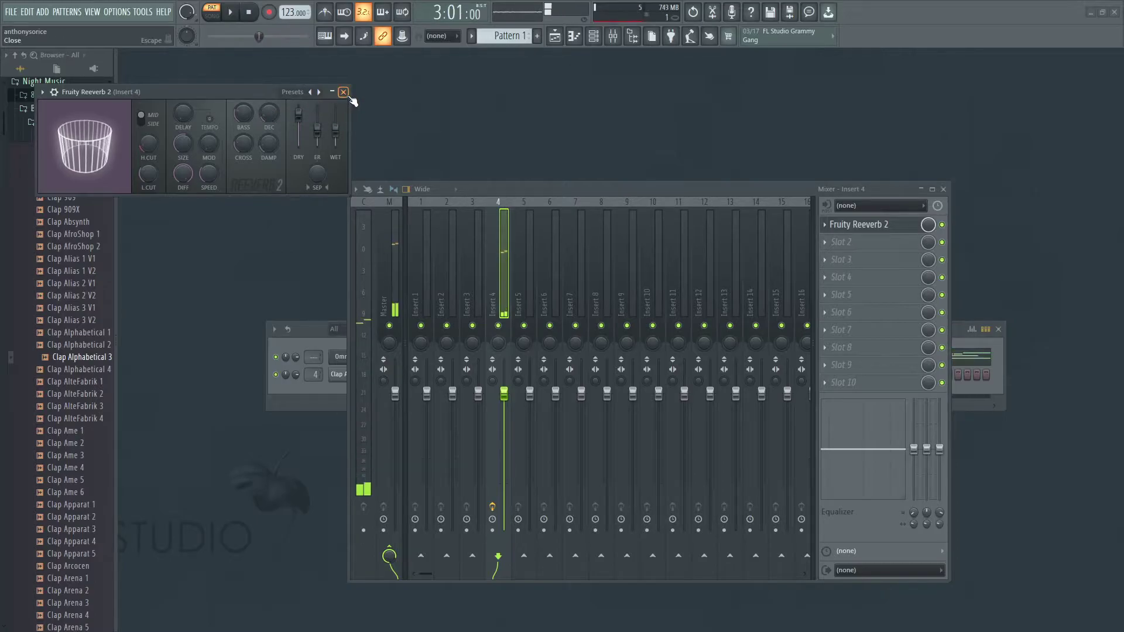
{"action": "left_click", "coordinate": [344, 92]}
Step: Bring the channel rack to the front and collapse the opened Battery sample folders in the browser
{"action": "left_click", "coordinate": [303, 334]}
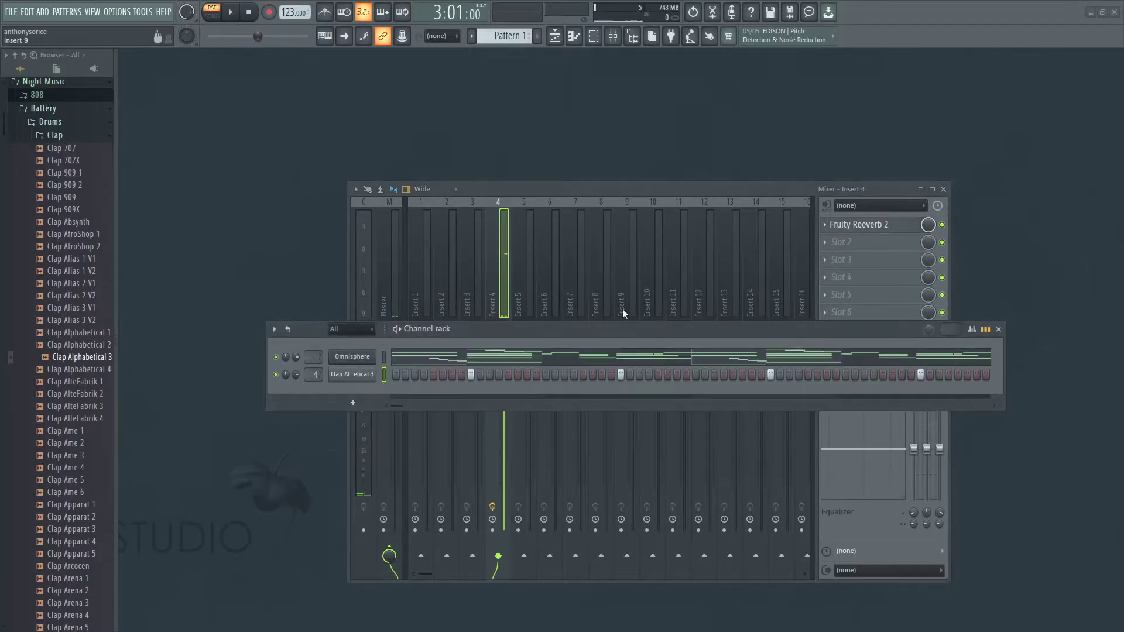
{"action": "scroll", "coordinate": [59, 293], "scroll_direction": "up", "scroll_amount": 8}
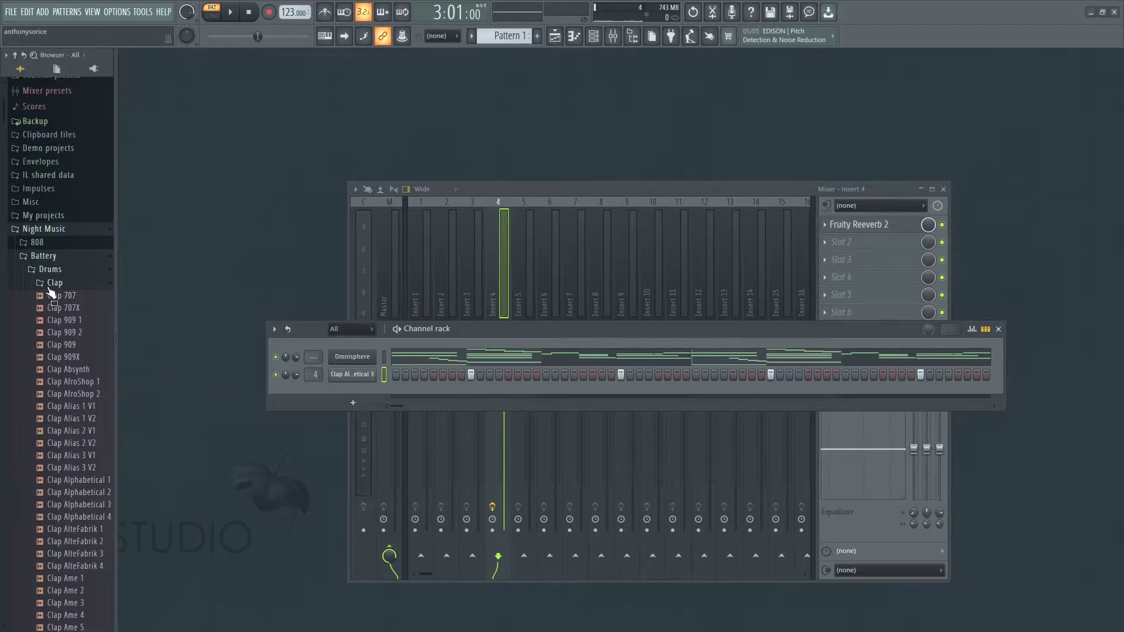
{"action": "left_click", "coordinate": [50, 355]}
{"action": "left_click", "coordinate": [44, 328]}
Step: Add a FLEX channel with the 808 Driven preset from the Mobile Tuned 808 Bass pack and close its window
{"action": "left_click", "coordinate": [362, 403]}
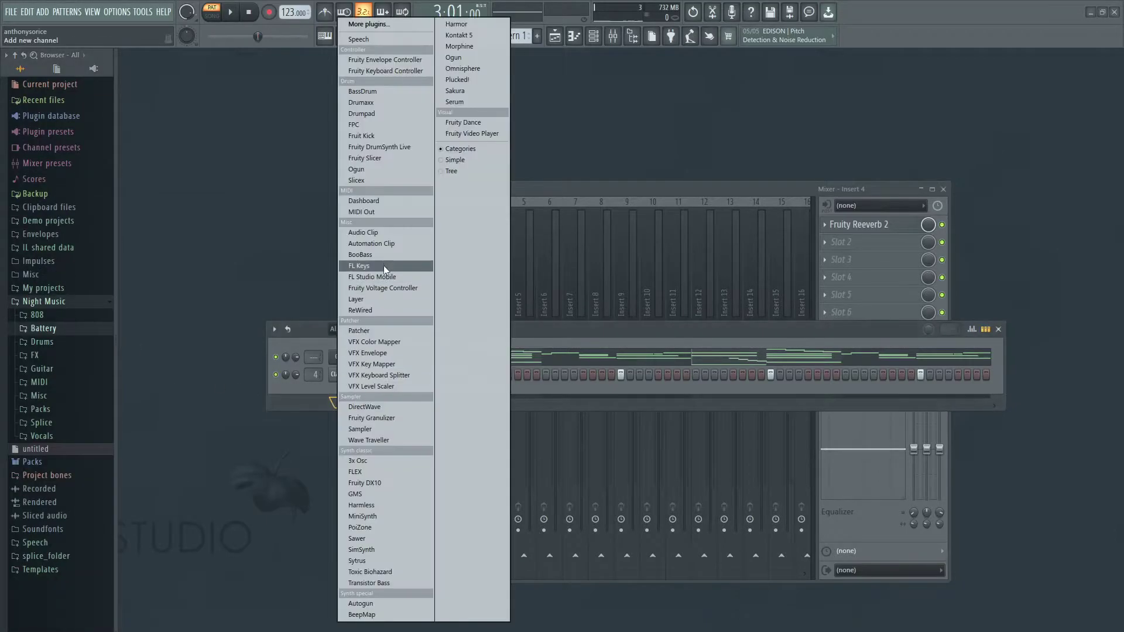
{"action": "left_click", "coordinate": [380, 470]}
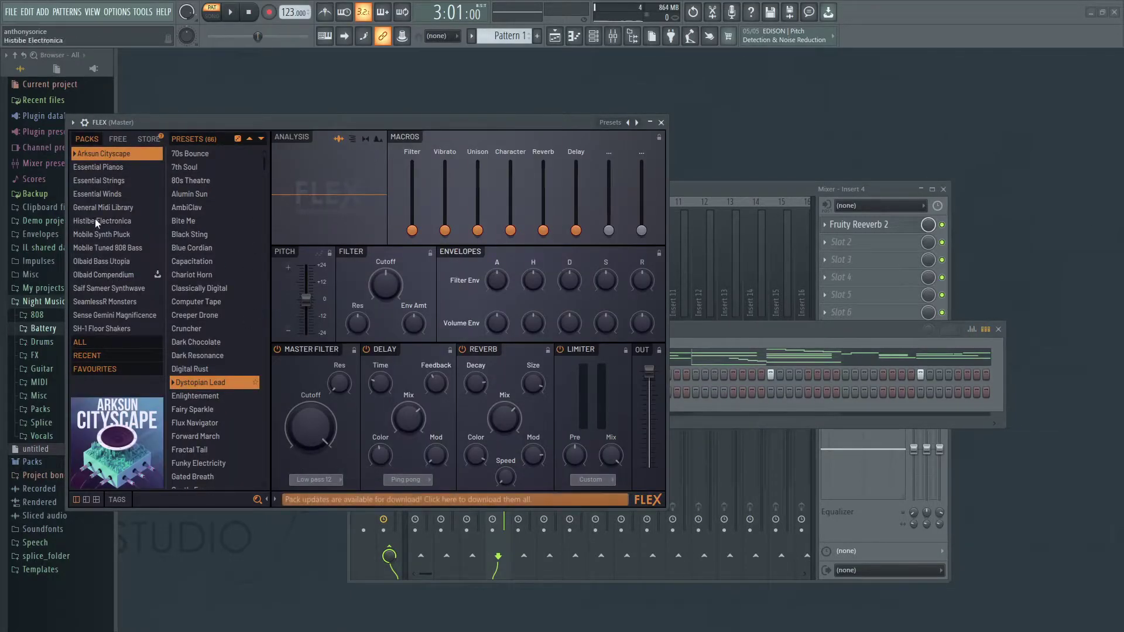
{"action": "left_click", "coordinate": [95, 249]}
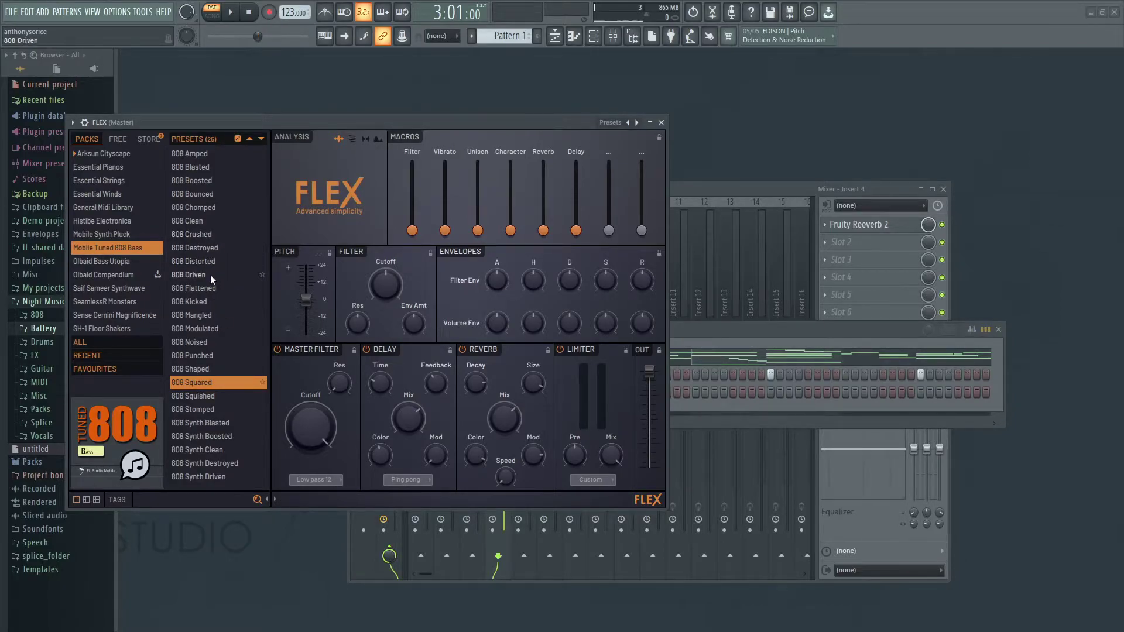
{"action": "left_click", "coordinate": [662, 123]}
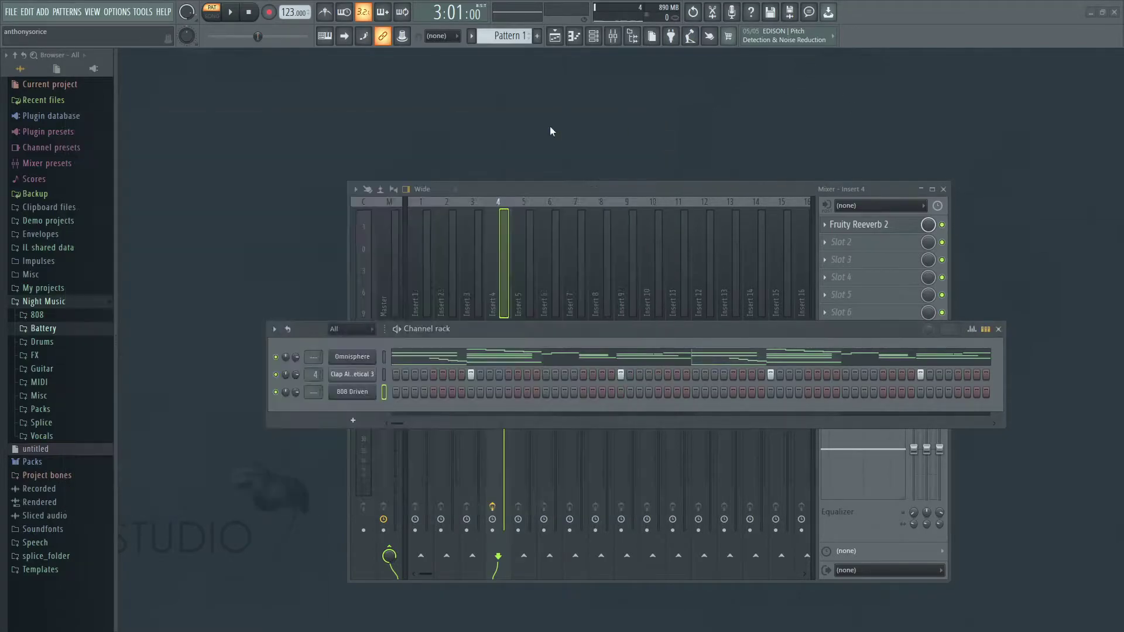
Step: Open the 808 Driven channel in the piano roll and show the guitar melody as ghost notes
{"action": "right_click", "coordinate": [352, 390]}
{"action": "left_click", "coordinate": [414, 394]}
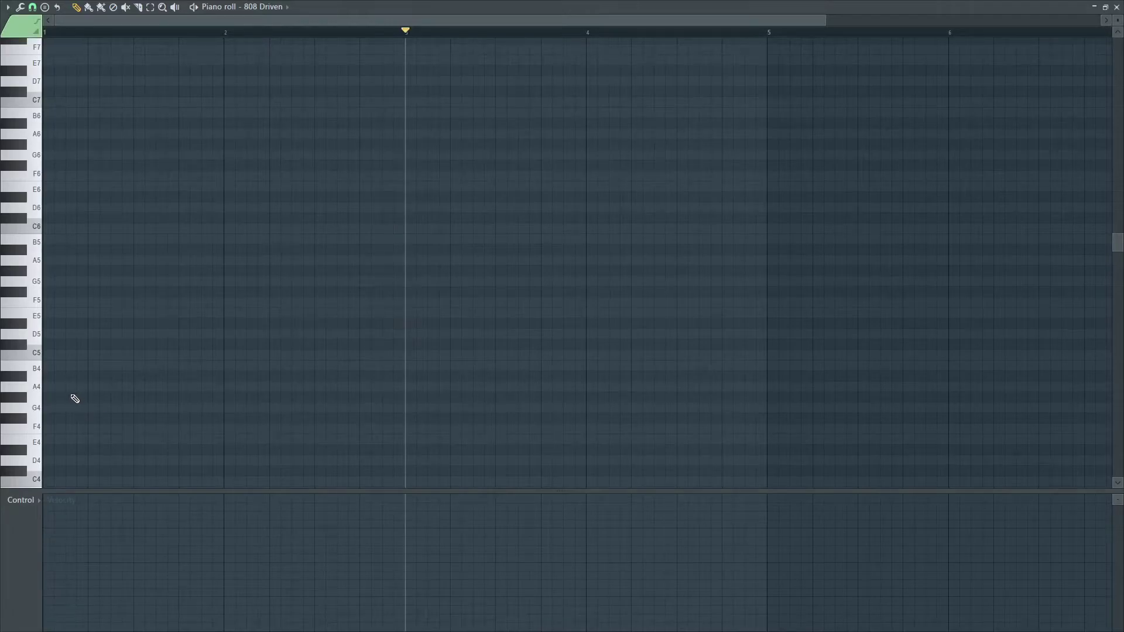
{"action": "key", "text": "alt+v"}
{"action": "scroll", "coordinate": [126, 427], "scroll_direction": "down", "scroll_amount": 4}
{"action": "scroll", "coordinate": [471, 45], "scroll_direction": "up", "scroll_amount": 1}
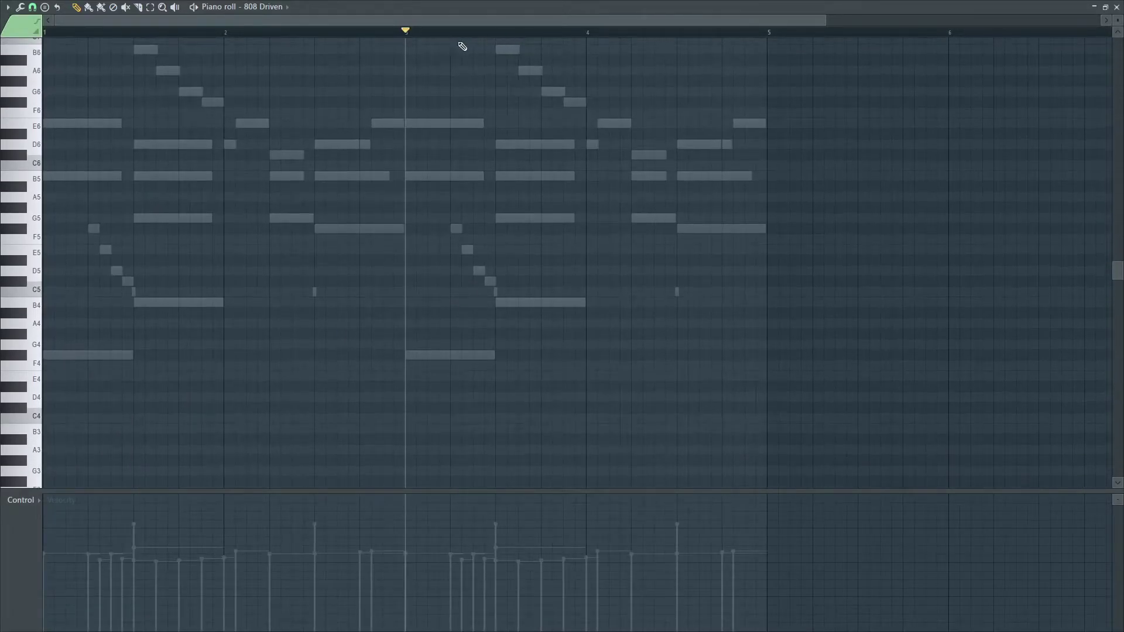
Step: Place an F#4 bass note at the start of bar 1, shorten it to about one beat, and audition it
{"action": "key", "text": "space"}
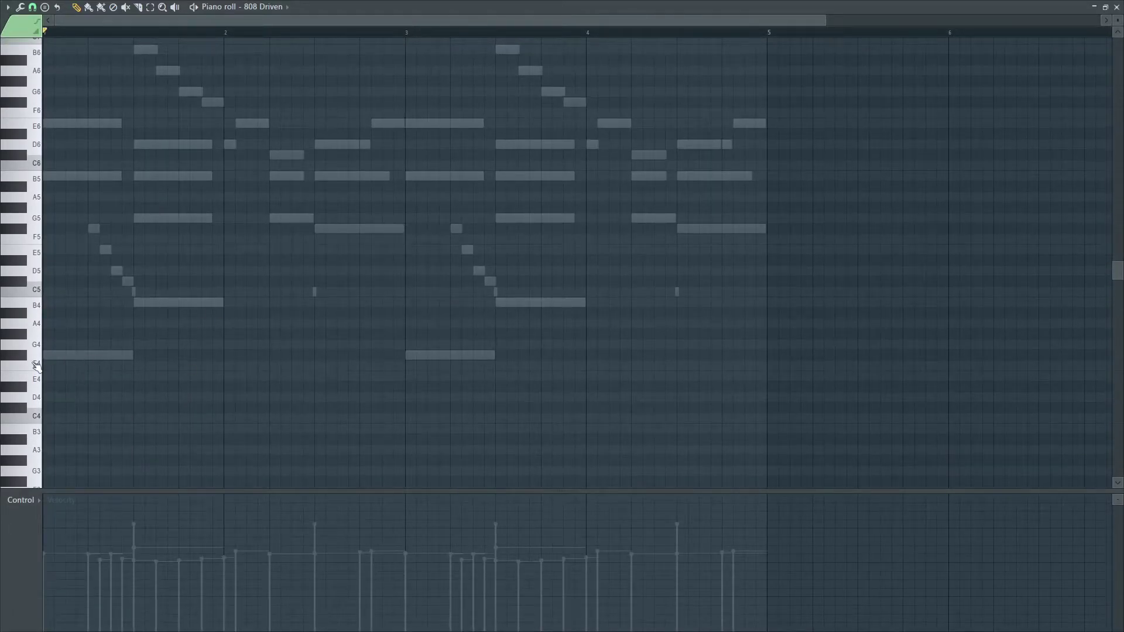
{"action": "left_click", "coordinate": [59, 356]}
{"action": "key", "text": "space"}
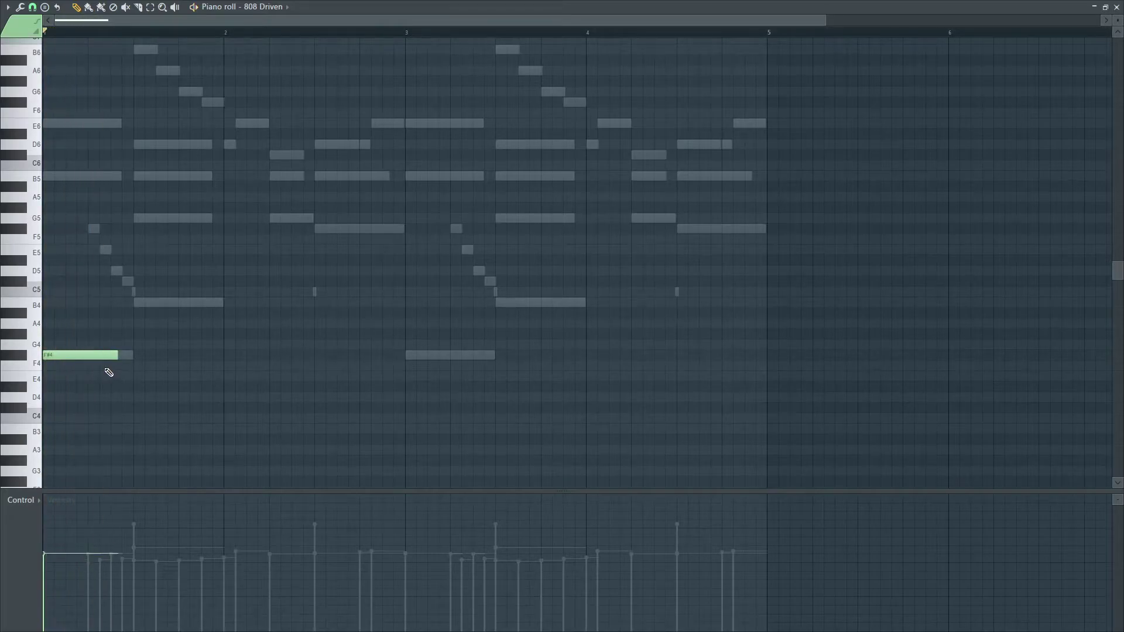
{"action": "key", "text": "space"}
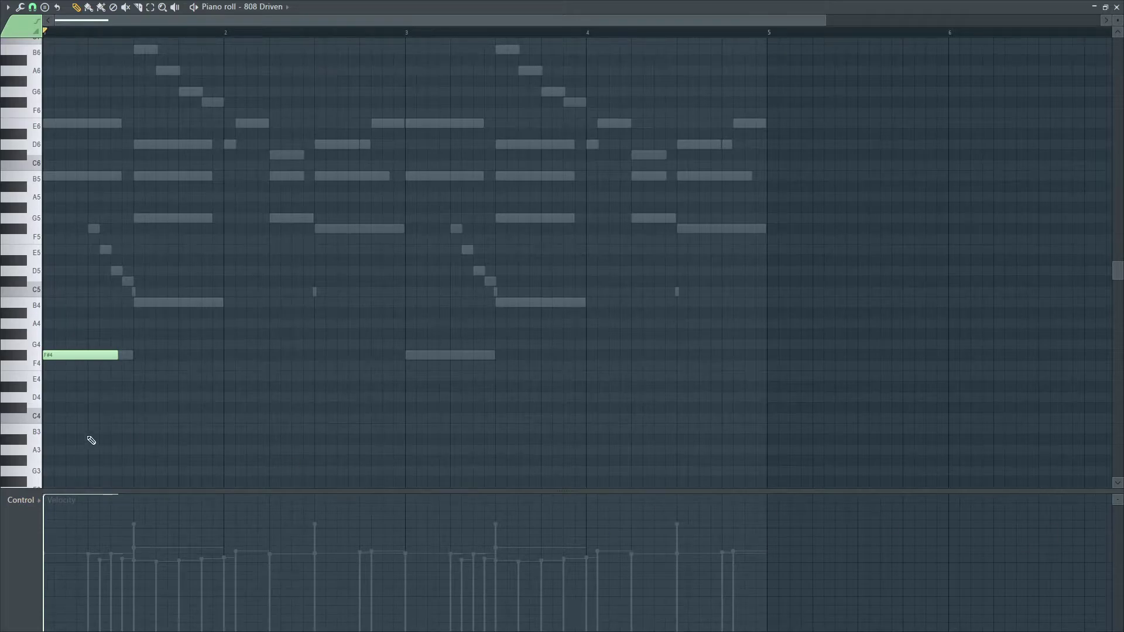
{"action": "key", "text": "space"}
{"action": "left_click_drag", "start_coordinate": [116, 359], "coordinate": [84, 357]}
{"action": "key", "text": "space"}
{"action": "key", "text": "space"}
{"action": "key", "text": "space"}
Step: Place a B4 bass note on beat 4 of bar 1 and audition its timing against the melody
{"action": "left_click_drag", "start_coordinate": [201, 301], "coordinate": [191, 301]}
{"action": "key", "text": "space"}
{"action": "key", "text": "space"}
{"action": "key", "text": "space"}
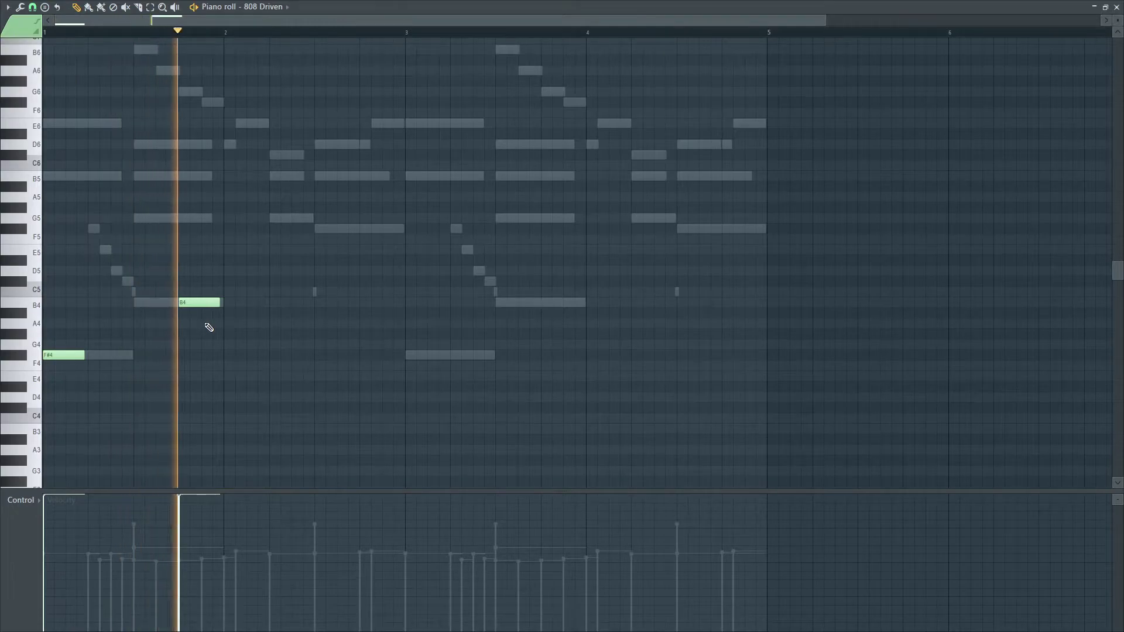
{"action": "key", "text": "space"}
Step: Place a G4 bass note on beat 1 of bar 2 and lengthen the B4 note slightly to nearly fill its beat
{"action": "left_click", "coordinate": [229, 346]}
{"action": "key", "text": "space"}
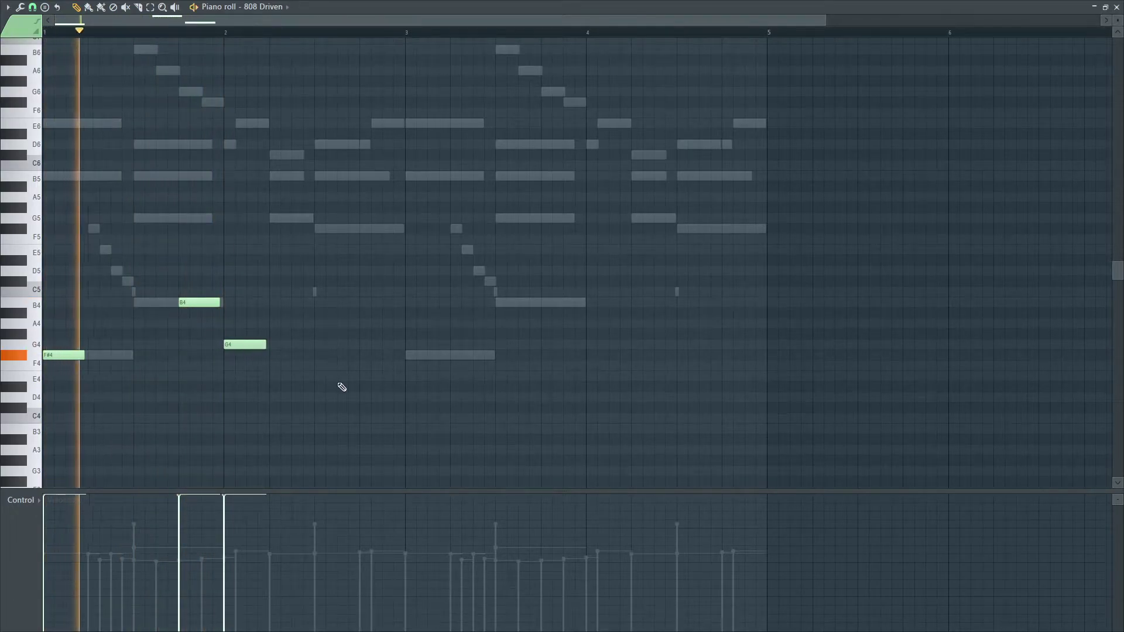
{"action": "left_click_drag", "start_coordinate": [219, 303], "coordinate": [222, 303]}
{"action": "key", "text": "space"}
{"action": "key", "text": "space"}
{"action": "key", "text": "space"}
Step: Add a one-beat G4 on beat 4 of bar 2 and an F#4 on beat 1 of bar 3, and play the pattern
{"action": "left_click", "coordinate": [369, 345]}
{"action": "key", "text": "space"}
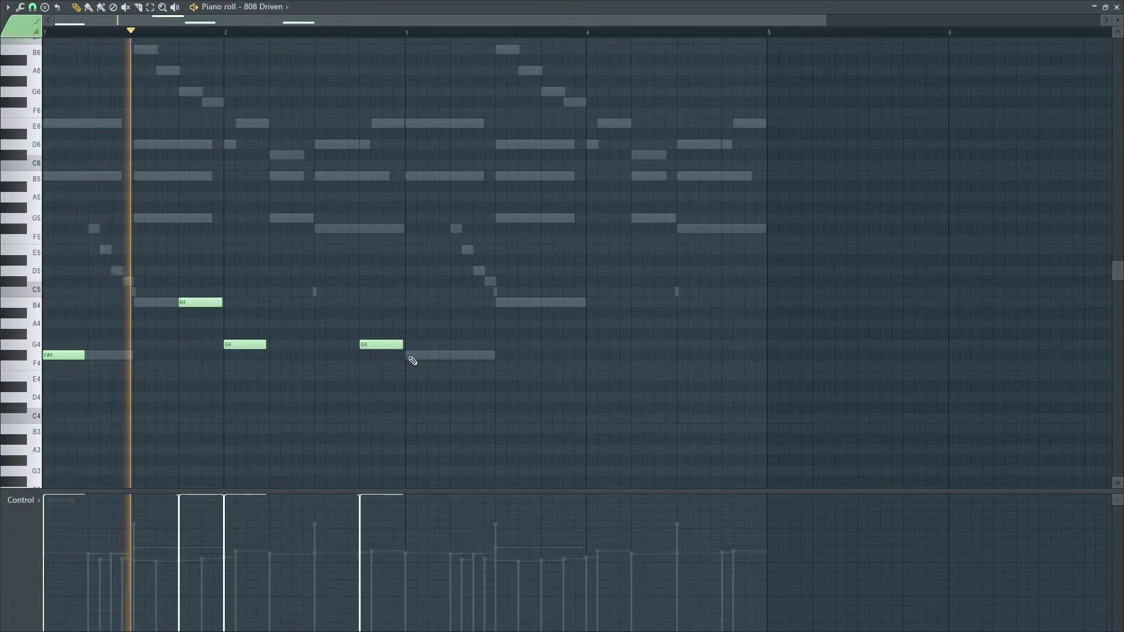
{"action": "left_click", "coordinate": [410, 356]}
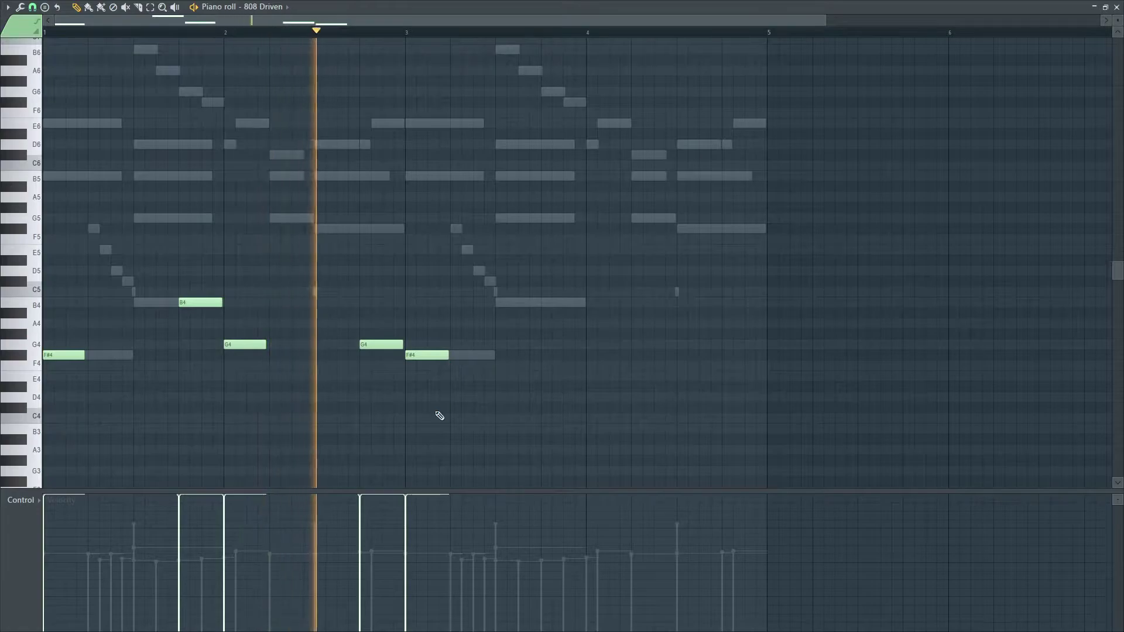
{"action": "key", "text": "space"}
{"action": "key", "text": "space"}
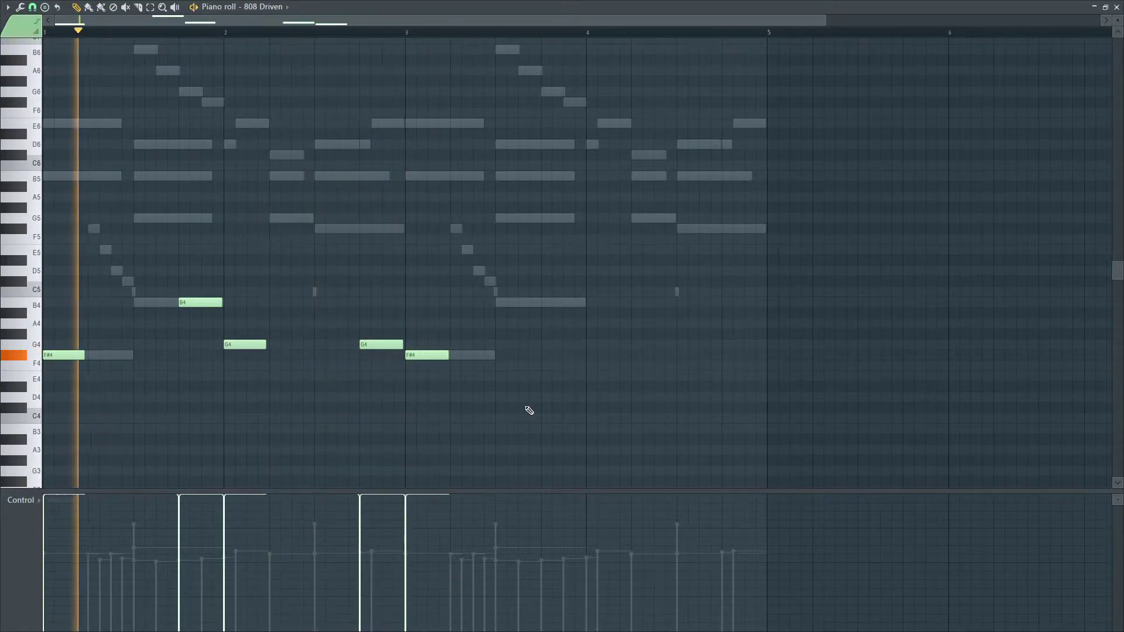
Step: Place another F#4 bass note on beat 4 of bar 3 and play the pattern
{"action": "left_click", "coordinate": [511, 355]}
{"action": "left_click_drag", "start_coordinate": [509, 355], "coordinate": [558, 352]}
{"action": "key", "text": "space"}
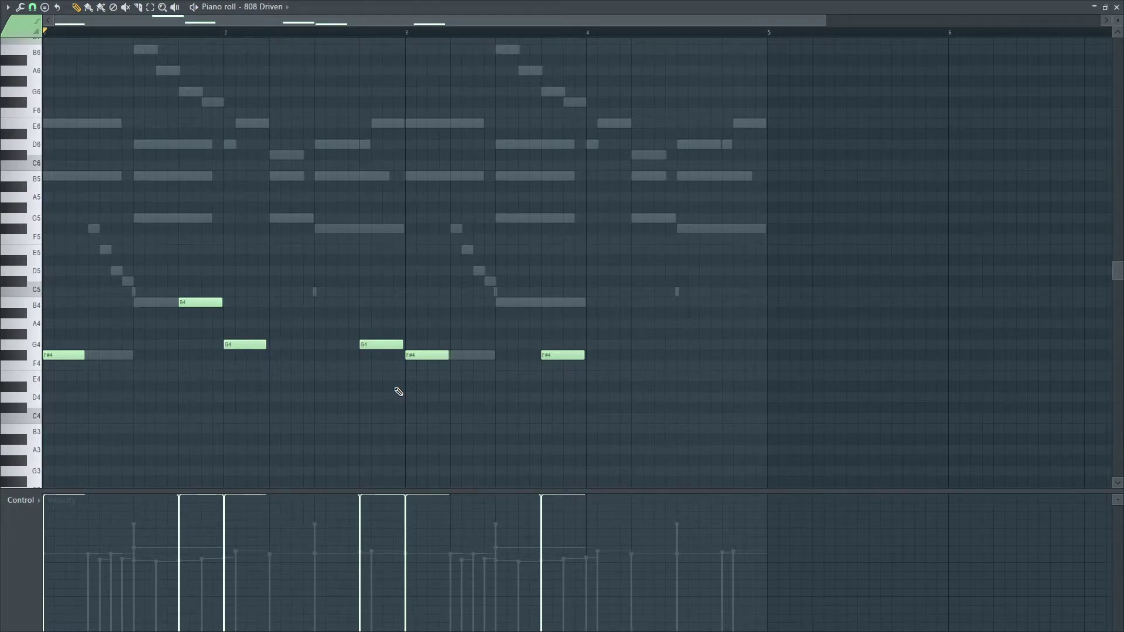
{"action": "key", "text": "space"}
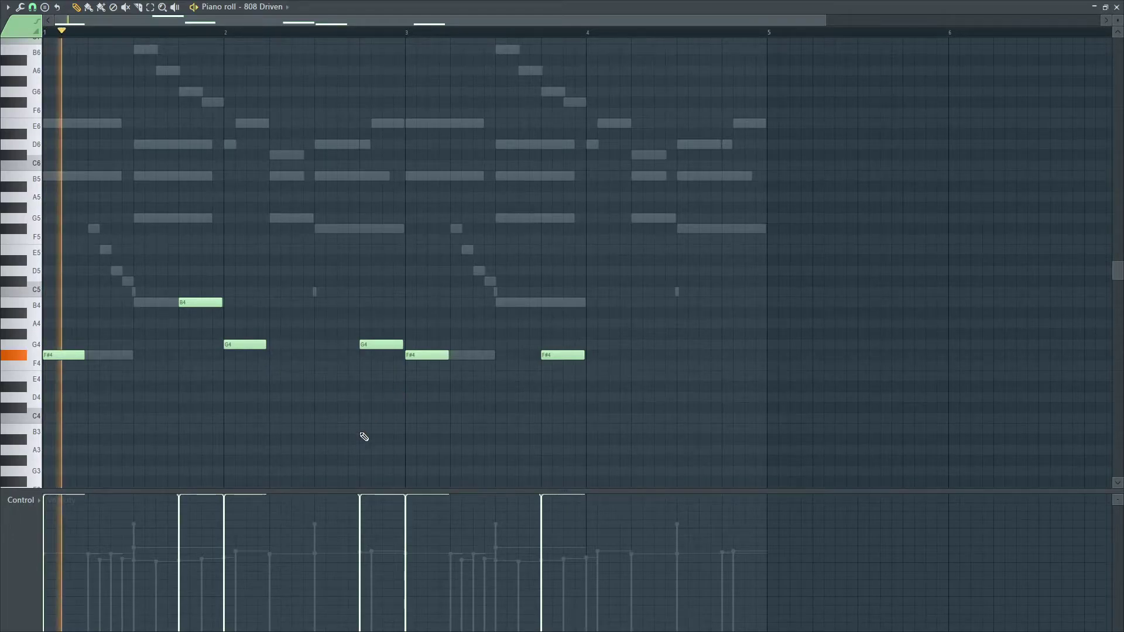
Step: Lengthen the first F#4 note in bar 1 to a full beat and play the bassline through
{"action": "key", "text": "space"}
{"action": "key", "text": "space"}
{"action": "left_click_drag", "start_coordinate": [82, 356], "coordinate": [86, 356]}
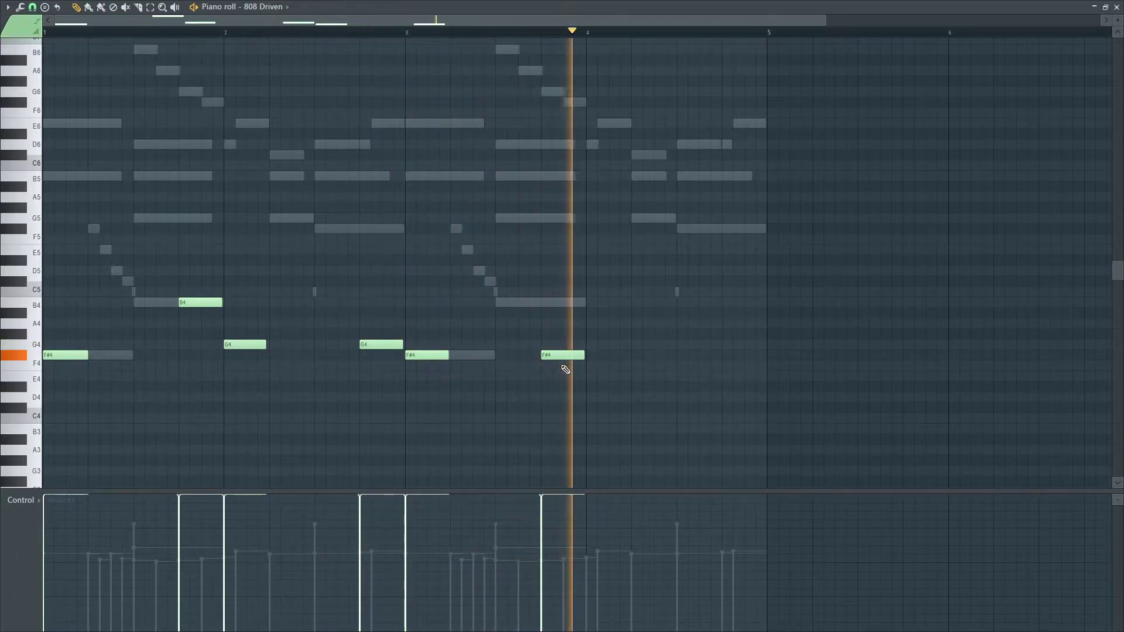
{"action": "key", "text": "space"}
{"action": "scroll", "coordinate": [280, 366], "scroll_direction": "down", "scroll_amount": 2}
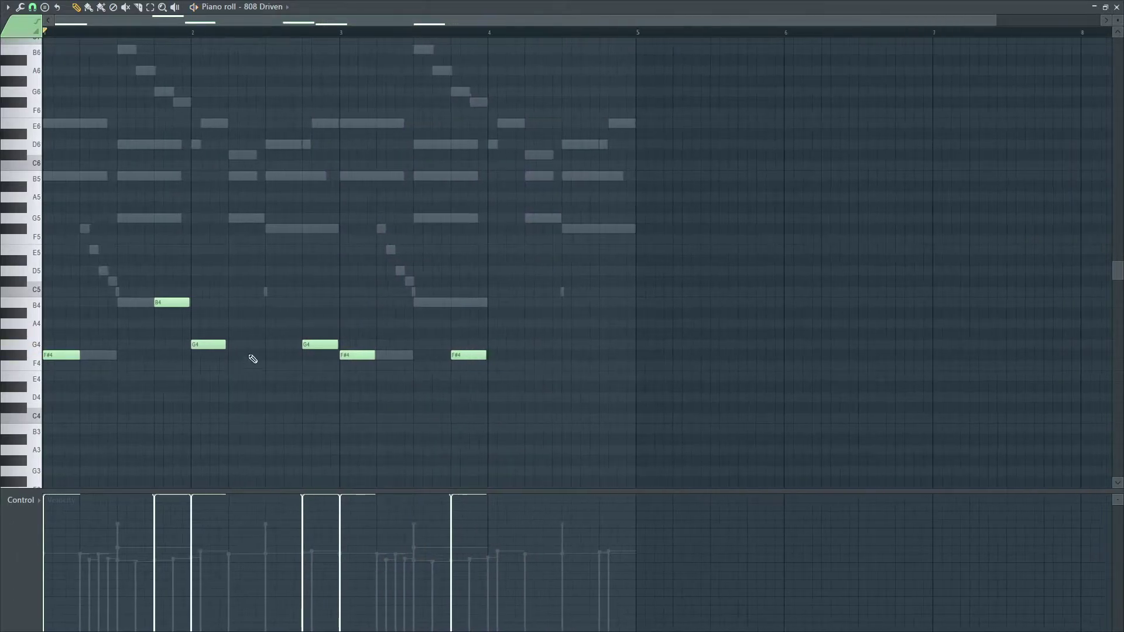
{"action": "left_click", "coordinate": [504, 379]}
{"action": "right_click", "coordinate": [511, 375]}
{"action": "key", "text": "space"}
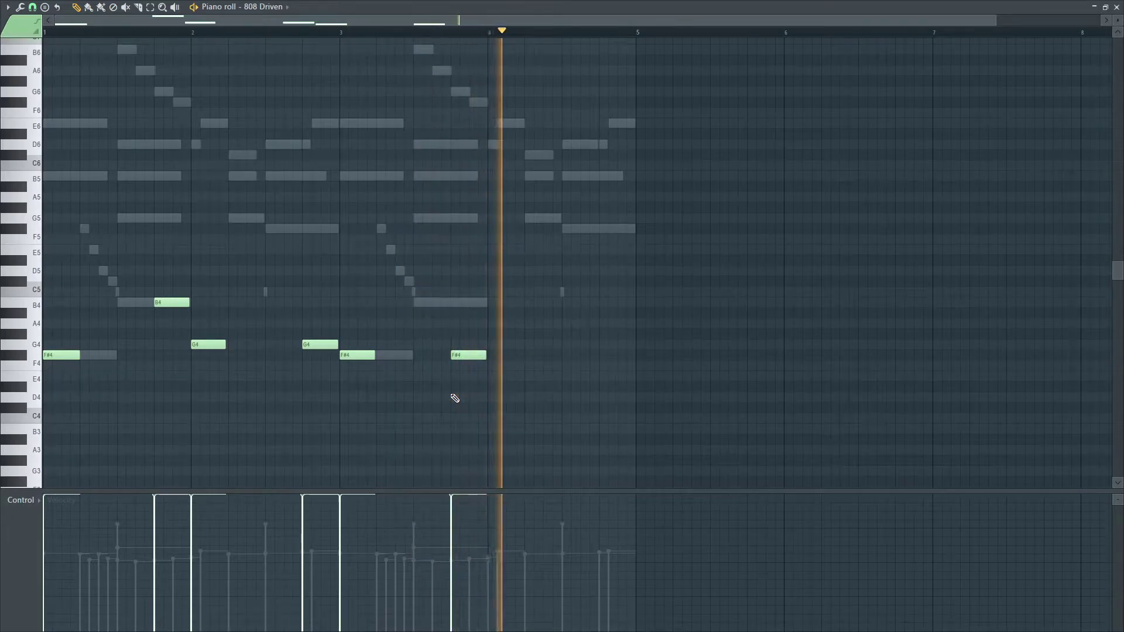
{"action": "key", "text": "space"}
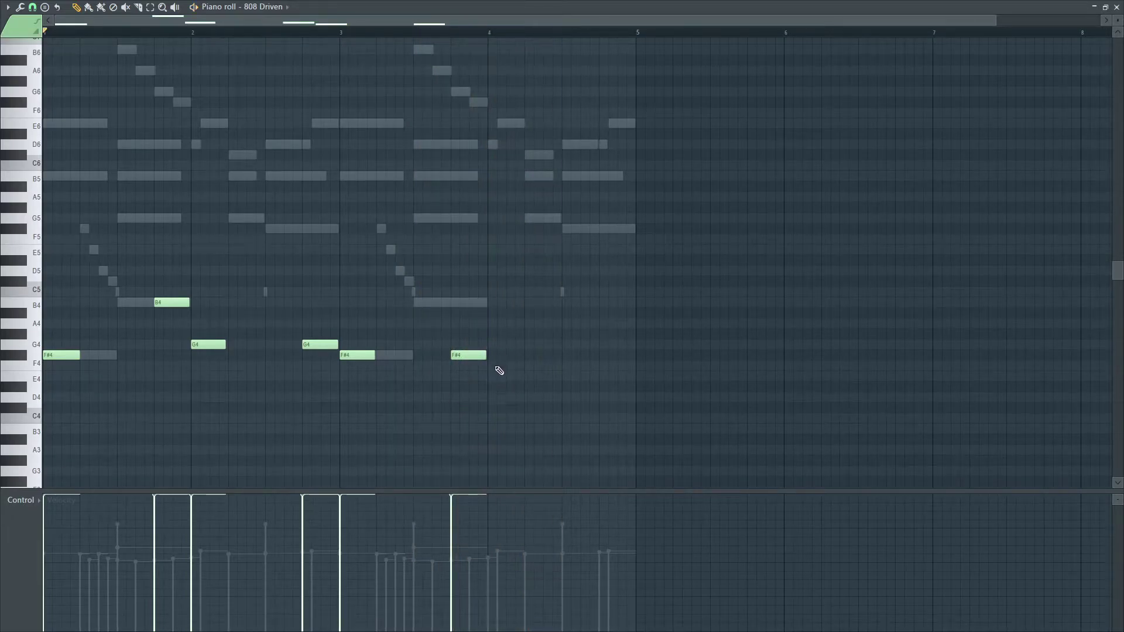
Step: Add half-beat bass notes to bar 4, D4 on beats 1 and 3 and E4 on beat 4, and play them
{"action": "scroll", "coordinate": [410, 389], "scroll_direction": "down", "scroll_amount": 1}
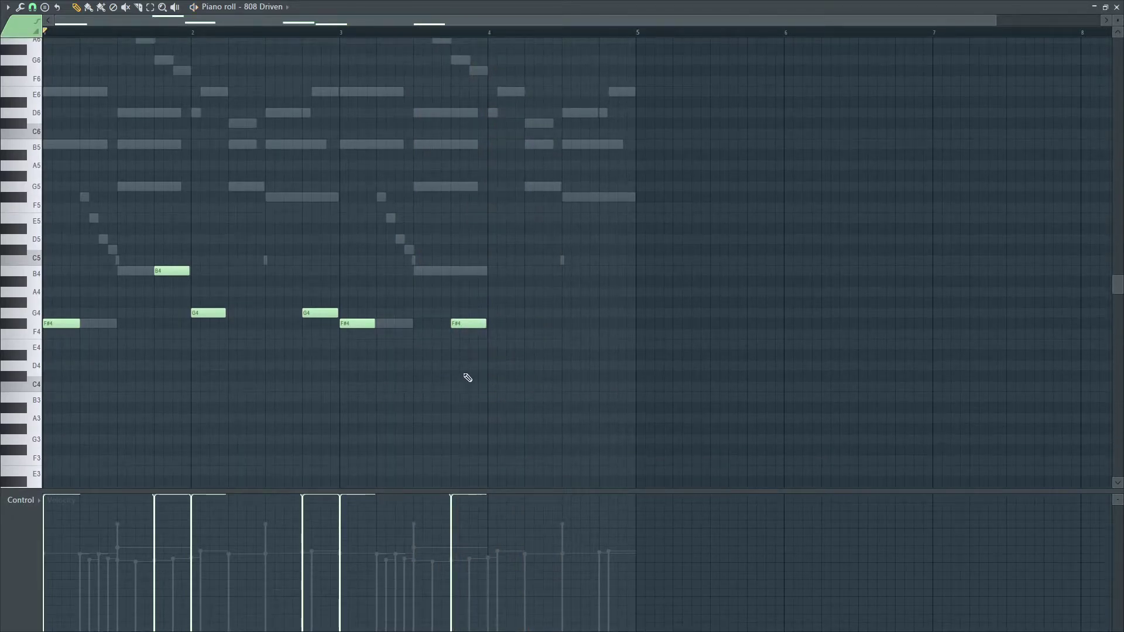
{"action": "left_click", "coordinate": [498, 366]}
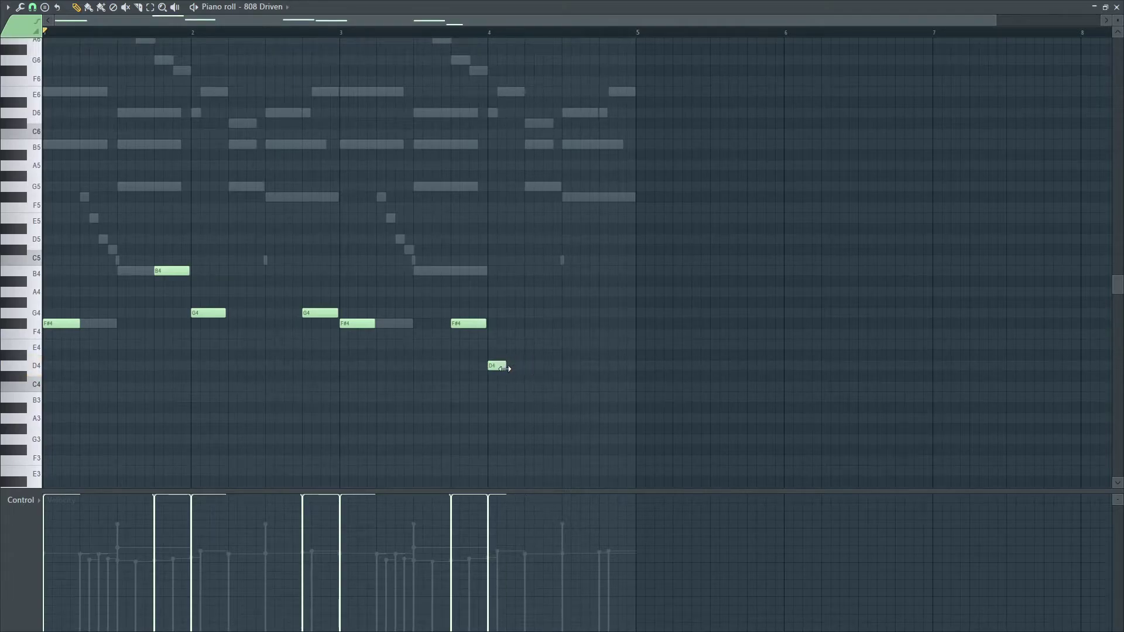
{"action": "left_click_drag", "start_coordinate": [537, 366], "coordinate": [582, 366]}
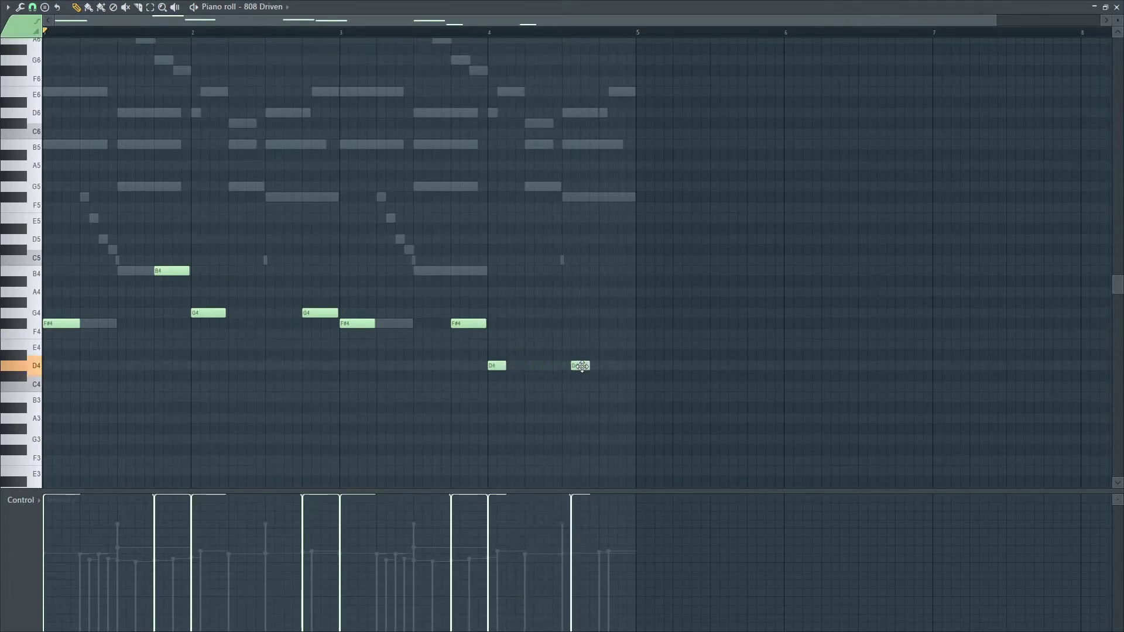
{"action": "key", "text": "space"}
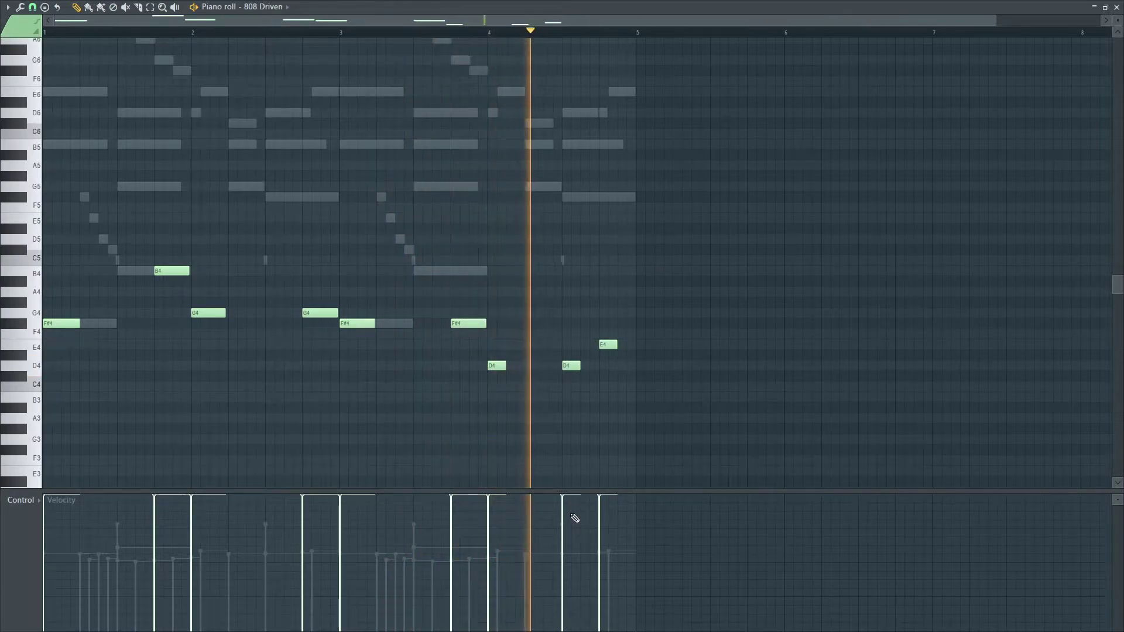
{"action": "key", "text": "space"}
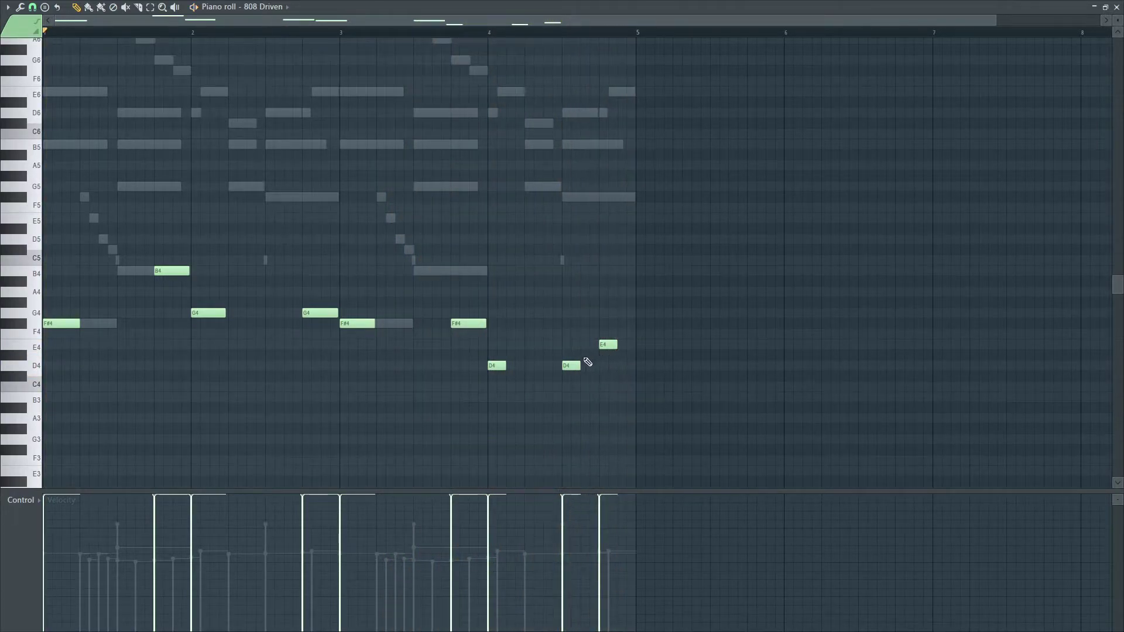
Step: Move bar 4's second D4 note to beat 2, lower its velocity slightly, and play the bassline
{"action": "left_click_drag", "start_coordinate": [570, 367], "coordinate": [552, 369]}
{"action": "key", "text": "space"}
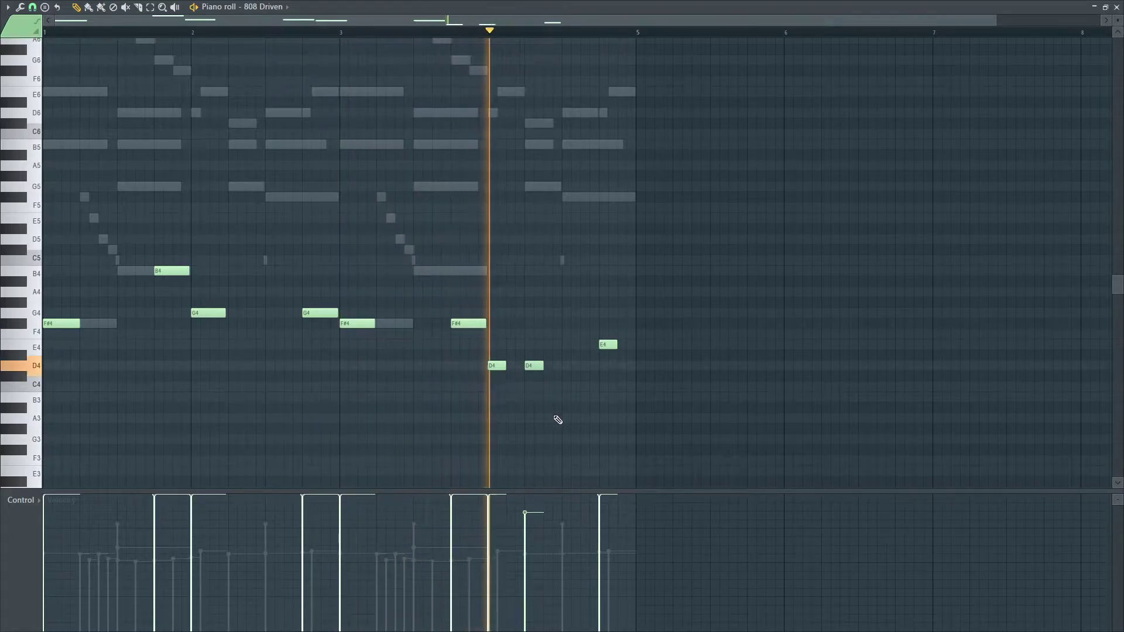
Step: Play the bassline from the start of bar 4 and close the 808 Driven piano roll
{"action": "key", "text": "space"}
{"action": "left_click_drag", "start_coordinate": [622, 345], "coordinate": [618, 345]}
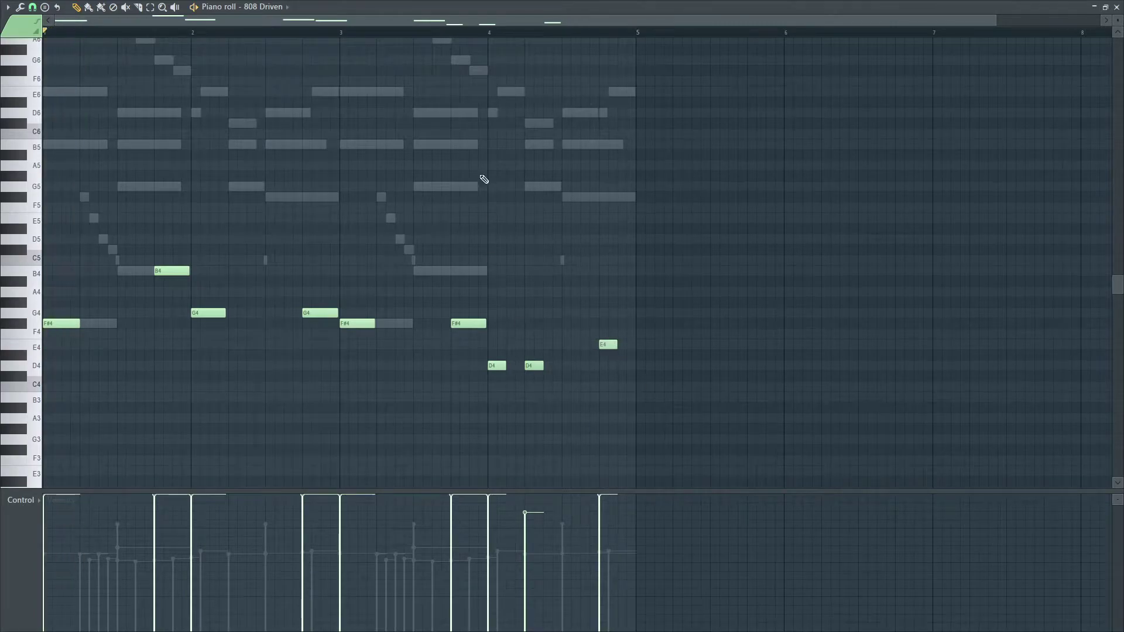
{"action": "left_click", "coordinate": [491, 29]}
{"action": "key", "text": "space"}
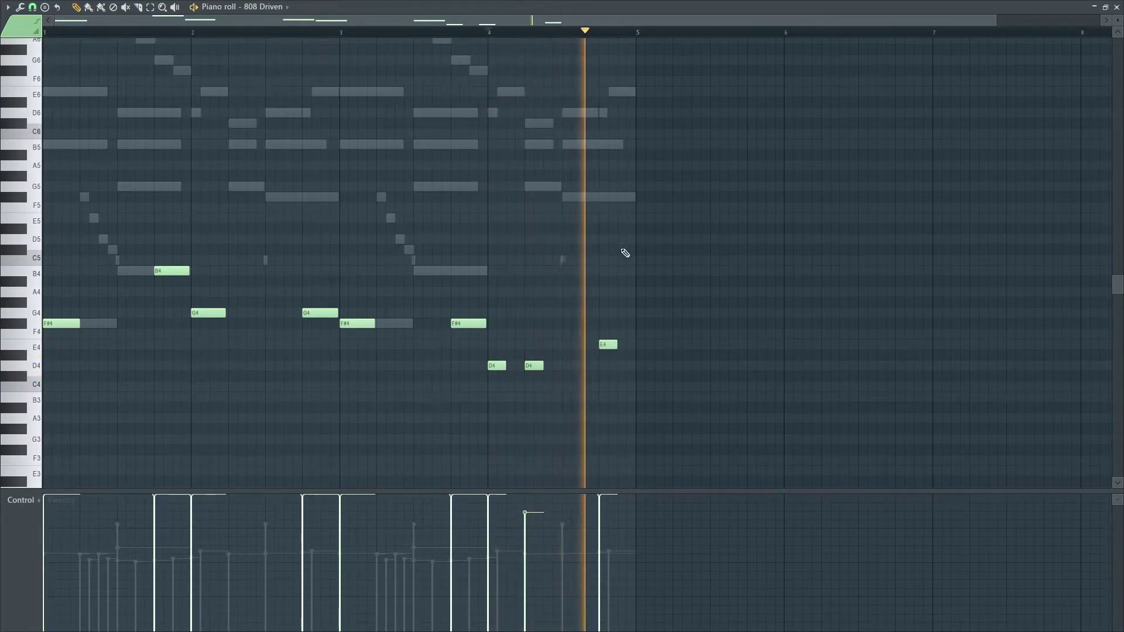
{"action": "key", "text": "space"}
{"action": "left_click", "coordinate": [1116, 7]}
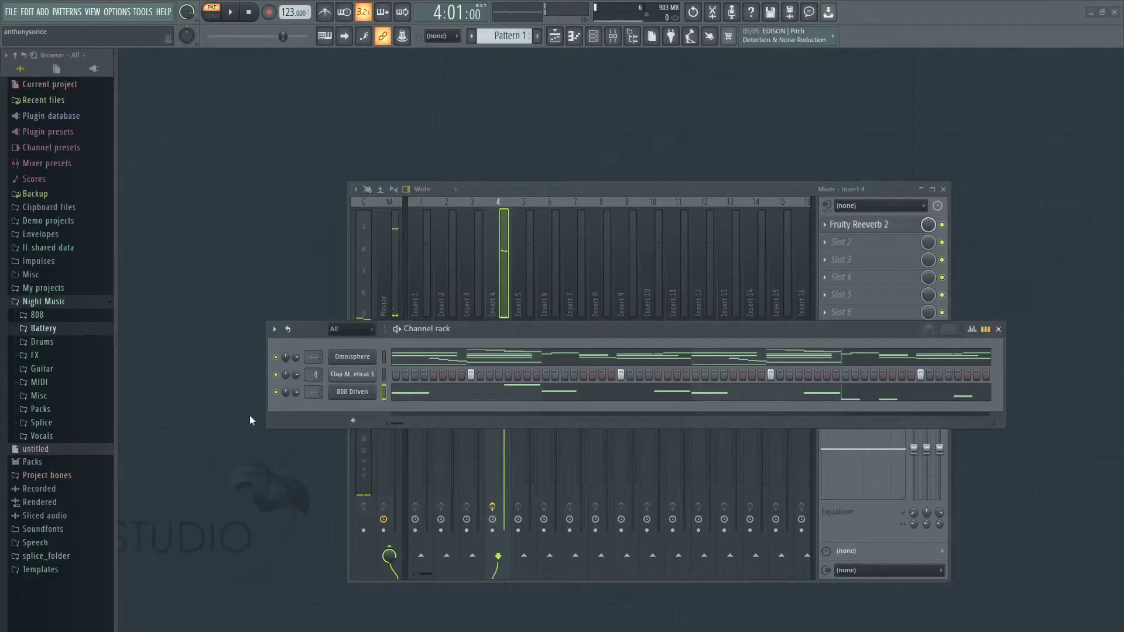
Step: Open the 808 Driven instrument, play the pattern with it, and close its window
{"action": "left_click", "coordinate": [342, 393]}
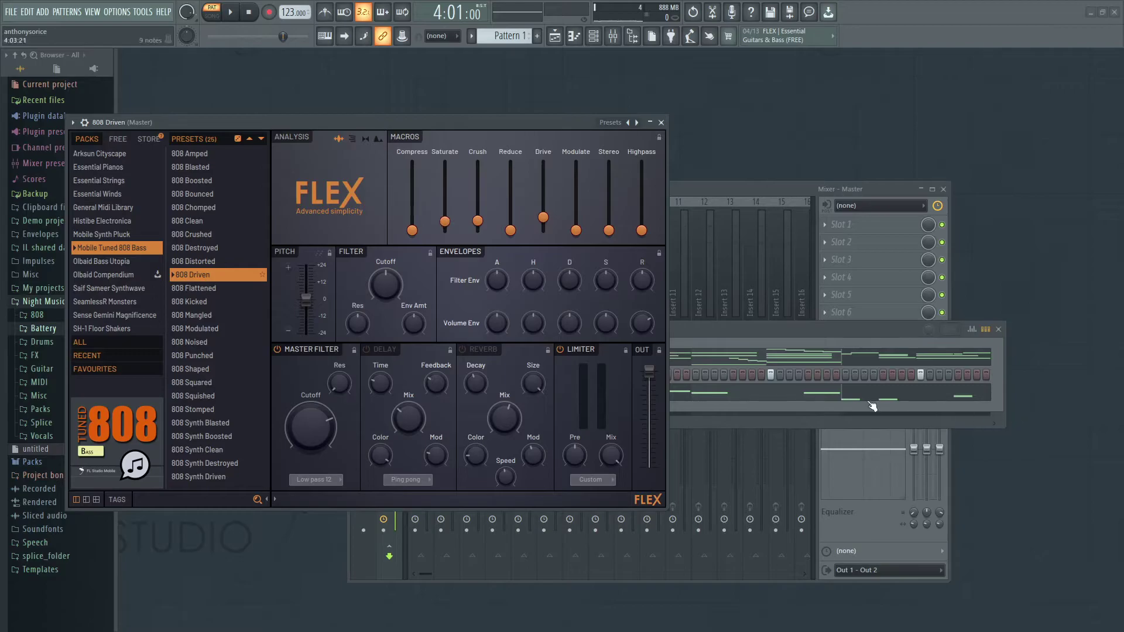
{"action": "left_click", "coordinate": [855, 333]}
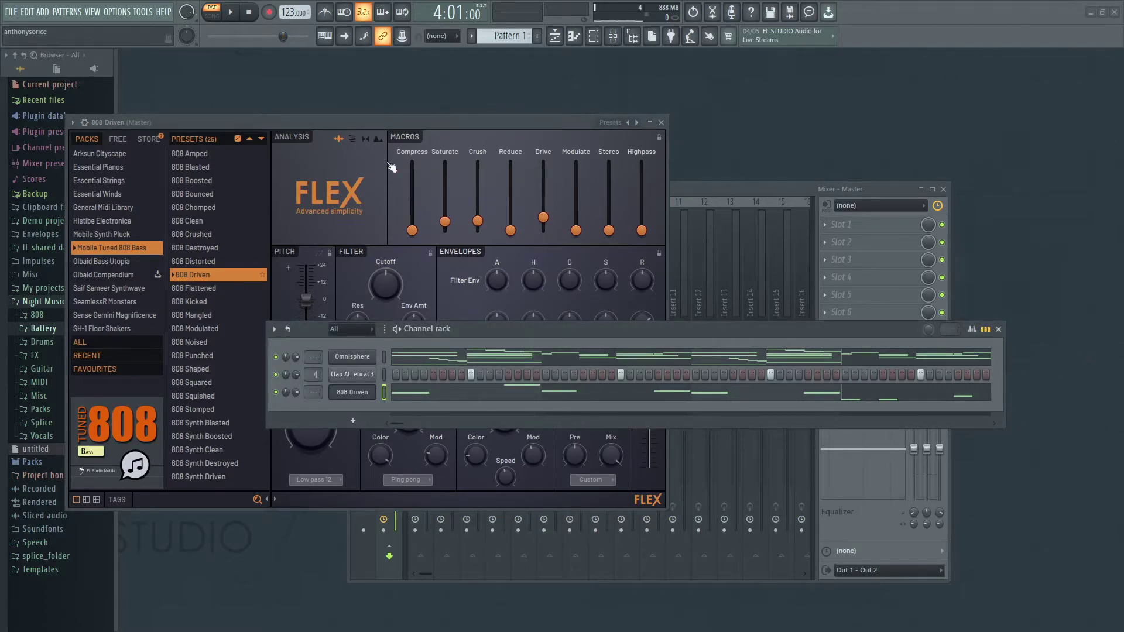
{"action": "key", "text": "space"}
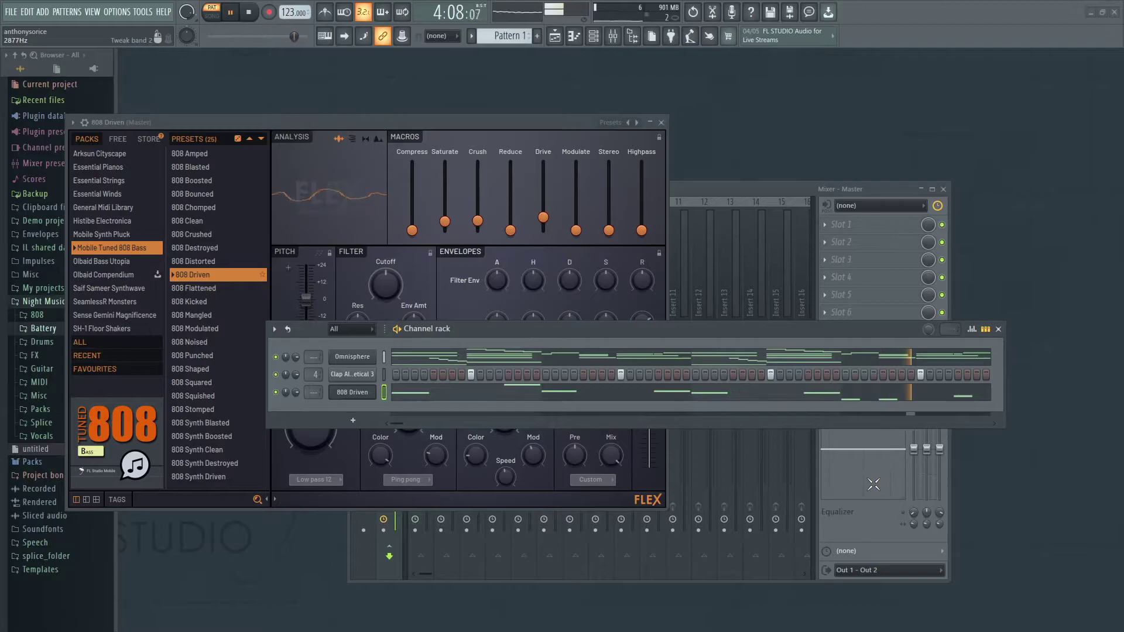
{"action": "left_click", "coordinate": [662, 123]}
{"action": "key", "text": "space"}
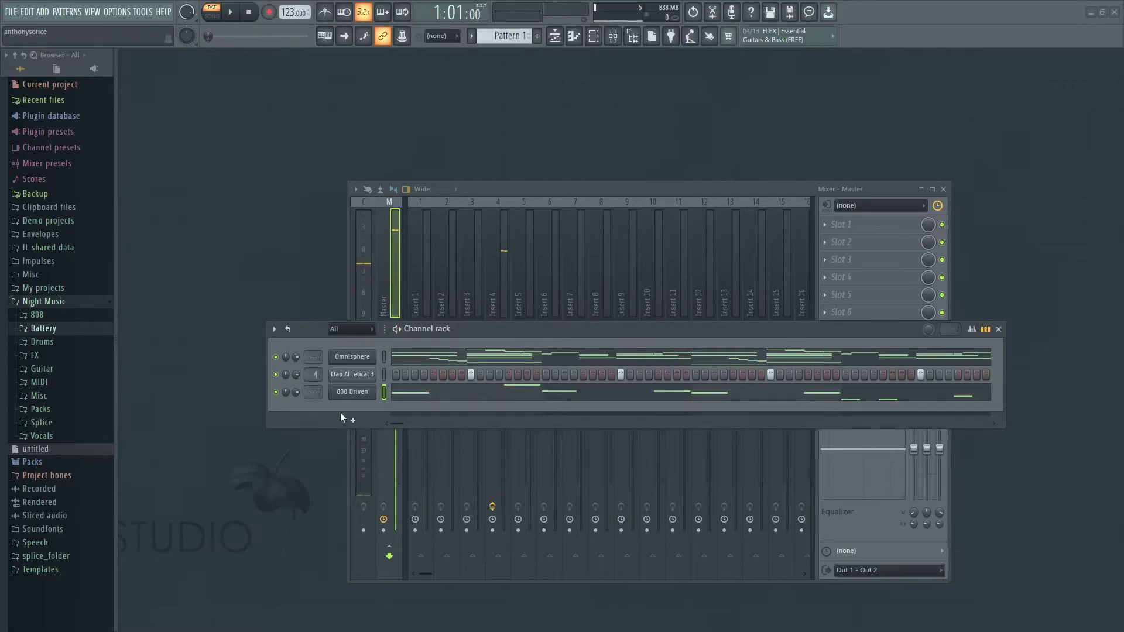
Step: Add a Serum channel and load its pad preset PD Emotional More [KG]
{"action": "left_click", "coordinate": [353, 421]}
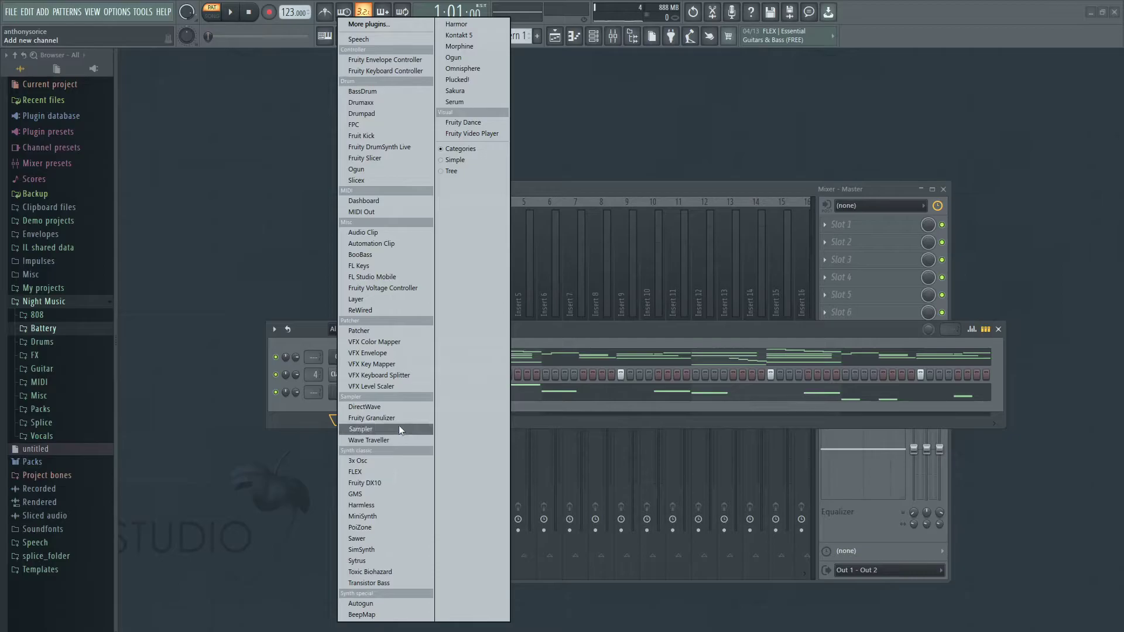
{"action": "left_click", "coordinate": [461, 102]}
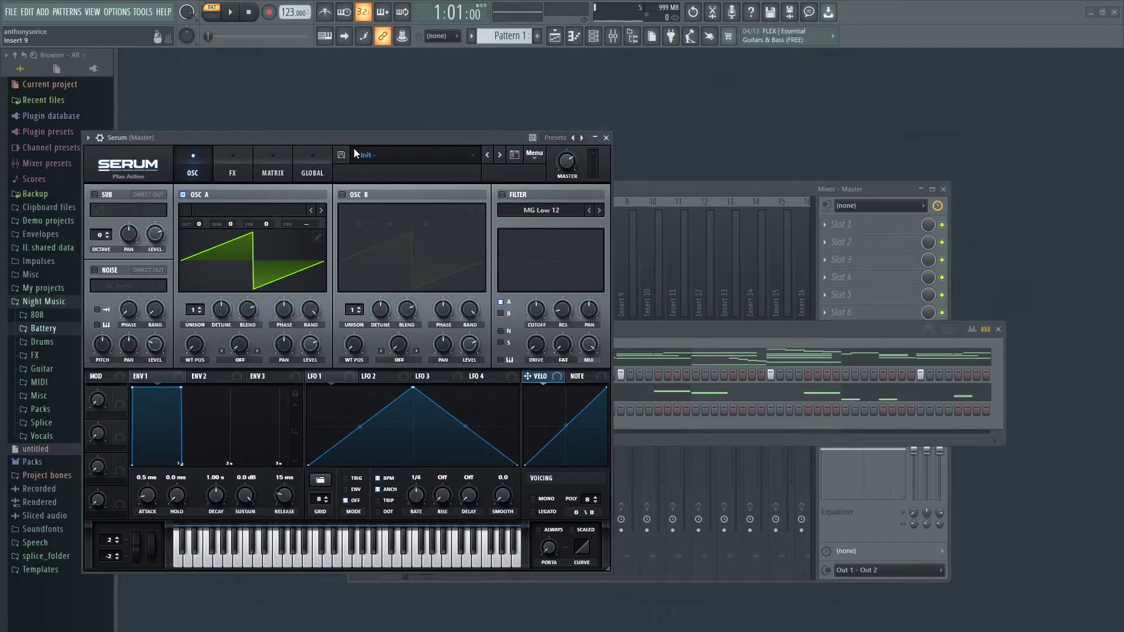
{"action": "left_click", "coordinate": [377, 153]}
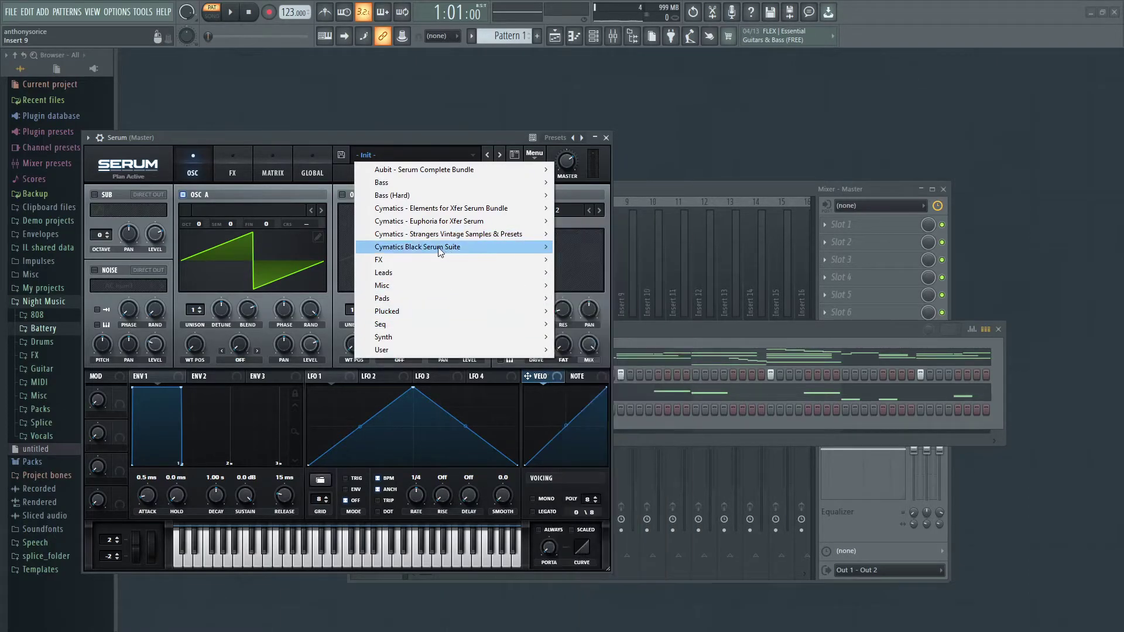
{"action": "mouse_move", "coordinate": [436, 273]}
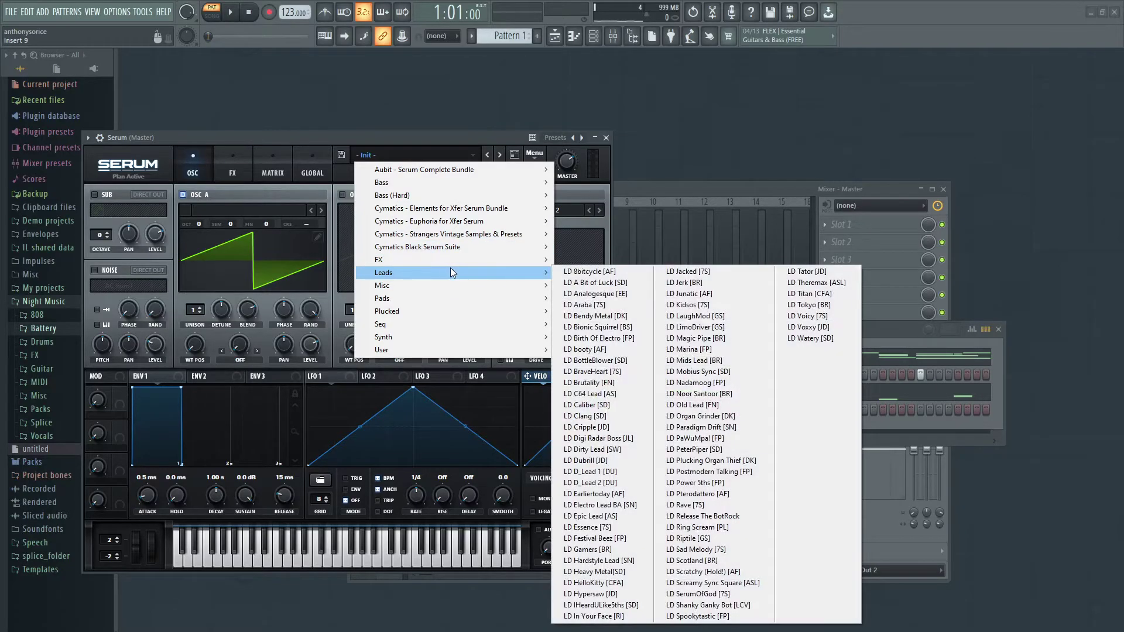
{"action": "mouse_move", "coordinate": [472, 184]}
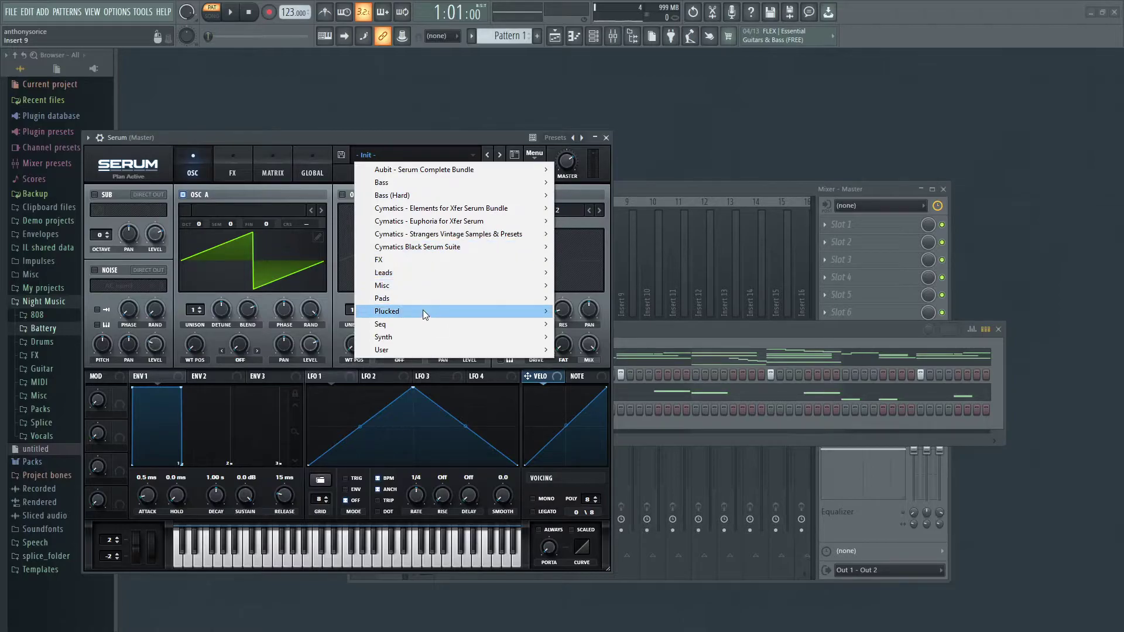
{"action": "mouse_move", "coordinate": [421, 297]}
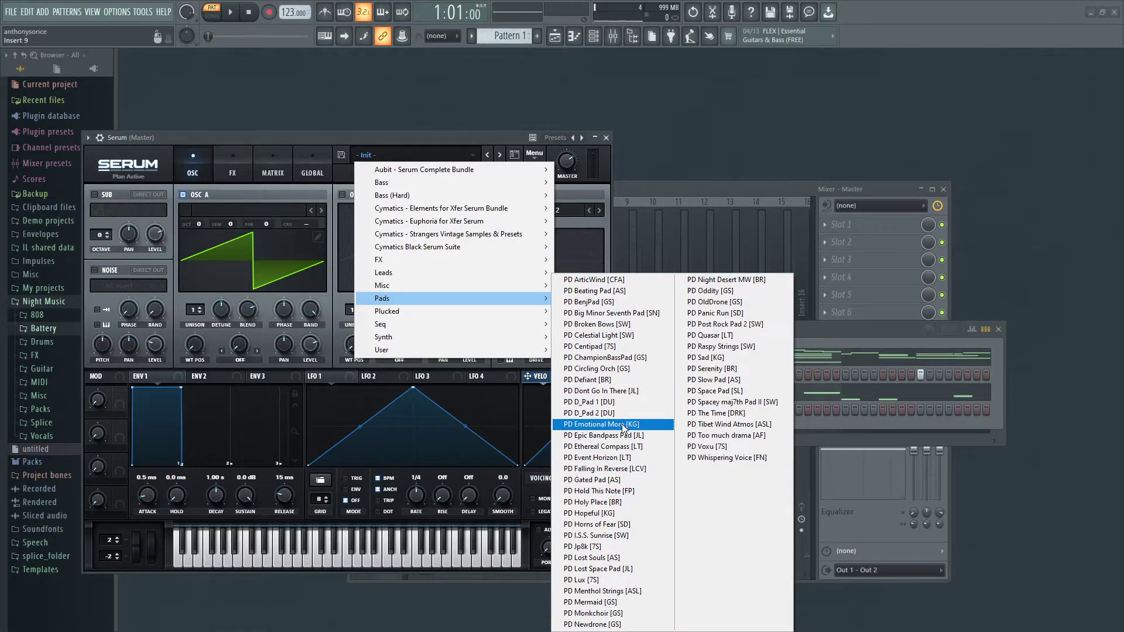
{"action": "left_click", "coordinate": [624, 428]}
{"action": "left_click", "coordinate": [607, 138]}
Step: In Serum's piano roll, place an F#4 note spanning all of bar 1 and play it
{"action": "right_click", "coordinate": [359, 413]}
{"action": "left_click", "coordinate": [416, 410]}
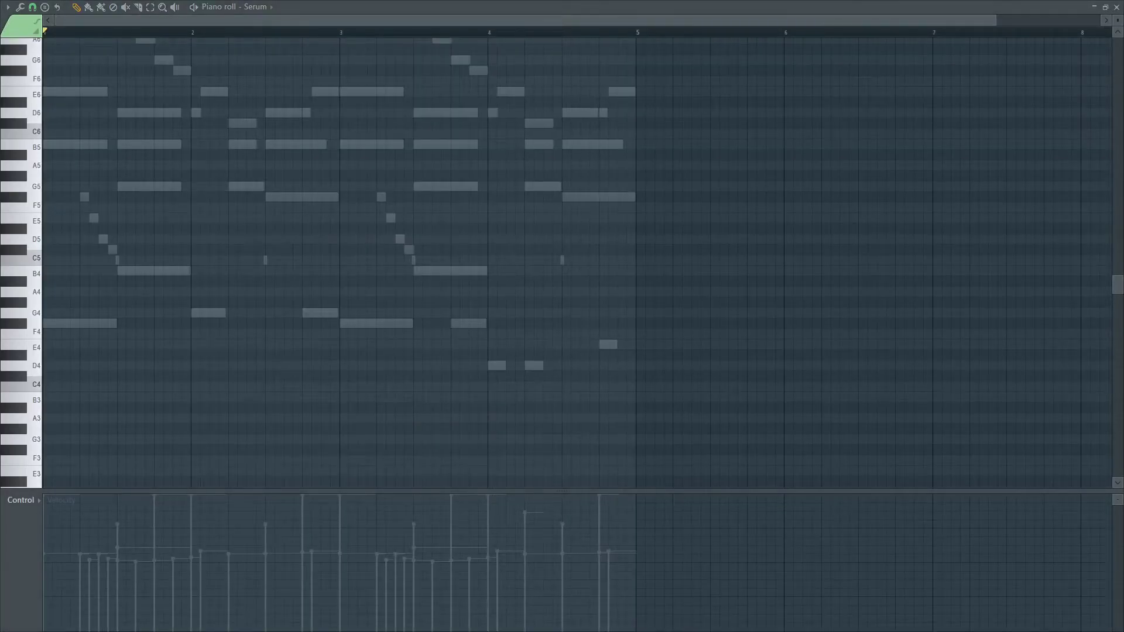
{"action": "scroll", "coordinate": [155, 334], "scroll_direction": "up", "scroll_amount": 3}
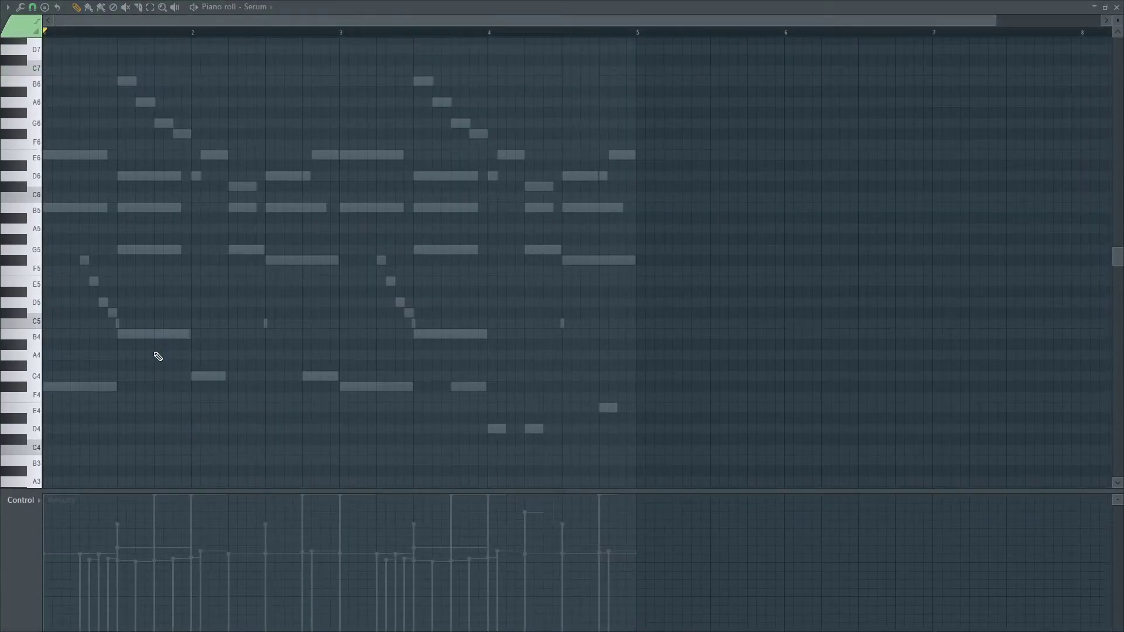
{"action": "left_click", "coordinate": [154, 345]}
{"action": "right_click", "coordinate": [162, 346]}
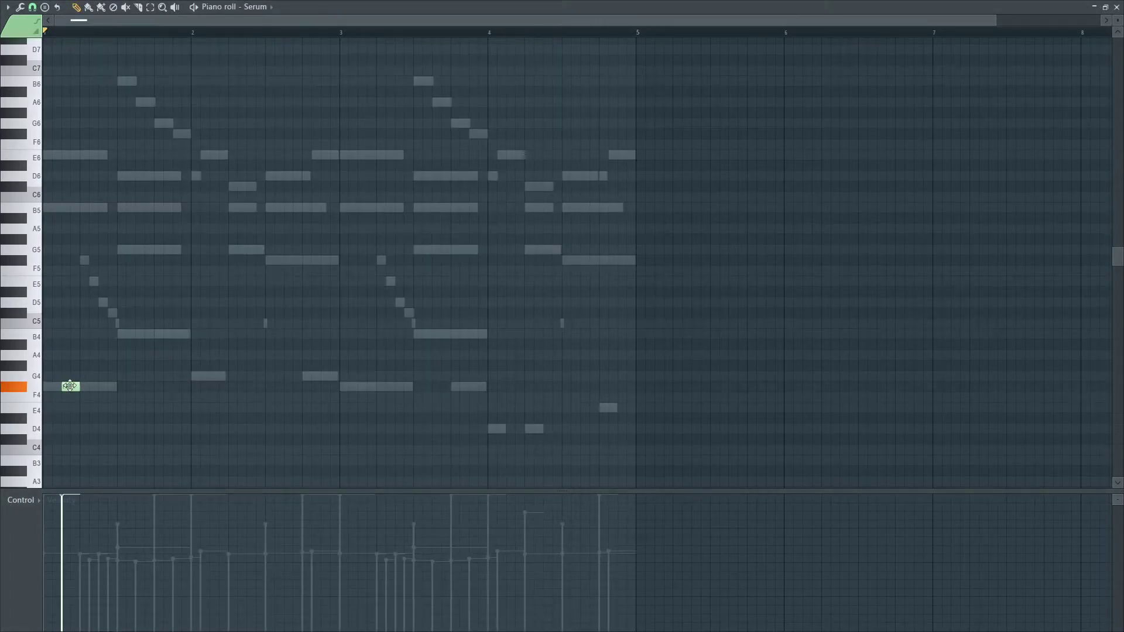
{"action": "key", "text": "space"}
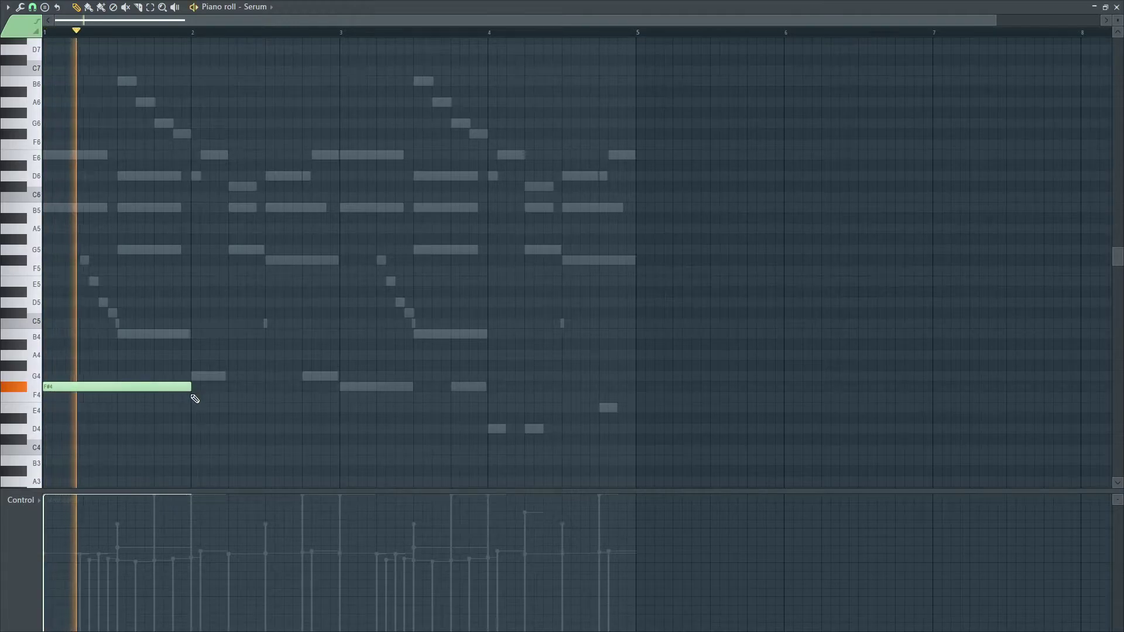
Step: Add one-bar pad notes, G4 in bar 2 and D5 in bar 3, playing the pattern along
{"action": "key", "text": "space"}
{"action": "left_click", "coordinate": [220, 378]}
{"action": "key", "text": "space"}
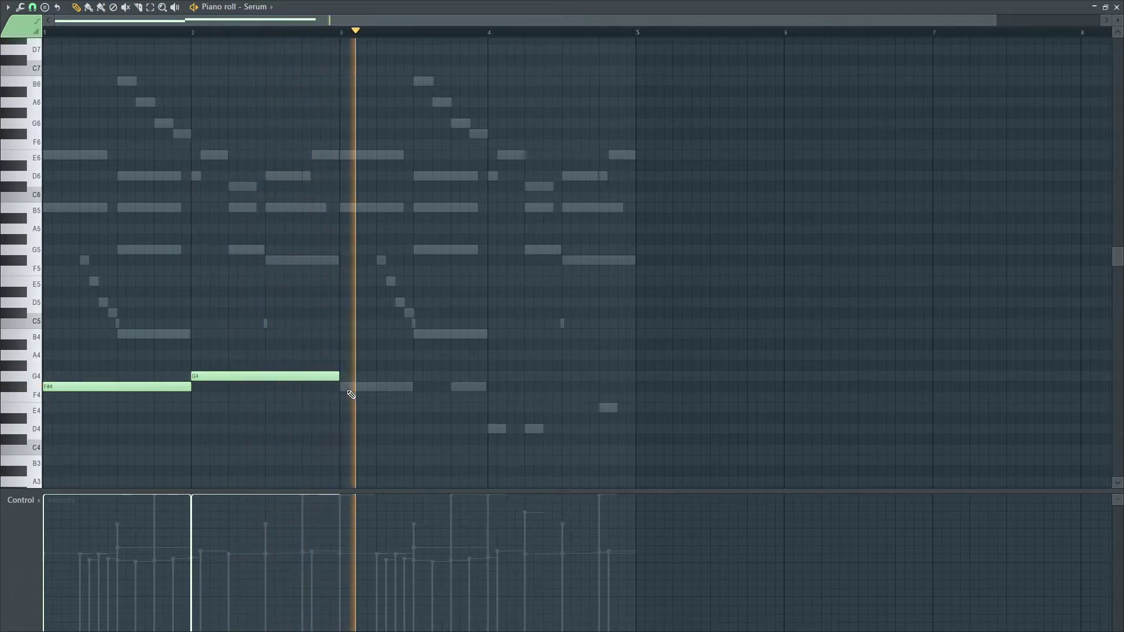
{"action": "key", "text": "space"}
{"action": "left_click", "coordinate": [418, 304]}
{"action": "key", "text": "space"}
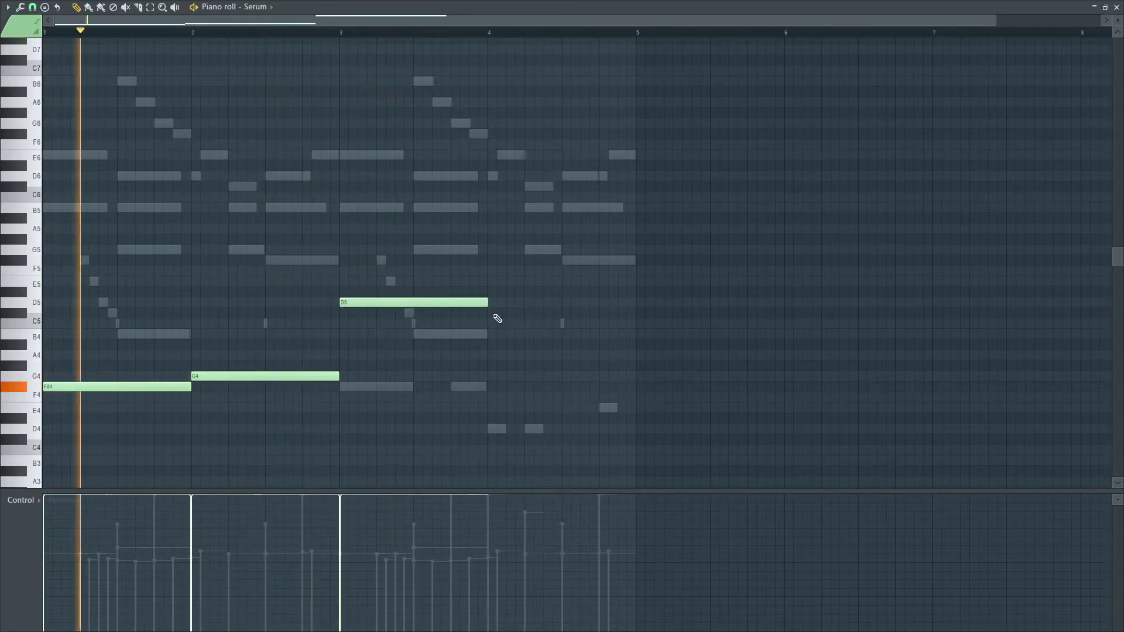
Step: Place a one-bar C#5 pad note in bar 4, move it down to B4, and play the pattern
{"action": "left_click", "coordinate": [490, 313]}
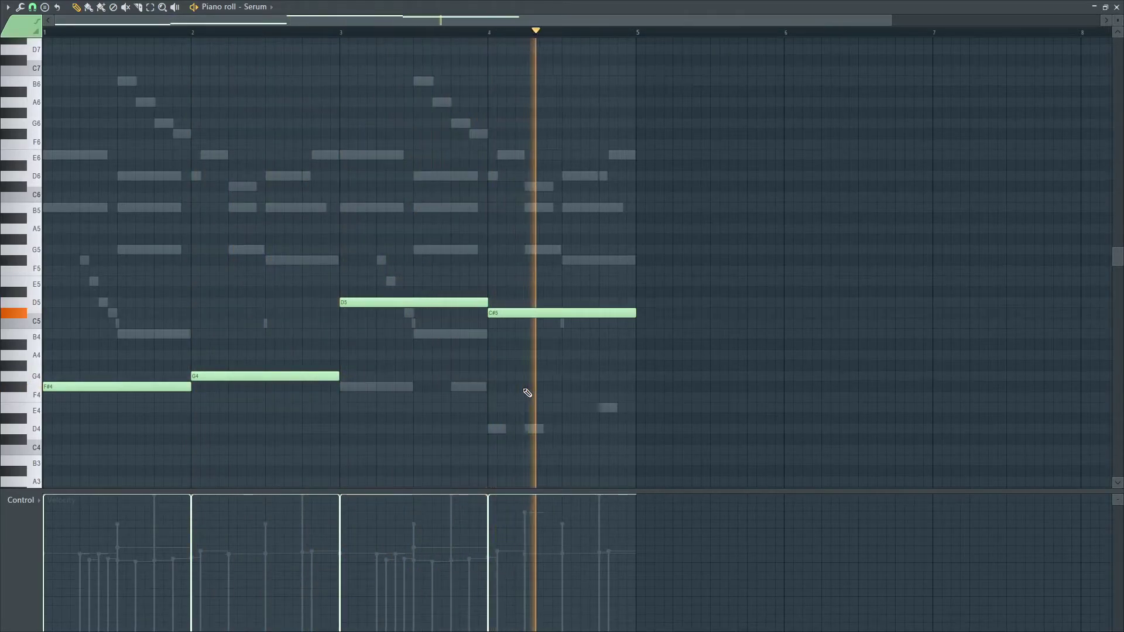
{"action": "left_click_drag", "start_coordinate": [496, 314], "coordinate": [494, 334]}
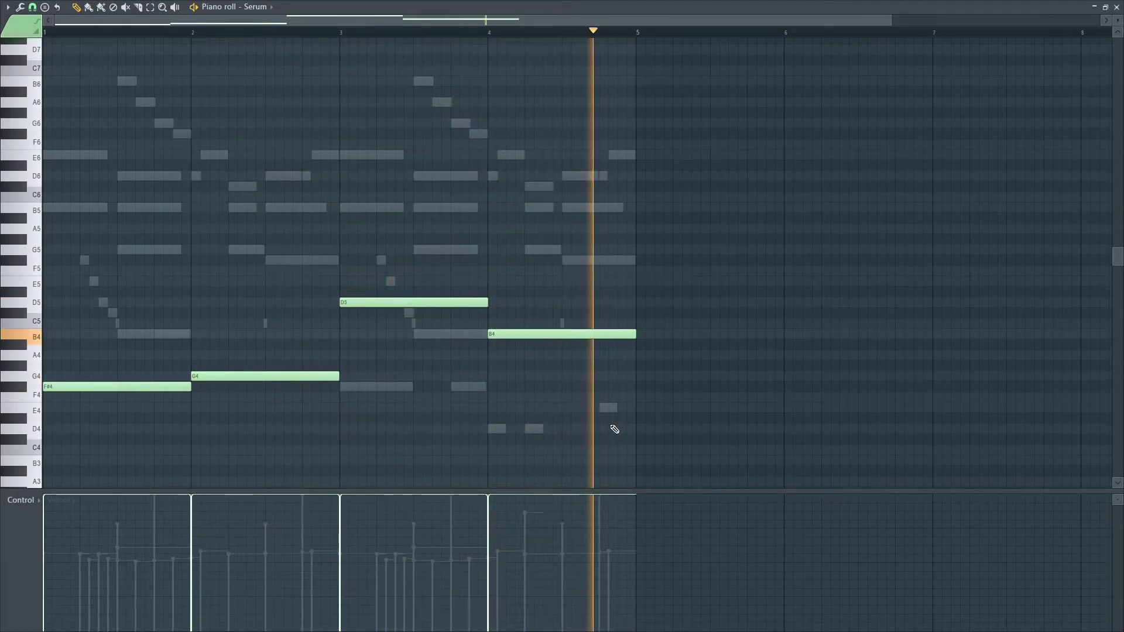
{"action": "key", "text": "space"}
{"action": "scroll", "coordinate": [735, 323], "scroll_direction": "up", "scroll_amount": 3}
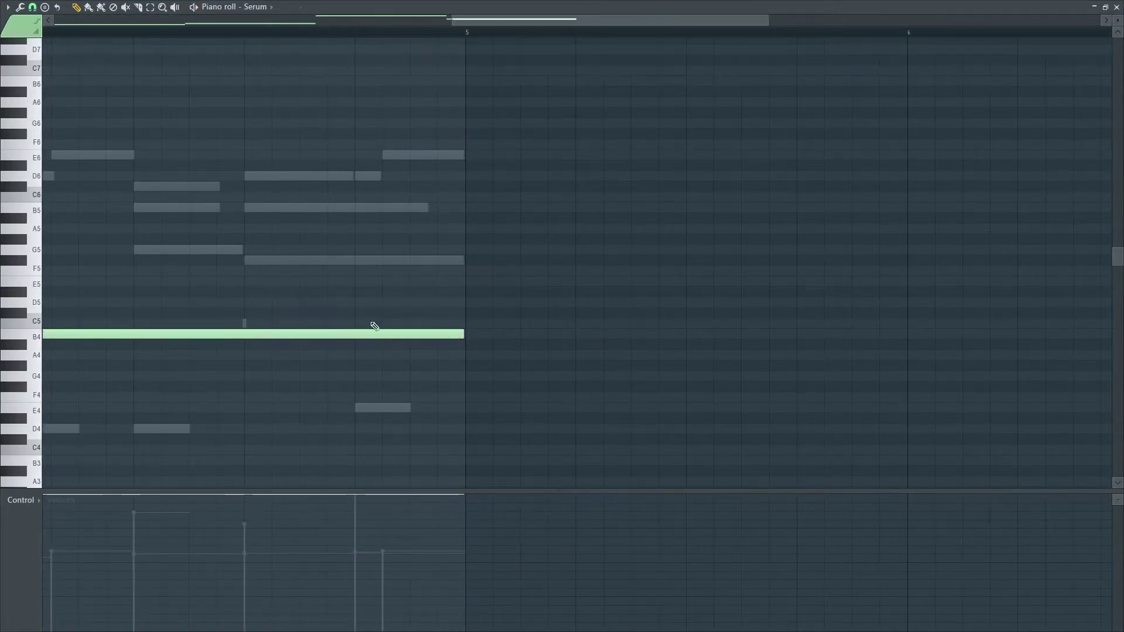
{"action": "scroll", "coordinate": [380, 322], "scroll_direction": "down", "scroll_amount": 3}
{"action": "key", "text": "space"}
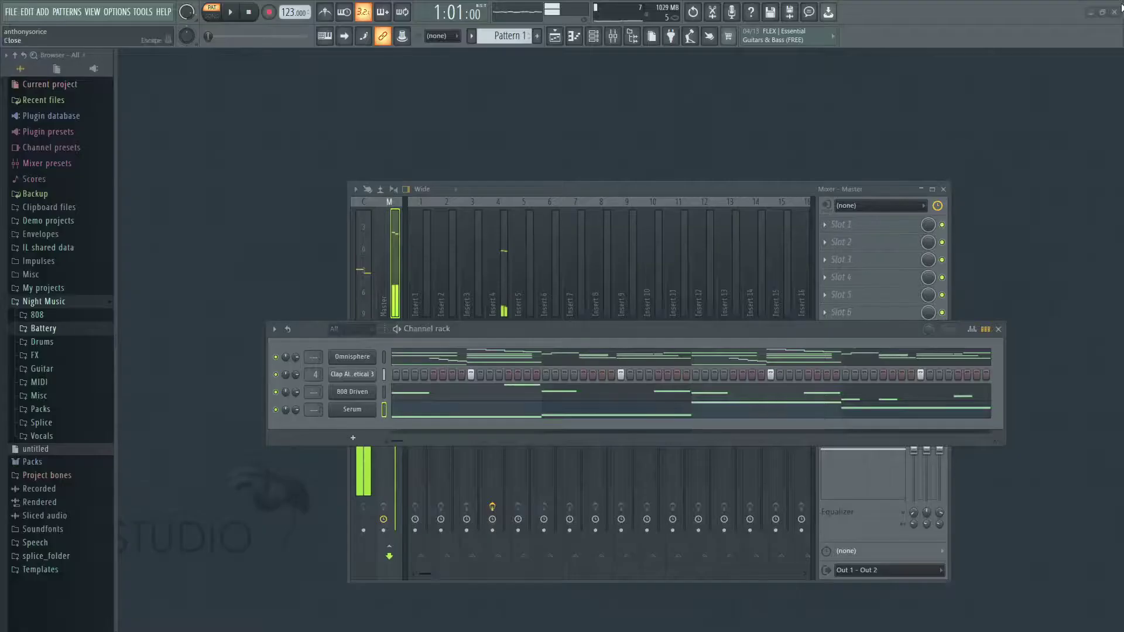
Step: Switch the Serum preset to PD Ethereal Compass [LT] and play the pattern with it
{"action": "left_click", "coordinate": [373, 420]}
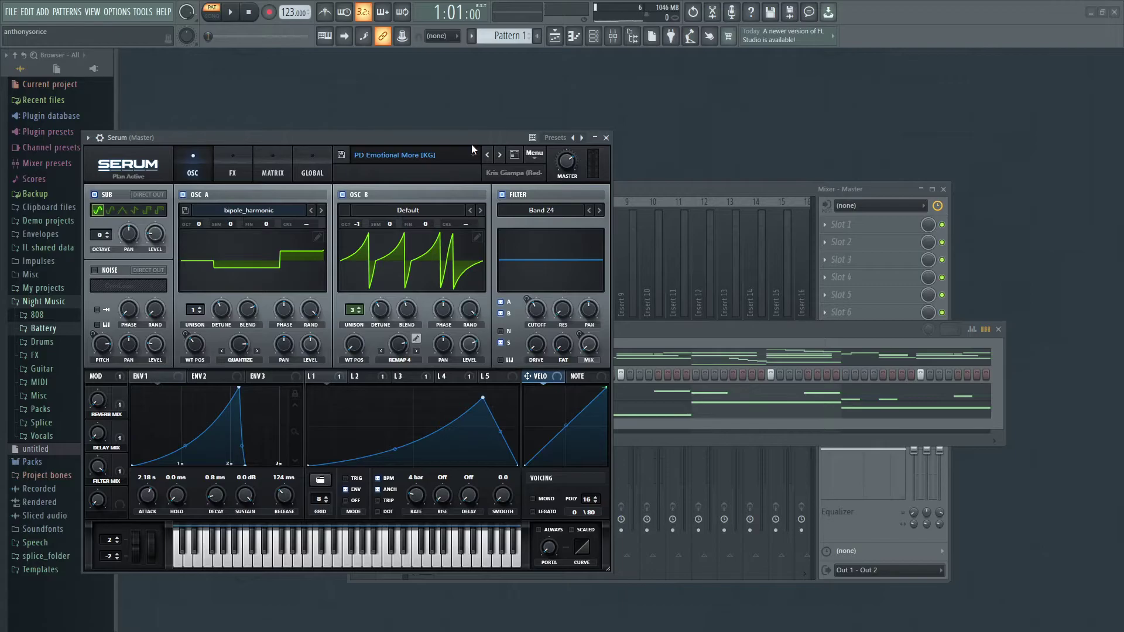
{"action": "left_click", "coordinate": [500, 156]}
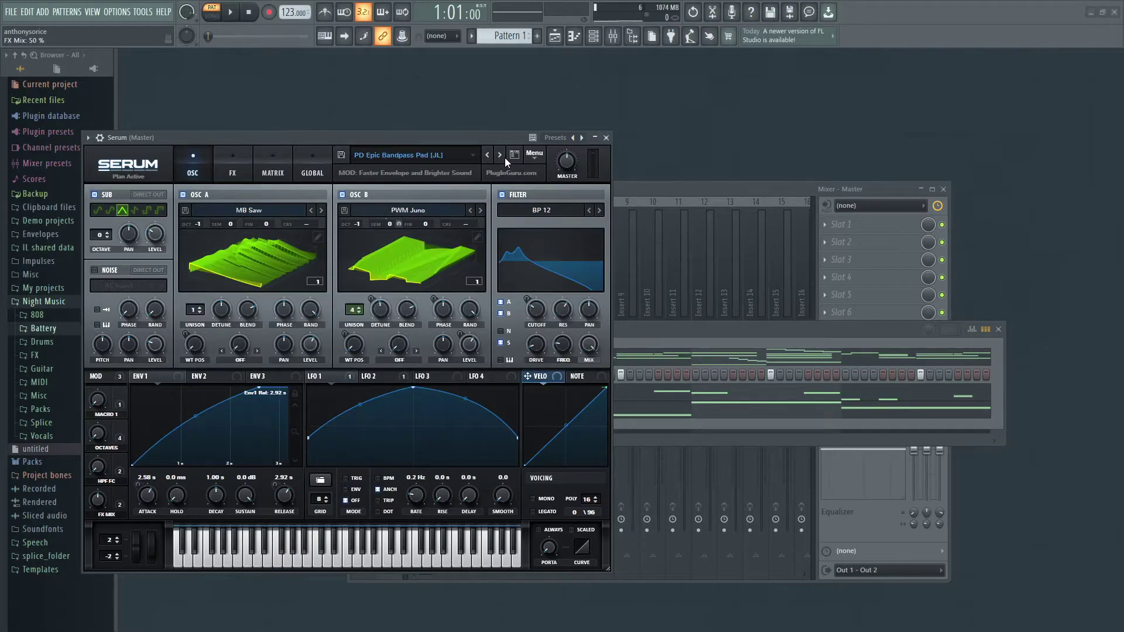
{"action": "left_click", "coordinate": [504, 156]}
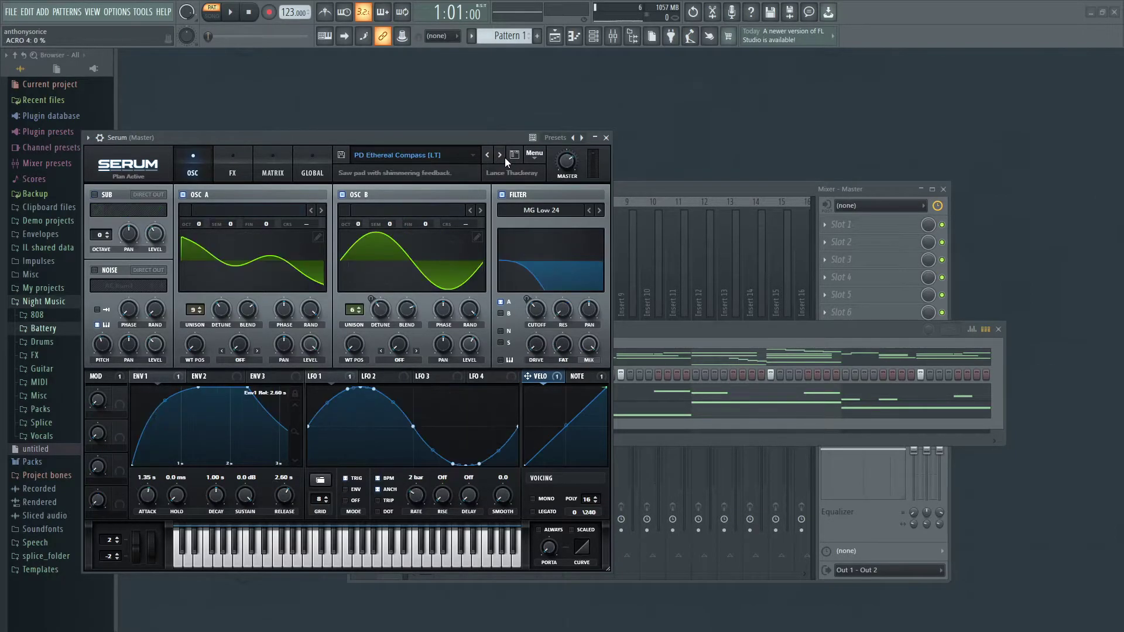
{"action": "key", "text": "space"}
{"action": "left_click", "coordinate": [731, 339]}
{"action": "key", "text": "space"}
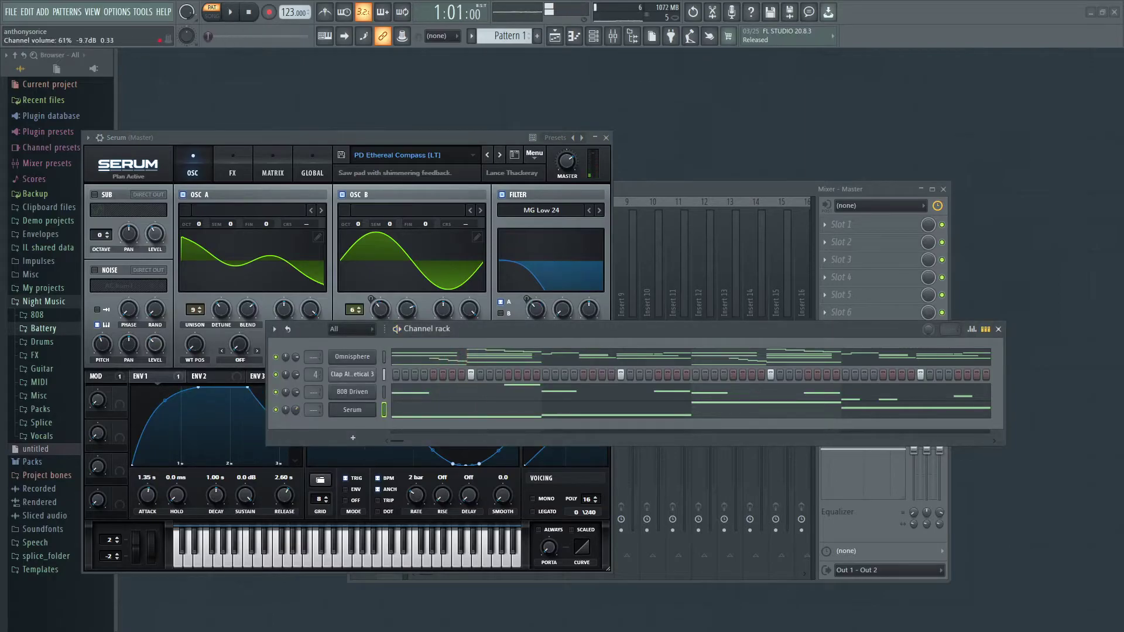
Step: Route the Serum channel to mixer insert 2 and bring up the mixer
{"action": "key", "text": "space"}
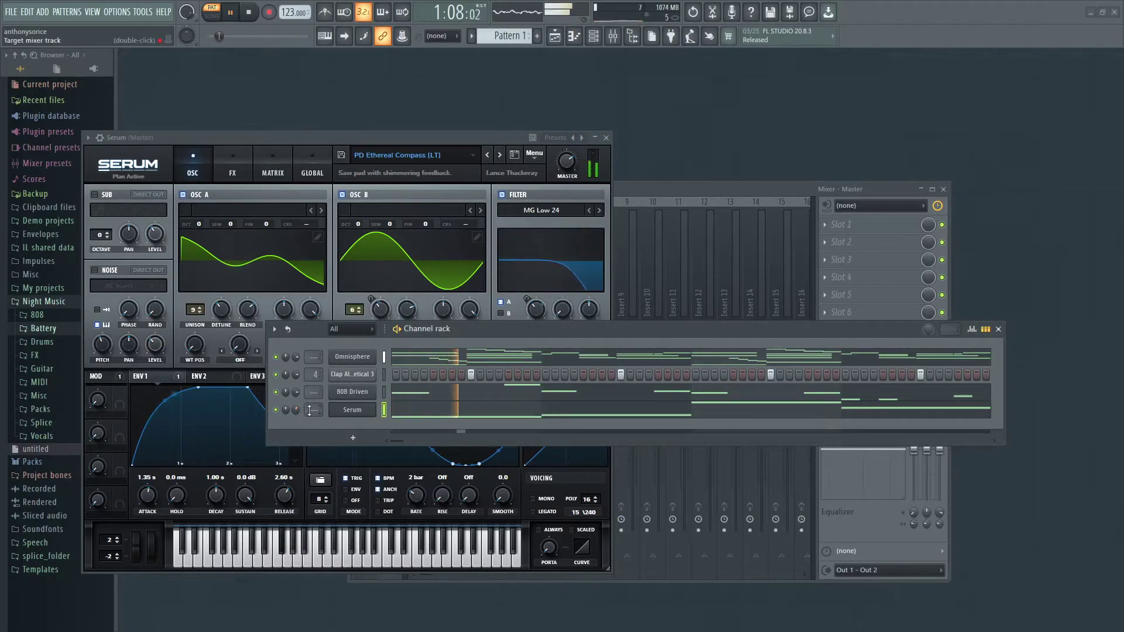
{"action": "key", "text": "space"}
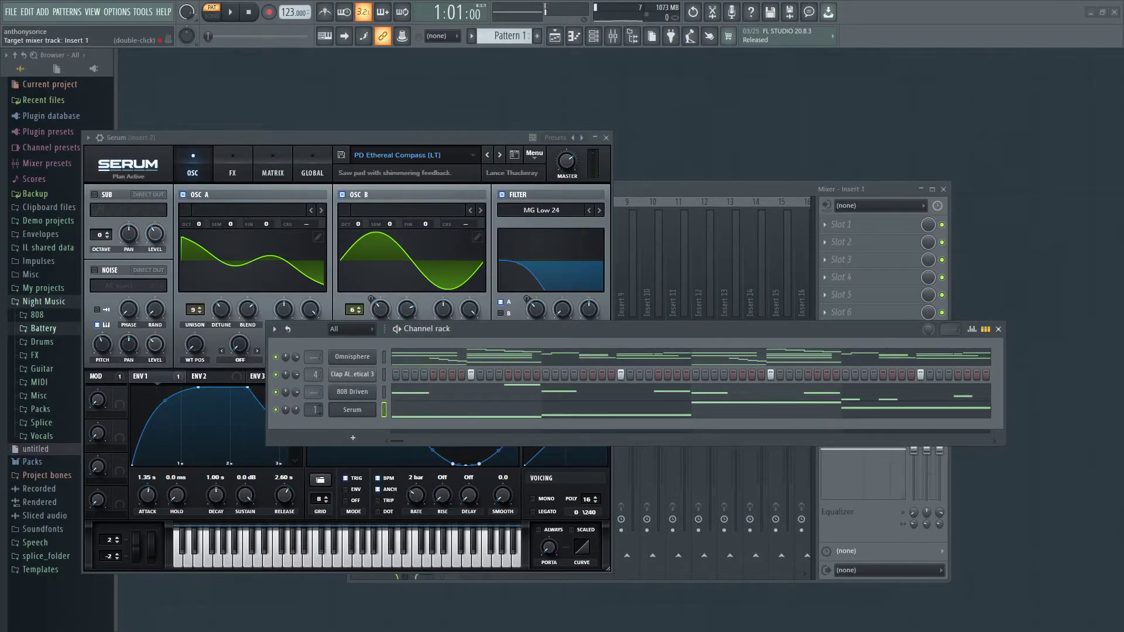
{"action": "key", "text": "F9"}
{"action": "key", "text": "F10"}
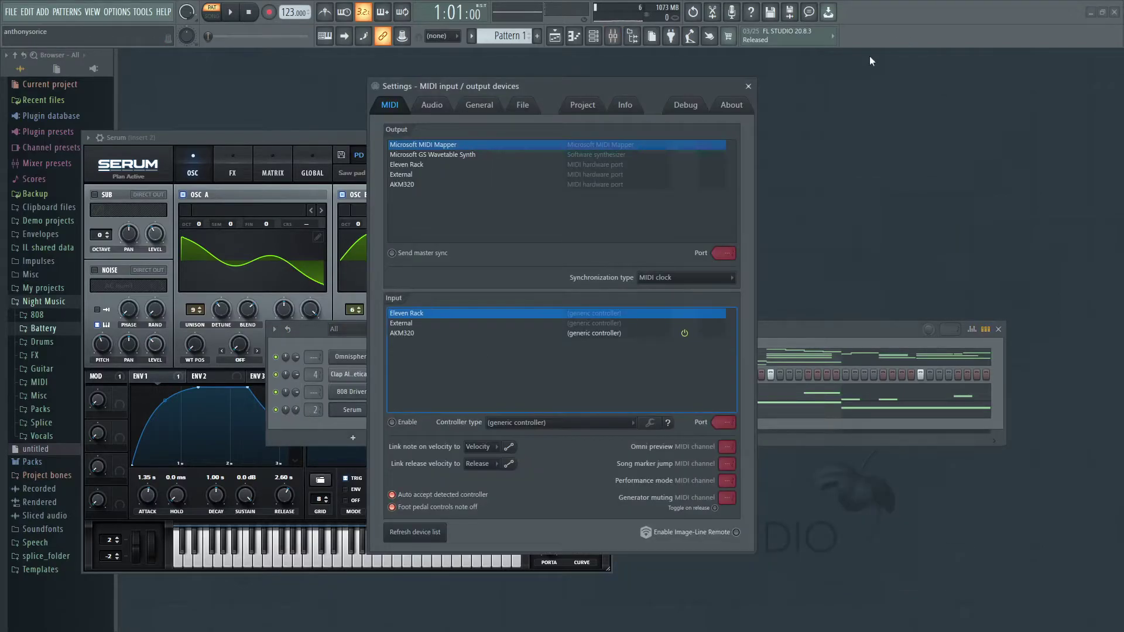
{"action": "left_click", "coordinate": [756, 86]}
{"action": "right_click", "coordinate": [372, 412]}
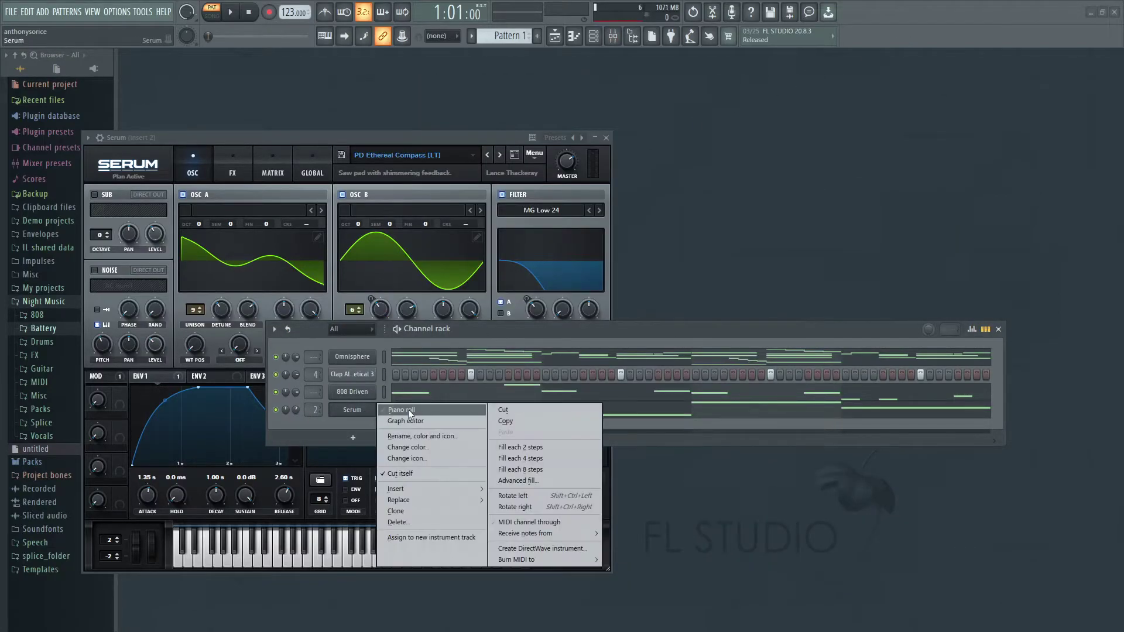
{"action": "left_click", "coordinate": [335, 410]}
{"action": "key", "text": "F9"}
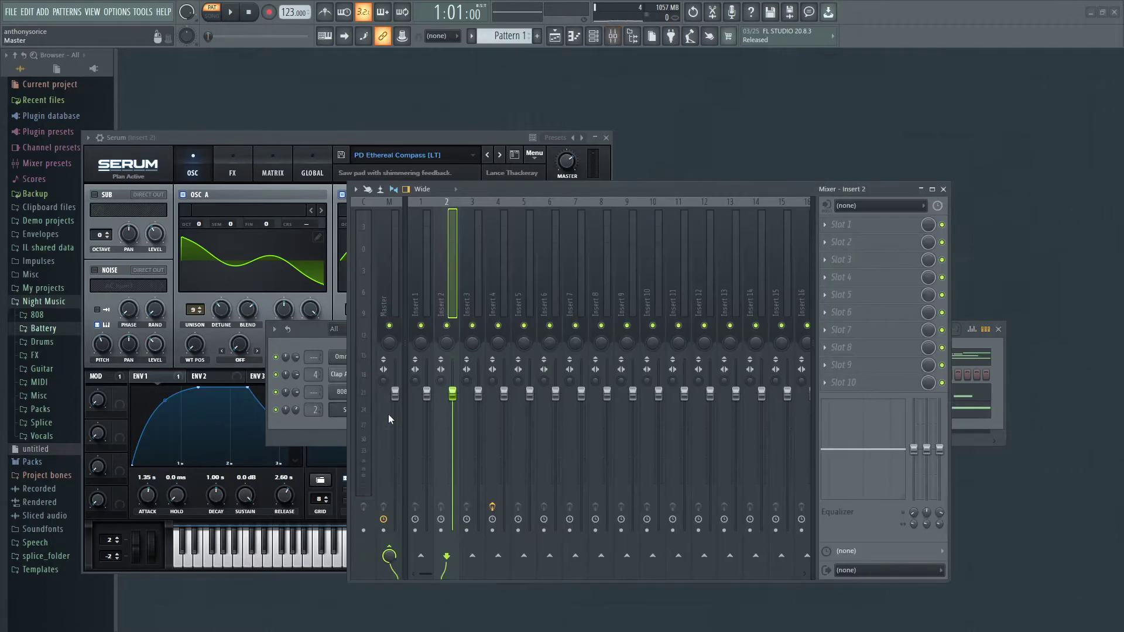
Step: While the pattern plays, lower insert 2's volume to about 47% and raise insert 1's fader slightly
{"action": "key", "text": "space"}
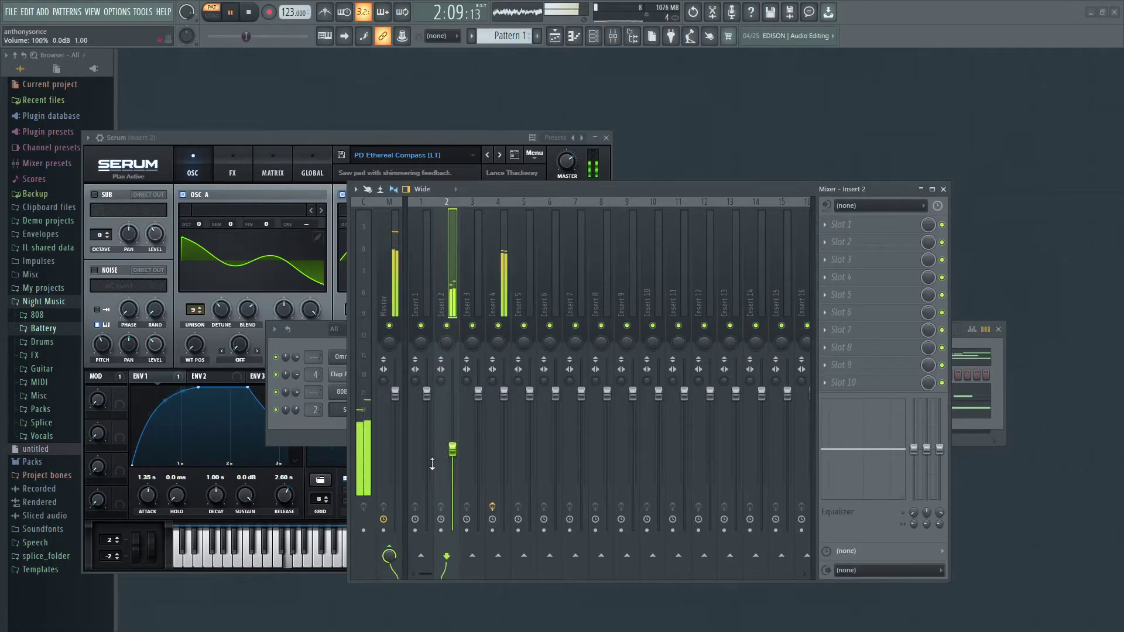
{"action": "left_click_drag", "start_coordinate": [453, 451], "coordinate": [454, 468]}
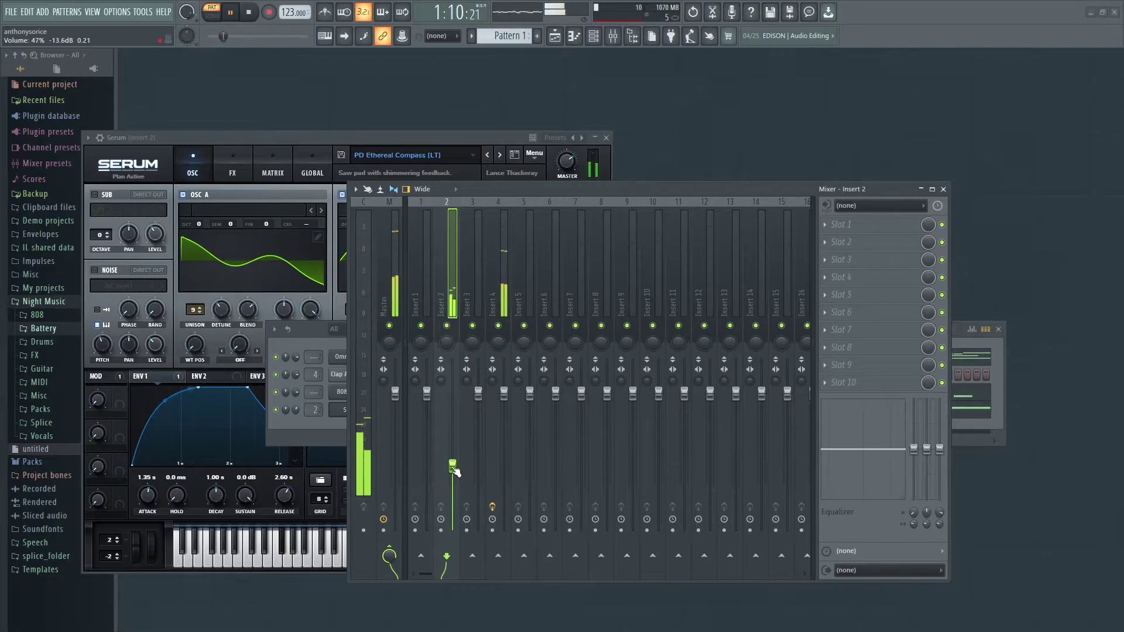
{"action": "left_click_drag", "start_coordinate": [427, 393], "coordinate": [427, 385]}
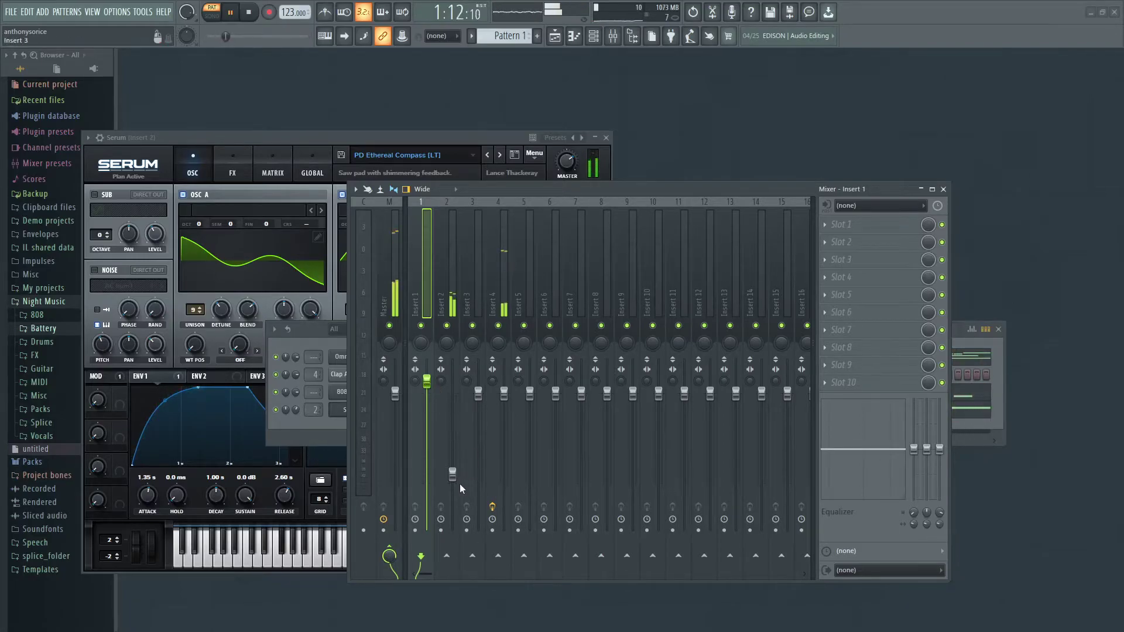
Step: Lower mixer insert 2's volume to 28% and play the pattern
{"action": "key", "text": "space"}
{"action": "left_click_drag", "start_coordinate": [453, 475], "coordinate": [453, 483]}
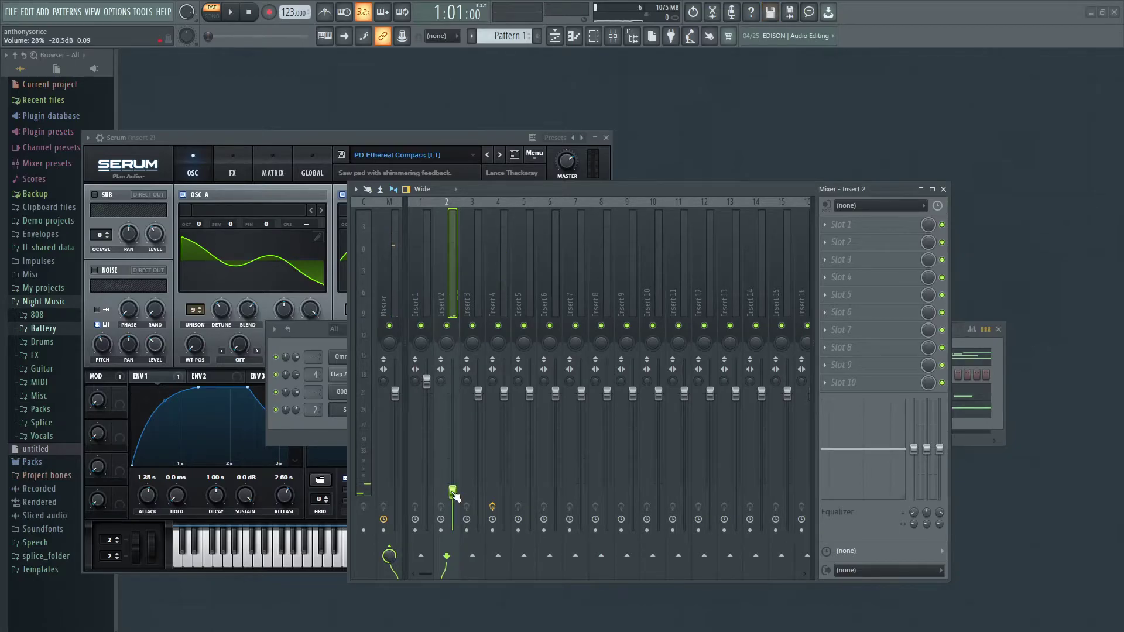
{"action": "key", "text": "space"}
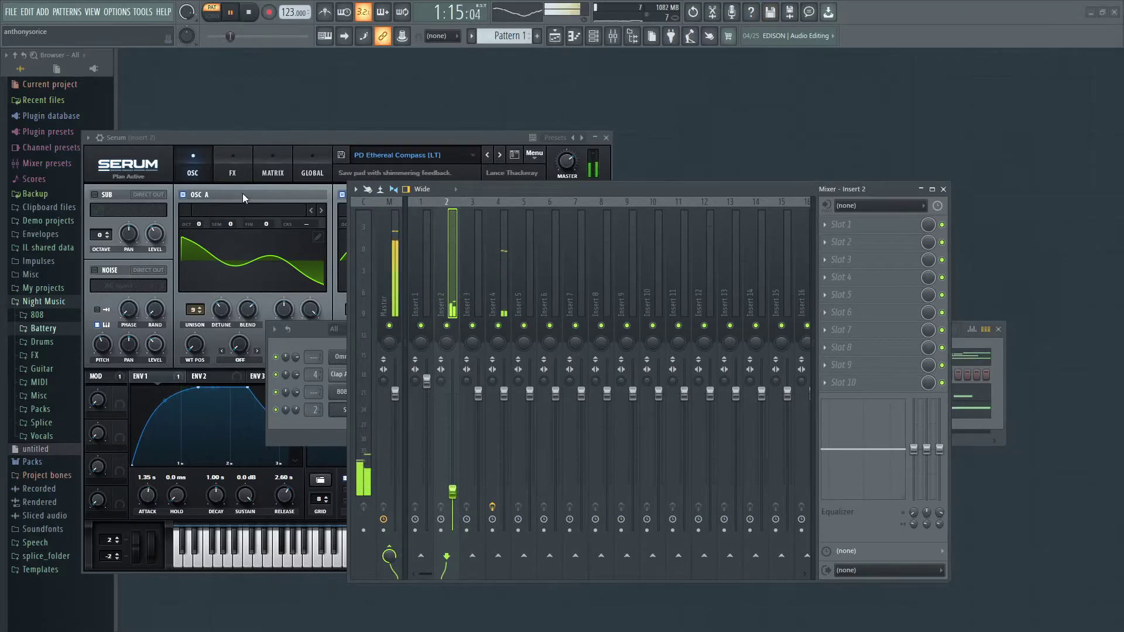
Step: In the Serum pad's effects, adjust the reverb's size, low cut and width and set its mix to 68% while the pattern plays
{"action": "left_click", "coordinate": [230, 156]}
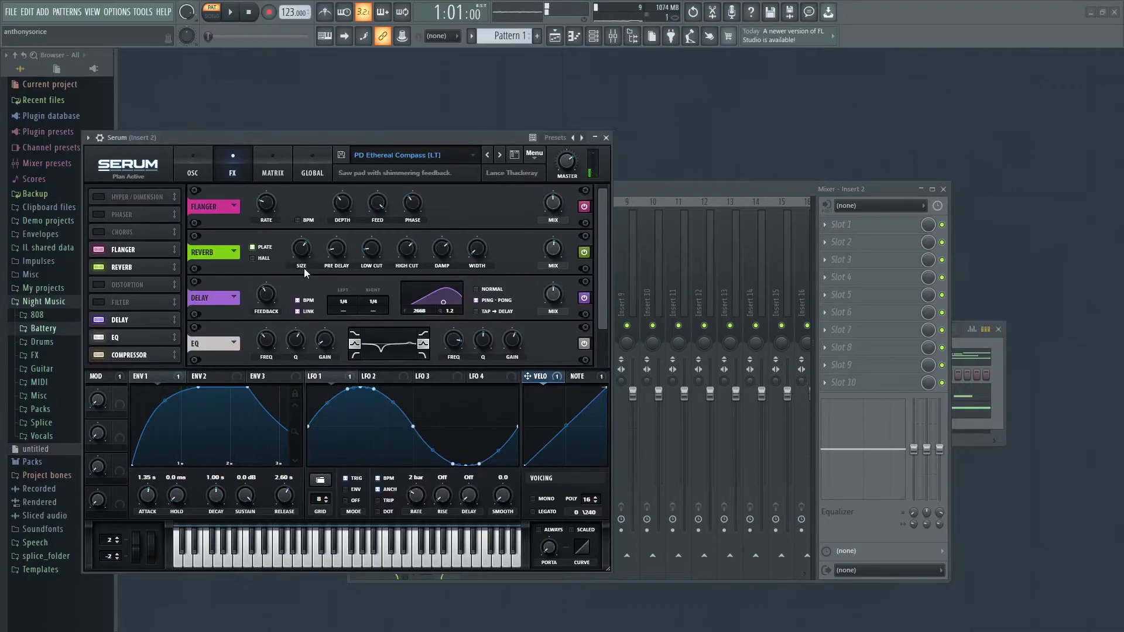
{"action": "mouse_move", "coordinate": [307, 250]}
{"action": "left_mouse_down"}
{"action": "mouse_move", "coordinate": [312, 240]}
{"action": "mouse_move", "coordinate": [306, 251]}
{"action": "left_mouse_up"}
{"action": "key", "text": "space"}
{"action": "left_click_drag", "start_coordinate": [381, 251], "coordinate": [370, 201]}
{"action": "left_click_drag", "start_coordinate": [477, 251], "coordinate": [476, 217]}
{"action": "left_click_drag", "start_coordinate": [553, 248], "coordinate": [549, 231]}
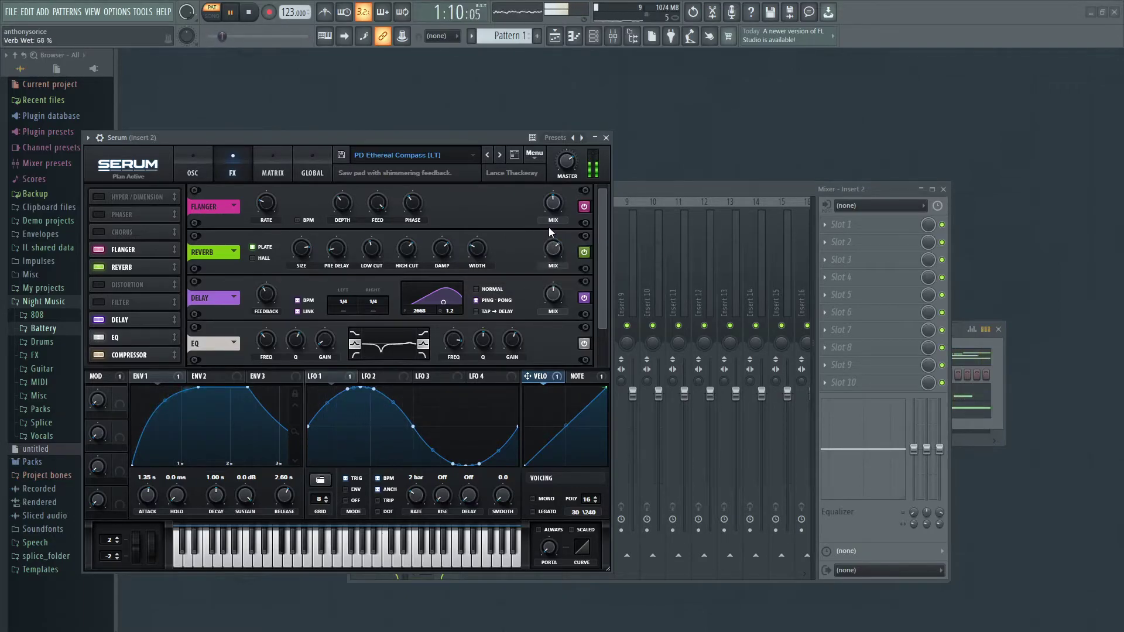
Step: Raise insert 2's fader slightly, compare the playing mix with insert 2 muted and unmuted, and close the mixer and Serum windows
{"action": "left_click", "coordinate": [655, 188]}
{"action": "left_click_drag", "start_coordinate": [452, 392], "coordinate": [453, 484]}
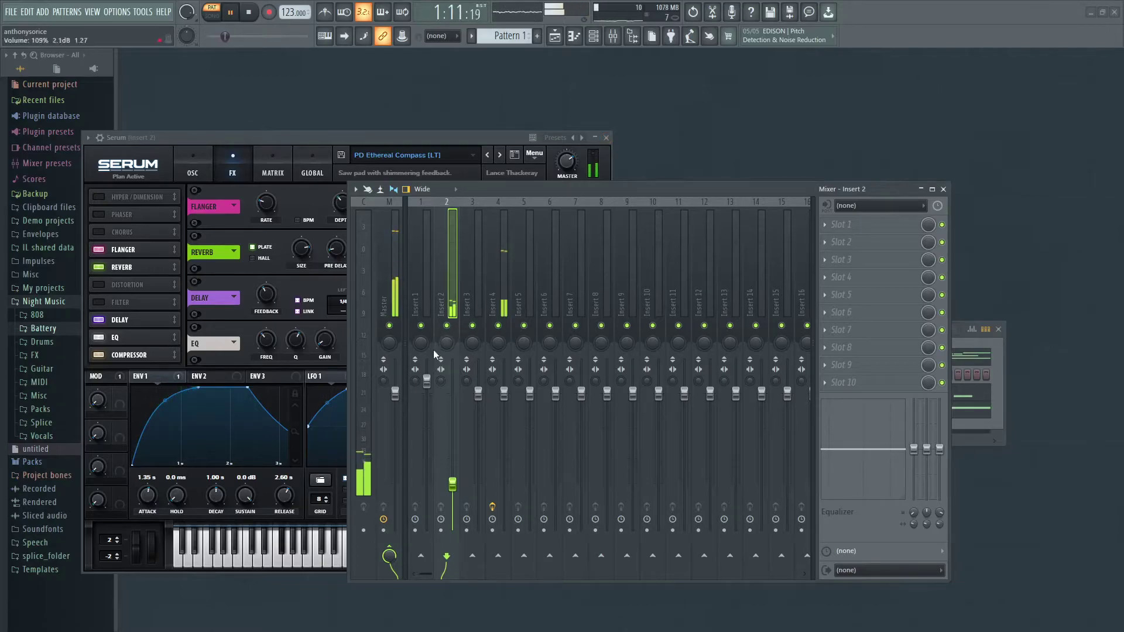
{"action": "left_click", "coordinate": [447, 325]}
{"action": "left_click", "coordinate": [447, 326]}
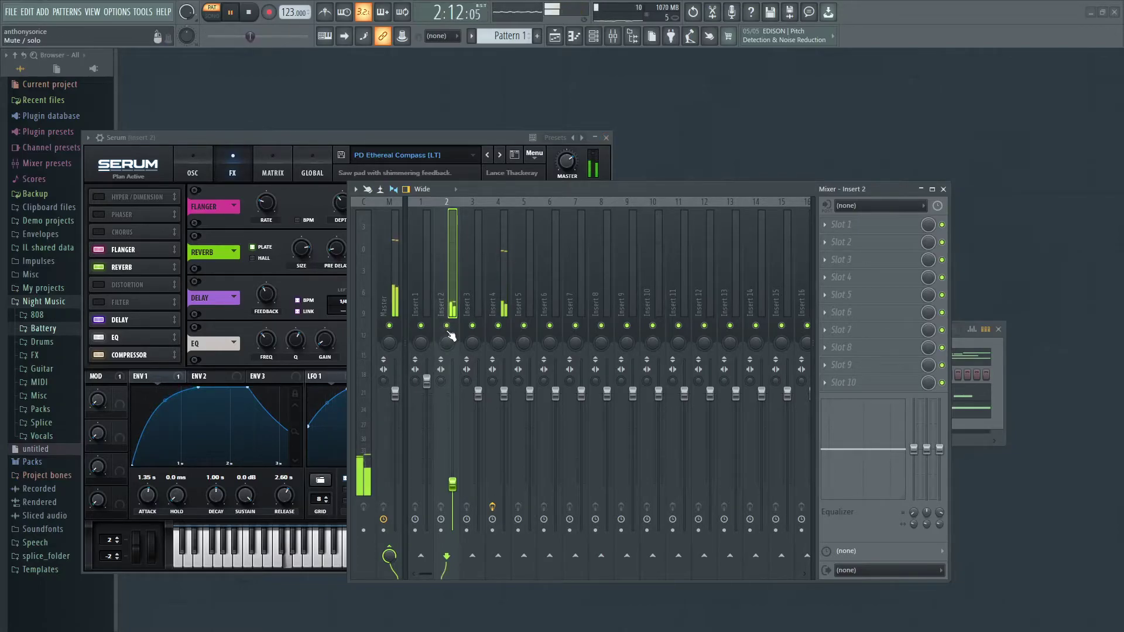
{"action": "key", "text": "space"}
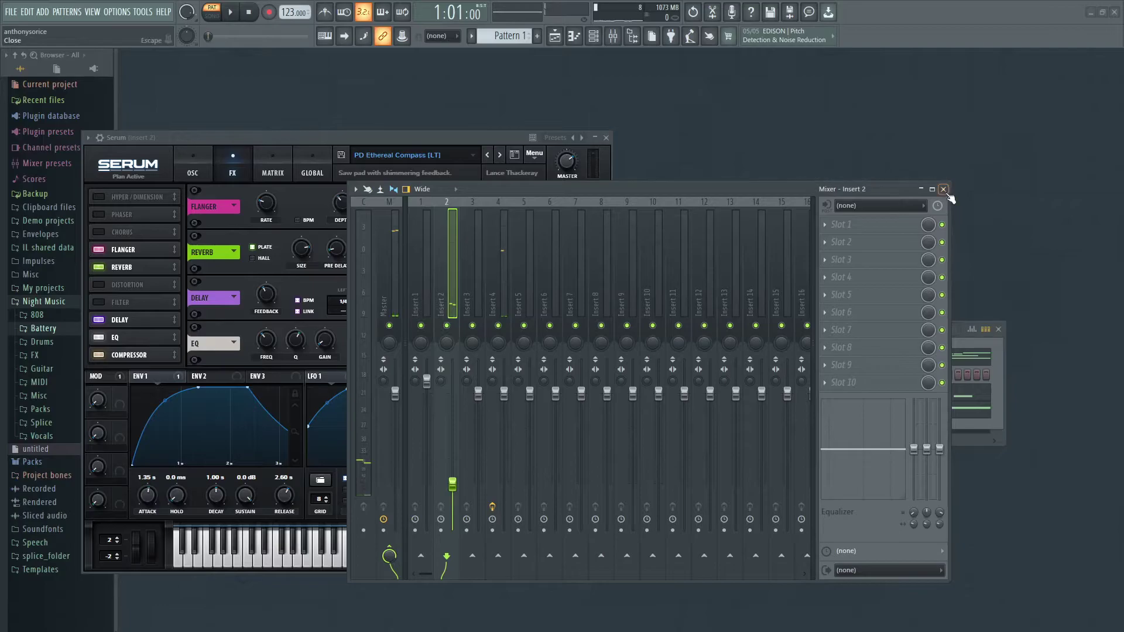
{"action": "left_click", "coordinate": [943, 189]}
{"action": "left_click", "coordinate": [606, 139]}
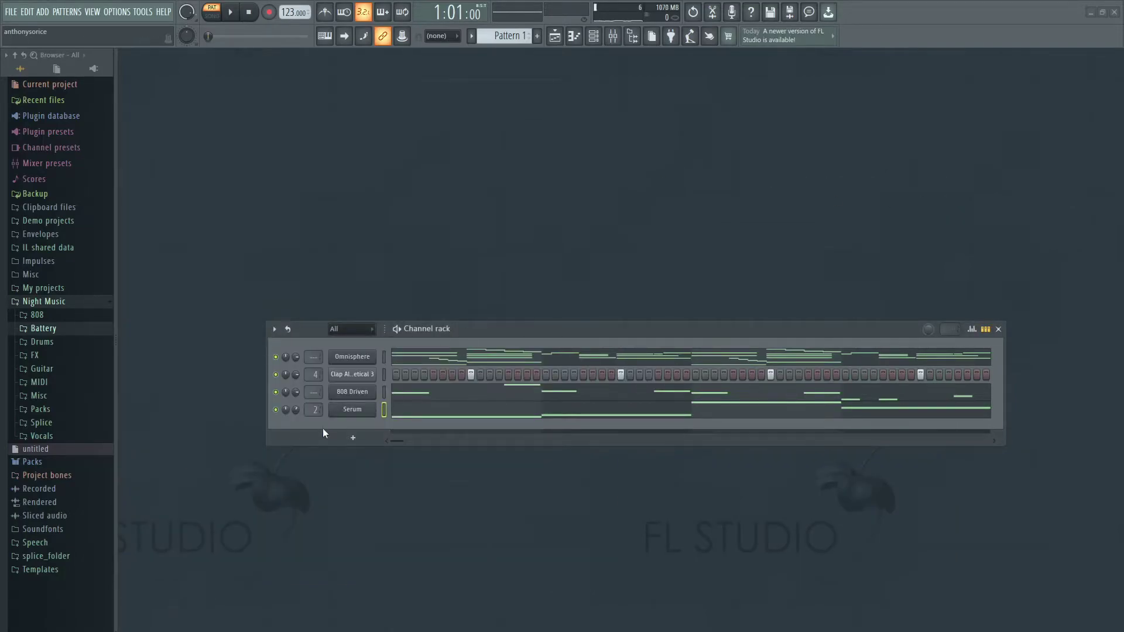
Step: Add a second Serum channel with the PL Big Bells [AS] preset and copy the Omnisphere notes into it
{"action": "left_click", "coordinate": [354, 438]}
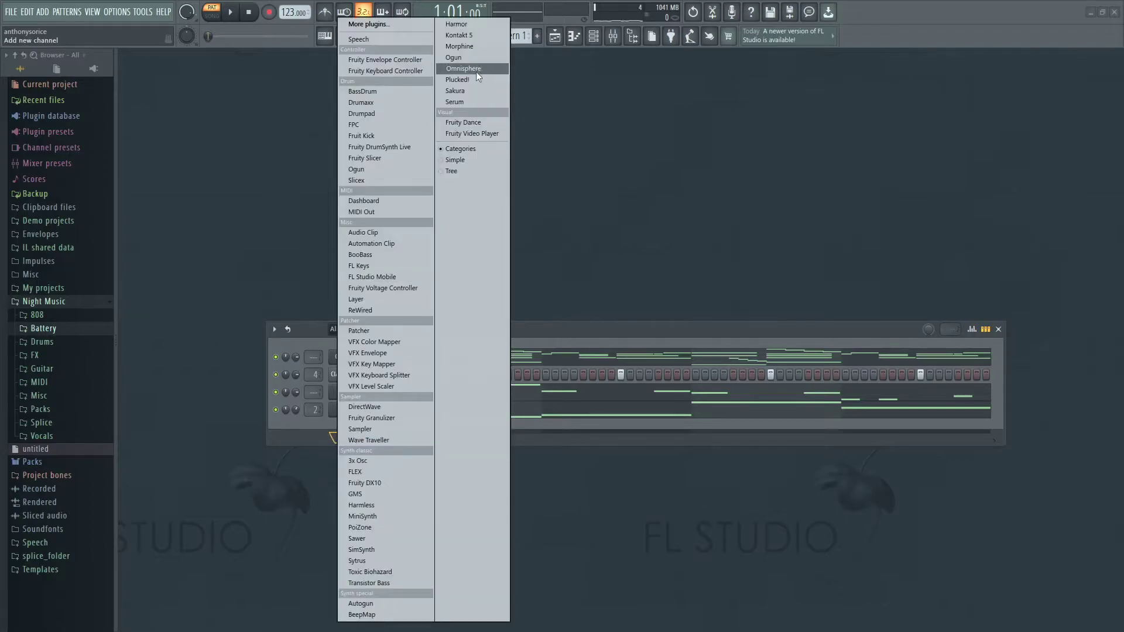
{"action": "left_click", "coordinate": [468, 102]}
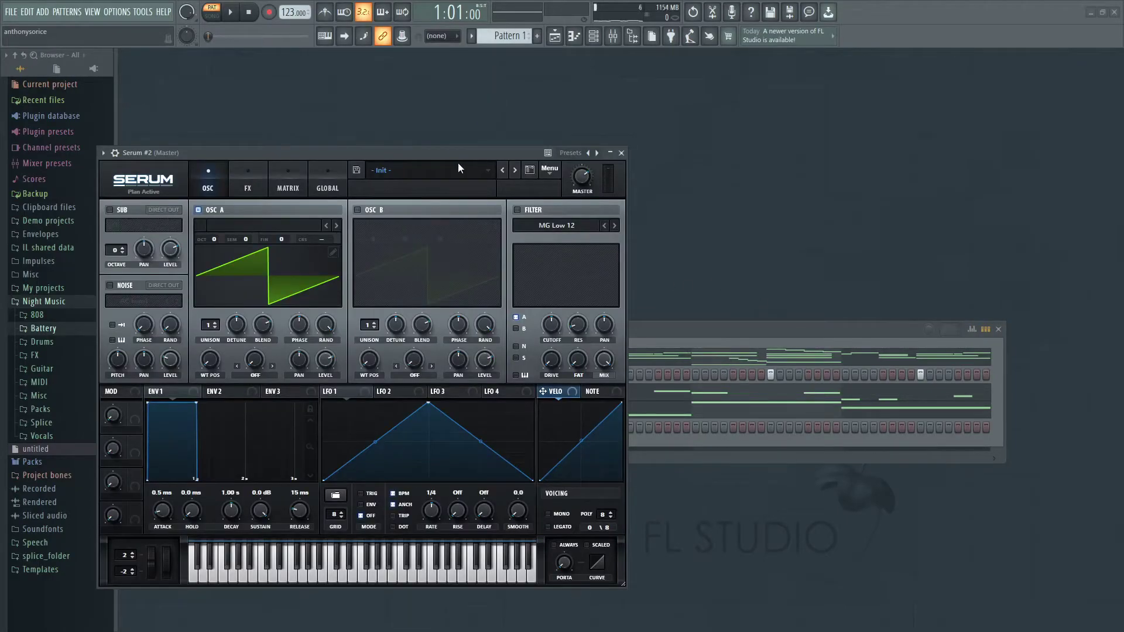
{"action": "left_click", "coordinate": [447, 169]}
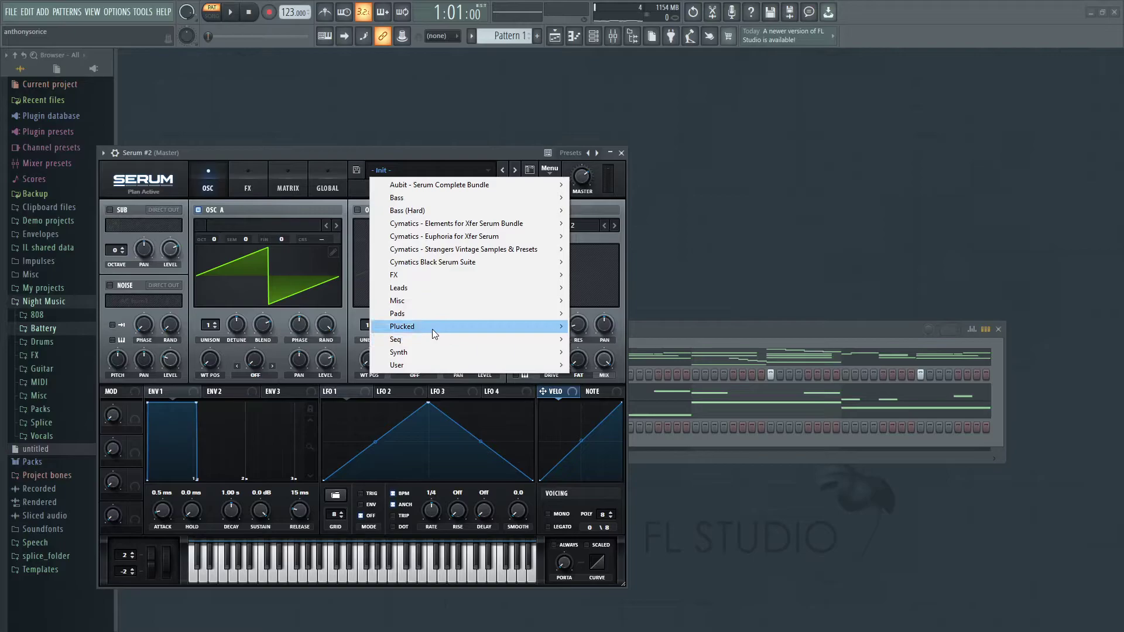
{"action": "mouse_move", "coordinate": [432, 329]}
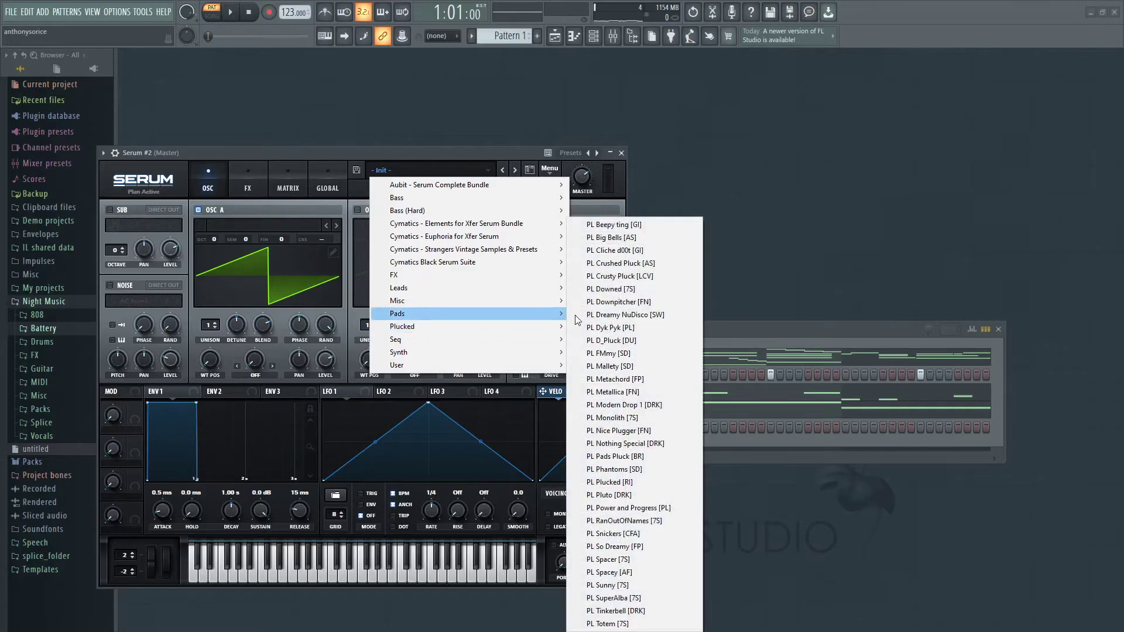
{"action": "left_click", "coordinate": [627, 238]}
{"action": "left_click", "coordinate": [621, 153]}
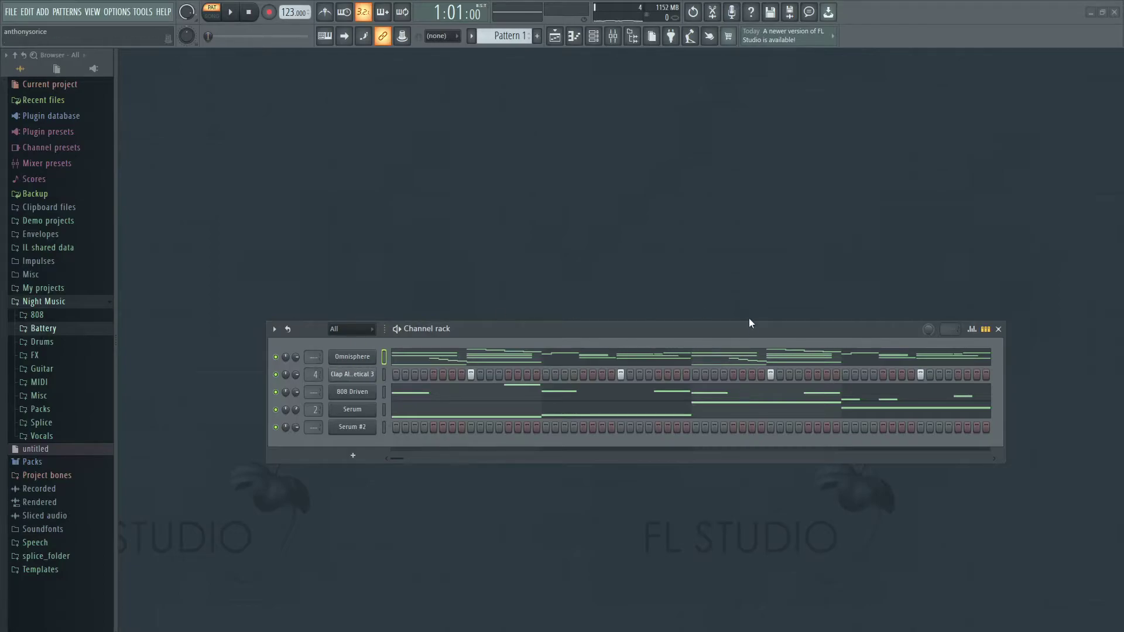
{"action": "left_click", "coordinate": [384, 430]}
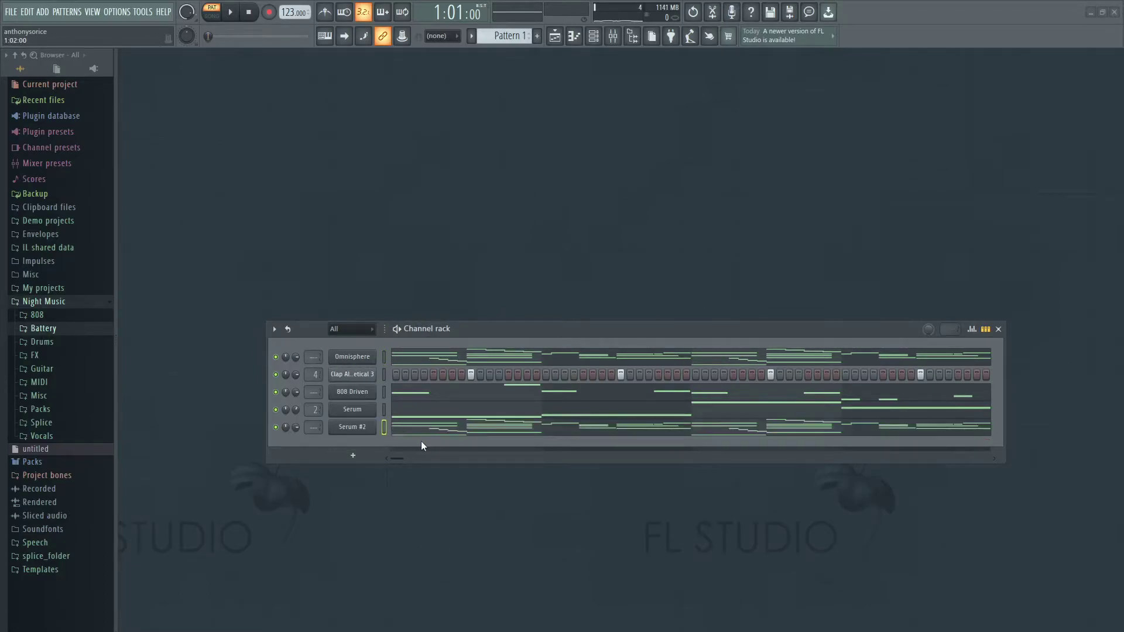
Step: Rename the Serum #2 channel to "bells" and give it an olive-yellow color
{"action": "right_click", "coordinate": [364, 428]}
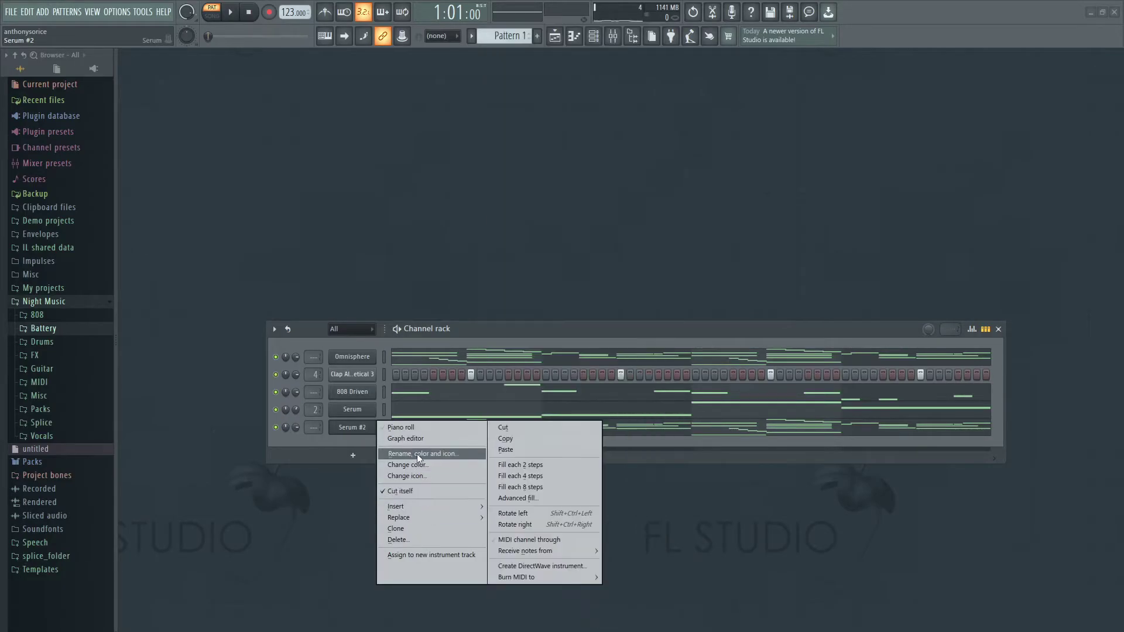
{"action": "left_click", "coordinate": [410, 454]}
{"action": "type", "text": "bells"}
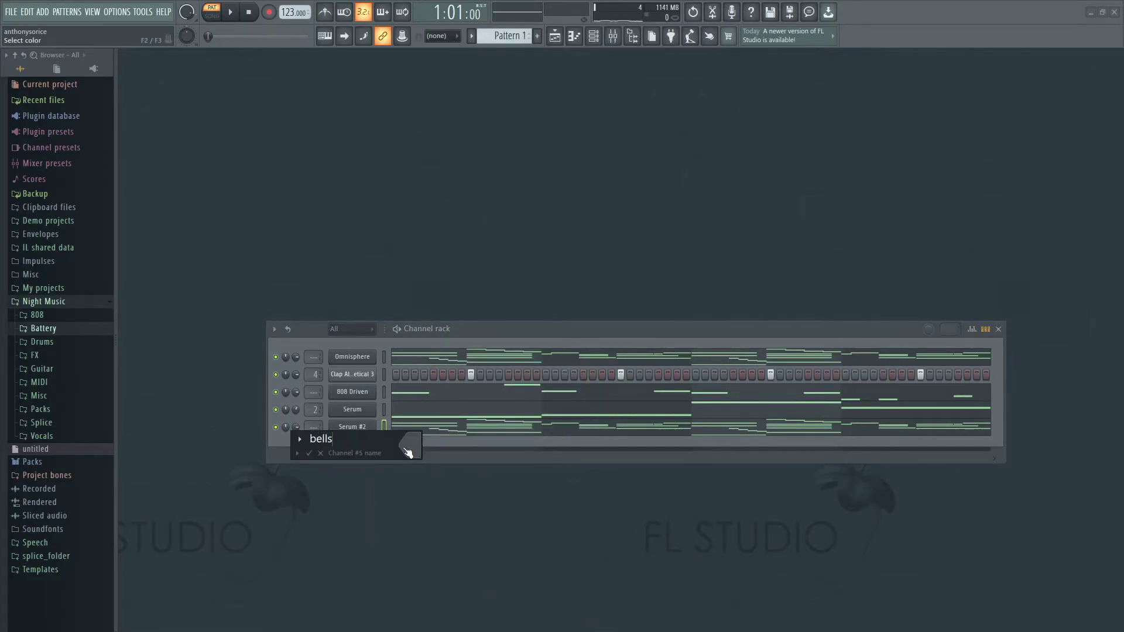
{"action": "left_click", "coordinate": [416, 450]}
{"action": "left_click", "coordinate": [448, 514]}
{"action": "left_click", "coordinate": [607, 611]}
{"action": "left_click", "coordinate": [302, 450]}
Step: In the bells piano roll, delete the sustained E6, B5, F#4, B4, G5, B5 and D6 notes in bar 1
{"action": "right_click", "coordinate": [370, 430]}
{"action": "left_click", "coordinate": [408, 429]}
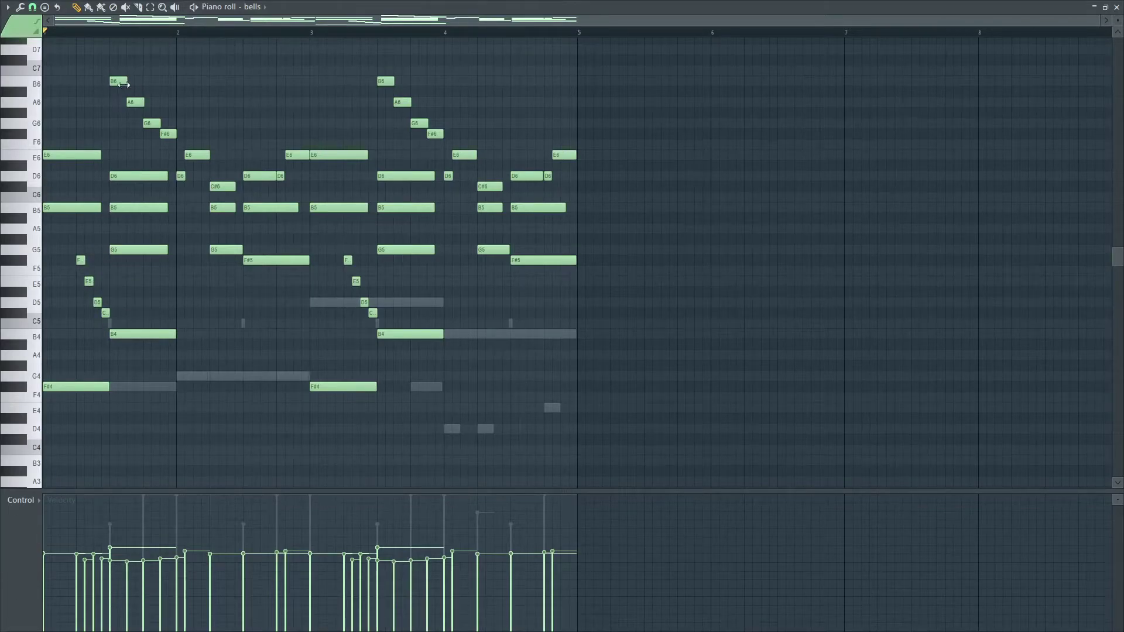
{"action": "right_click", "coordinate": [56, 155]}
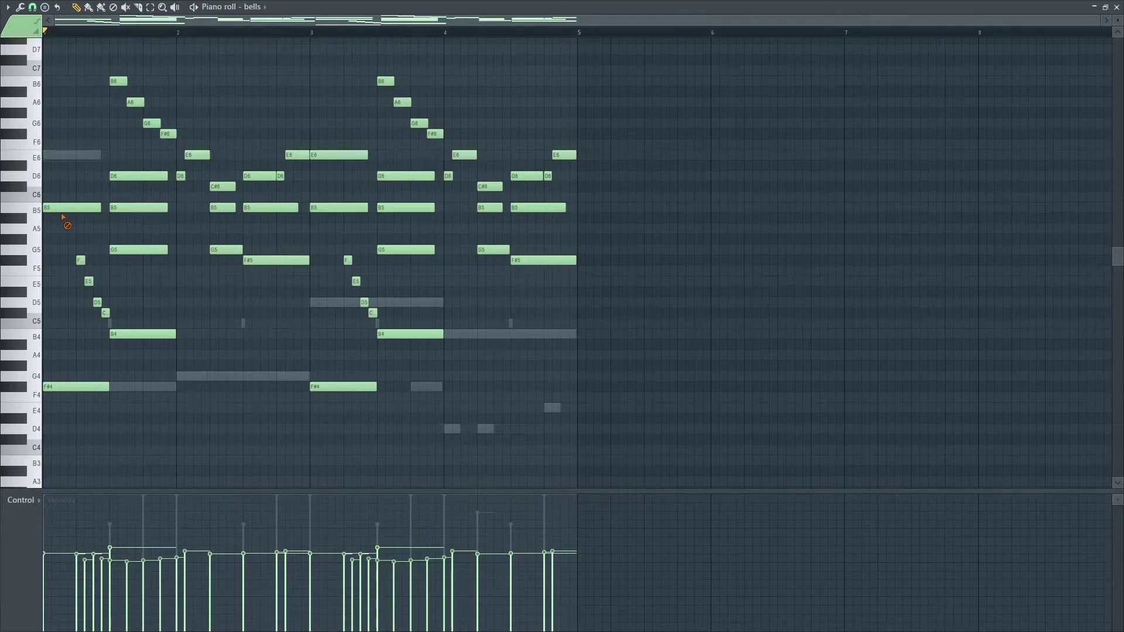
{"action": "right_click", "coordinate": [63, 208]}
{"action": "right_click", "coordinate": [66, 388]}
{"action": "right_click", "coordinate": [133, 334]}
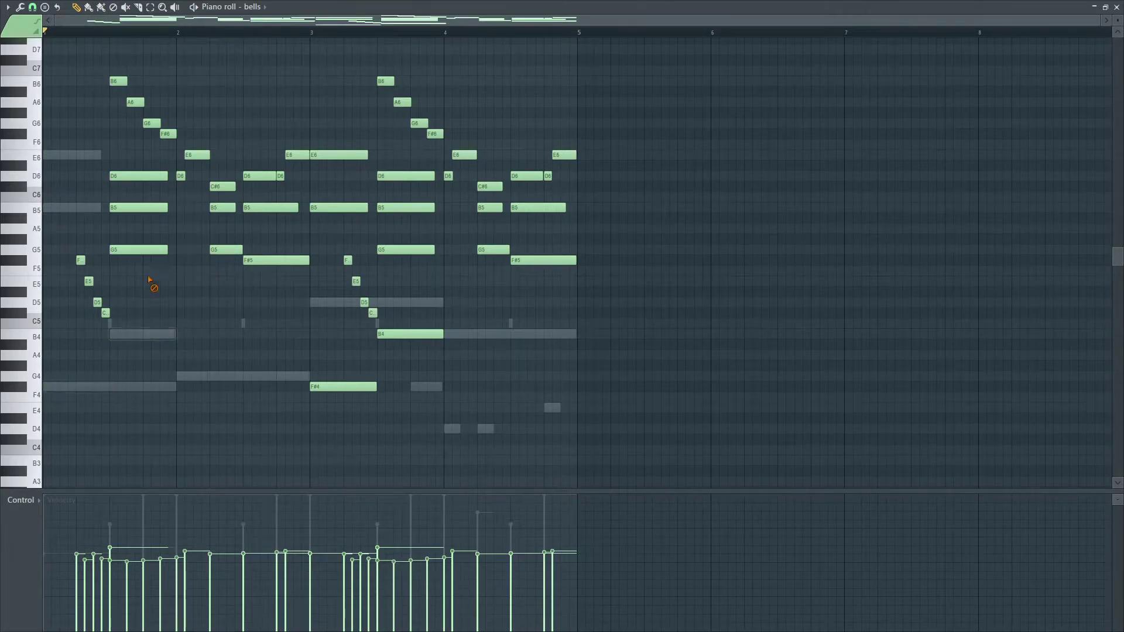
{"action": "right_click", "coordinate": [139, 249]}
{"action": "right_click", "coordinate": [144, 207]}
{"action": "right_click", "coordinate": [140, 176]}
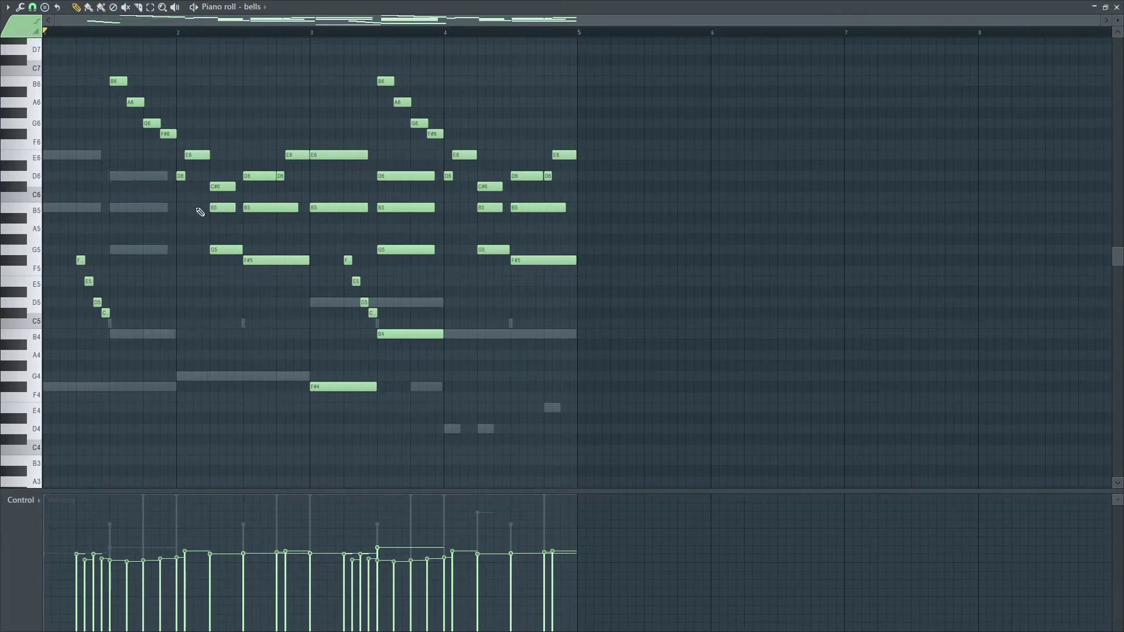
Step: Delete bar 2's C#6, G5, F#5, longer D6 and both B5 notes from the bells part
{"action": "right_click", "coordinate": [222, 186]}
{"action": "right_click", "coordinate": [222, 207]}
{"action": "right_click", "coordinate": [229, 249]}
{"action": "right_click", "coordinate": [251, 260]}
{"action": "right_click", "coordinate": [258, 207]}
{"action": "right_click", "coordinate": [260, 175]}
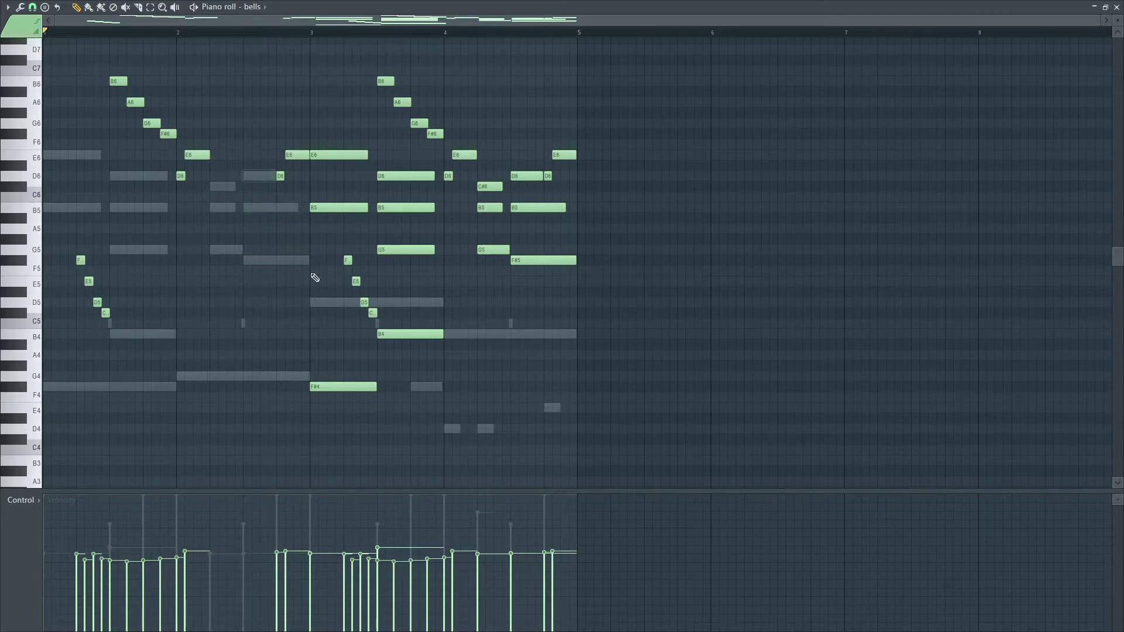
Step: Delete bar 3's sustained F#4, E6, D6, G5, B4 and both B5 notes, keeping only the short melodic runs
{"action": "right_click", "coordinate": [331, 385]}
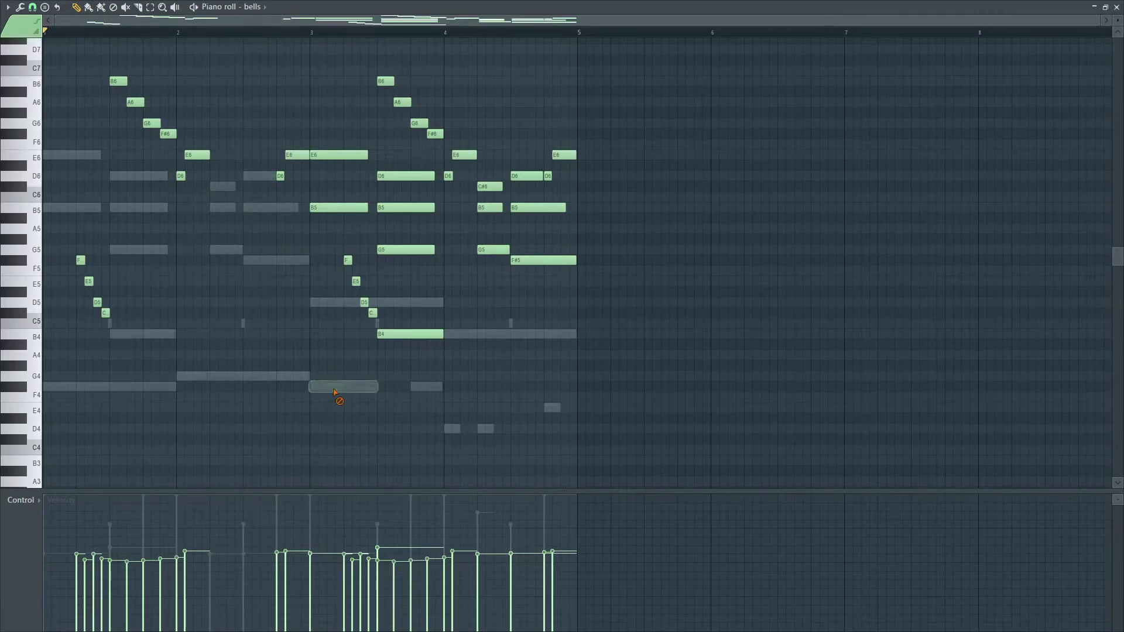
{"action": "right_click", "coordinate": [333, 208]}
{"action": "right_click", "coordinate": [336, 156]}
{"action": "right_click", "coordinate": [407, 176]}
{"action": "right_click", "coordinate": [407, 208]}
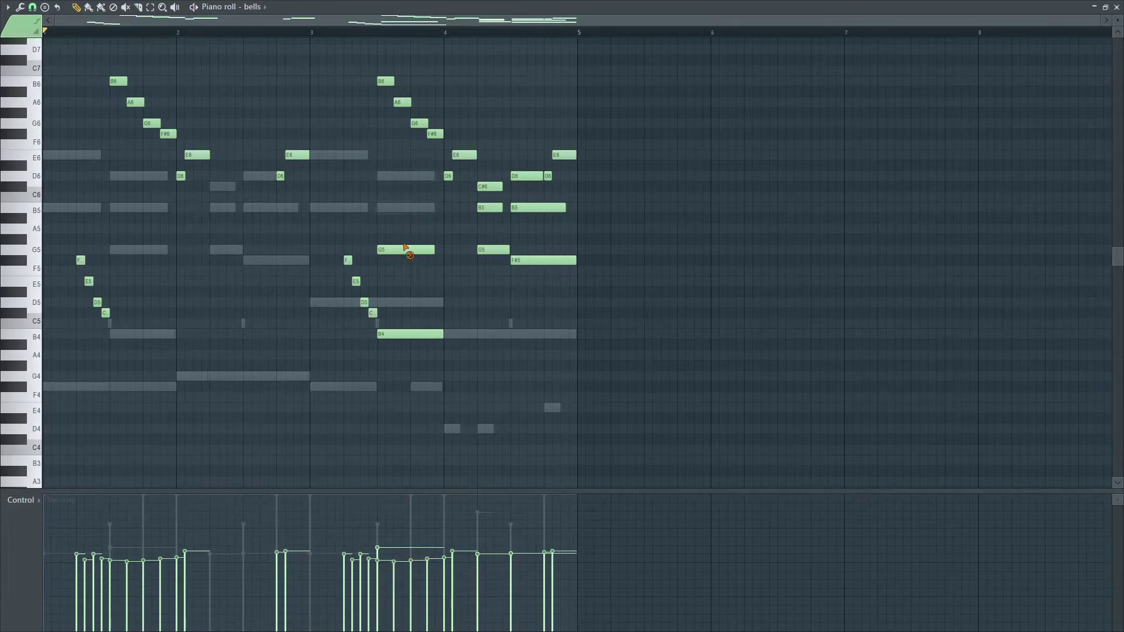
{"action": "right_click", "coordinate": [404, 249]}
{"action": "right_click", "coordinate": [420, 337]}
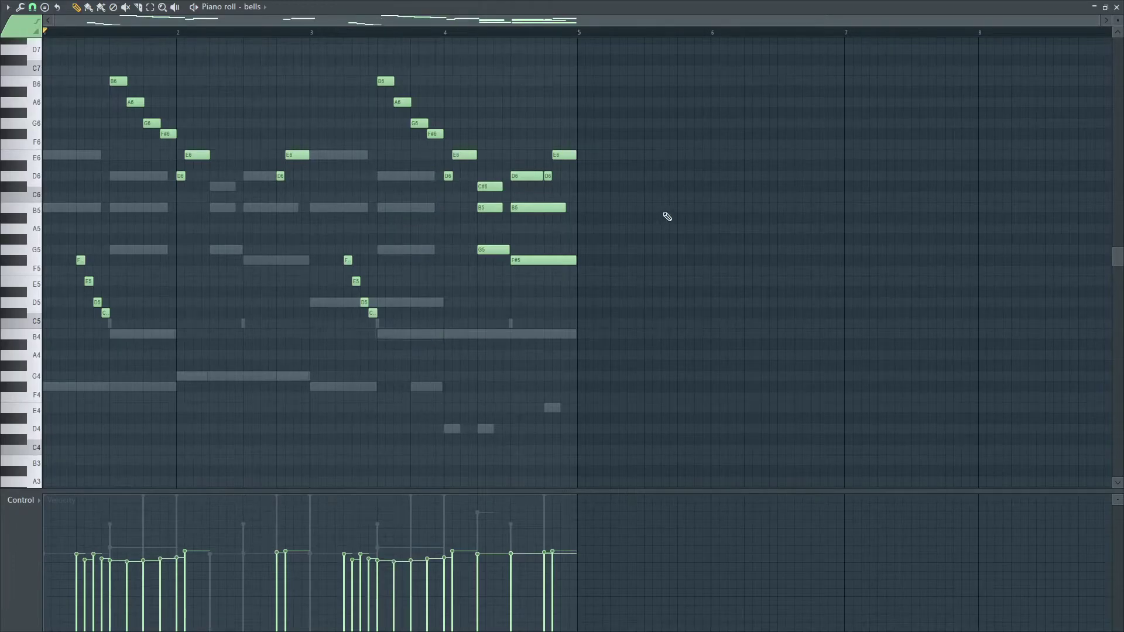
Step: Delete bar 4's C#6, G5, F#5, longer D6 and both B5 notes and close the bells piano roll
{"action": "right_click", "coordinate": [495, 187]}
{"action": "right_click", "coordinate": [490, 208]}
{"action": "right_click", "coordinate": [492, 249]}
{"action": "right_click", "coordinate": [556, 260]}
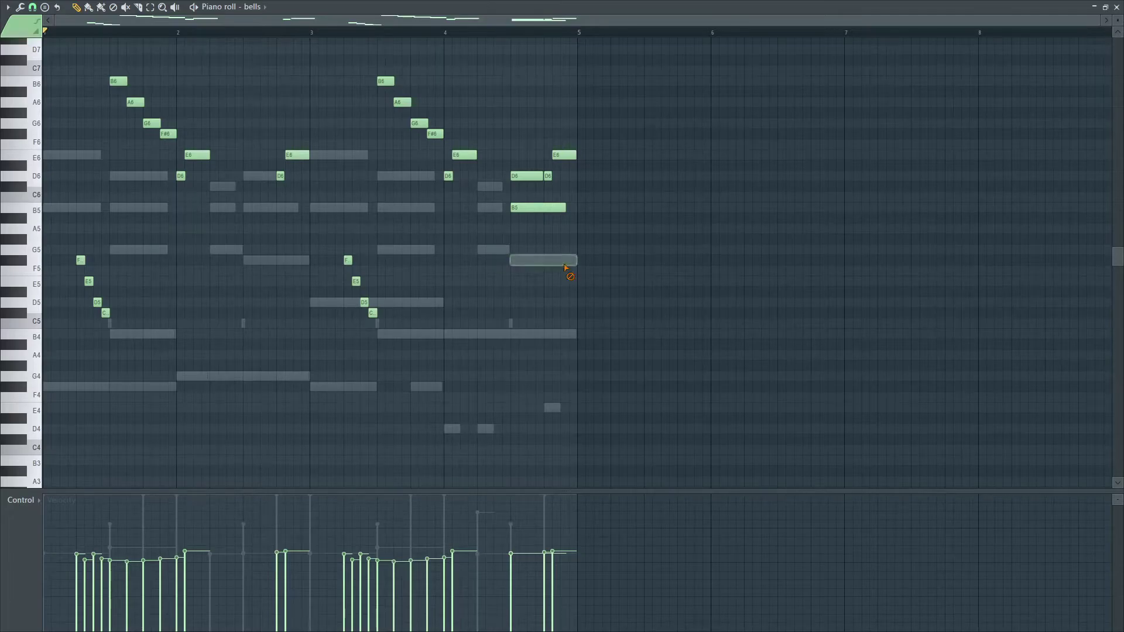
{"action": "right_click", "coordinate": [532, 208]}
{"action": "right_click", "coordinate": [530, 176]}
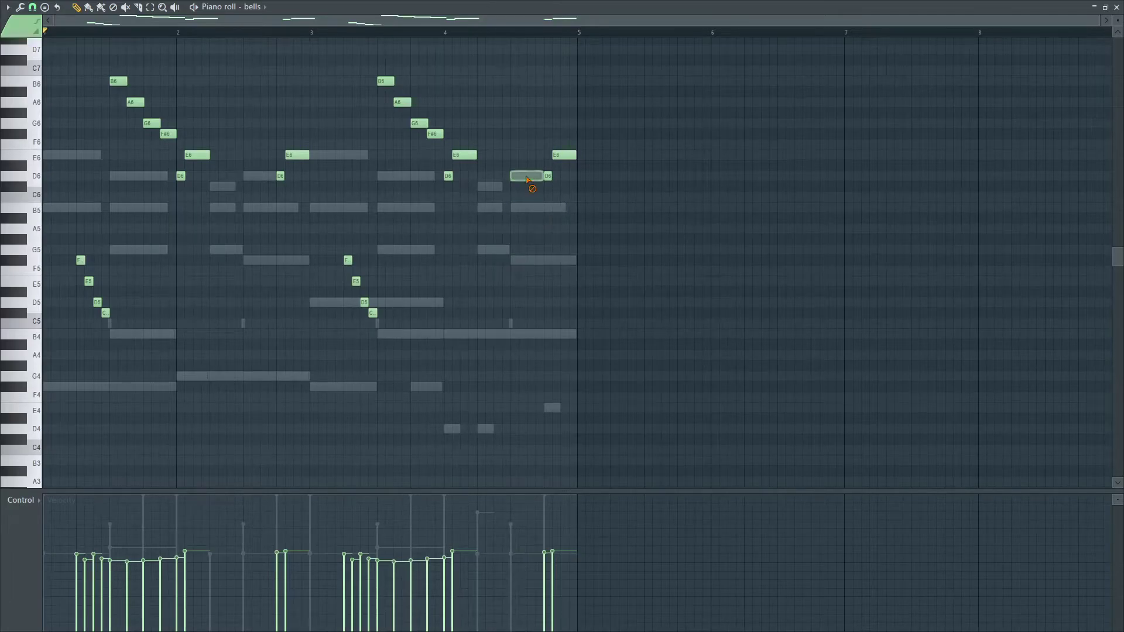
{"action": "left_click", "coordinate": [1117, 7]}
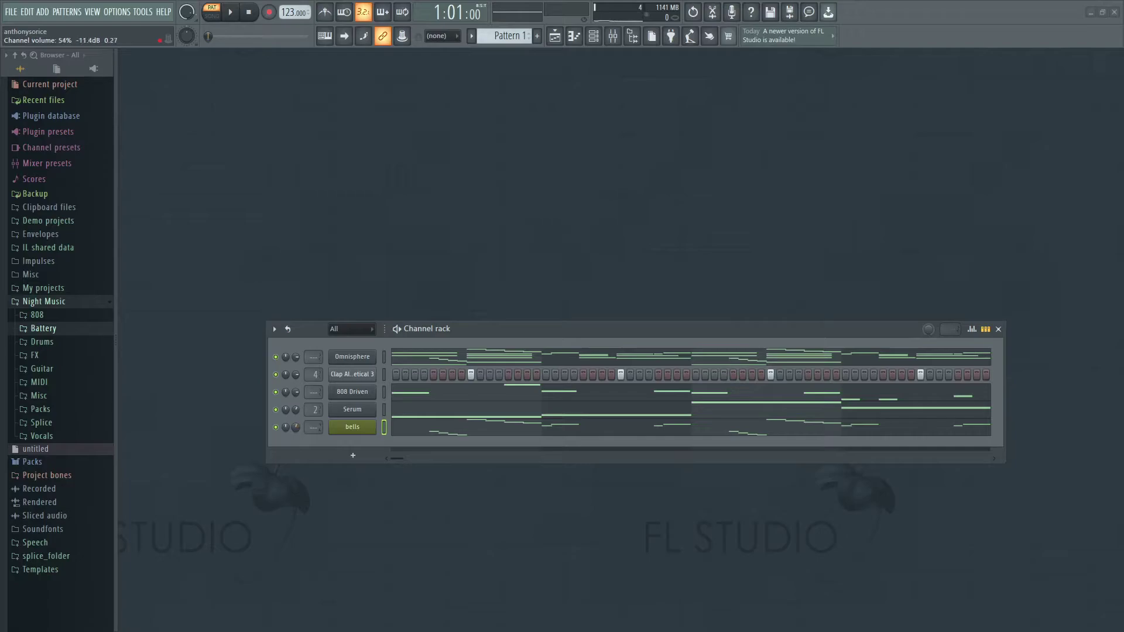
Step: Route the bells channel to mixer insert 3, pan it slightly left and lower its volume to 60%, checking it against the playing pattern
{"action": "double_click", "coordinate": [307, 427]}
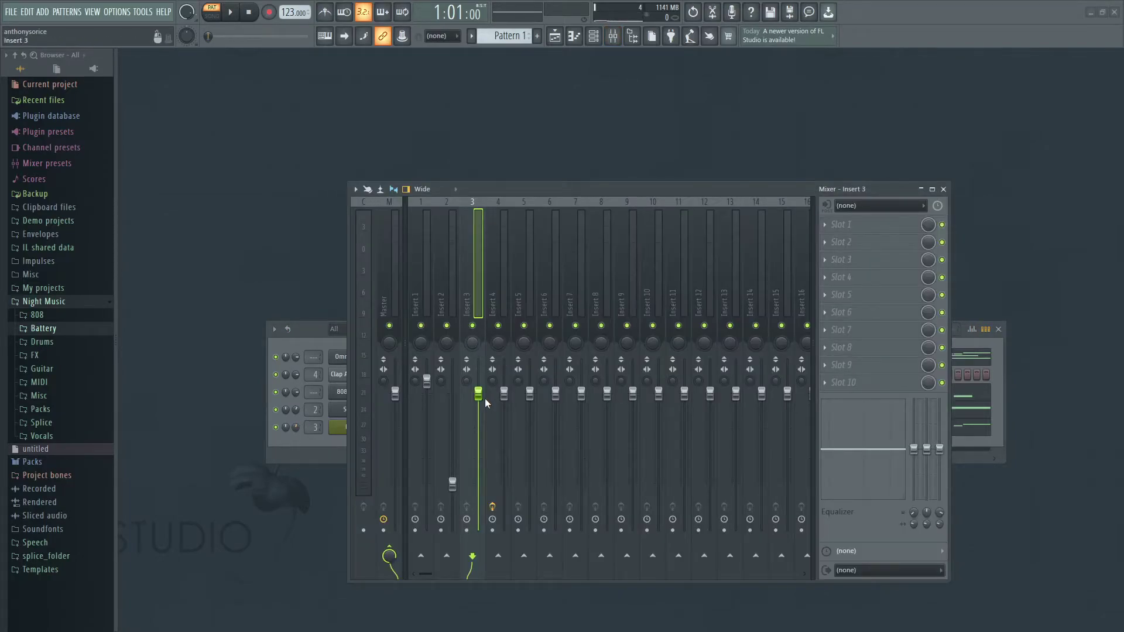
{"action": "key", "text": "space"}
{"action": "left_click_drag", "start_coordinate": [478, 392], "coordinate": [478, 425]}
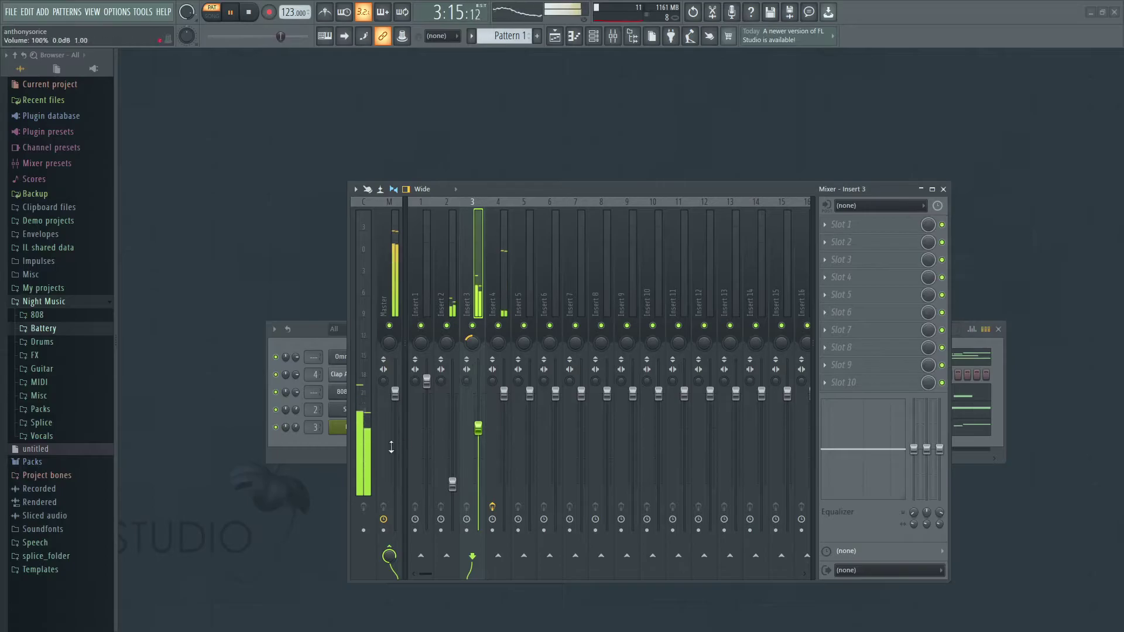
{"action": "left_click", "coordinate": [333, 448]}
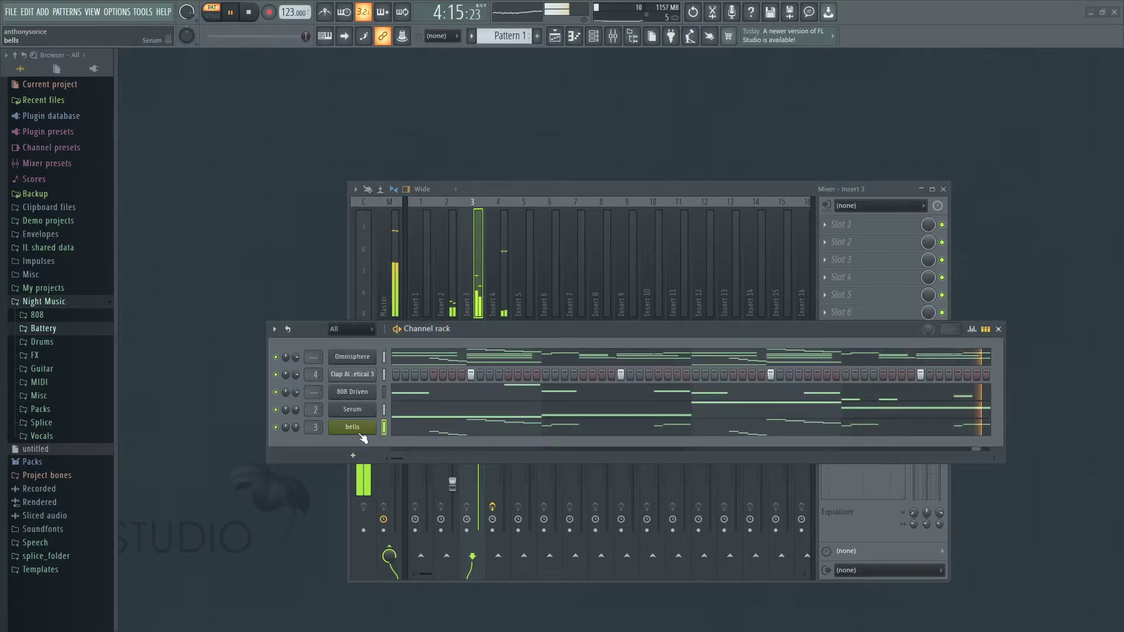
{"action": "key", "text": "space"}
{"action": "left_click", "coordinate": [359, 561]}
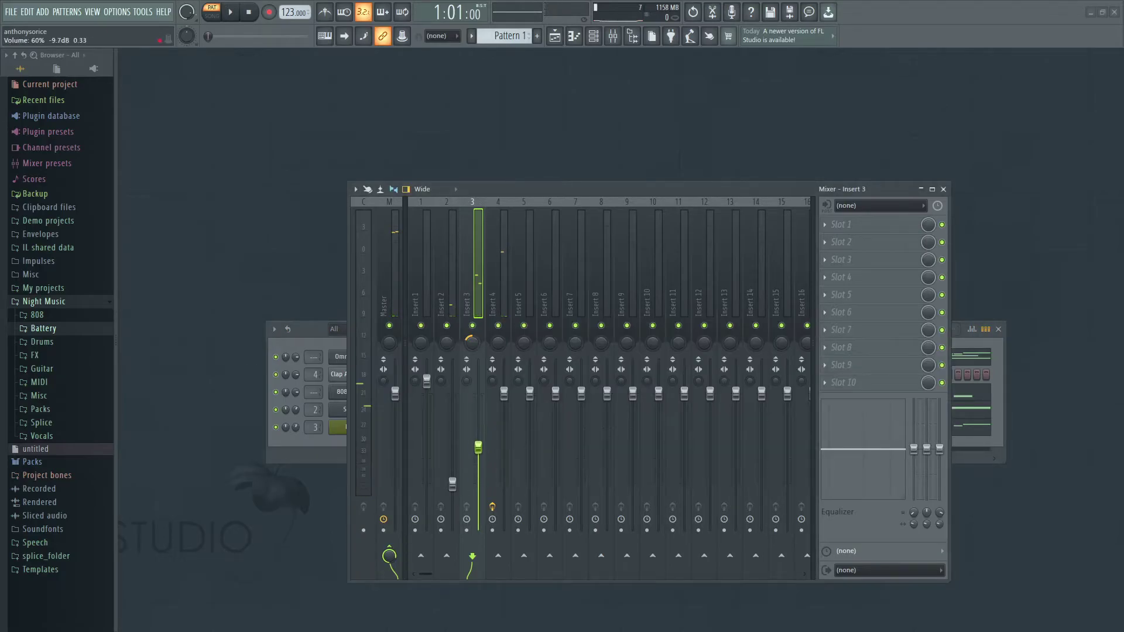
{"action": "key", "text": "space"}
{"action": "left_click", "coordinate": [326, 451]}
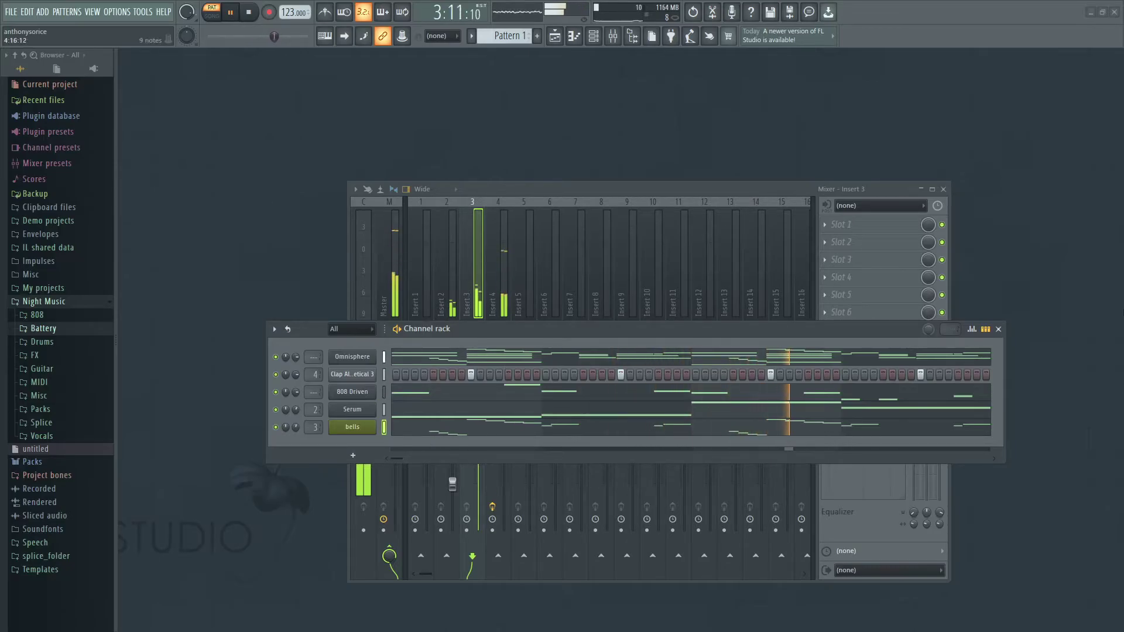
{"action": "key", "text": "space"}
Step: Inspect the common FX rack of Omnisphere's Glass Segovia patch and close the plugin window
{"action": "left_click", "coordinate": [353, 357]}
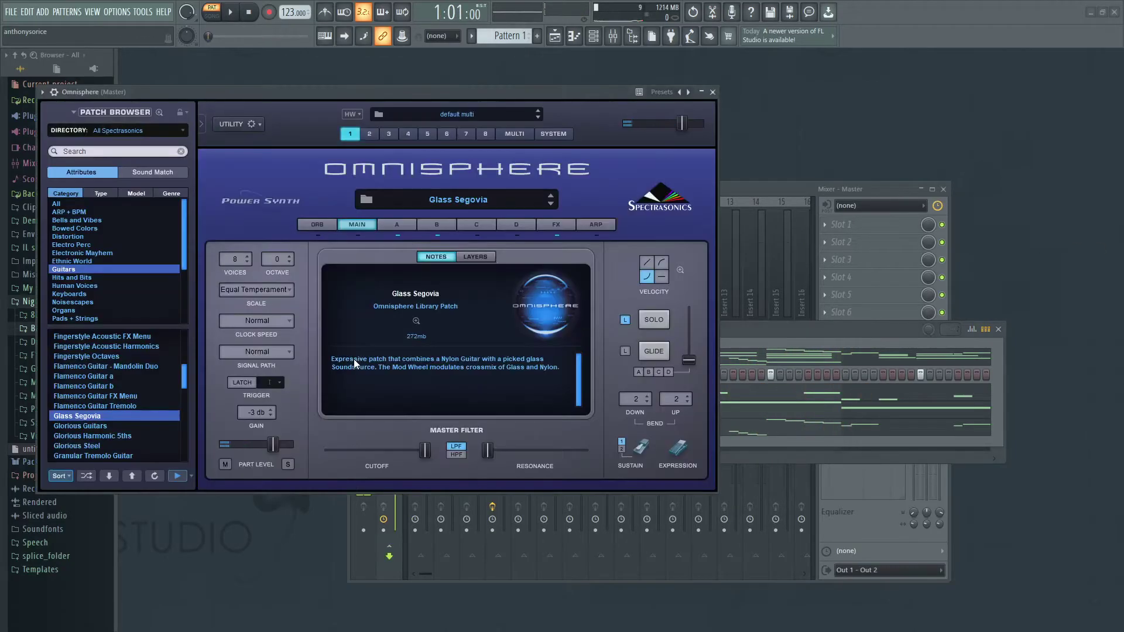
{"action": "left_click", "coordinate": [556, 225]}
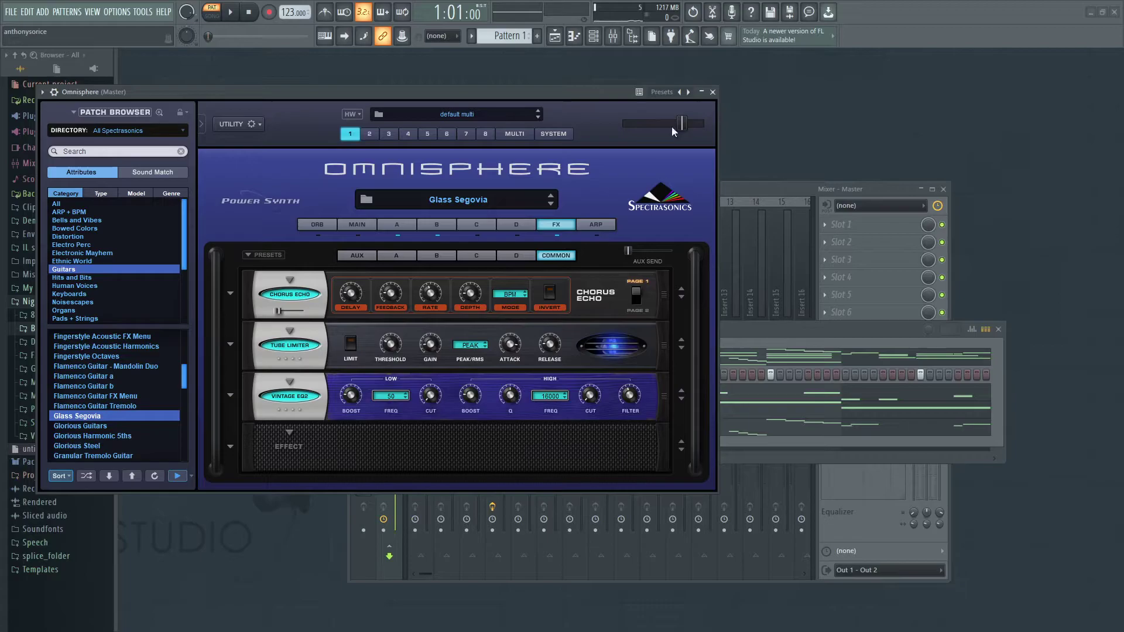
{"action": "left_click", "coordinate": [712, 92]}
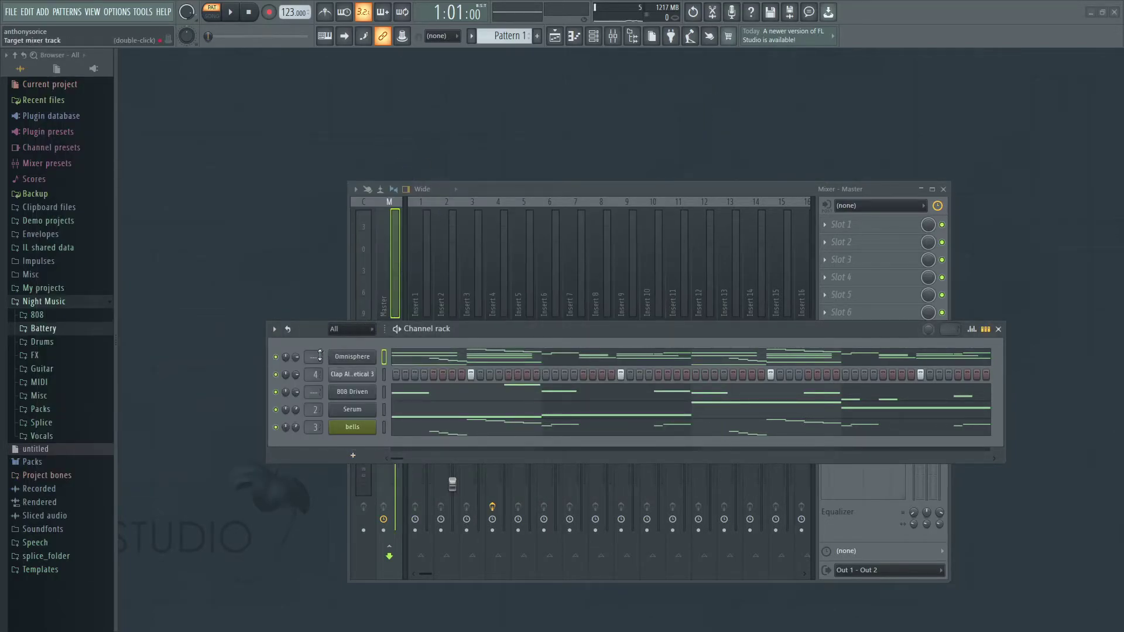
Step: Route the Omnisphere channel to mixer insert 1 and check the built-in effects of the bells' Serum patch and the Omnisphere patch
{"action": "scroll", "coordinate": [313, 357], "scroll_direction": "up", "scroll_amount": 1}
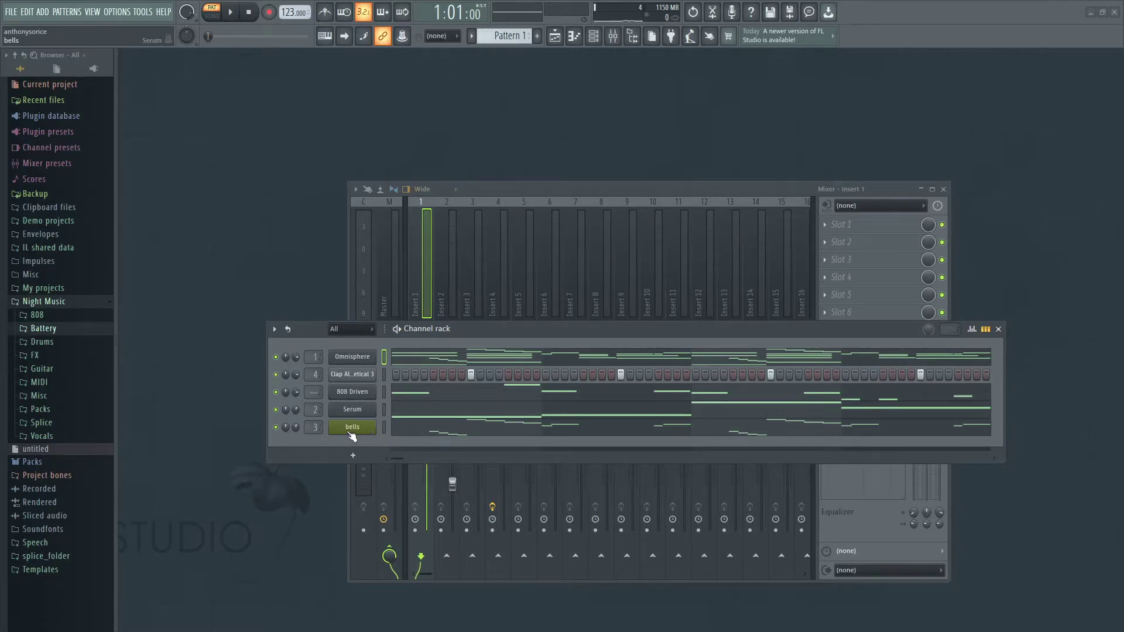
{"action": "left_click", "coordinate": [351, 430]}
{"action": "left_click", "coordinate": [246, 172]}
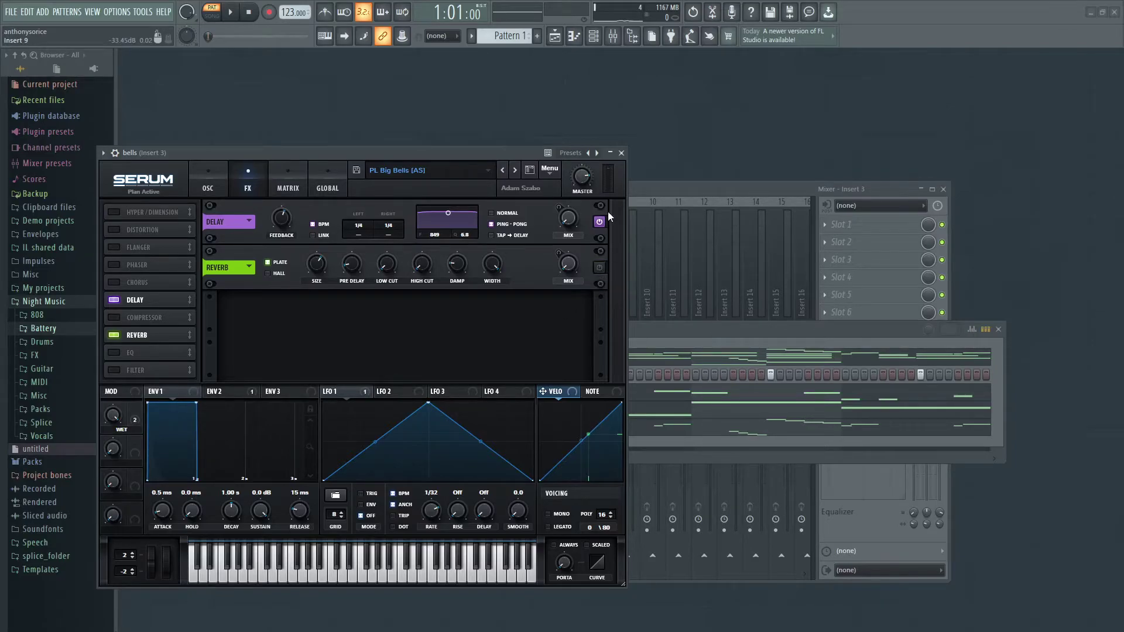
{"action": "left_click", "coordinate": [622, 153]}
{"action": "left_click", "coordinate": [352, 322]}
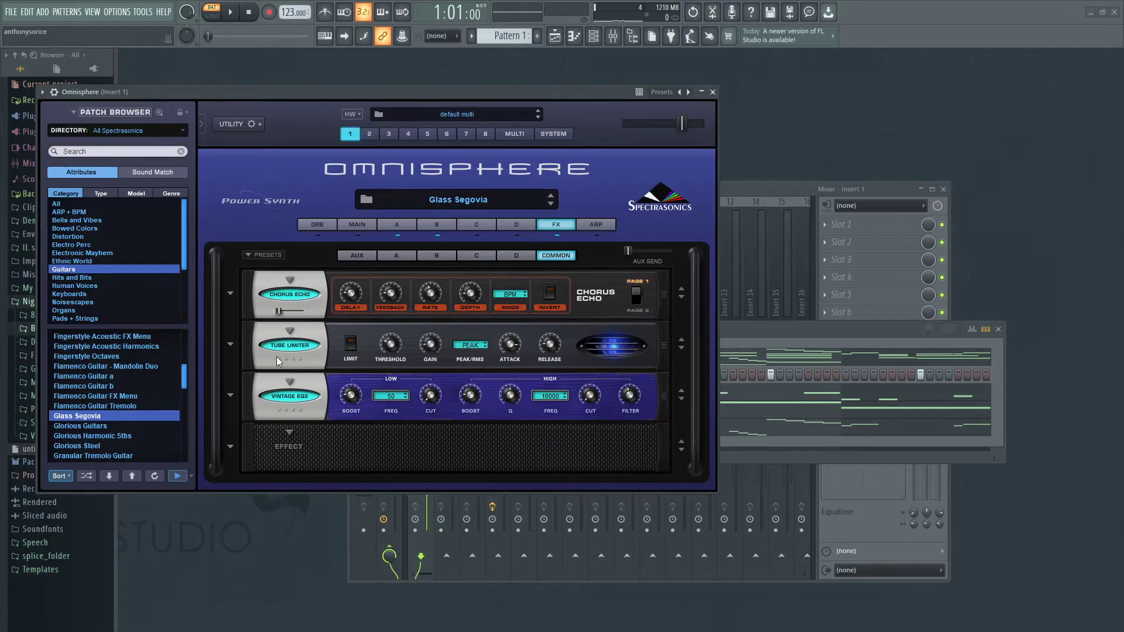
{"action": "left_click", "coordinate": [712, 92]}
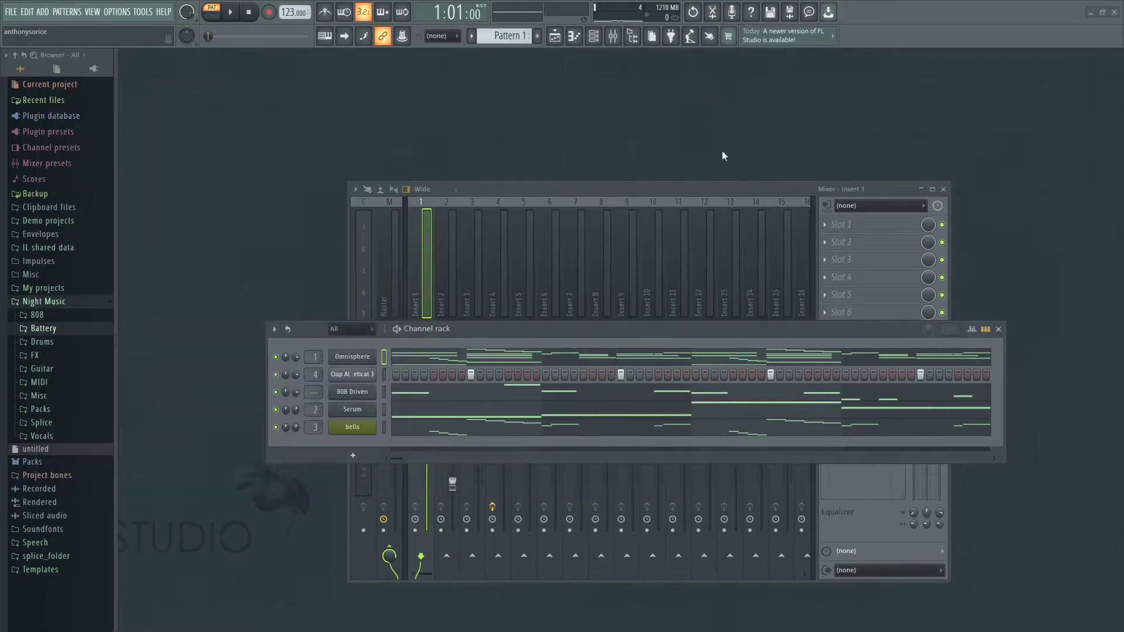
Step: Rename mixer insert 15 as Reverb bus and give it the pale violet red colour #9F355A
{"action": "left_click", "coordinate": [742, 257]}
{"action": "left_click", "coordinate": [783, 203]}
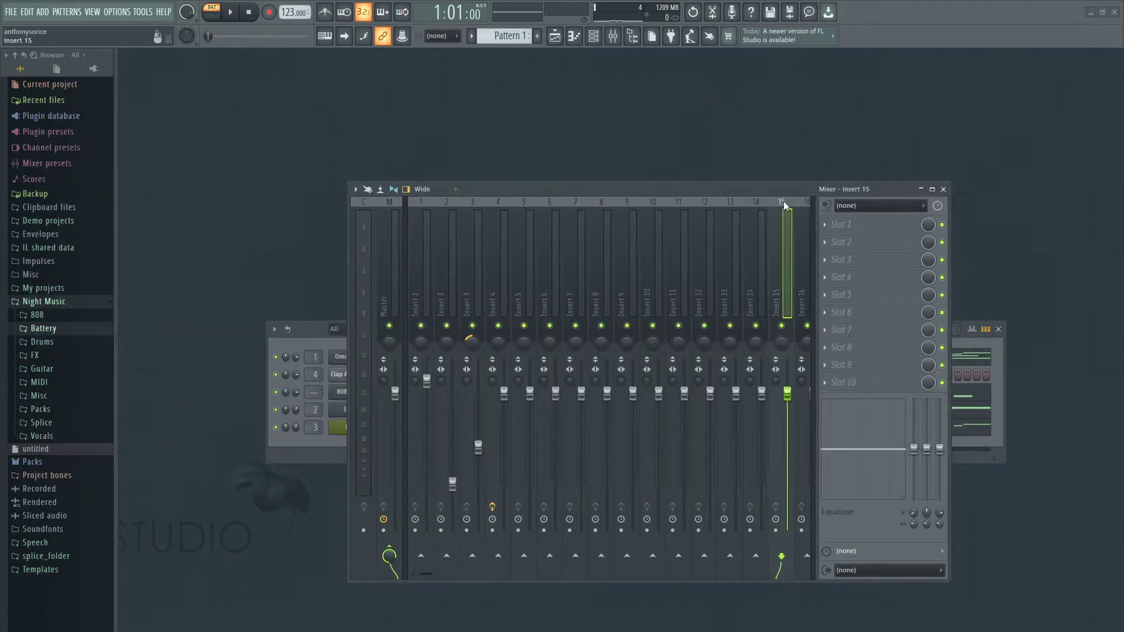
{"action": "double_click", "coordinate": [788, 204]}
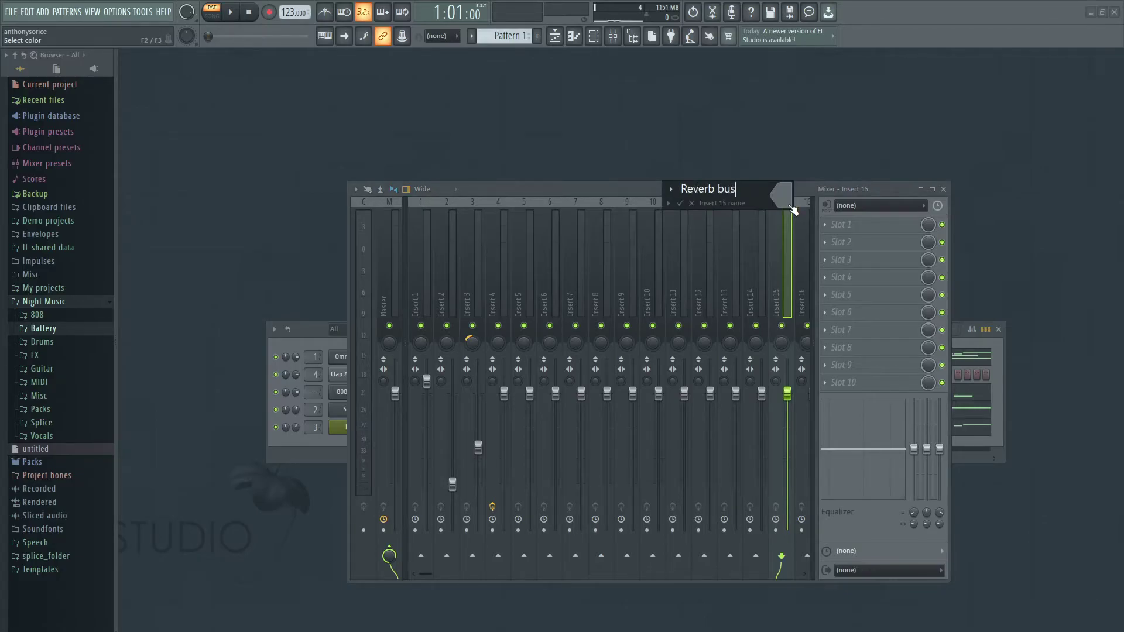
{"action": "type", "text": "Reverb bus"}
{"action": "left_click", "coordinate": [791, 208]}
{"action": "left_click", "coordinate": [867, 257]}
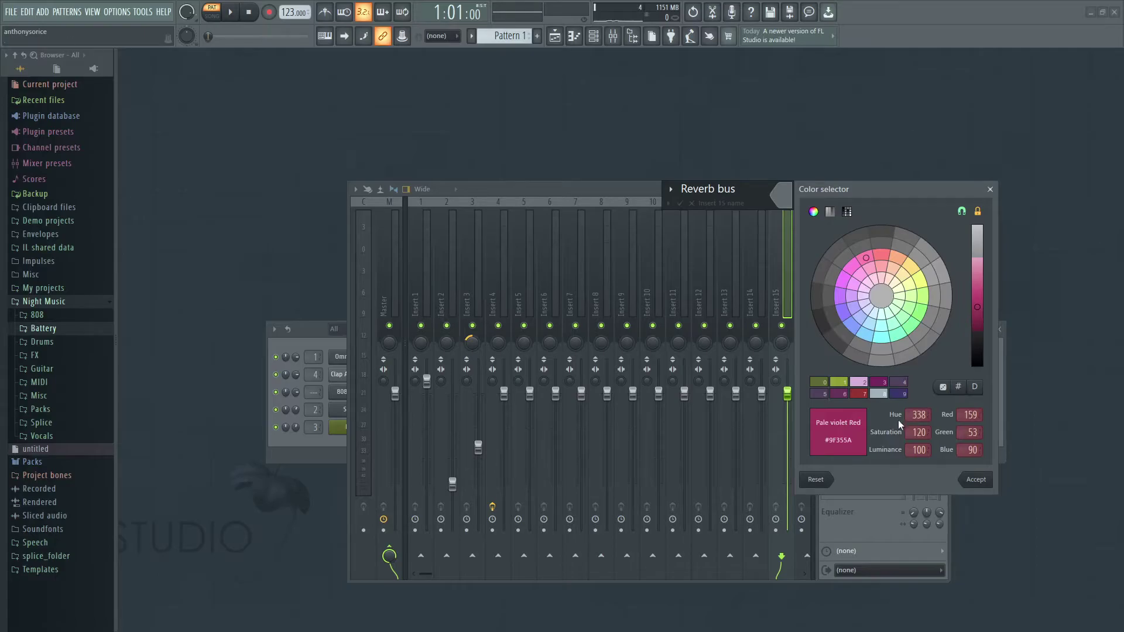
{"action": "left_click", "coordinate": [986, 479]}
{"action": "left_click", "coordinate": [683, 206]}
Step: Load Fruity Reeverb 2 in the Reverb bus's first effect slot, with the dry level fully down and the wet level raised
{"action": "left_click", "coordinate": [849, 229]}
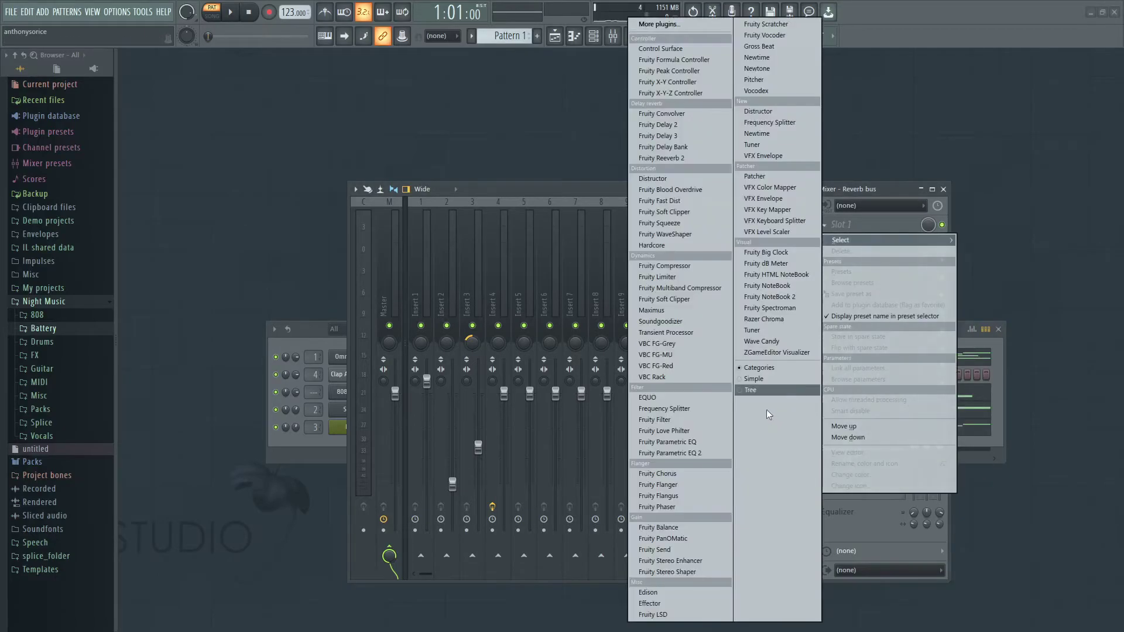
{"action": "left_click", "coordinate": [685, 158]}
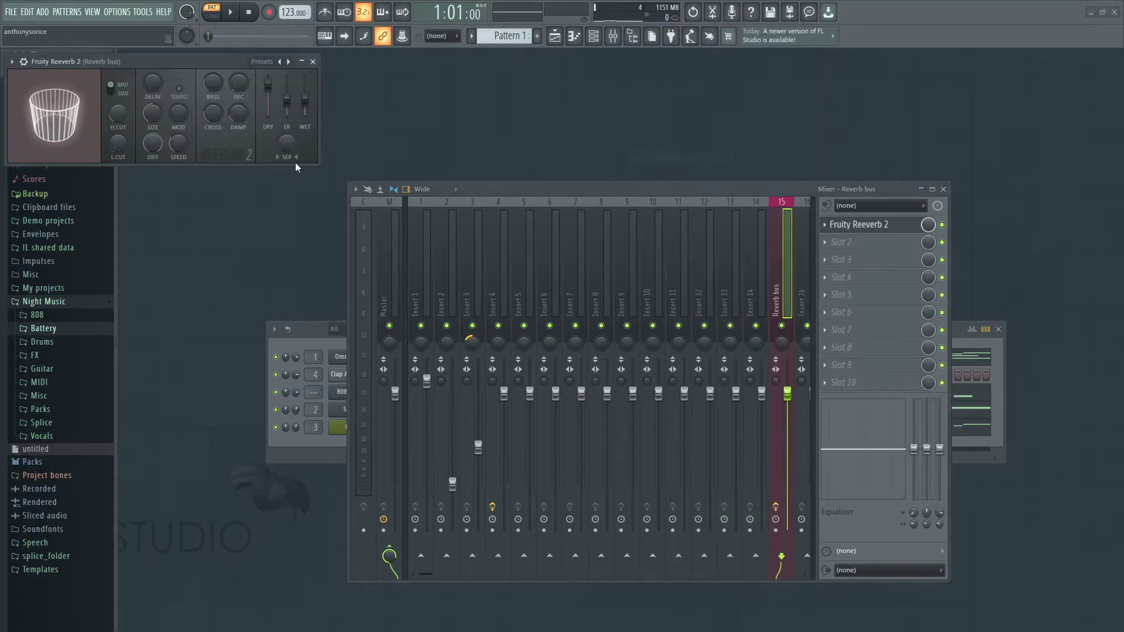
{"action": "left_click_drag", "start_coordinate": [204, 57], "coordinate": [799, 394]}
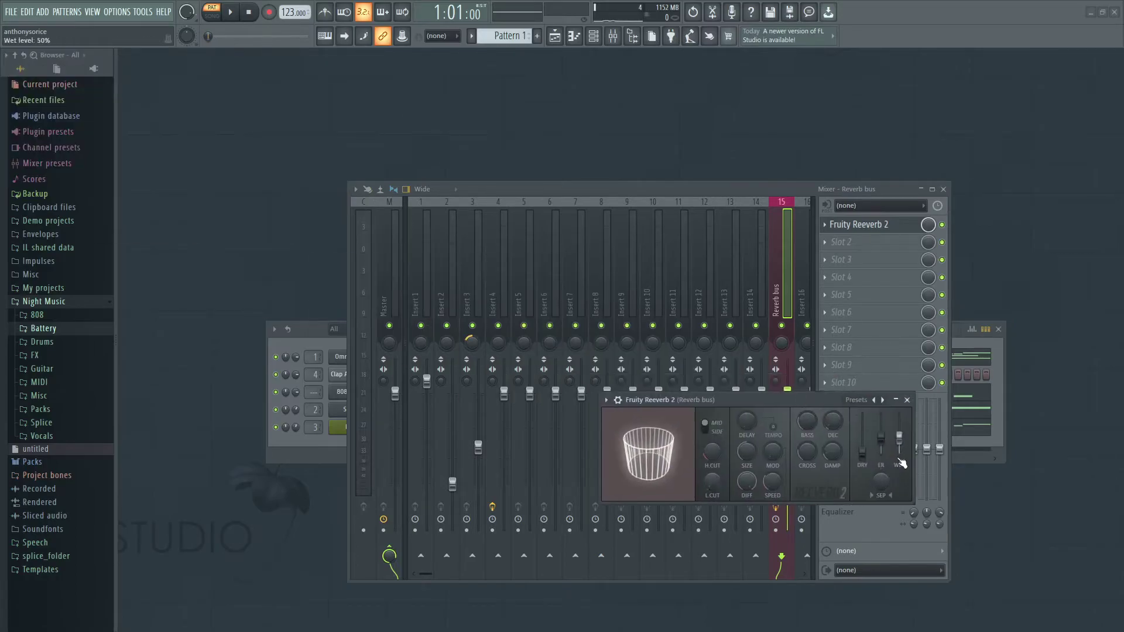
{"action": "left_click", "coordinate": [907, 400]}
Step: Rename mixer insert 3 as bells and insert 1 as Main
{"action": "left_click", "coordinate": [317, 436]}
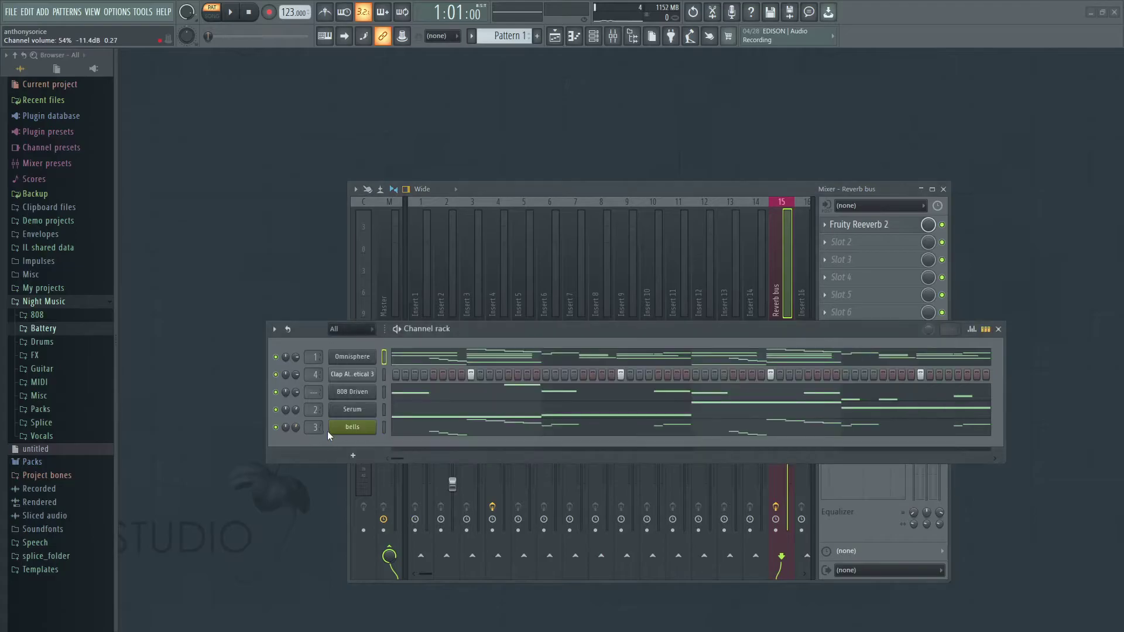
{"action": "left_click", "coordinate": [469, 201]}
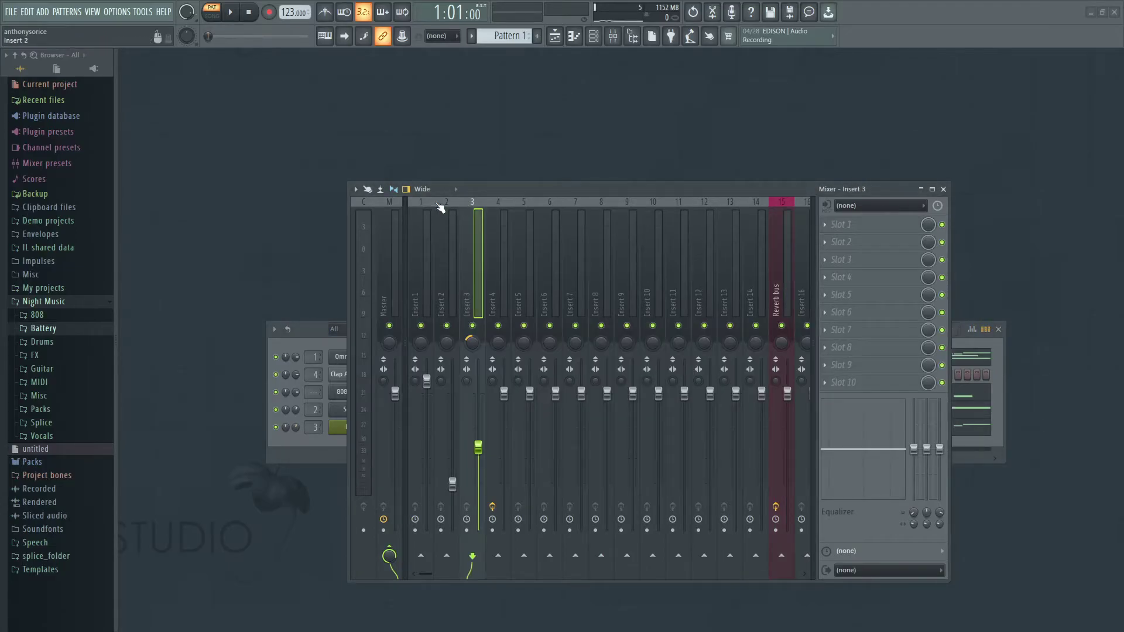
{"action": "key", "text": "F2"}
{"action": "type", "text": "bells"}
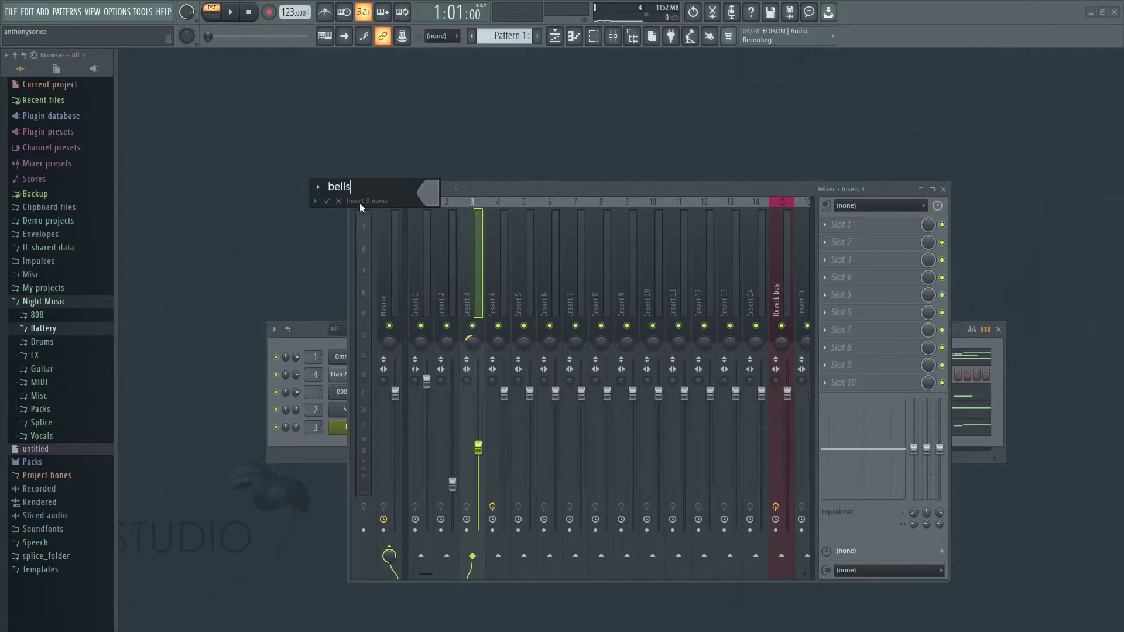
{"action": "left_click", "coordinate": [327, 201]}
{"action": "left_click", "coordinate": [412, 206]}
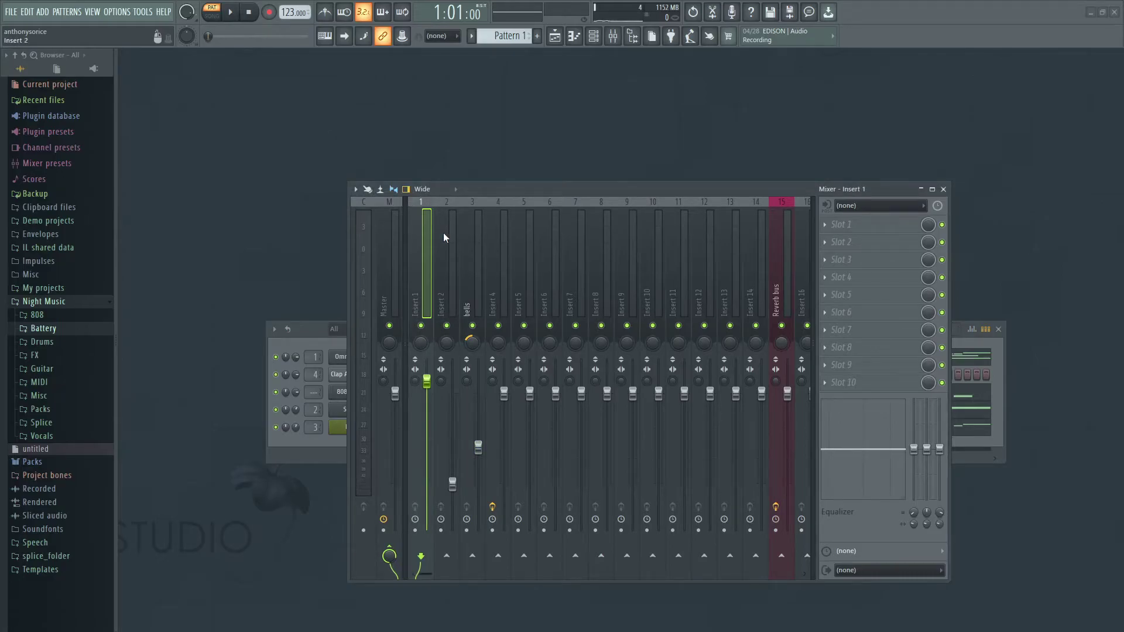
{"action": "key", "text": "F2"}
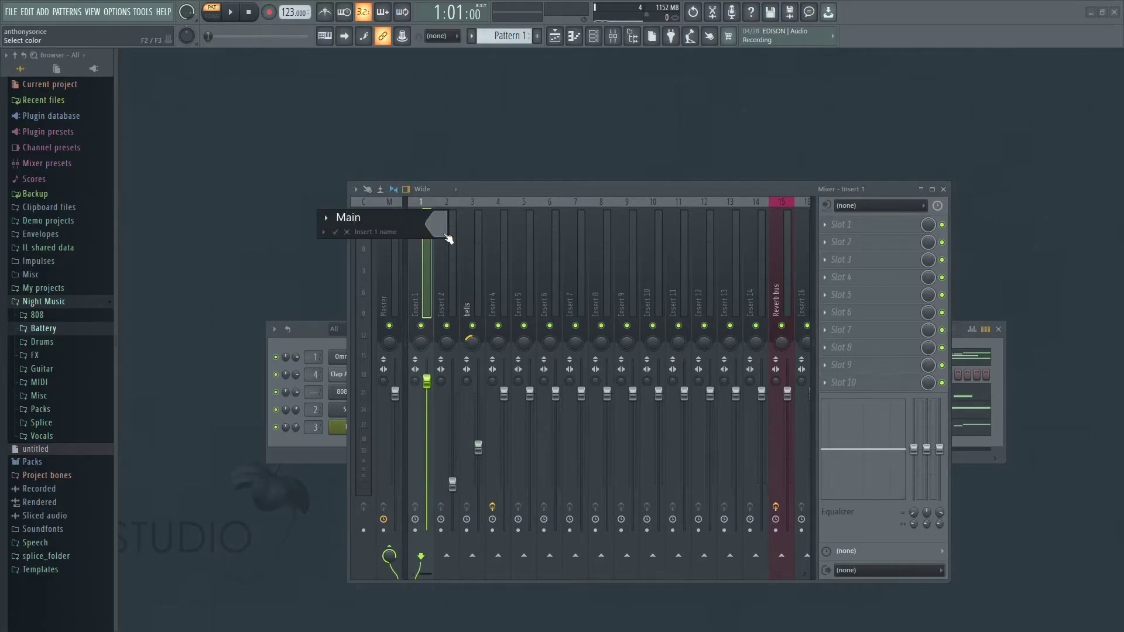
{"action": "key", "text": "Return"}
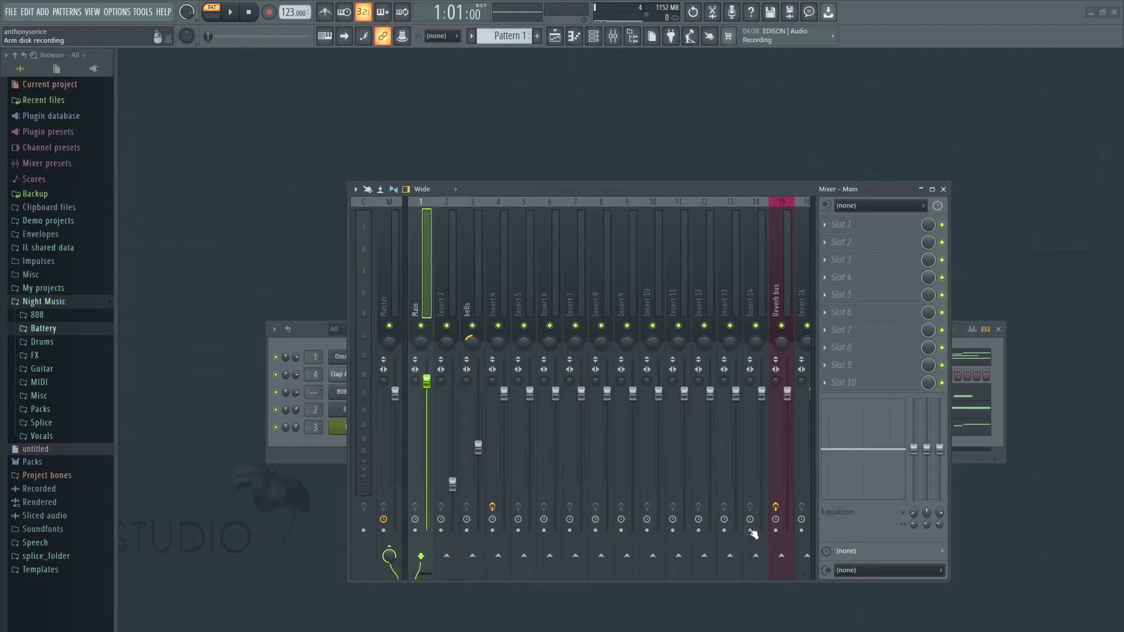
Step: Send both the Main and the bells mixer tracks to the Reverb bus while keeping their routing to the master
{"action": "right_click", "coordinate": [782, 556]}
{"action": "left_click", "coordinate": [814, 563]}
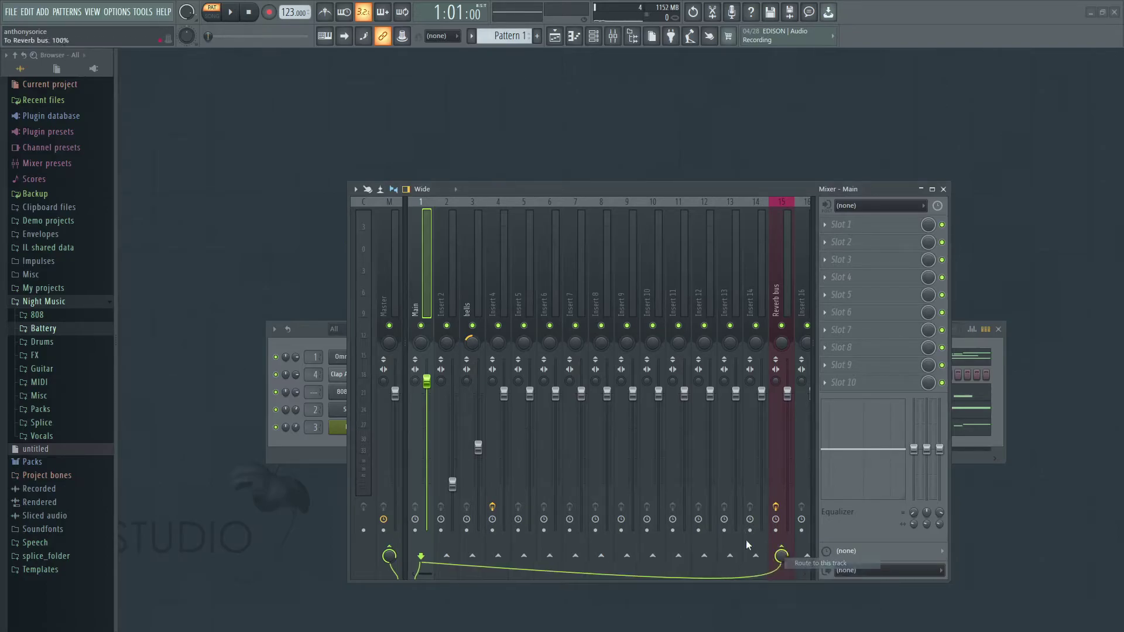
{"action": "left_click", "coordinate": [475, 202]}
{"action": "right_click", "coordinate": [789, 568]}
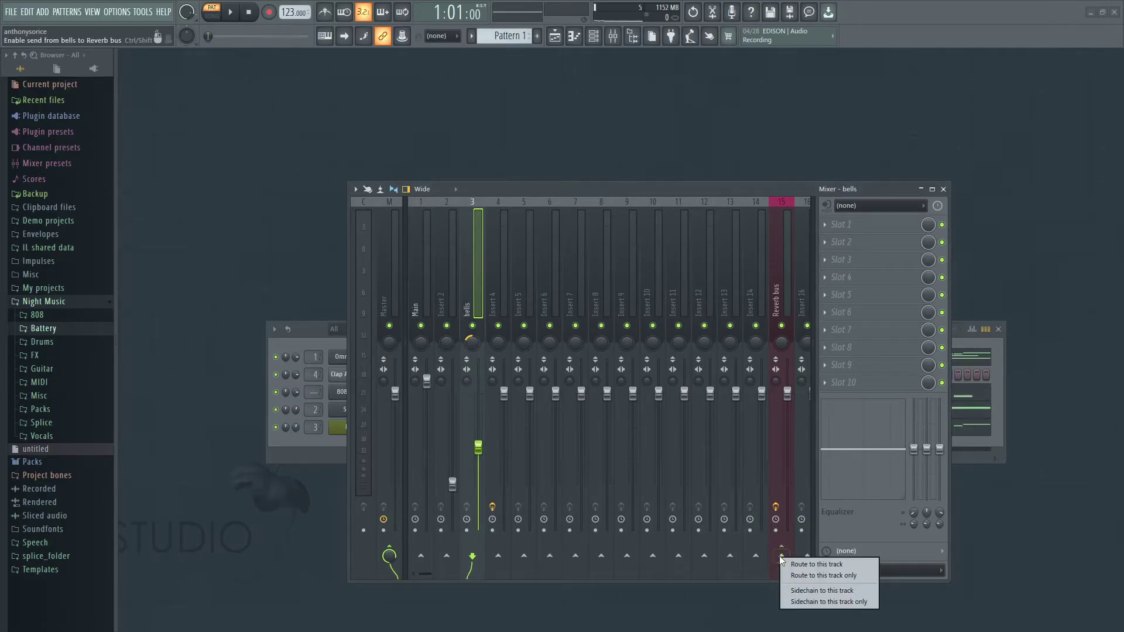
{"action": "left_click", "coordinate": [789, 564]}
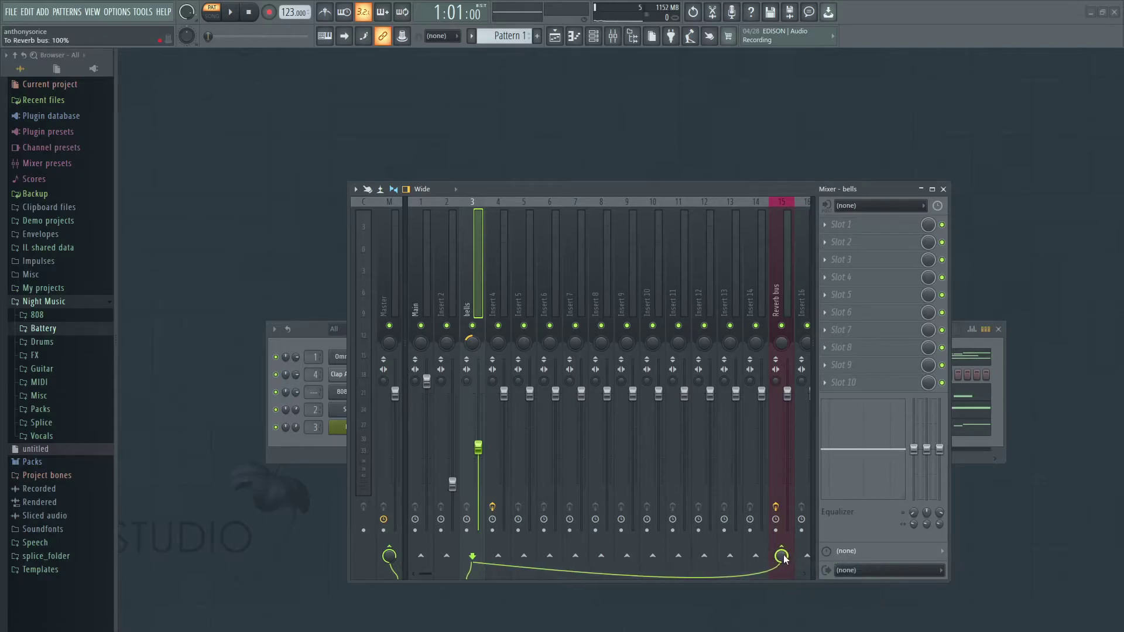
Step: Check the Main and bells sends, then play the pattern and lower the Reverb bus volume to 60%
{"action": "left_click", "coordinate": [776, 203]}
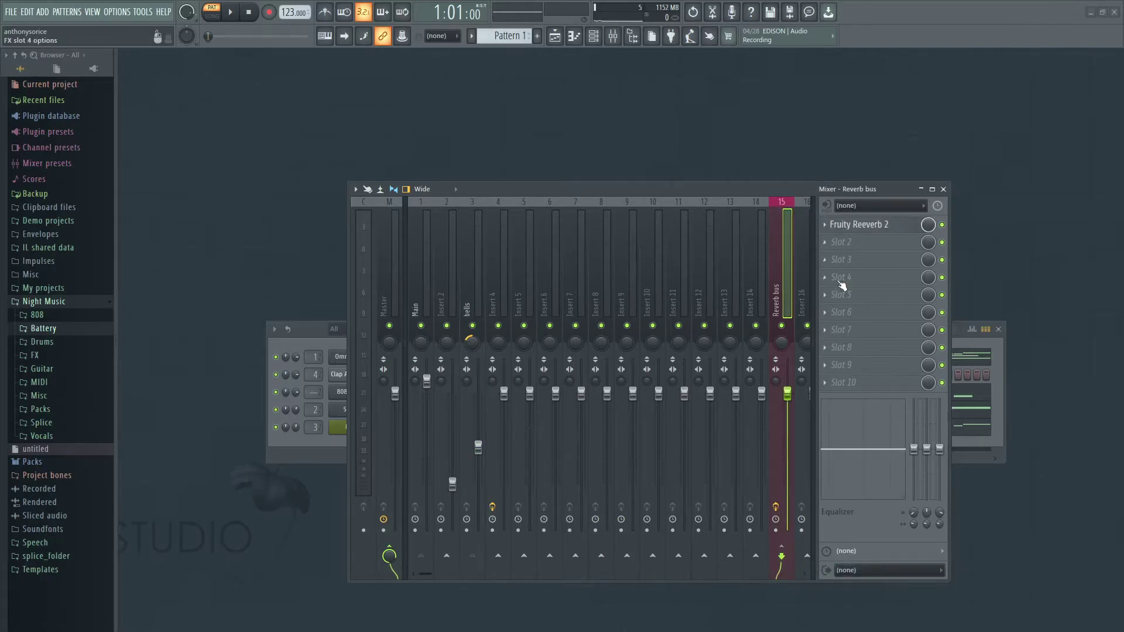
{"action": "left_click", "coordinate": [420, 200]}
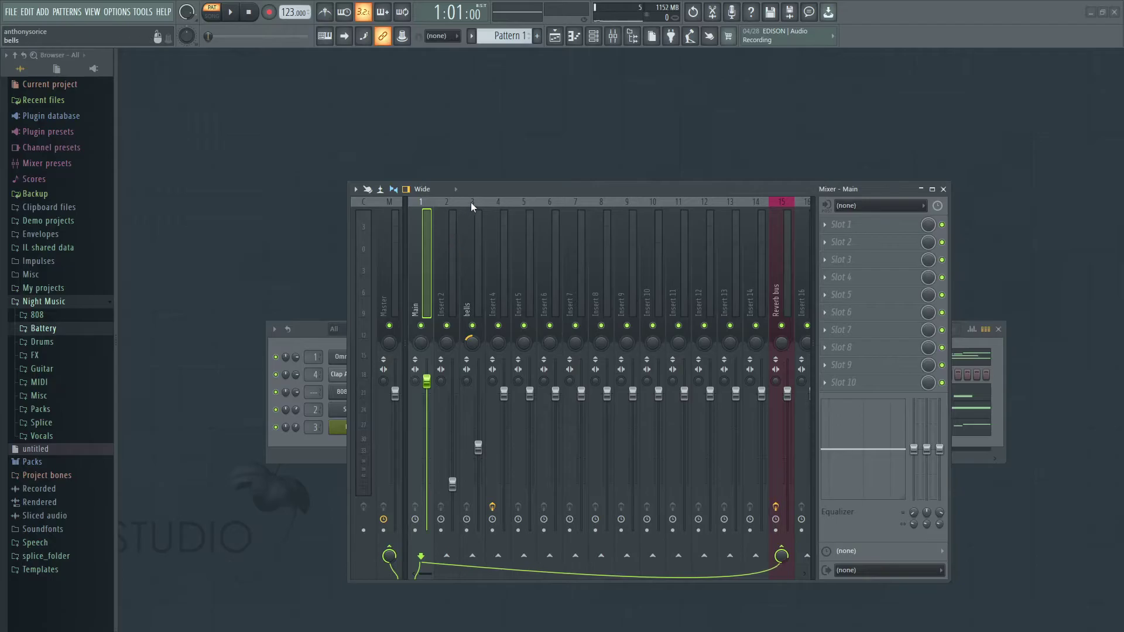
{"action": "left_click", "coordinate": [470, 203]}
{"action": "left_click", "coordinate": [786, 206]}
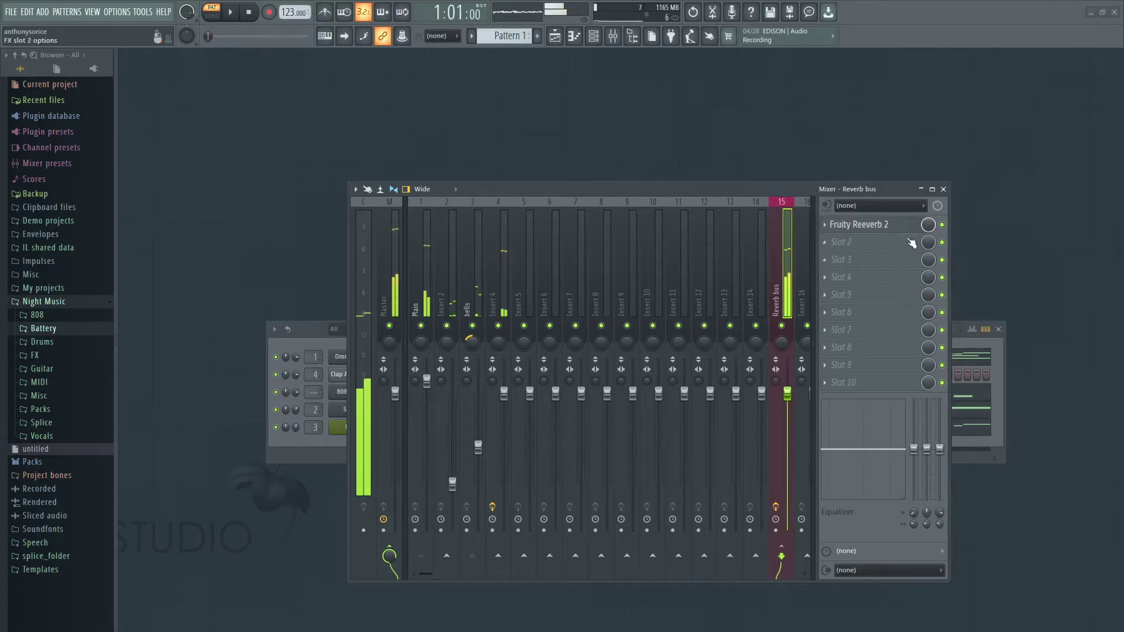
{"action": "key", "text": "space"}
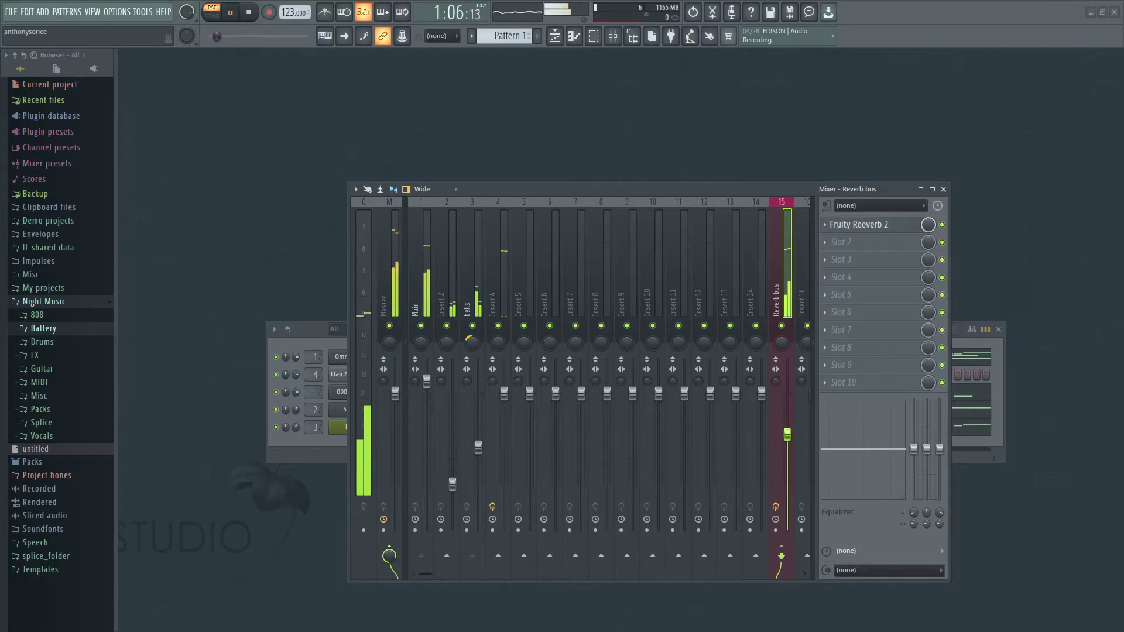
{"action": "left_click_drag", "start_coordinate": [787, 435], "coordinate": [788, 449]}
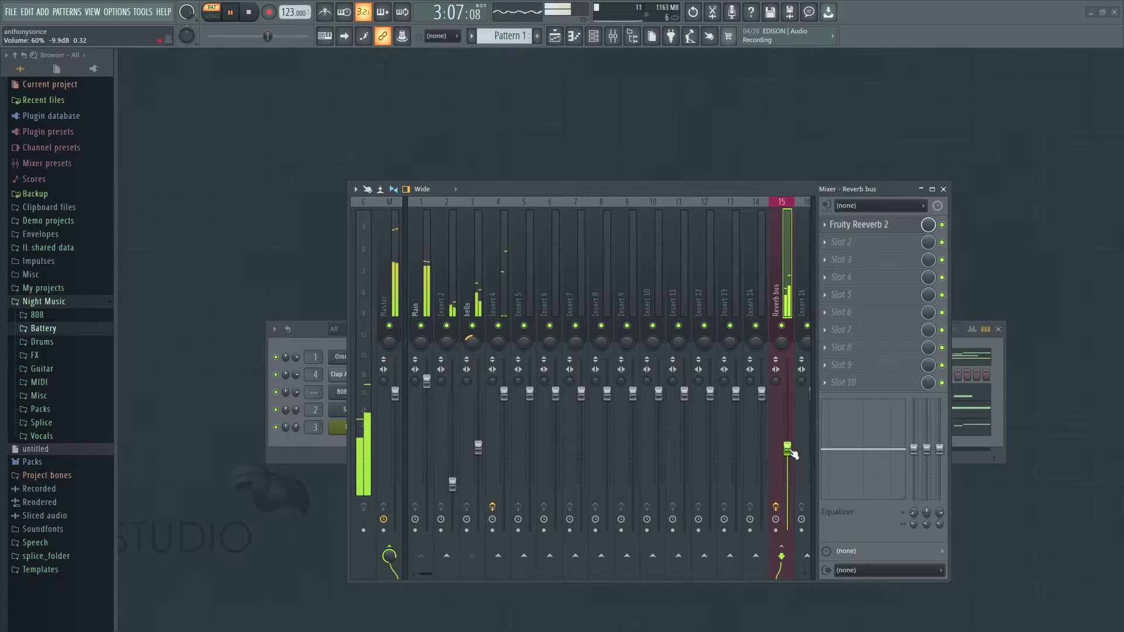
Step: Stop playback and raise the low cut of the Reverb bus's Fruity Reeverb 2 to about 475 Hz
{"action": "left_click", "coordinate": [859, 225]}
{"action": "key", "text": "space"}
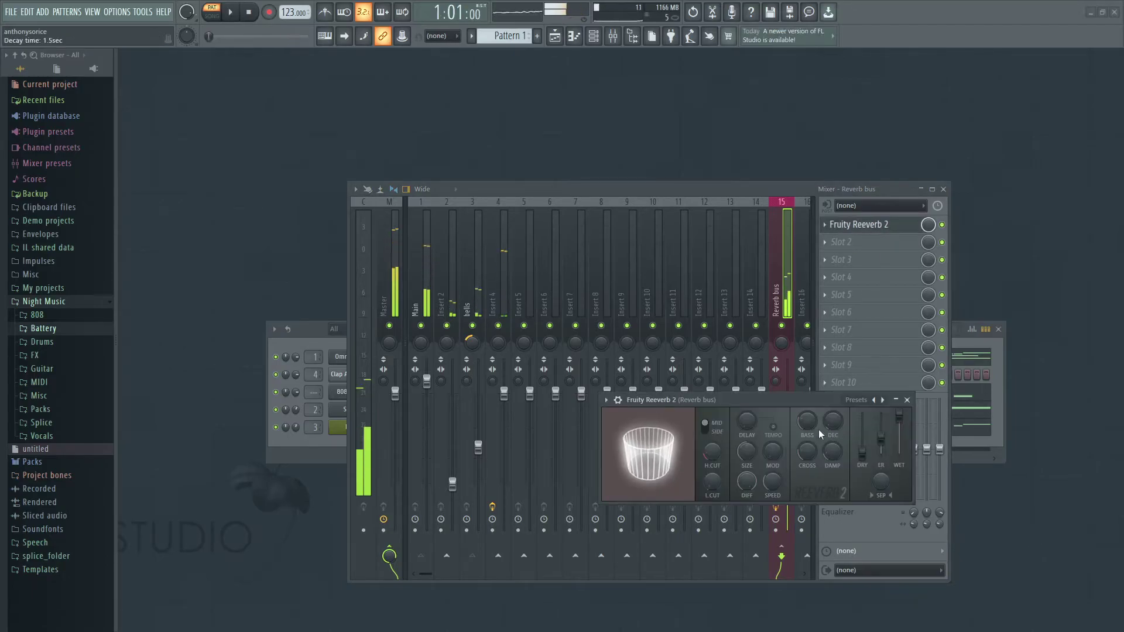
{"action": "left_click_drag", "start_coordinate": [713, 483], "coordinate": [713, 472]}
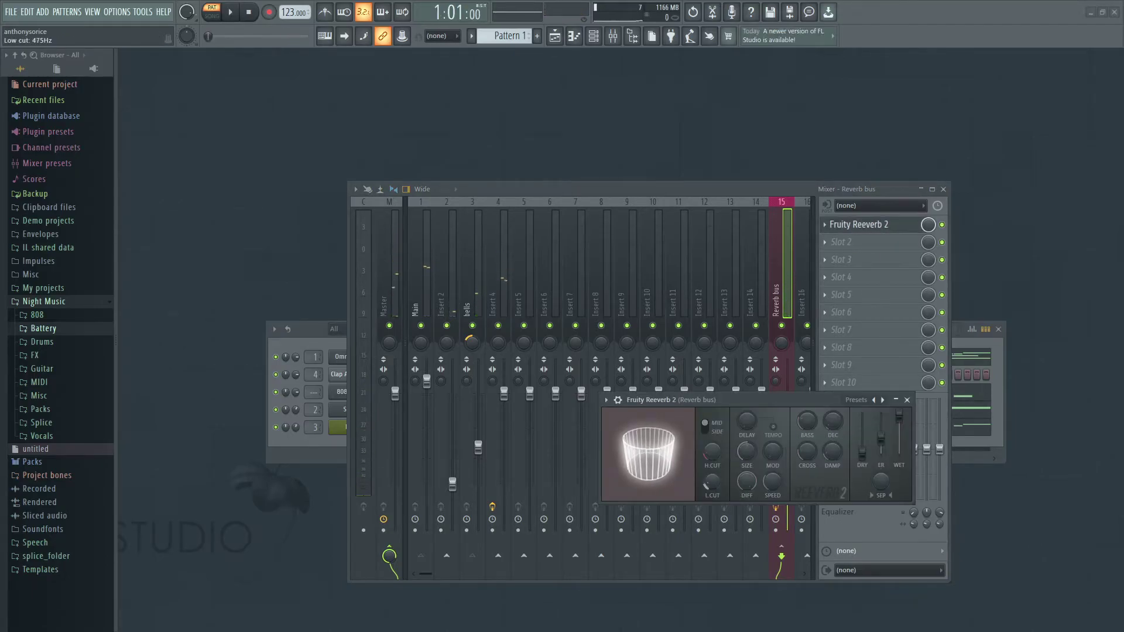
Step: Add Fruity Parametric EQ 2 in the Reverb bus's second slot, cutting the lows fully with band 1 and slightly boosting band 6 during playback
{"action": "left_click", "coordinate": [842, 242]}
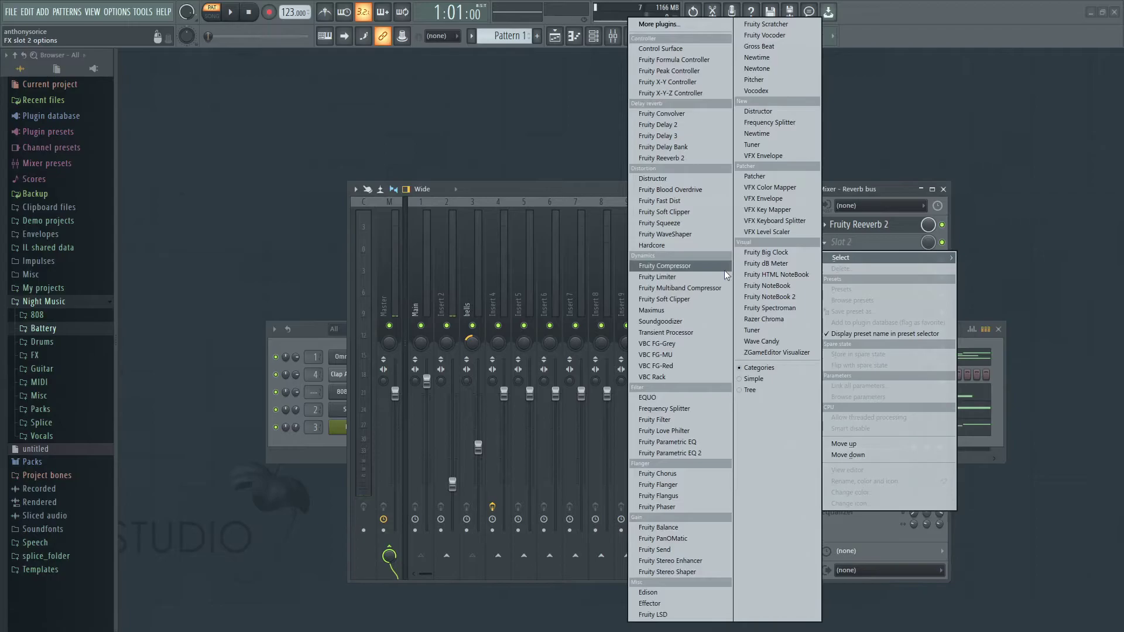
{"action": "left_click", "coordinate": [688, 455]}
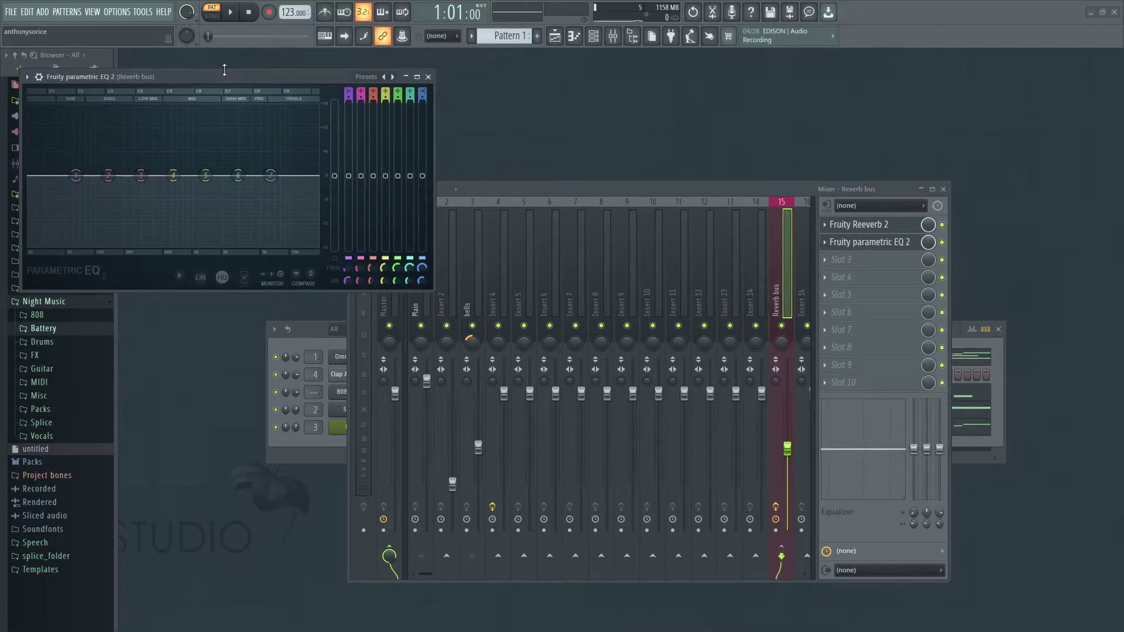
{"action": "key", "text": "space"}
{"action": "left_click_drag", "start_coordinate": [76, 175], "coordinate": [120, 246]}
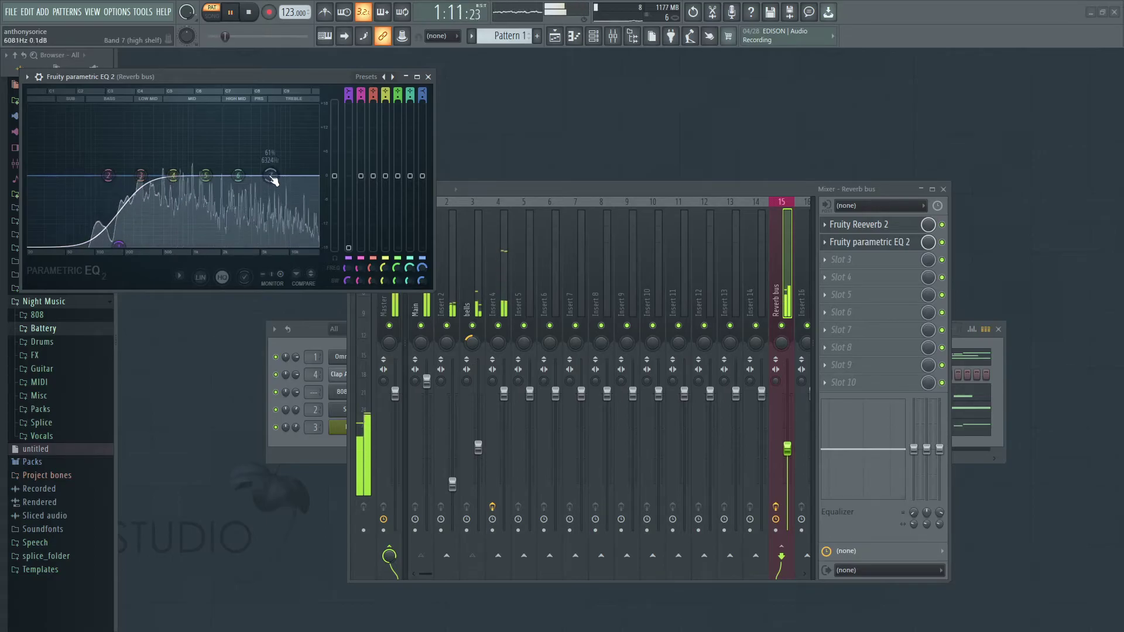
{"action": "left_click_drag", "start_coordinate": [239, 176], "coordinate": [242, 174]}
Step: Lower the Reverb bus volume a little further, close the mixer and both effect windows, and stop playback
{"action": "left_click_drag", "start_coordinate": [787, 449], "coordinate": [788, 464]}
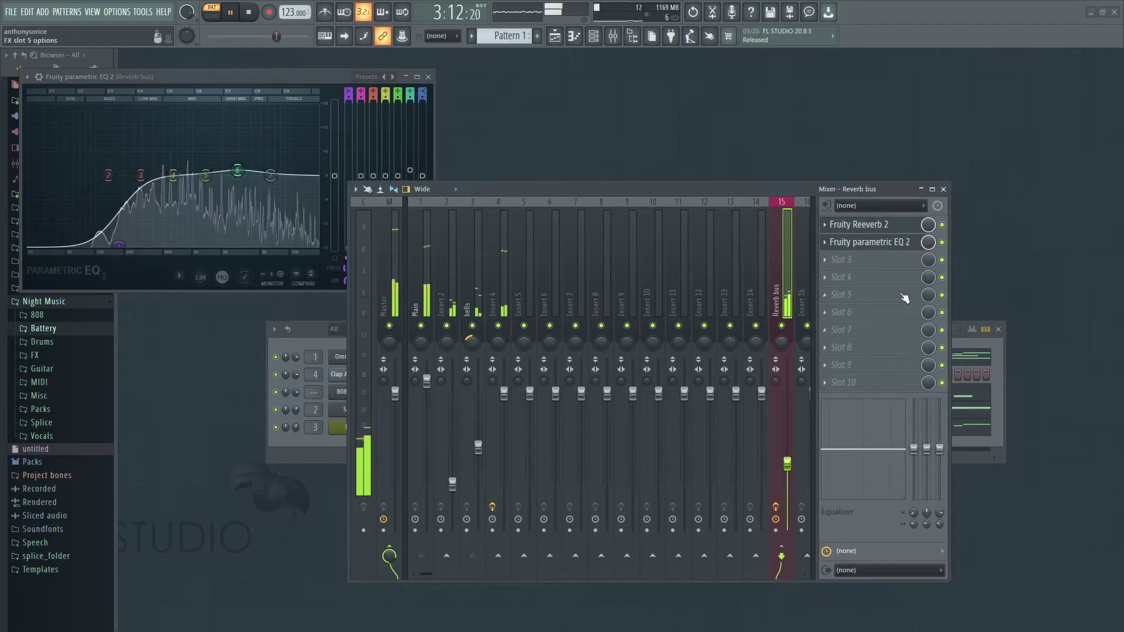
{"action": "left_click", "coordinate": [943, 189]}
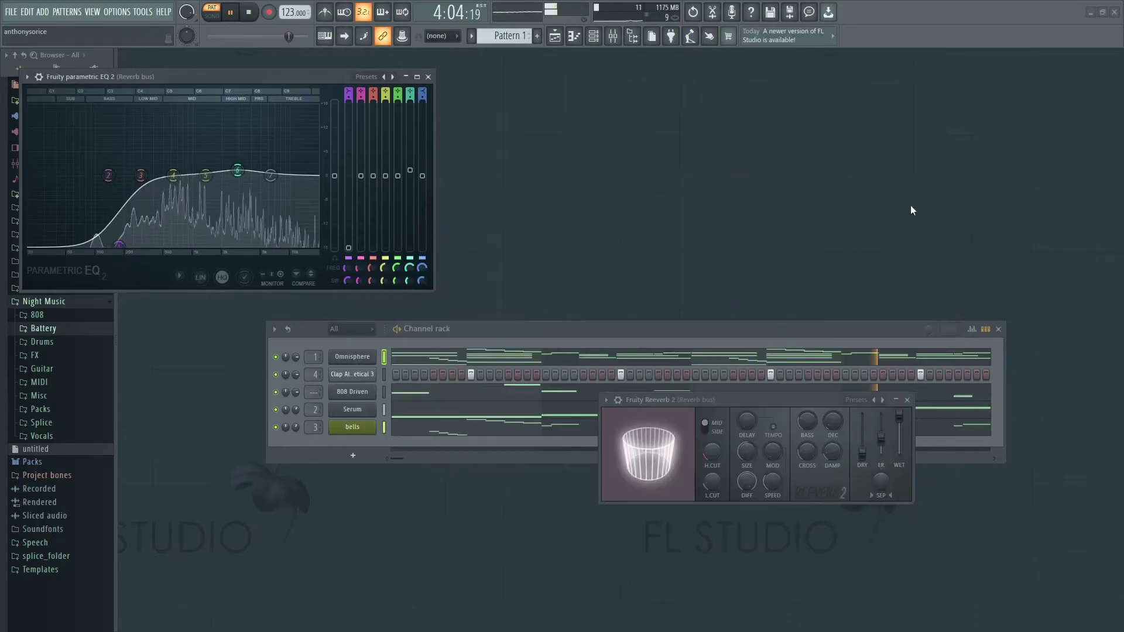
{"action": "left_click", "coordinate": [907, 400]}
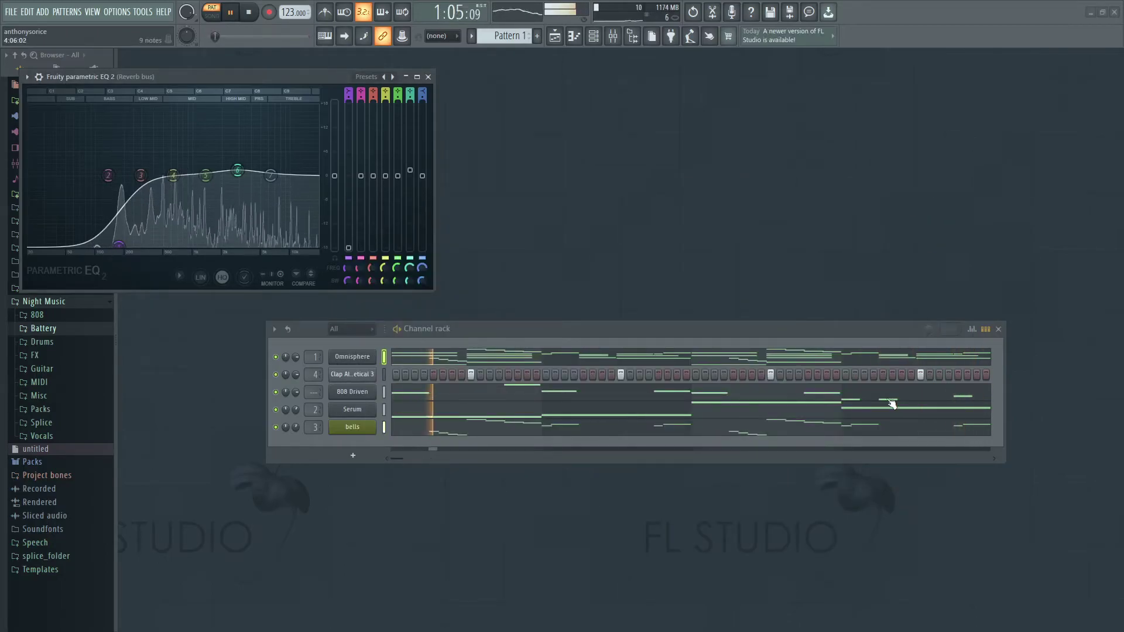
{"action": "left_click", "coordinate": [428, 77]}
{"action": "left_click", "coordinate": [248, 13]}
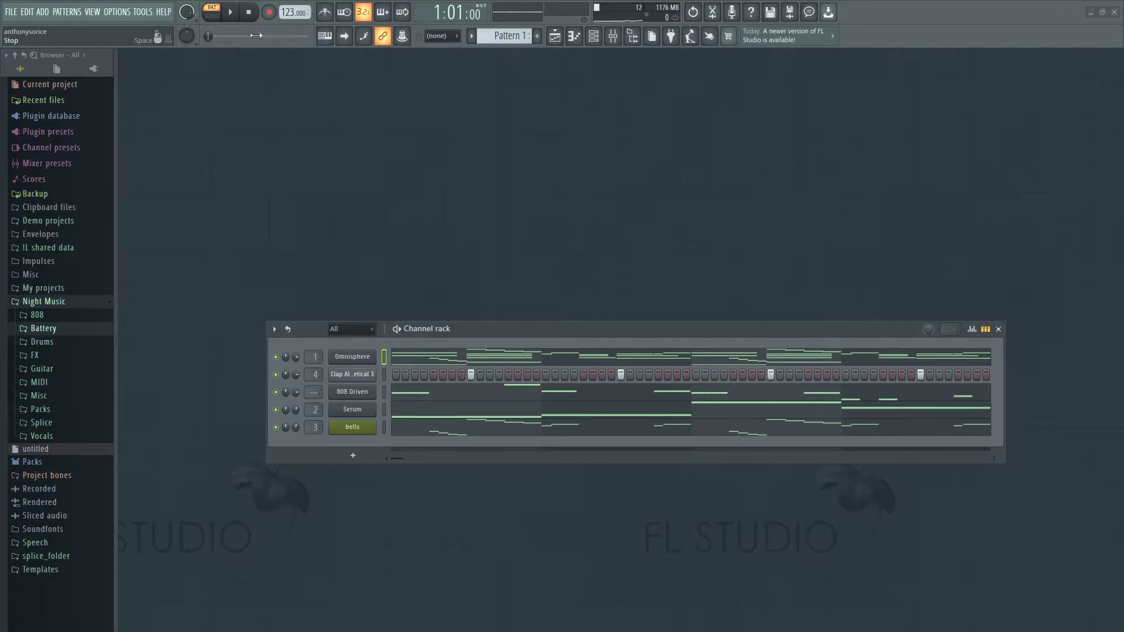
Step: Add a FLEX channel, load the Grand Piano preset from the Essential Pianos pack, and close the plugin window
{"action": "left_click", "coordinate": [364, 461]}
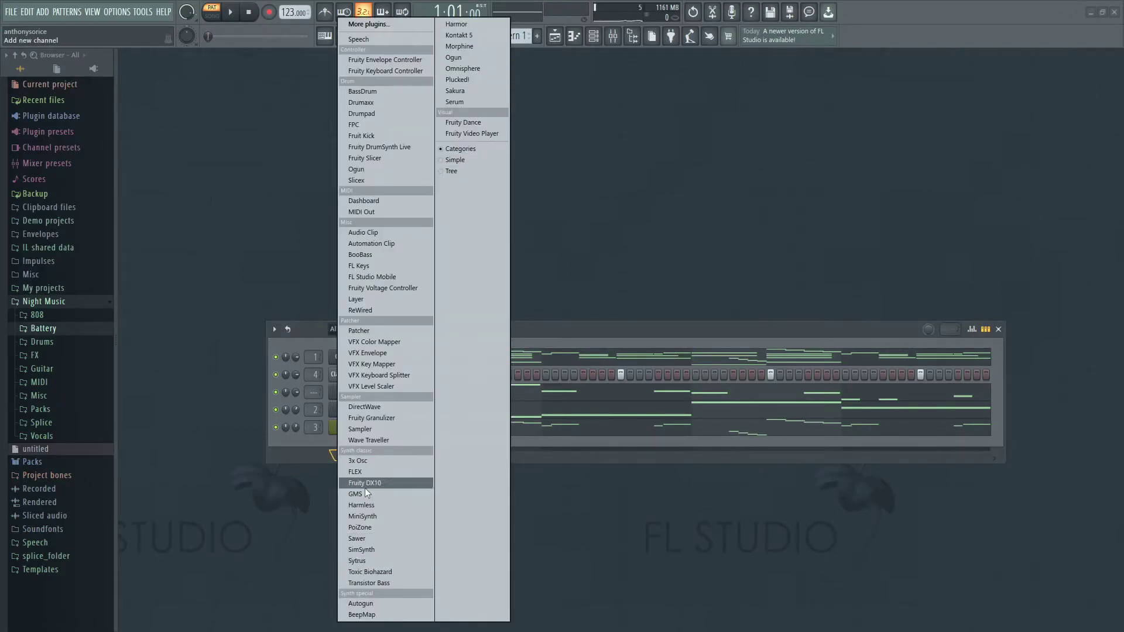
{"action": "left_click", "coordinate": [370, 472]}
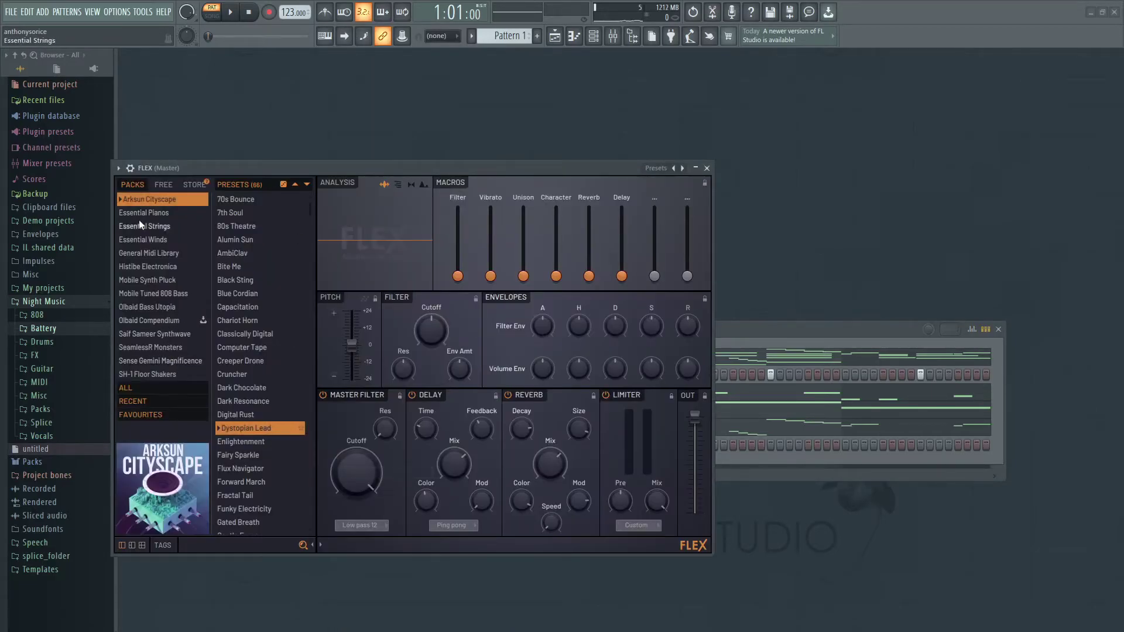
{"action": "left_click", "coordinate": [140, 214]}
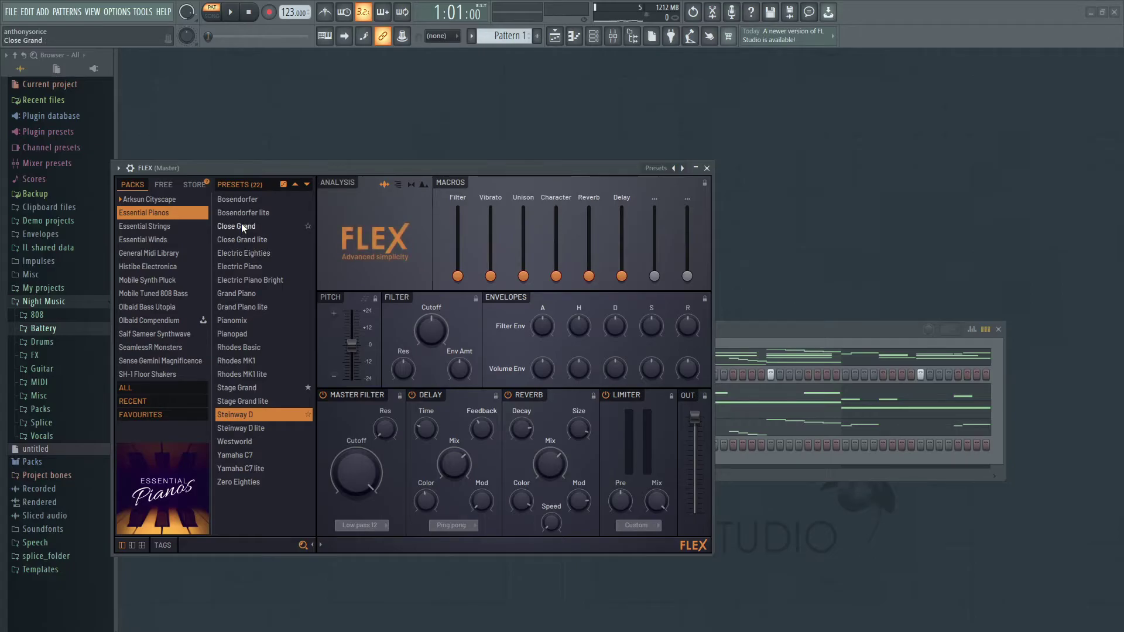
{"action": "left_click", "coordinate": [246, 293]}
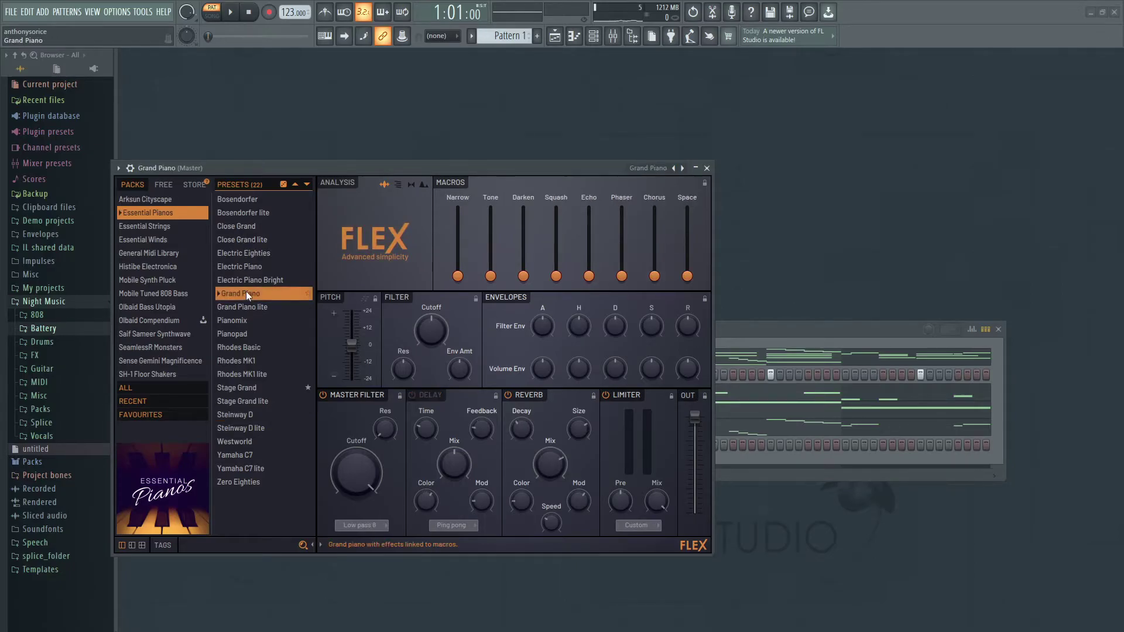
{"action": "left_click", "coordinate": [697, 169]}
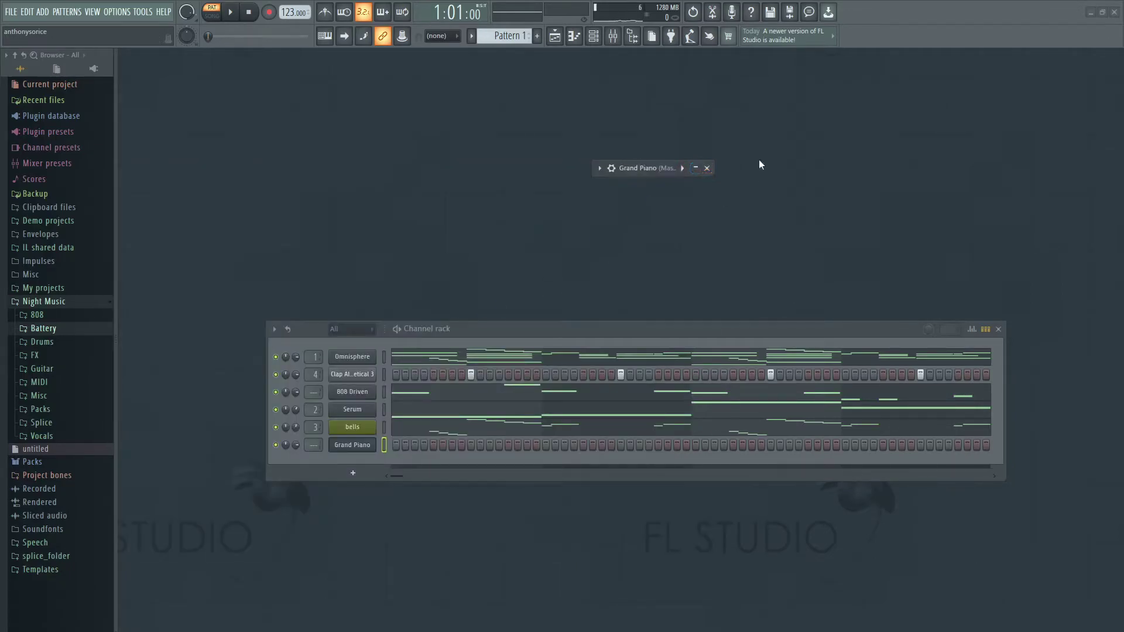
{"action": "left_click", "coordinate": [706, 169]}
{"action": "left_click", "coordinate": [364, 446]}
{"action": "left_click", "coordinate": [696, 169]}
{"action": "left_click", "coordinate": [707, 168]}
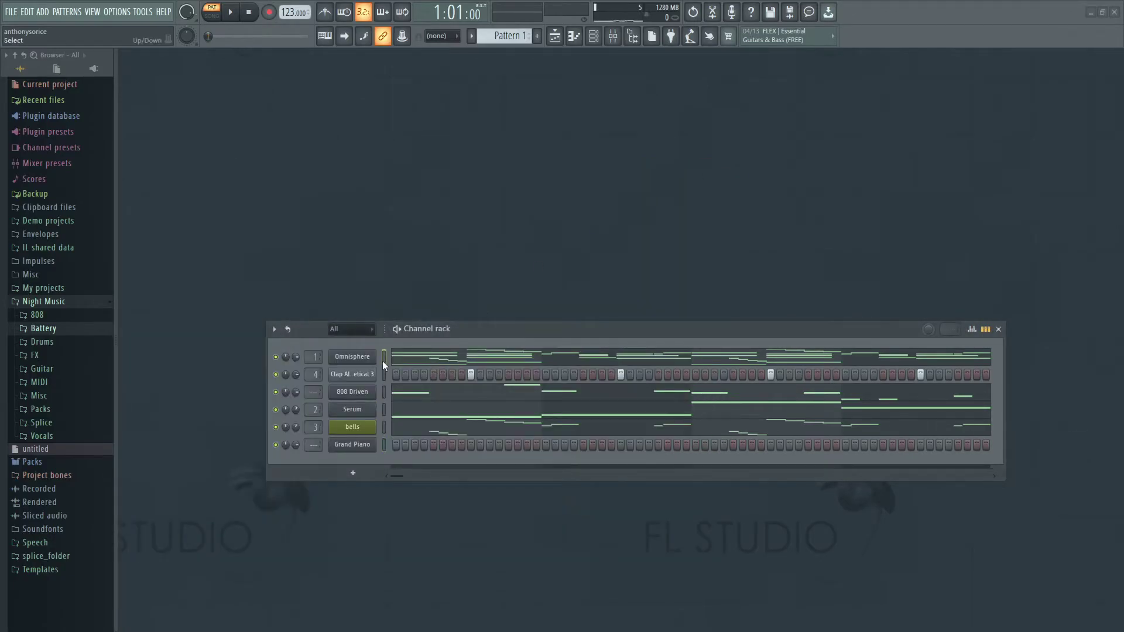
Step: Copy the Omnisphere channel's notes into the Grand Piano channel and open them in the piano roll
{"action": "right_click", "coordinate": [386, 446]}
{"action": "left_click", "coordinate": [413, 445]}
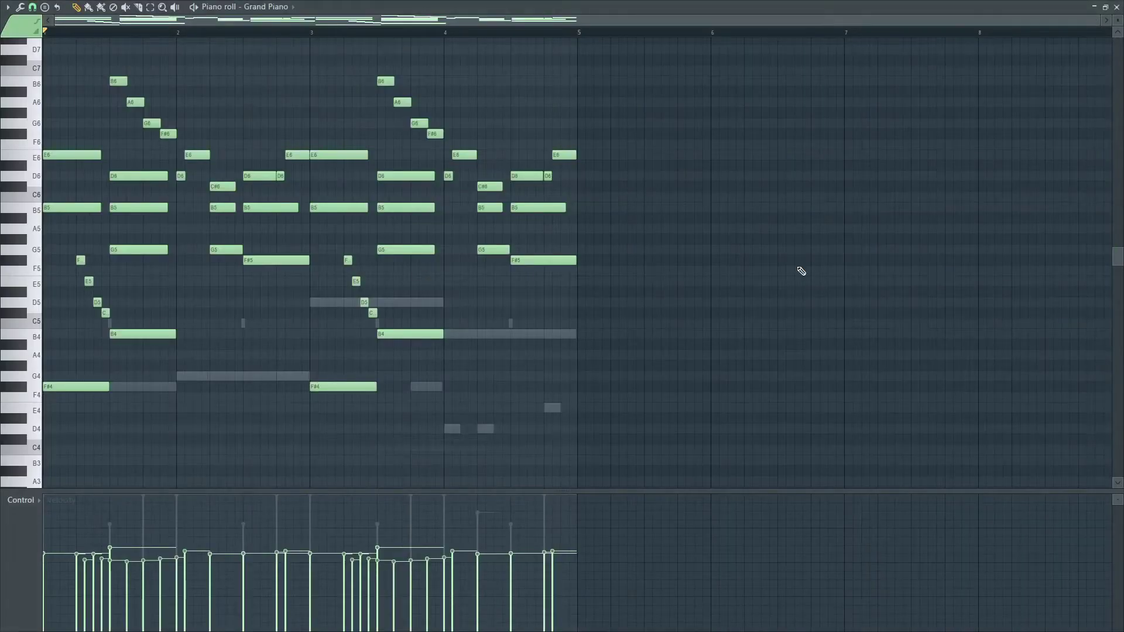
{"action": "scroll", "coordinate": [645, 385], "scroll_direction": "up", "scroll_amount": 2}
{"action": "left_click_drag", "start_coordinate": [568, 22], "coordinate": [410, 22]}
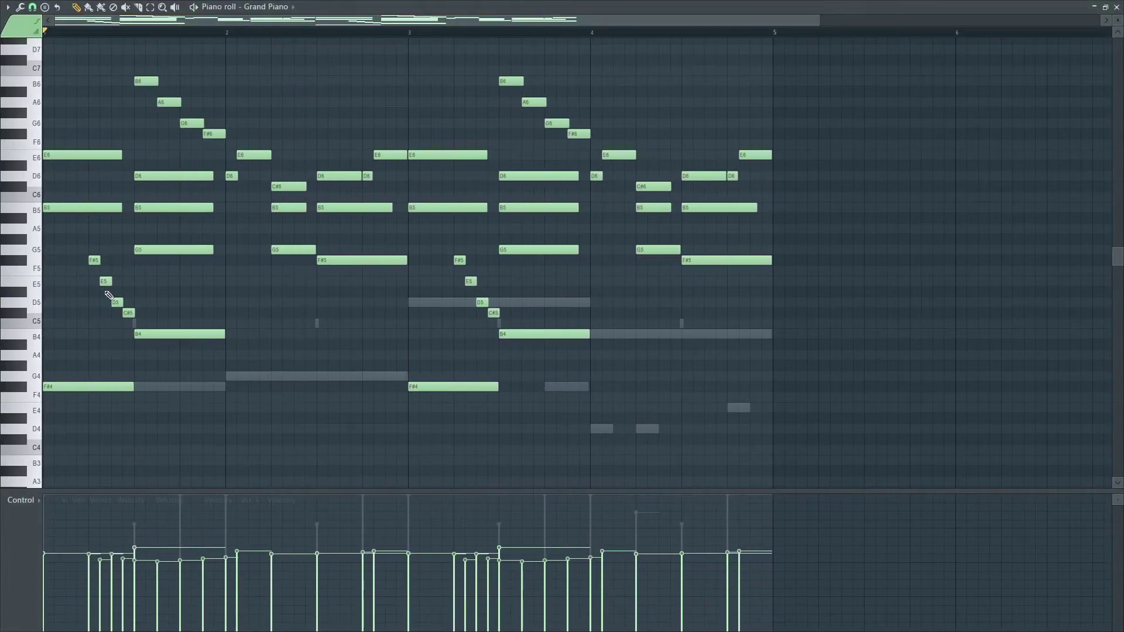
Step: Delete the short descending runs and the short D6 and E6 passing notes across all four bars, leaving only the chord notes
{"action": "left_click_drag", "start_coordinate": [98, 268], "coordinate": [126, 315]}
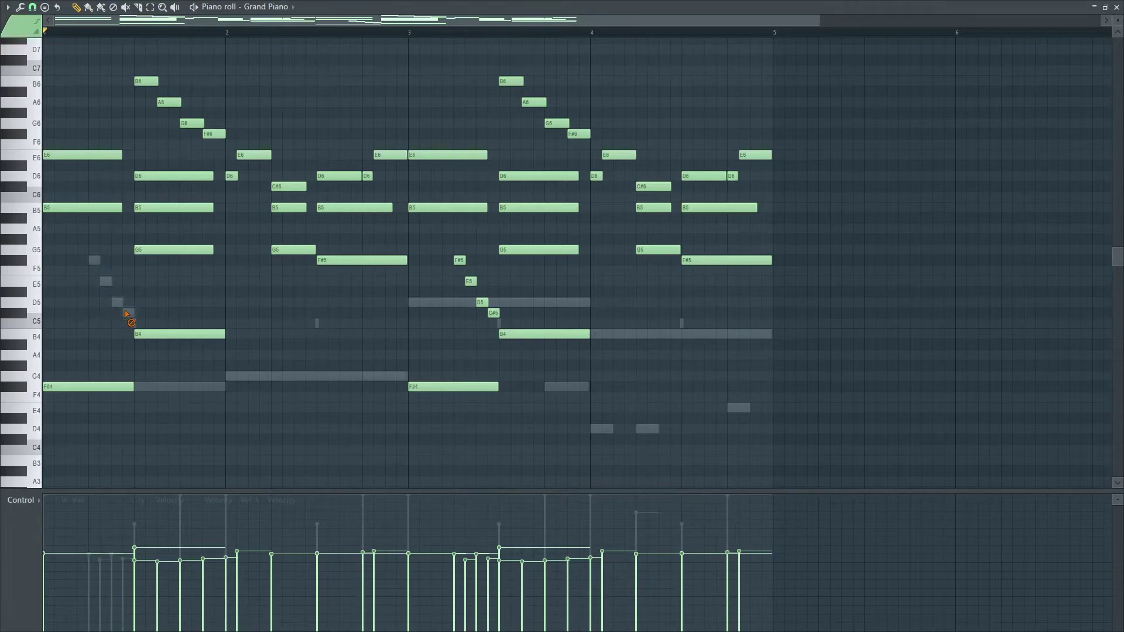
{"action": "left_click_drag", "start_coordinate": [147, 78], "coordinate": [210, 135]}
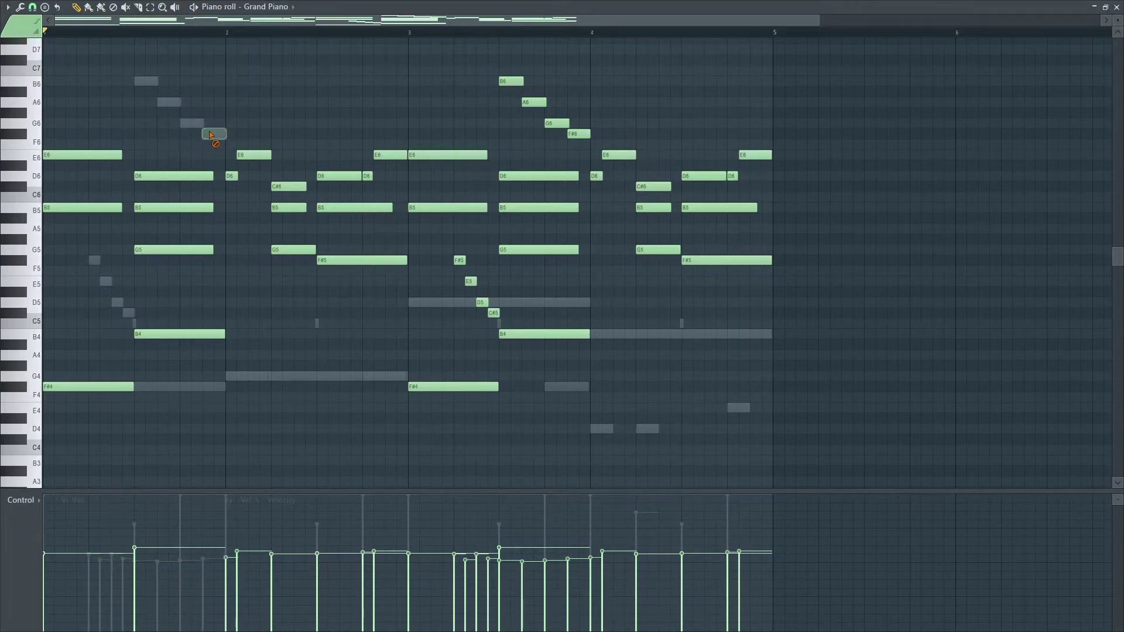
{"action": "left_click_drag", "start_coordinate": [235, 172], "coordinate": [245, 160]}
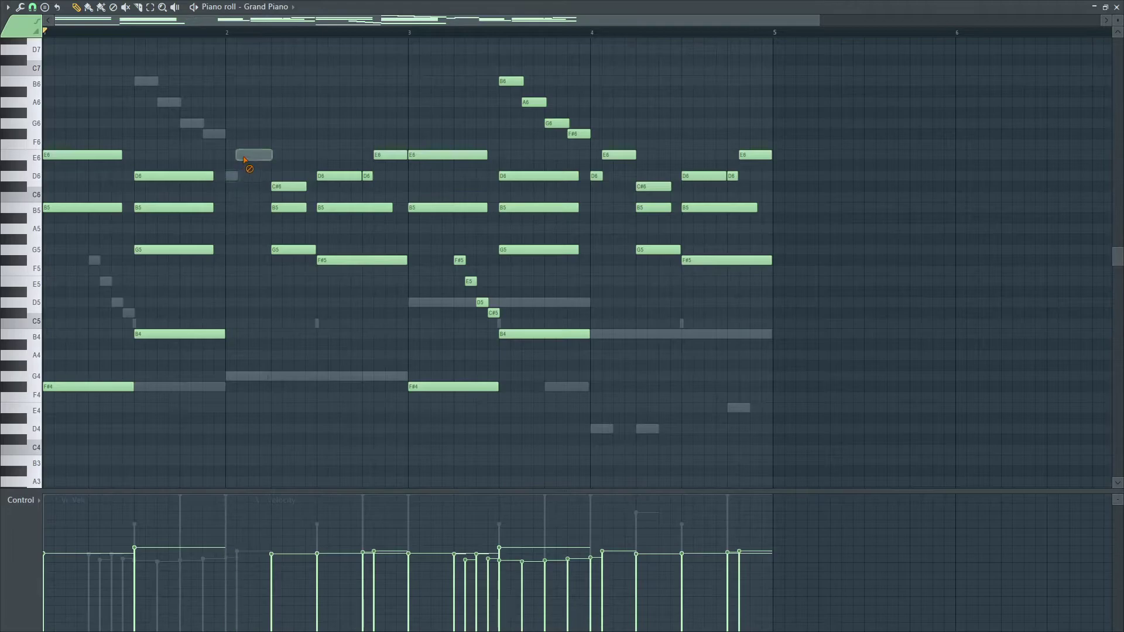
{"action": "left_click_drag", "start_coordinate": [369, 176], "coordinate": [393, 166]}
{"action": "left_click_drag", "start_coordinate": [456, 261], "coordinate": [493, 312]}
{"action": "left_click_drag", "start_coordinate": [505, 82], "coordinate": [573, 135]}
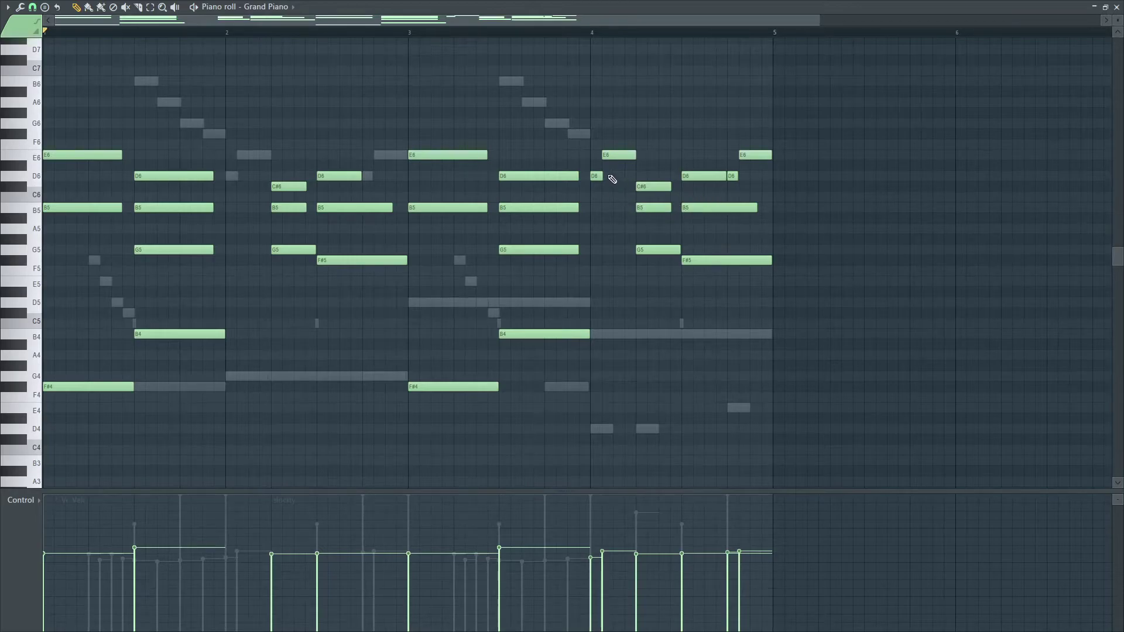
{"action": "left_click_drag", "start_coordinate": [598, 179], "coordinate": [621, 158]}
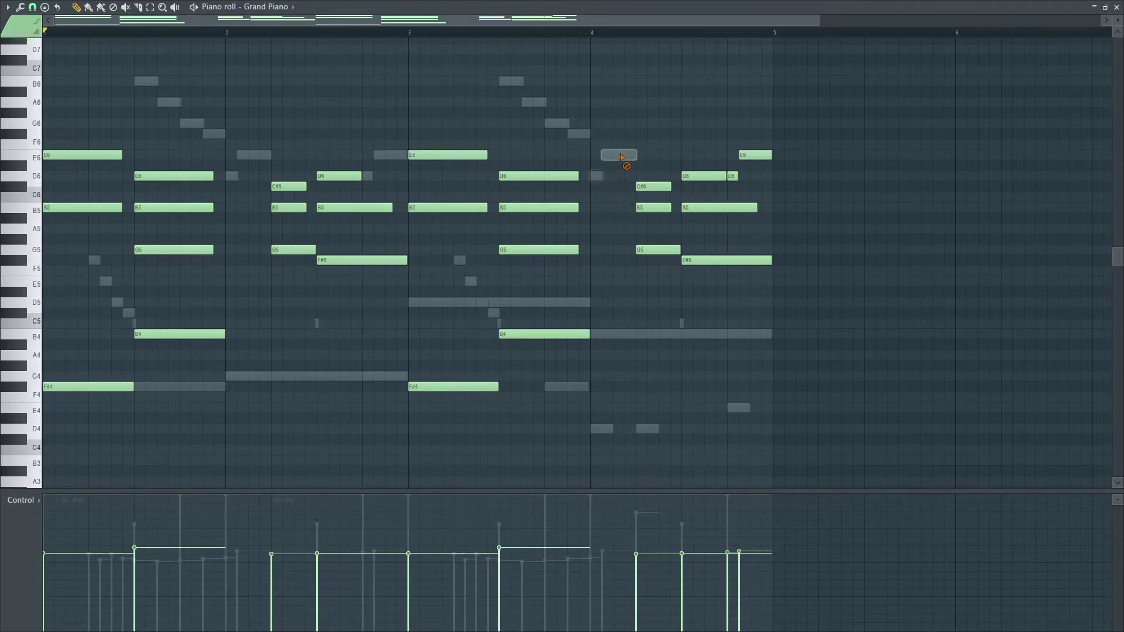
{"action": "right_click", "coordinate": [758, 157]}
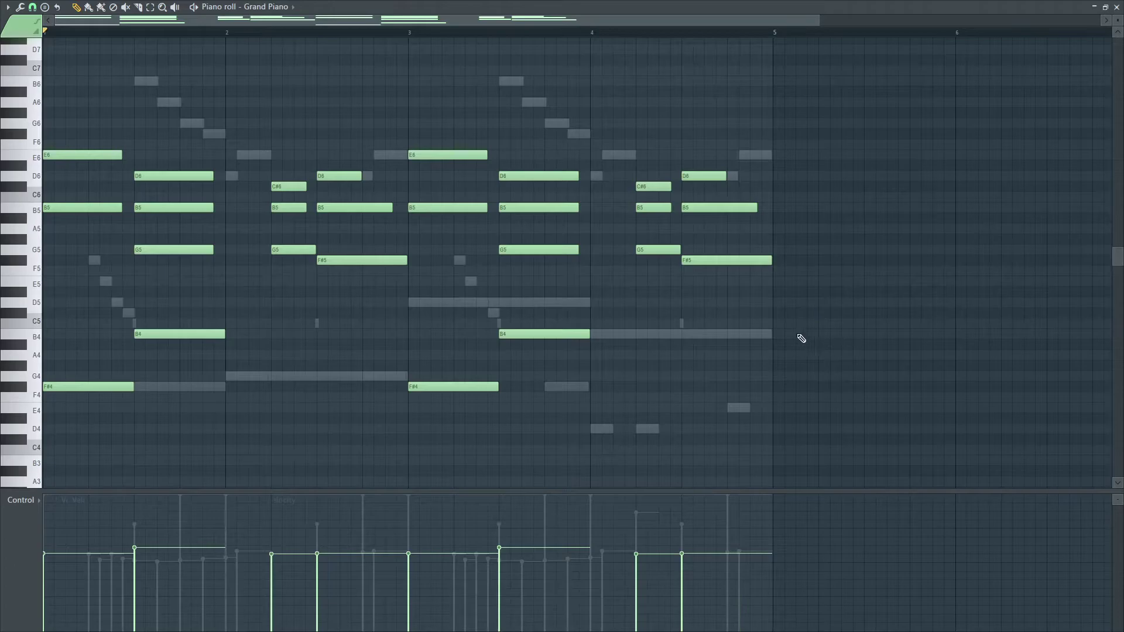
Step: Enlarge the note area, transpose all the Grand Piano notes down one octave, and close the piano roll
{"action": "left_click_drag", "start_coordinate": [234, 491], "coordinate": [204, 534]}
{"action": "left_click_drag", "start_coordinate": [834, 431], "coordinate": [47, 144]}
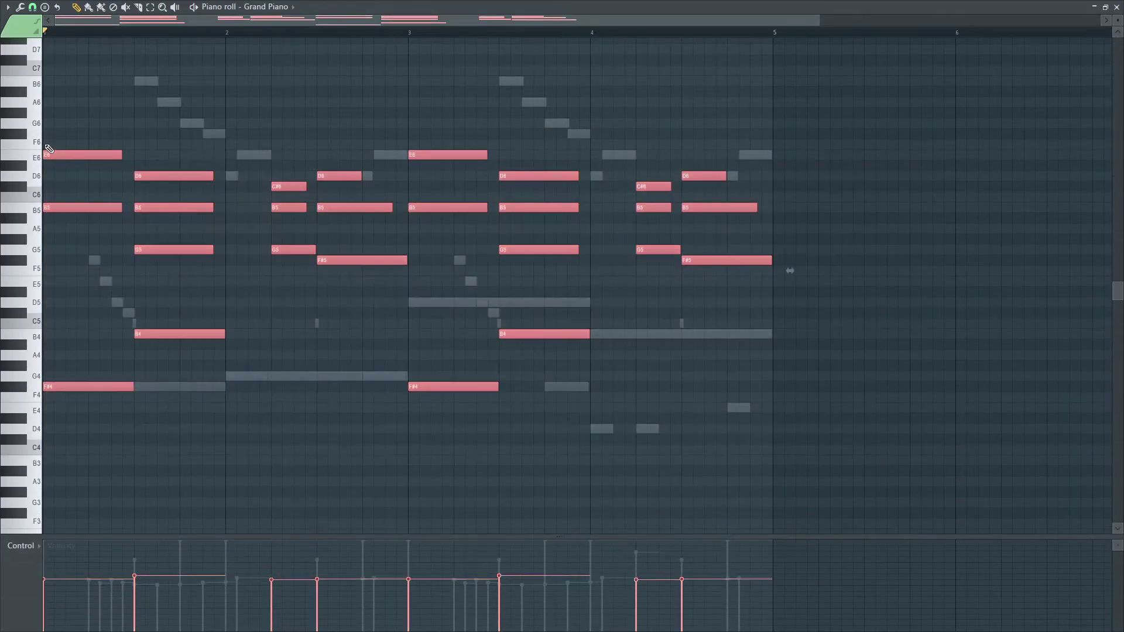
{"action": "key", "text": "ctrl+Down"}
{"action": "left_click", "coordinate": [1118, 6]}
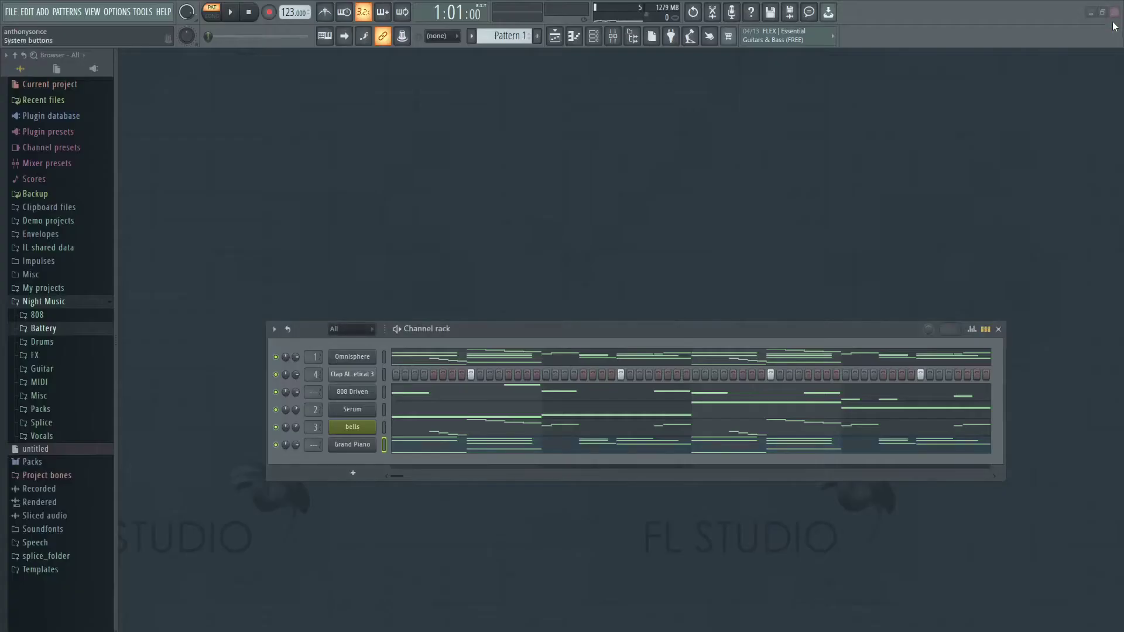
Step: Raise the Grand Piano's Darken macro slightly in FLEX, then play the pattern and stop it
{"action": "left_click", "coordinate": [363, 444]}
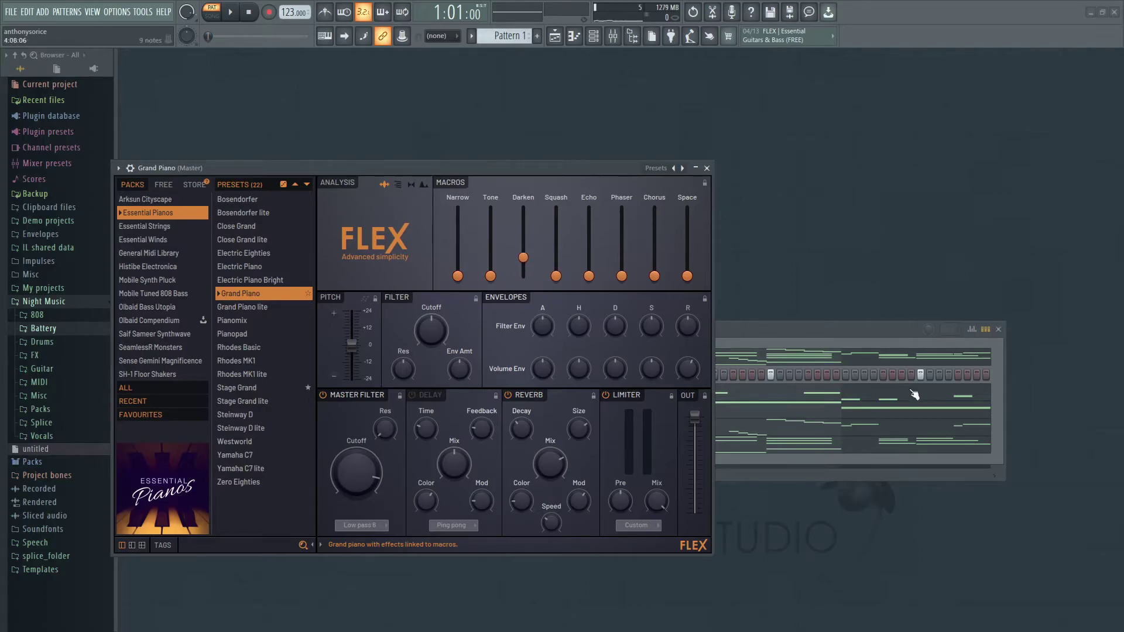
{"action": "left_click", "coordinate": [860, 340]}
{"action": "key", "text": "space"}
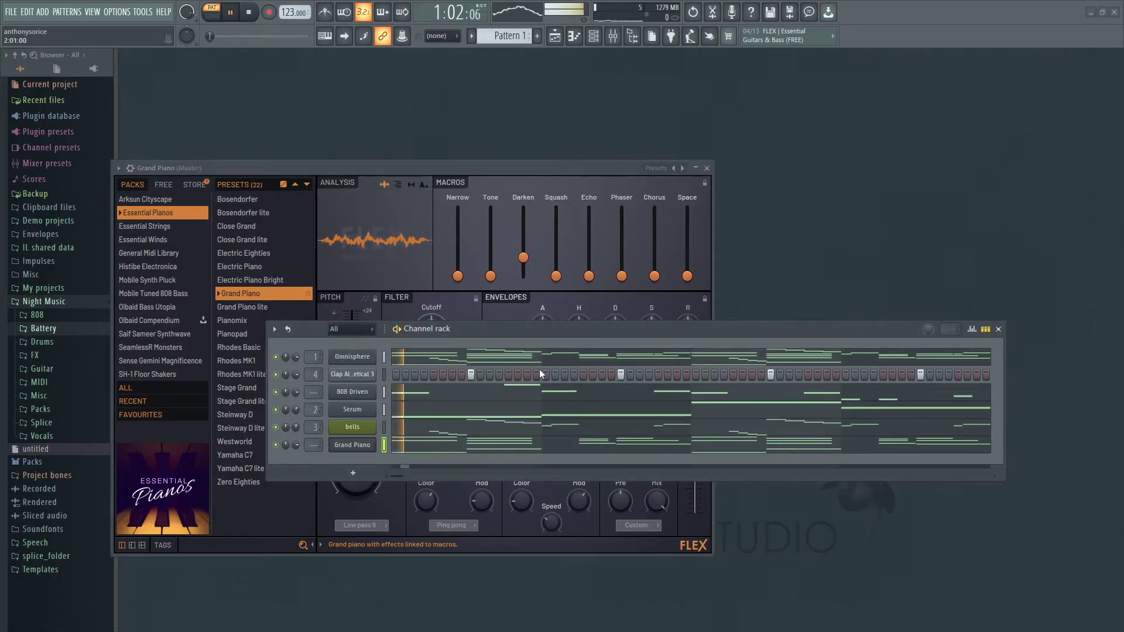
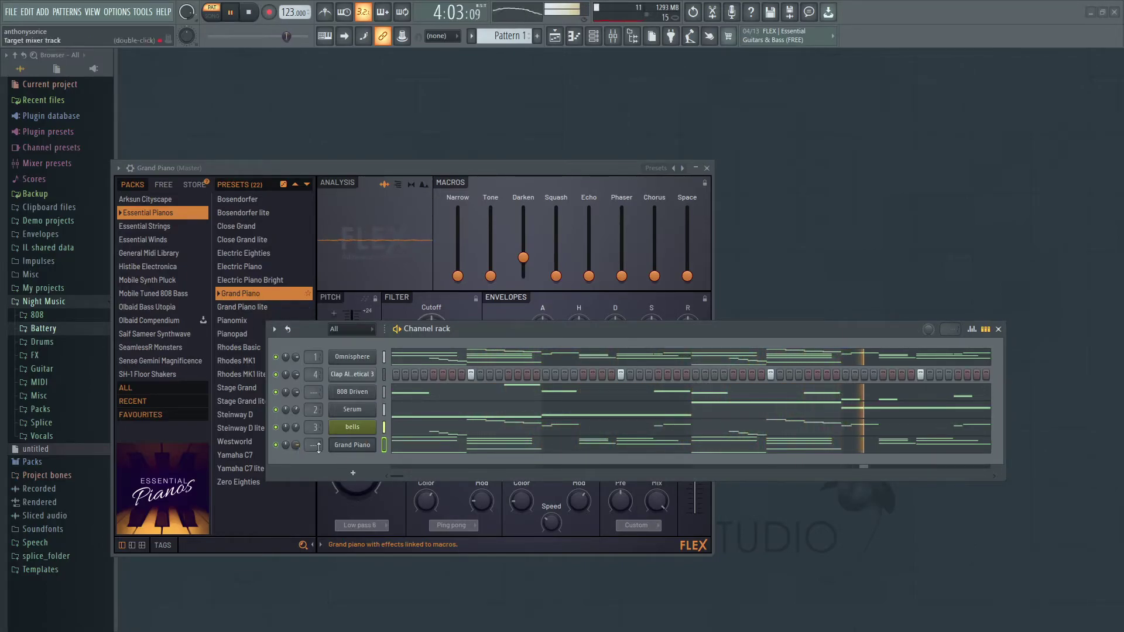
{"action": "key", "text": "space"}
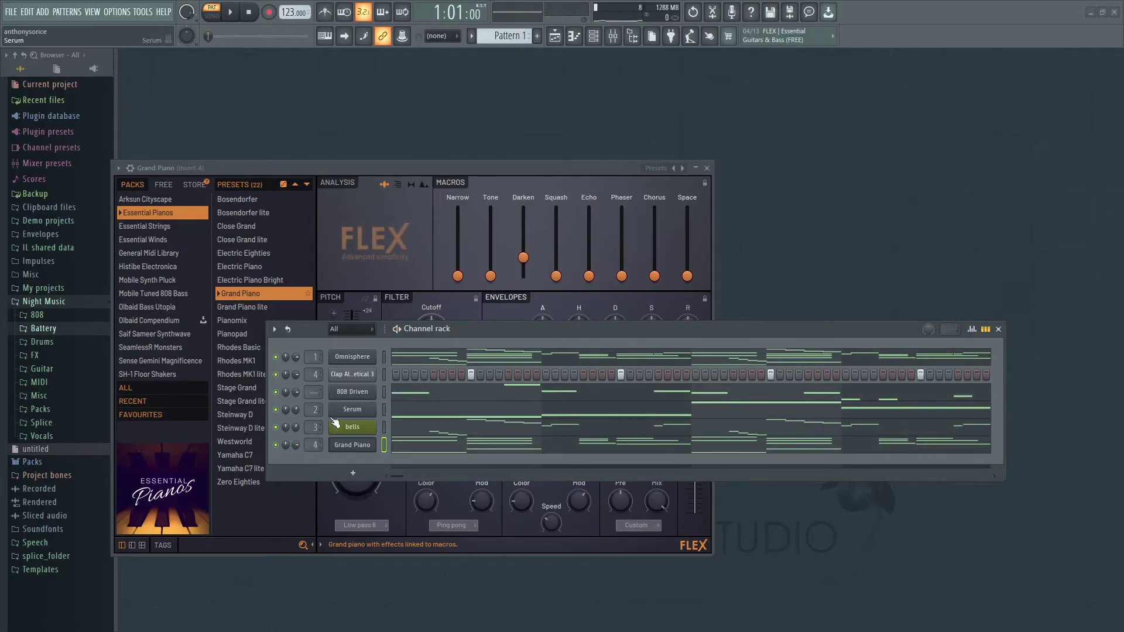
Step: Route the Grand Piano to mixer track 5 and lower that track's volume to 74% while playing the pattern
{"action": "double_click", "coordinate": [315, 445]}
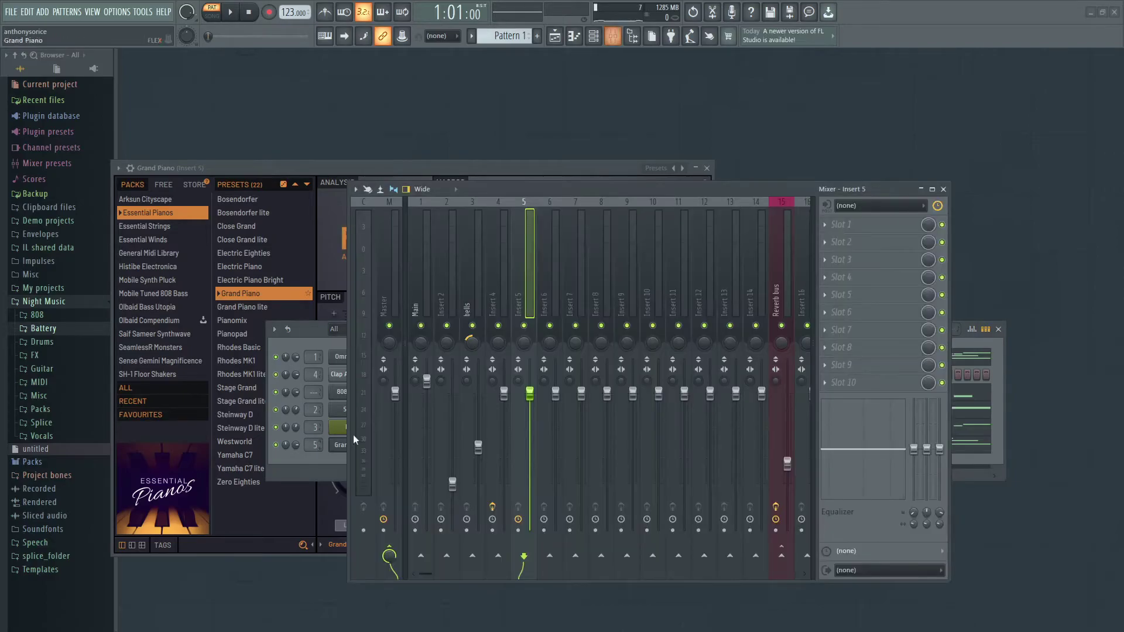
{"action": "left_click_drag", "start_coordinate": [530, 392], "coordinate": [530, 428]}
{"action": "key", "text": "space"}
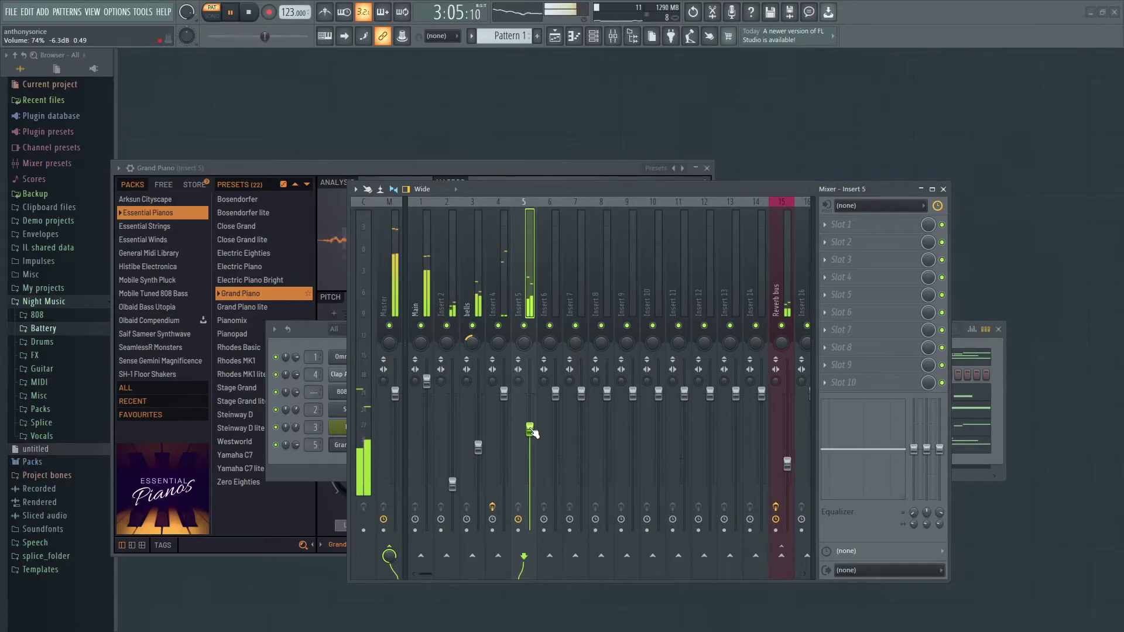
Step: Turn off the built-in reverb in the Grand Piano's FLEX, stop playback, and close the plugin and Channel rack
{"action": "left_click", "coordinate": [328, 462]}
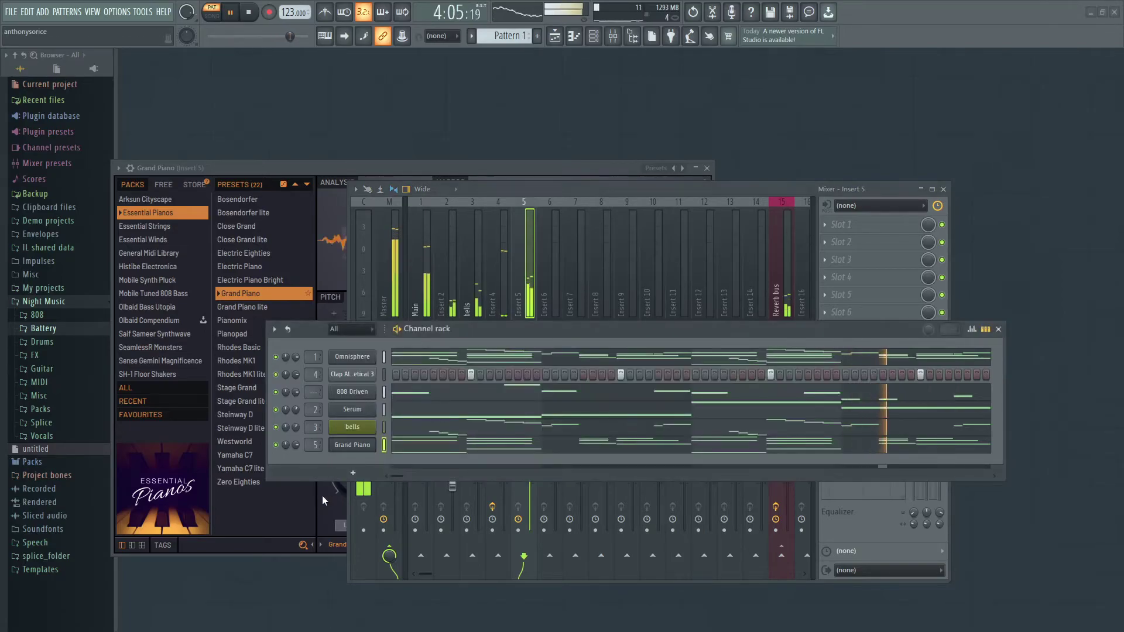
{"action": "left_click", "coordinate": [323, 494]}
{"action": "key", "text": "space"}
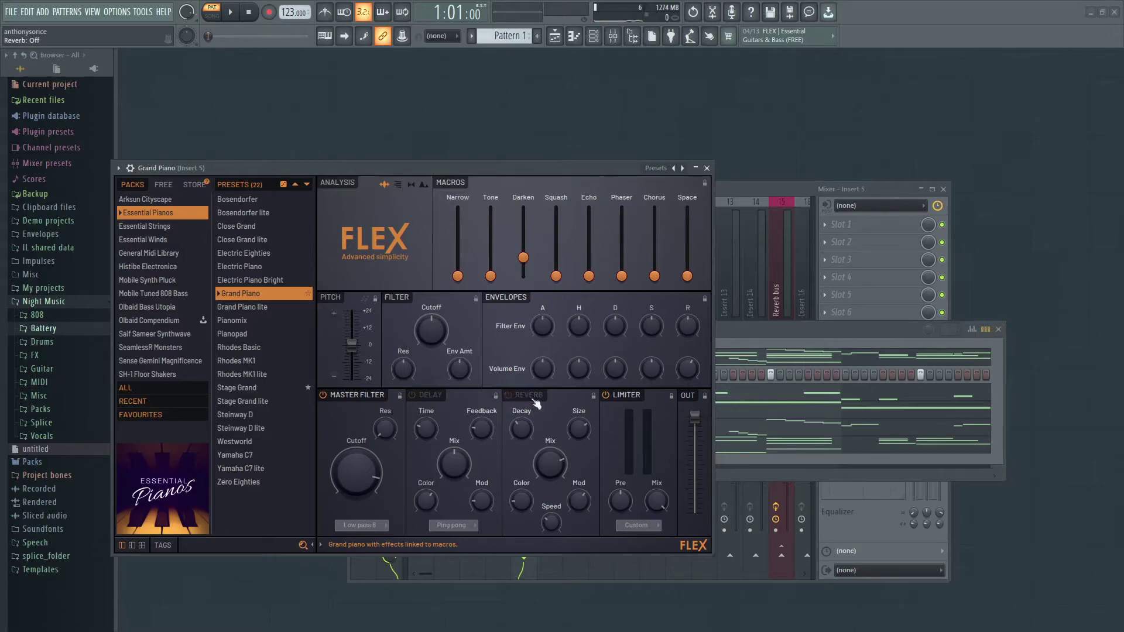
{"action": "left_click", "coordinate": [999, 329]}
{"action": "left_click", "coordinate": [708, 169]}
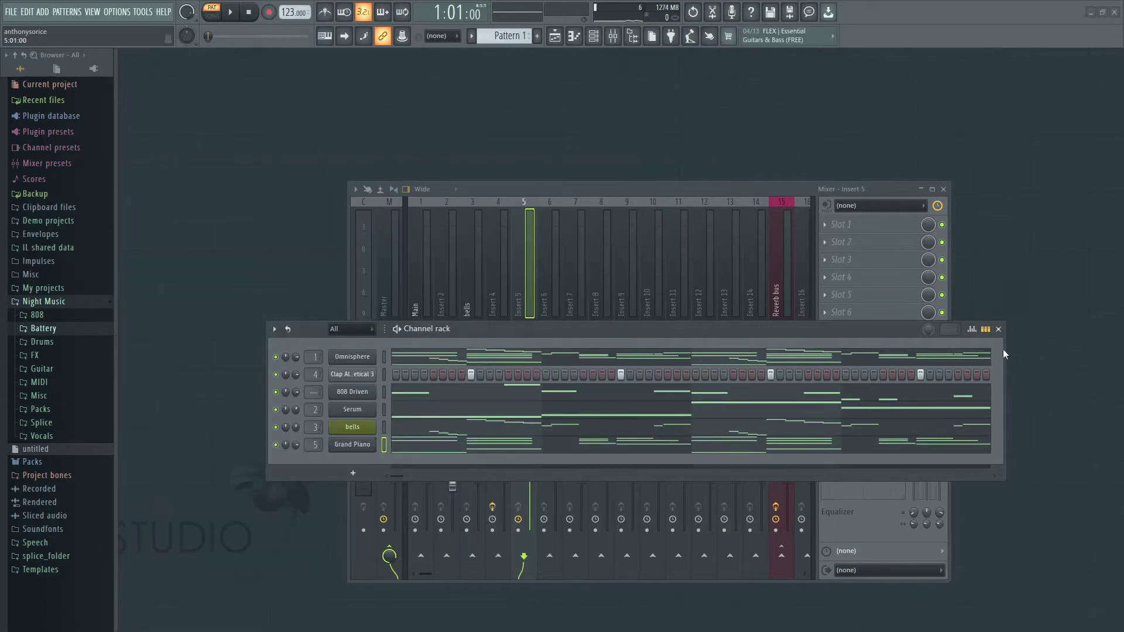
{"action": "left_click", "coordinate": [999, 329]}
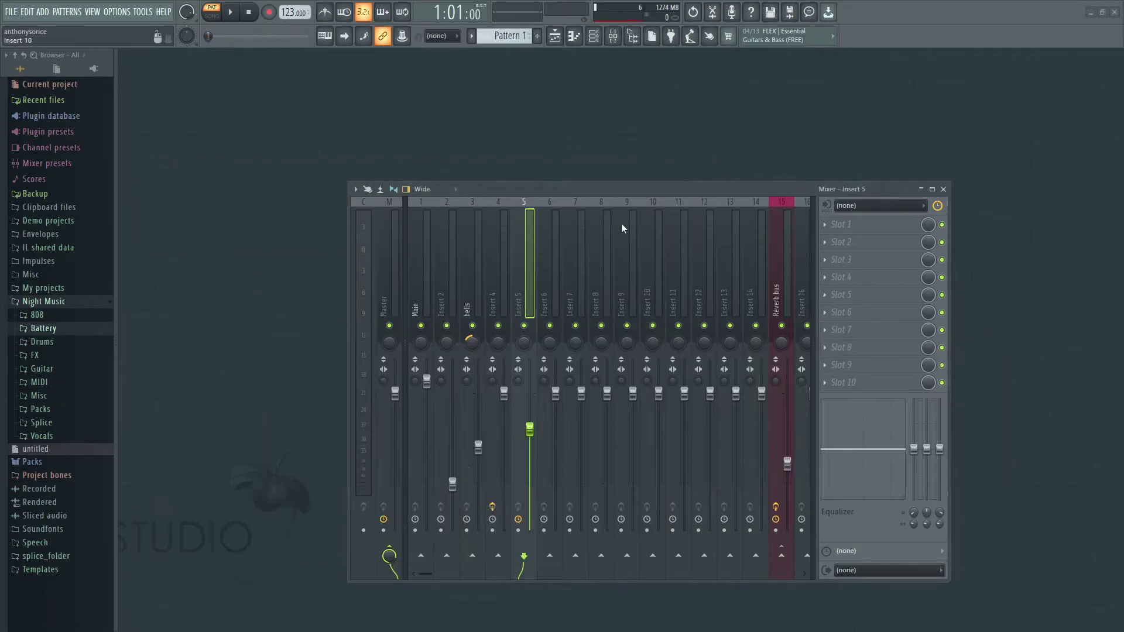
Step: Send mixer track 5 to the Reverb bus and play the pattern briefly
{"action": "right_click", "coordinate": [782, 555]}
{"action": "left_click", "coordinate": [814, 563]}
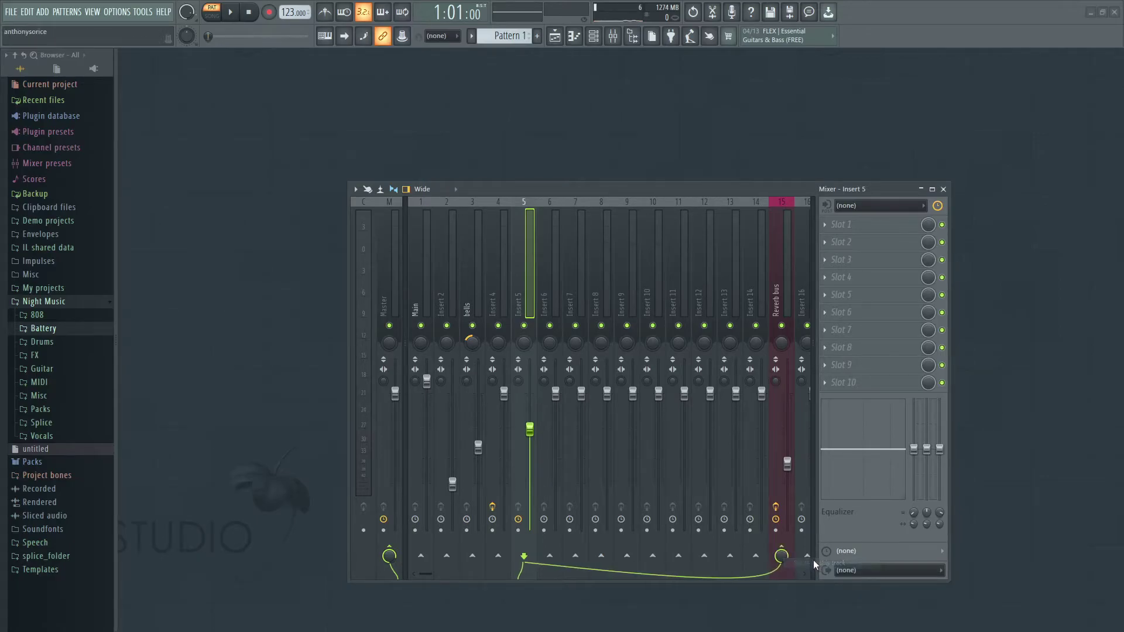
{"action": "key", "text": "space"}
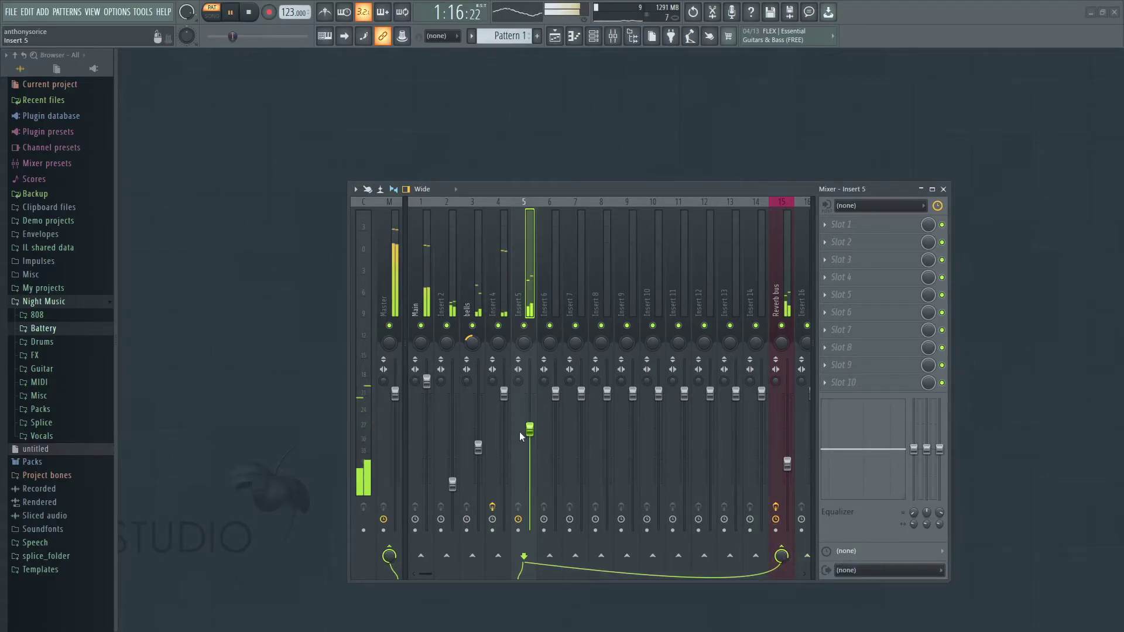
{"action": "key", "text": "space"}
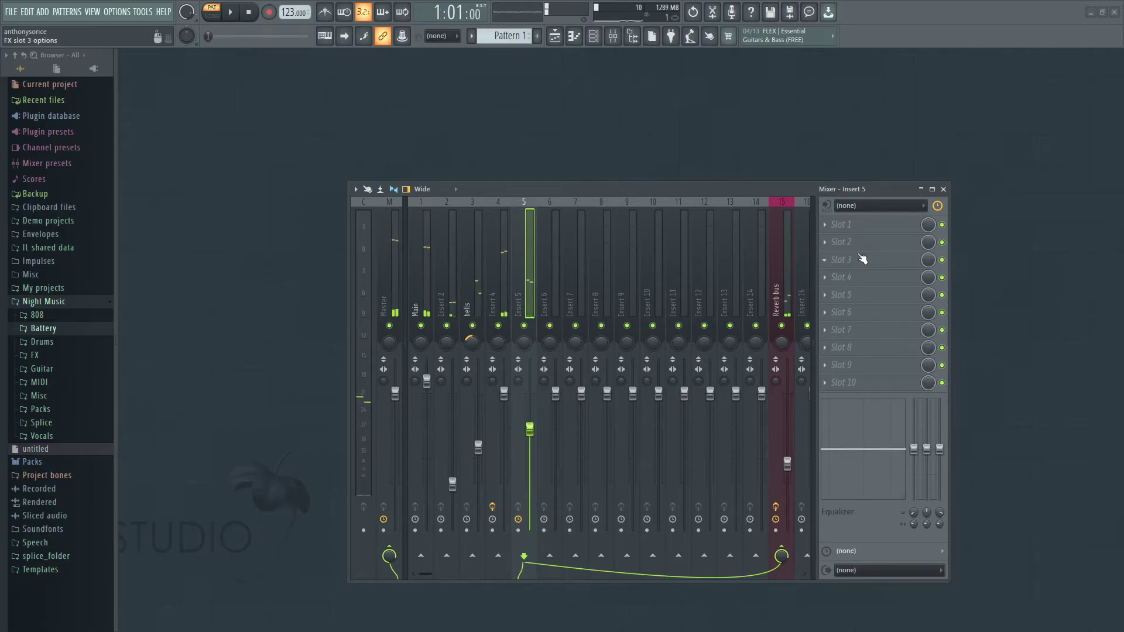
Step: Check the reverb setting in the Grand Piano's FLEX, play the pattern with the mixer in view, then stop and close the mixer
{"action": "key", "text": "F6"}
{"action": "left_click", "coordinate": [359, 458]}
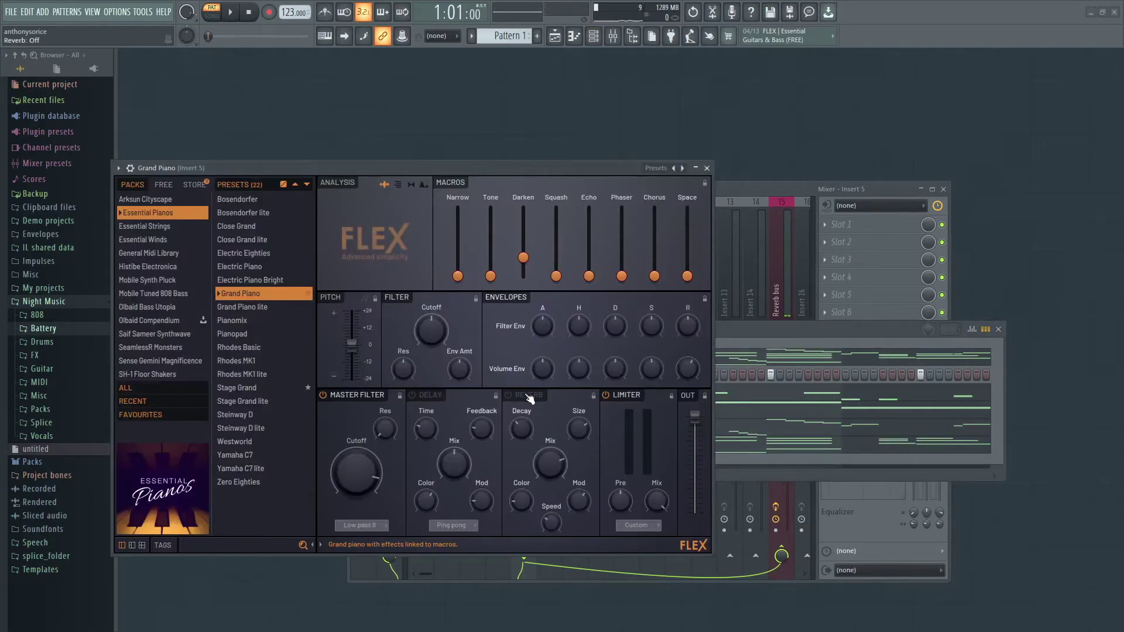
{"action": "left_click", "coordinate": [707, 168]}
{"action": "key", "text": "space"}
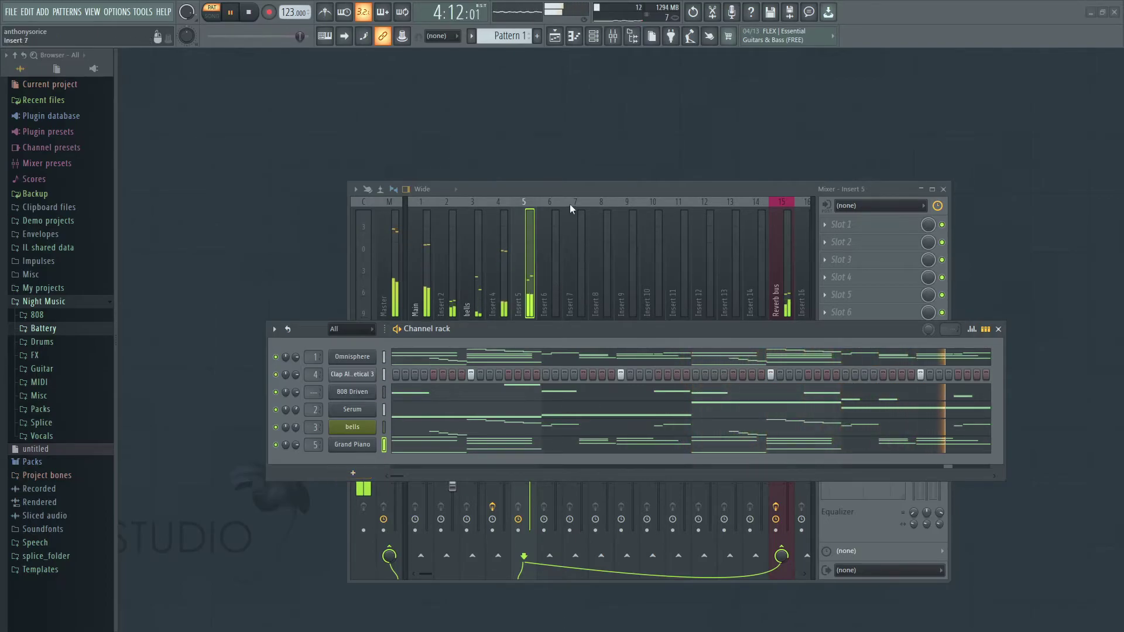
{"action": "left_click", "coordinate": [567, 188]}
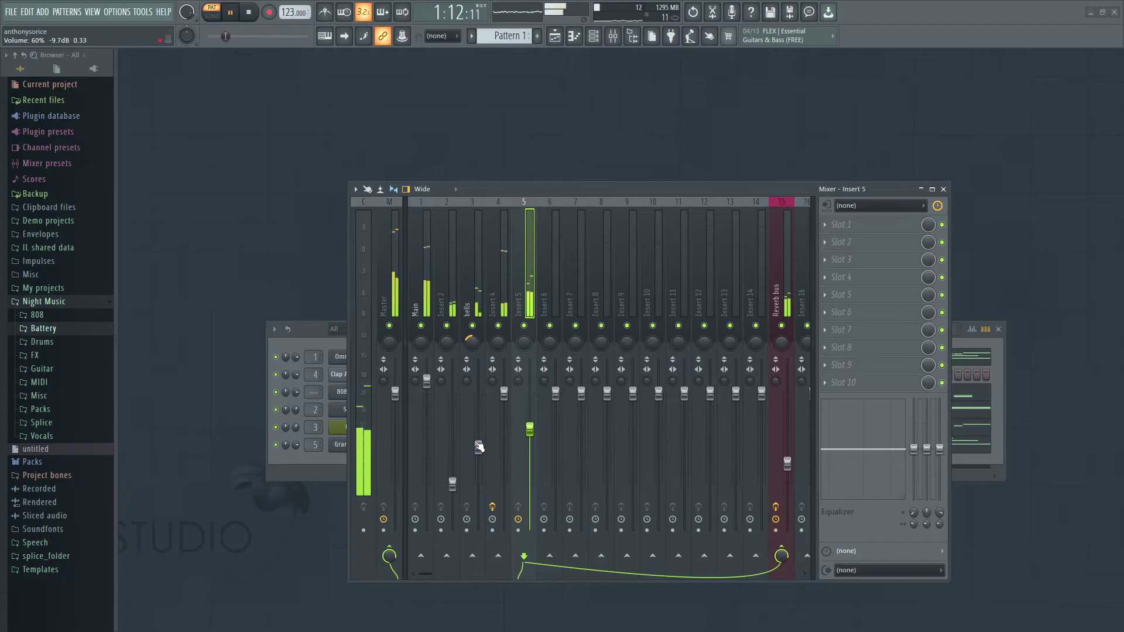
{"action": "key", "text": "space"}
{"action": "left_click", "coordinate": [943, 189]}
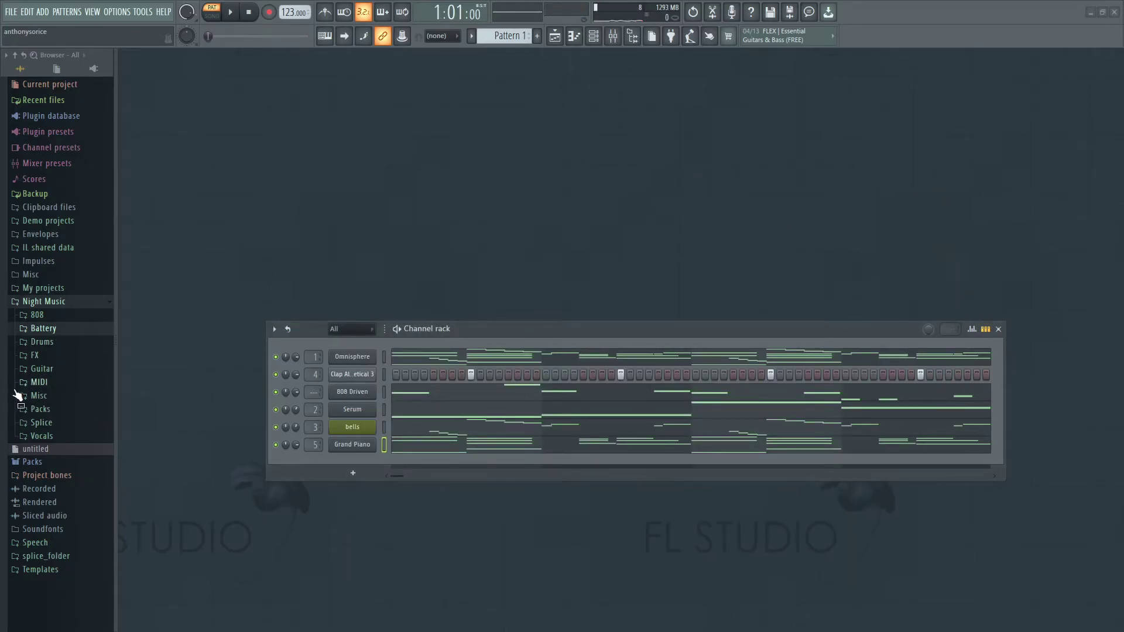
Step: Add Rimshot_808_PL_3 from the 808 percs as a channel below the clap, enter five off-beat hits across the pattern, and play it
{"action": "left_click", "coordinate": [53, 319]}
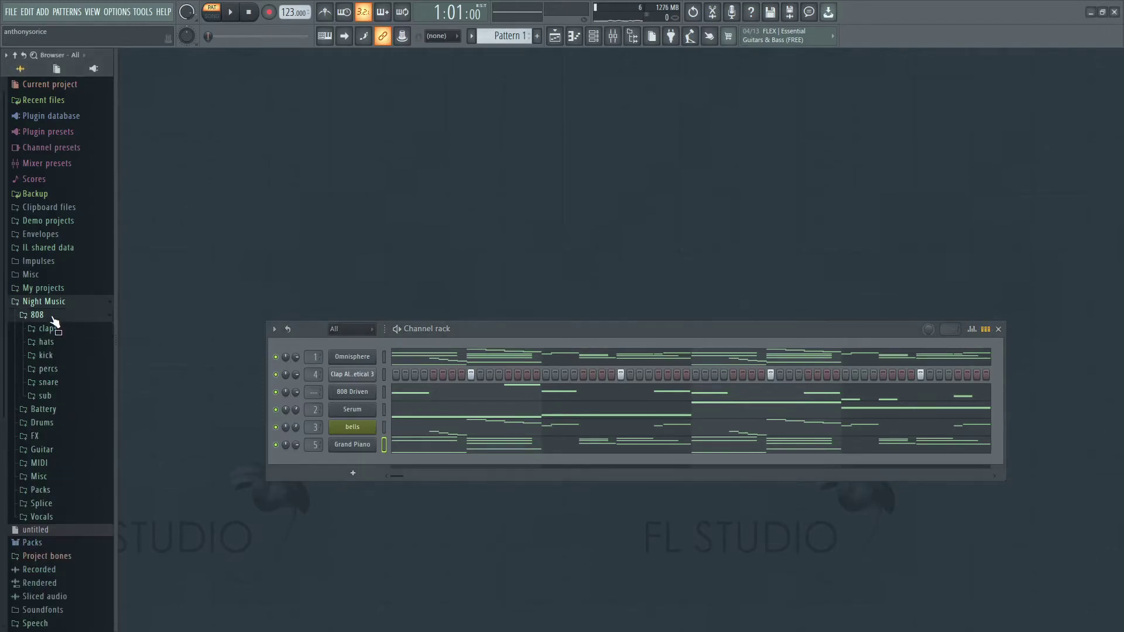
{"action": "left_click", "coordinate": [48, 369]}
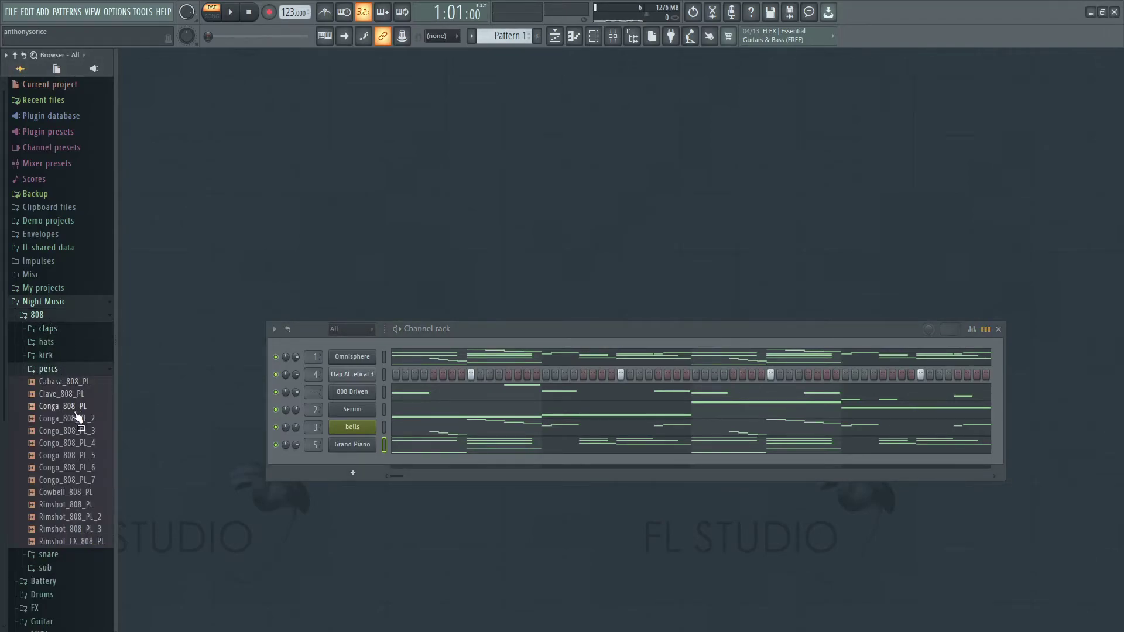
{"action": "left_click", "coordinate": [73, 528]}
{"action": "left_click_drag", "start_coordinate": [70, 533], "coordinate": [356, 384]}
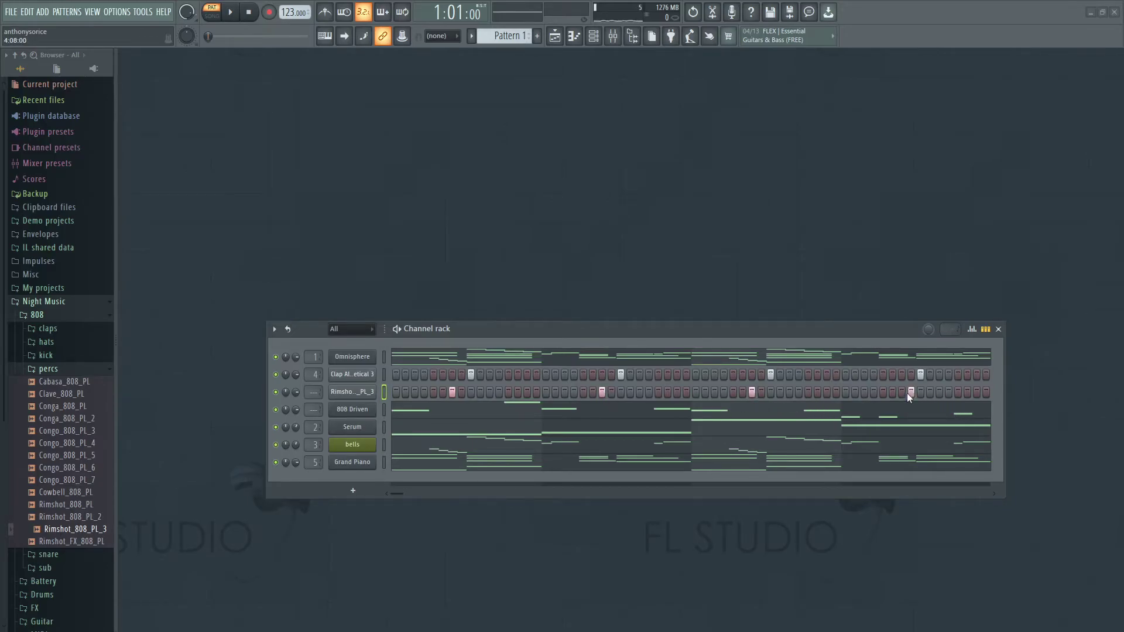
{"action": "left_click", "coordinate": [976, 392]}
{"action": "key", "text": "space"}
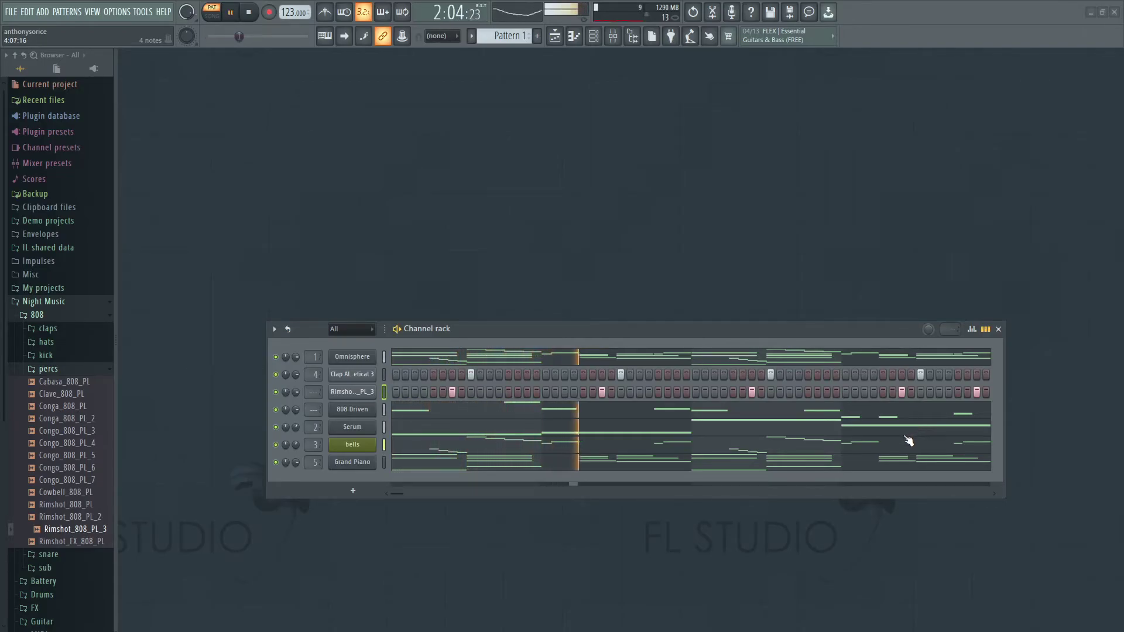
{"action": "key", "text": "space"}
Step: Audition the other conga, rimshot and Rimshot_FX samples in the 808 percs folder, then collapse it
{"action": "scroll", "coordinate": [107, 404], "scroll_direction": "down", "scroll_amount": 3}
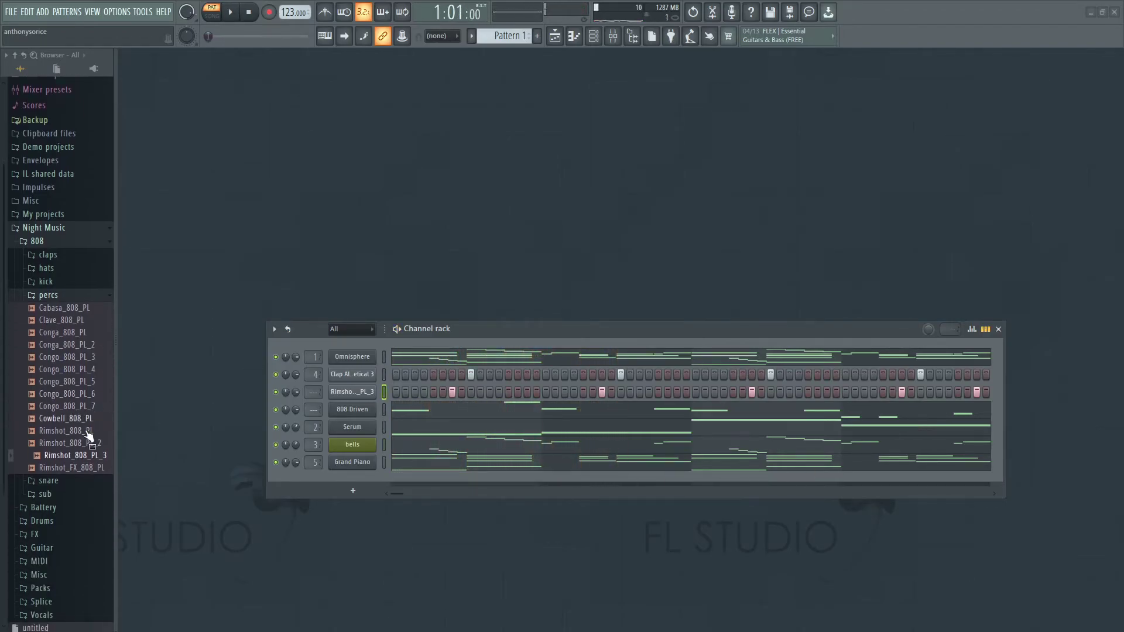
{"action": "left_click", "coordinate": [59, 407]}
{"action": "left_click", "coordinate": [69, 395]}
{"action": "left_click", "coordinate": [70, 445]}
{"action": "left_click", "coordinate": [68, 453]}
{"action": "left_click", "coordinate": [82, 445]}
{"action": "left_click", "coordinate": [82, 468]}
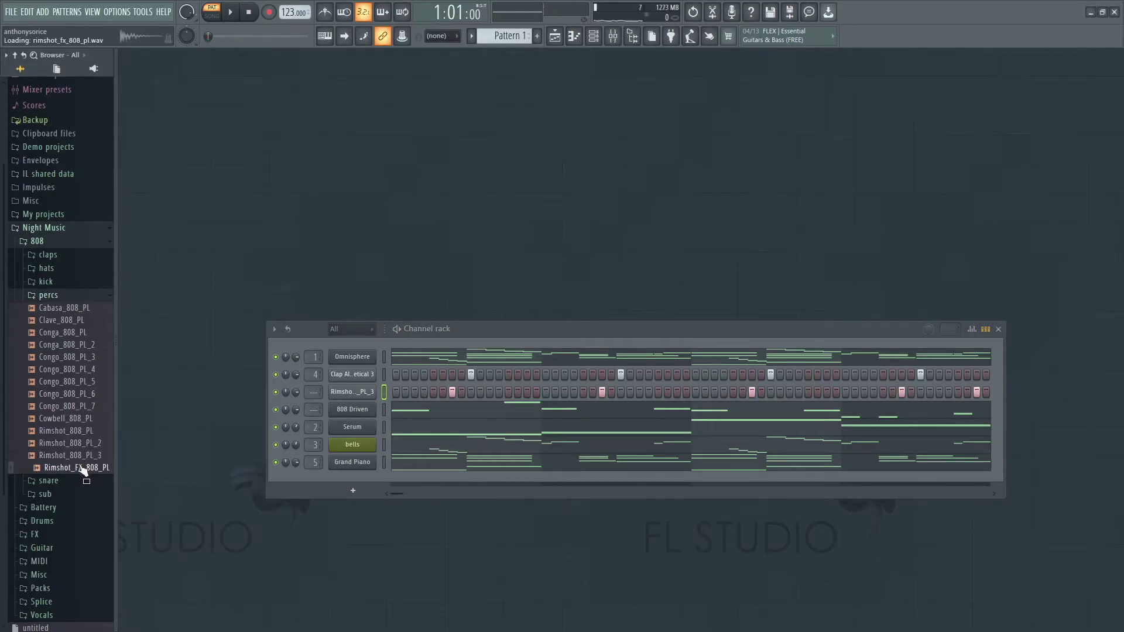
{"action": "left_click", "coordinate": [48, 294]}
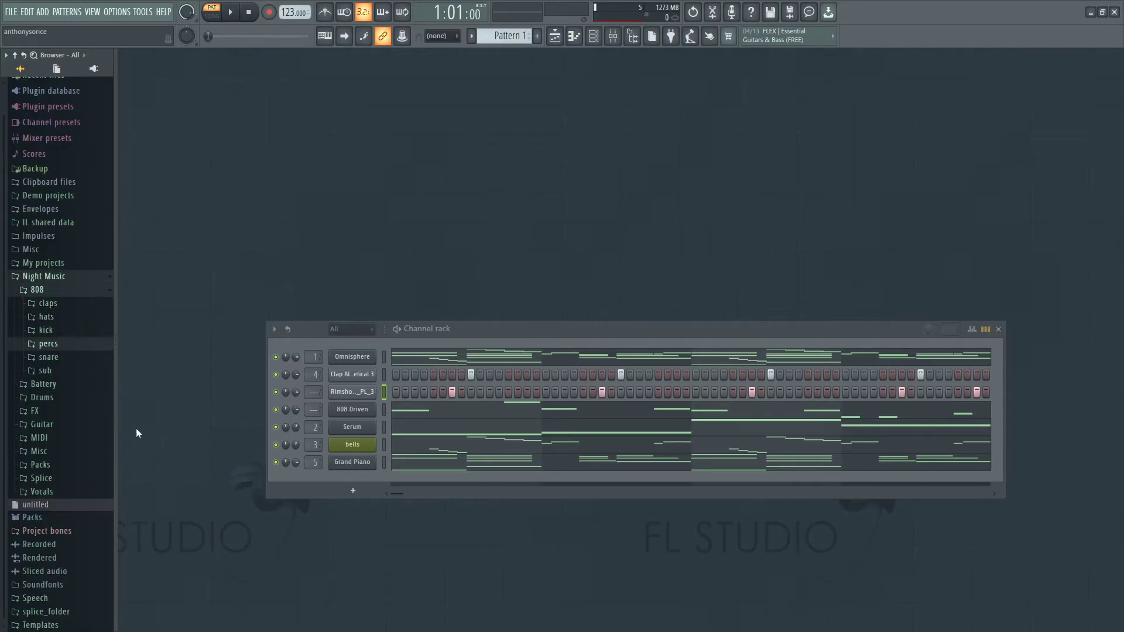
Step: Audition the clave, guiro, perc and wood samples in the Battery library's Wooden drums folder
{"action": "left_click", "coordinate": [68, 387]}
{"action": "left_click", "coordinate": [68, 346]}
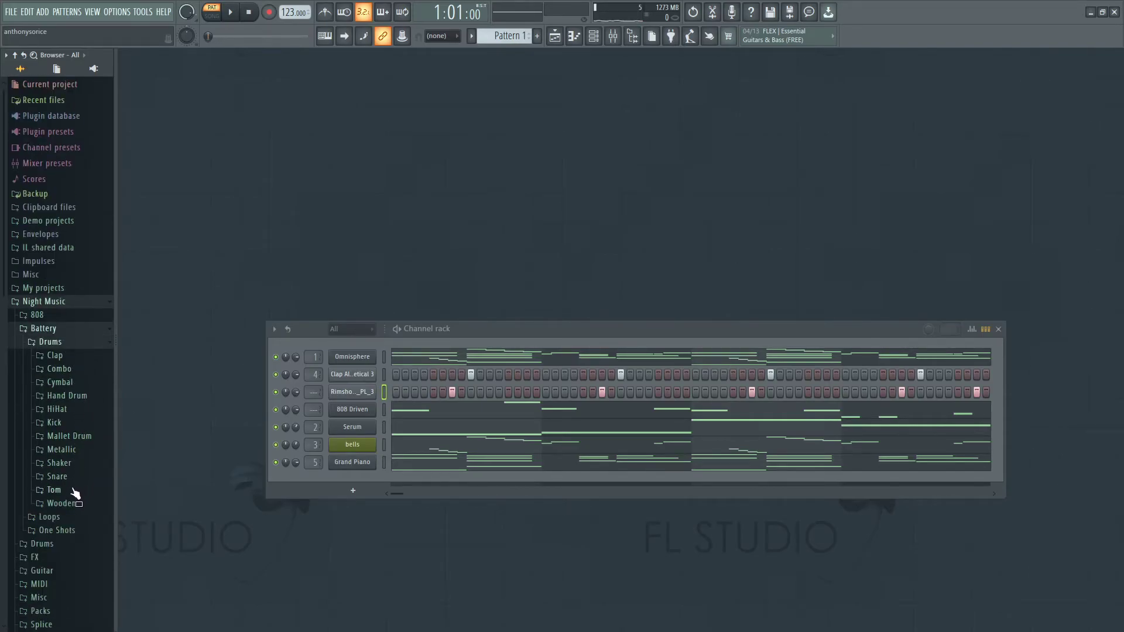
{"action": "scroll", "coordinate": [76, 388], "scroll_direction": "down", "scroll_amount": 5}
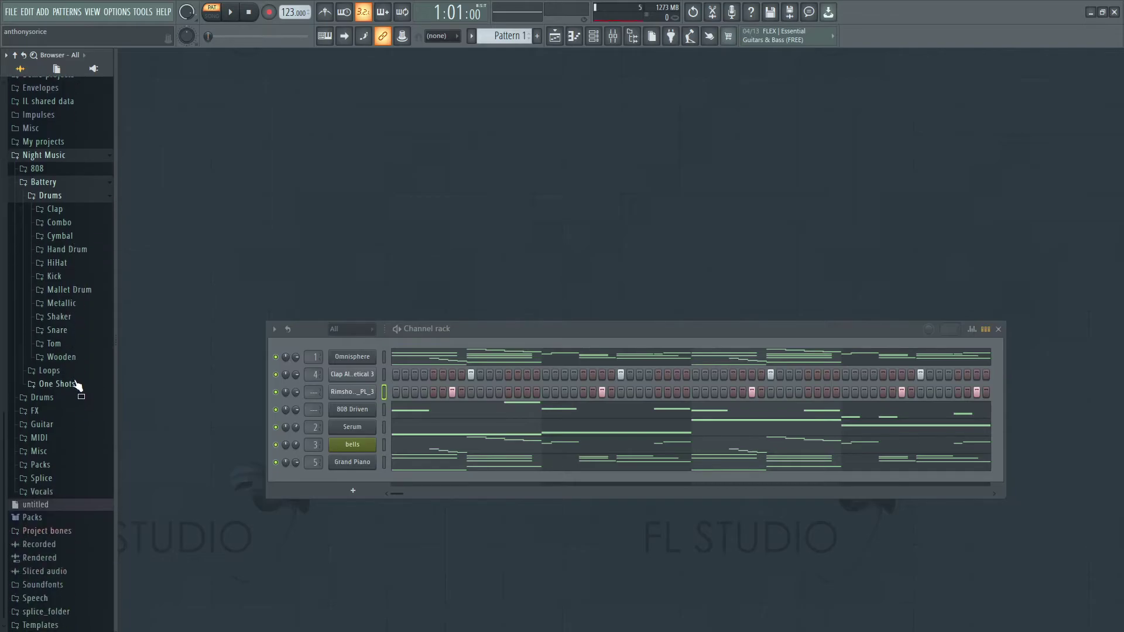
{"action": "left_click", "coordinate": [62, 357]}
{"action": "scroll", "coordinate": [82, 504], "scroll_direction": "down", "scroll_amount": 5}
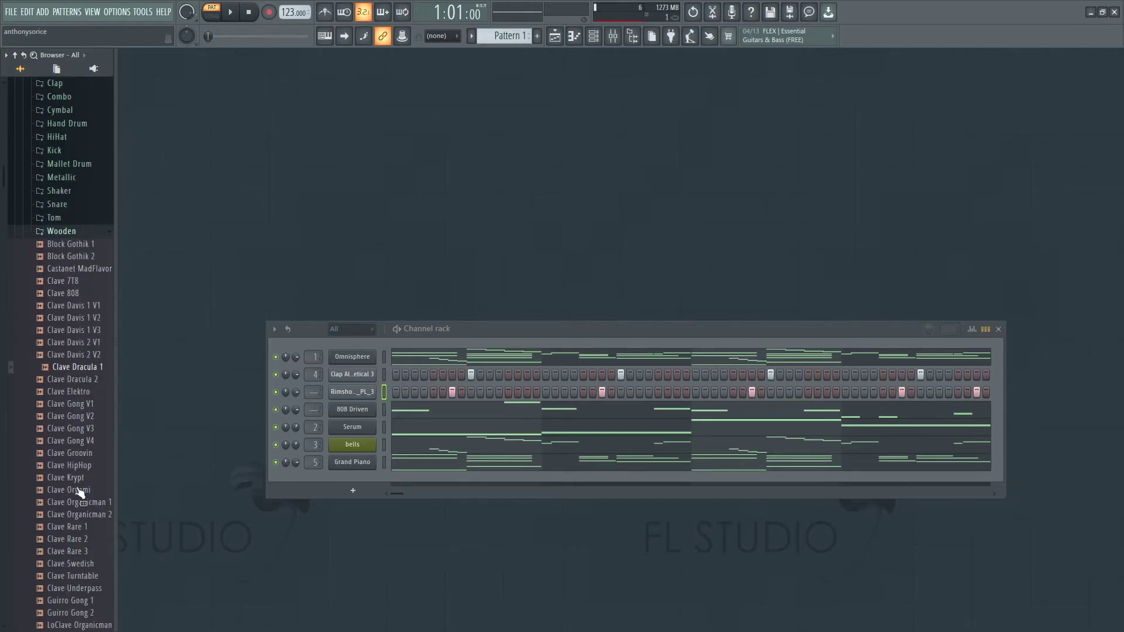
{"action": "scroll", "coordinate": [76, 603], "scroll_direction": "down", "scroll_amount": 5}
{"action": "left_click", "coordinate": [74, 518]}
{"action": "left_click", "coordinate": [71, 506]}
{"action": "left_click", "coordinate": [79, 493]}
{"action": "left_click", "coordinate": [80, 481]}
{"action": "left_click", "coordinate": [80, 471]}
{"action": "left_click", "coordinate": [69, 567]}
{"action": "left_click", "coordinate": [71, 604]}
{"action": "left_click", "coordinate": [74, 616]}
{"action": "scroll", "coordinate": [75, 615], "scroll_direction": "down", "scroll_amount": 4}
{"action": "left_click", "coordinate": [75, 492]}
Step: Try Wood Krypt 2 in place of the rimshot sample, play the pattern, and audition further wood samples
{"action": "left_click_drag", "start_coordinate": [71, 480], "coordinate": [356, 392]}
{"action": "key", "text": "space"}
{"action": "left_click_drag", "start_coordinate": [74, 504], "coordinate": [73, 517]}
{"action": "left_click", "coordinate": [72, 530]}
{"action": "left_click", "coordinate": [70, 569]}
{"action": "left_click_drag", "start_coordinate": [82, 574], "coordinate": [377, 407]}
{"action": "right_click", "coordinate": [353, 410]}
{"action": "left_click", "coordinate": [441, 535]}
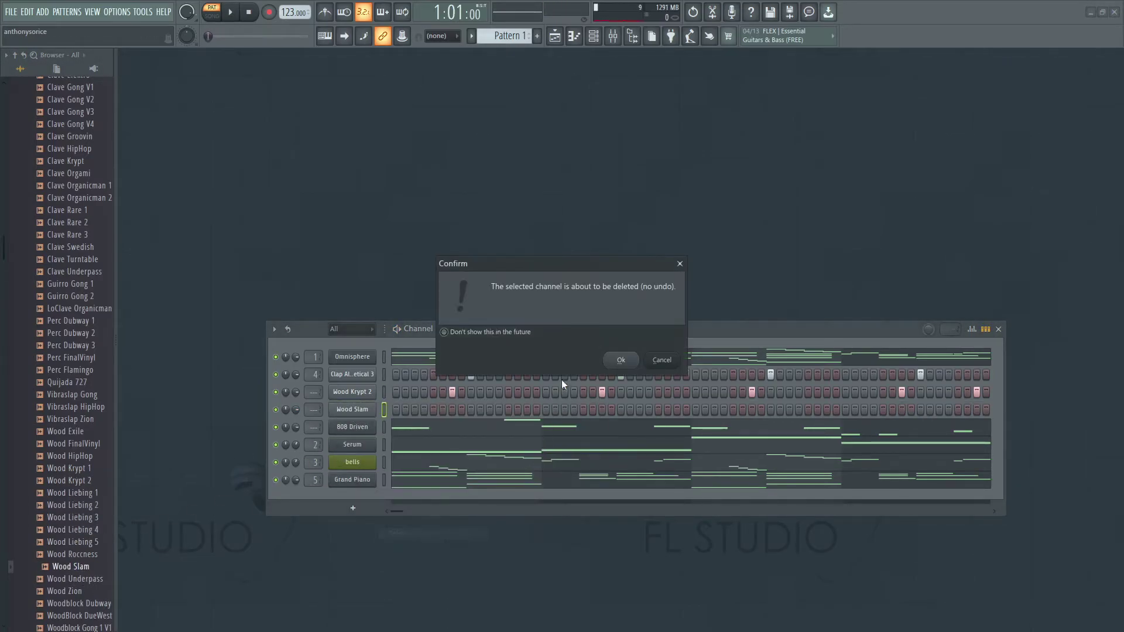
{"action": "left_click", "coordinate": [603, 358]}
Step: Load Woodblock Dubway into the percussion channel and pan the channel 74% right while playing the pattern
{"action": "left_click_drag", "start_coordinate": [79, 420], "coordinate": [85, 429]}
{"action": "left_click", "coordinate": [66, 433]}
{"action": "left_click", "coordinate": [73, 531]}
{"action": "left_click", "coordinate": [75, 580]}
{"action": "left_click", "coordinate": [73, 605]}
{"action": "left_click_drag", "start_coordinate": [72, 610], "coordinate": [287, 379]}
{"action": "key", "text": "space"}
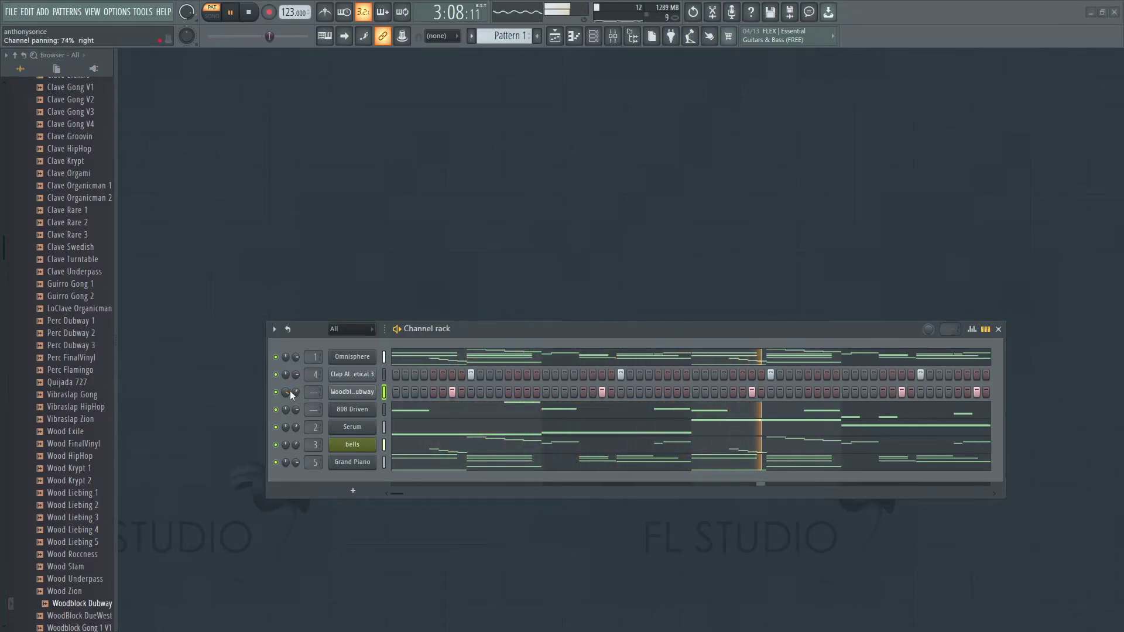
Step: Audition the Woodblock Gong samples, try Woodblock Gong 2 V4 in the percussion channel, and play the pattern briefly
{"action": "scroll", "coordinate": [71, 530], "scroll_direction": "down", "scroll_amount": 6}
{"action": "key", "text": "space"}
{"action": "left_click", "coordinate": [81, 517]}
{"action": "left_click", "coordinate": [79, 529]}
{"action": "left_click", "coordinate": [78, 542]}
{"action": "left_click_drag", "start_coordinate": [78, 541], "coordinate": [360, 391]}
{"action": "key", "text": "space"}
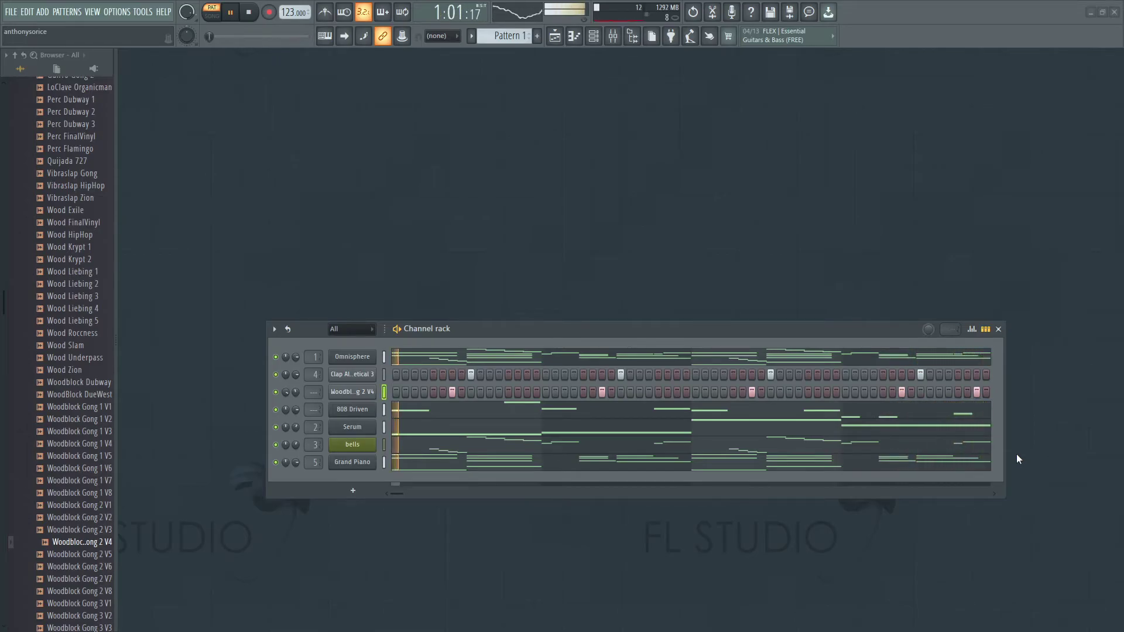
{"action": "key", "text": "space"}
Step: Replace the percussion channel's sample with WoodHi Session V7 and play the pattern
{"action": "scroll", "coordinate": [83, 556], "scroll_direction": "down", "scroll_amount": 4}
{"action": "left_click", "coordinate": [74, 543]}
{"action": "scroll", "coordinate": [75, 545], "scroll_direction": "down", "scroll_amount": 8}
{"action": "left_click", "coordinate": [76, 495]}
{"action": "left_click_drag", "start_coordinate": [354, 390], "coordinate": [354, 392]}
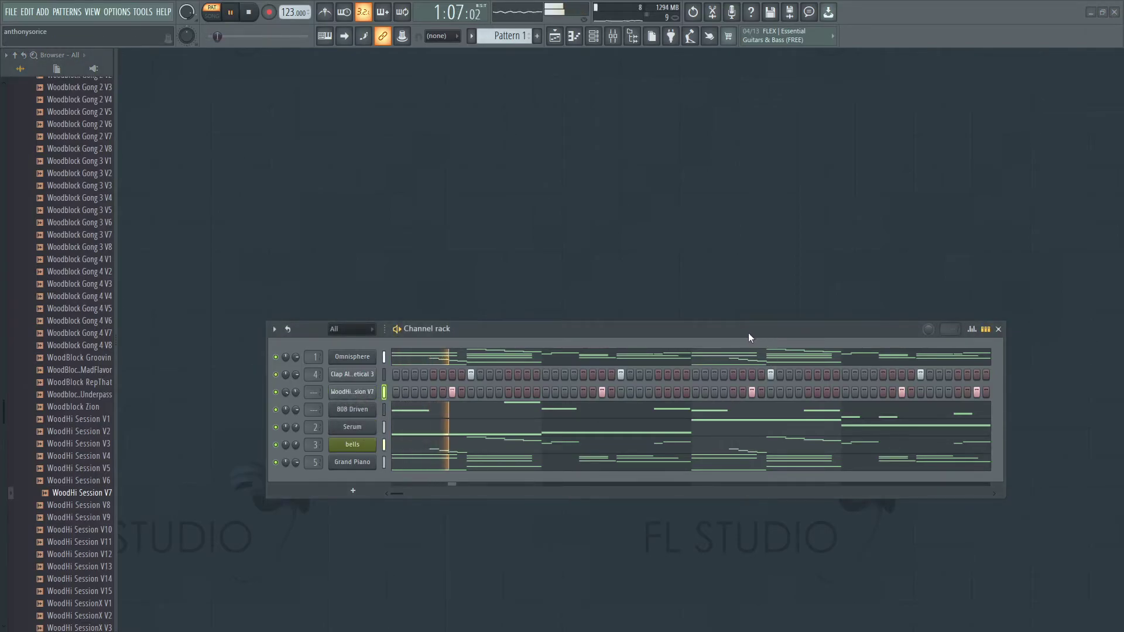
Step: Adjust the WoodHi Session V7 channel's panning and volume, remove its last hit in bar 4, and play the pattern
{"action": "left_click_drag", "start_coordinate": [286, 392], "coordinate": [286, 394]}
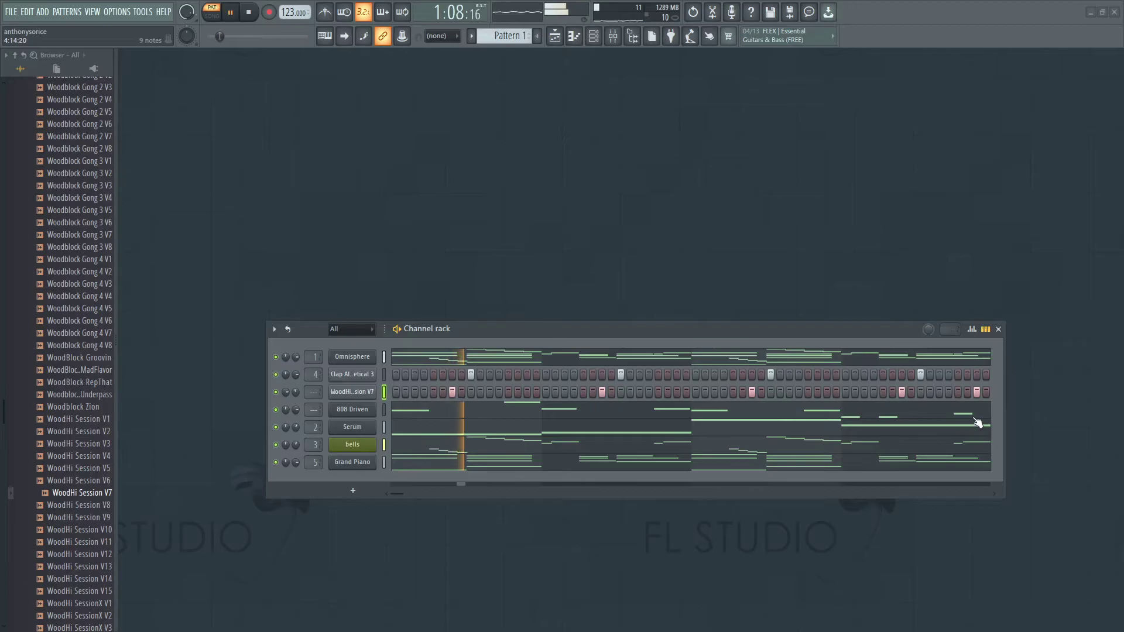
{"action": "key", "text": "space"}
{"action": "left_click_drag", "start_coordinate": [294, 392], "coordinate": [293, 395]}
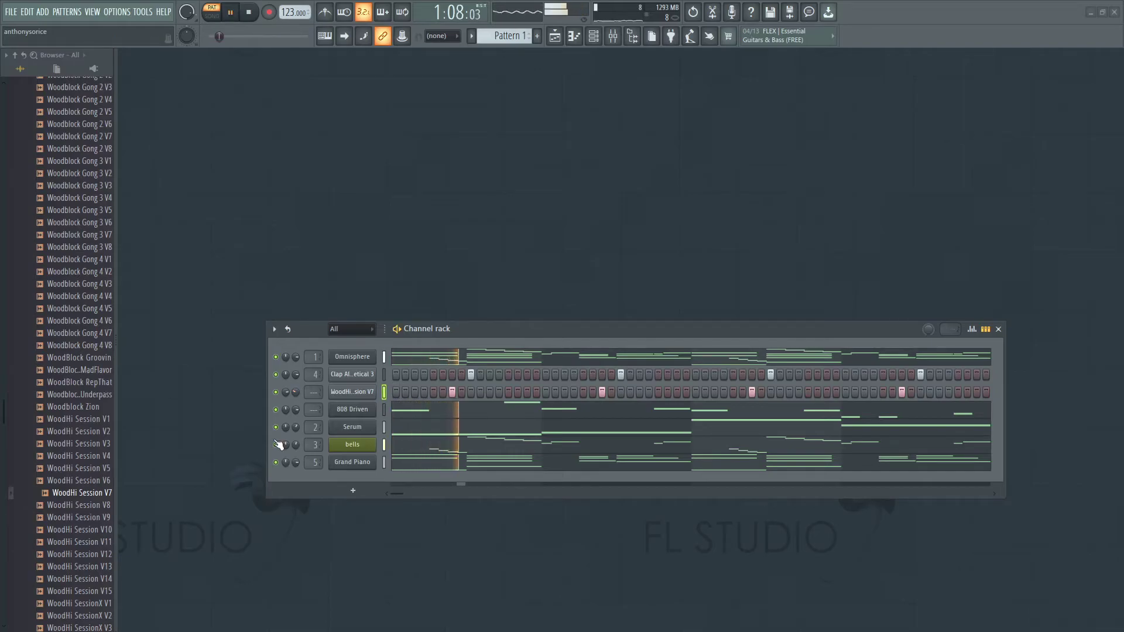
{"action": "key", "text": "space"}
Step: Collapse the Wooden folder, check the WoodHi Session V7 channel's miscellaneous functions, and play the pattern
{"action": "scroll", "coordinate": [82, 381], "scroll_direction": "up", "scroll_amount": 15}
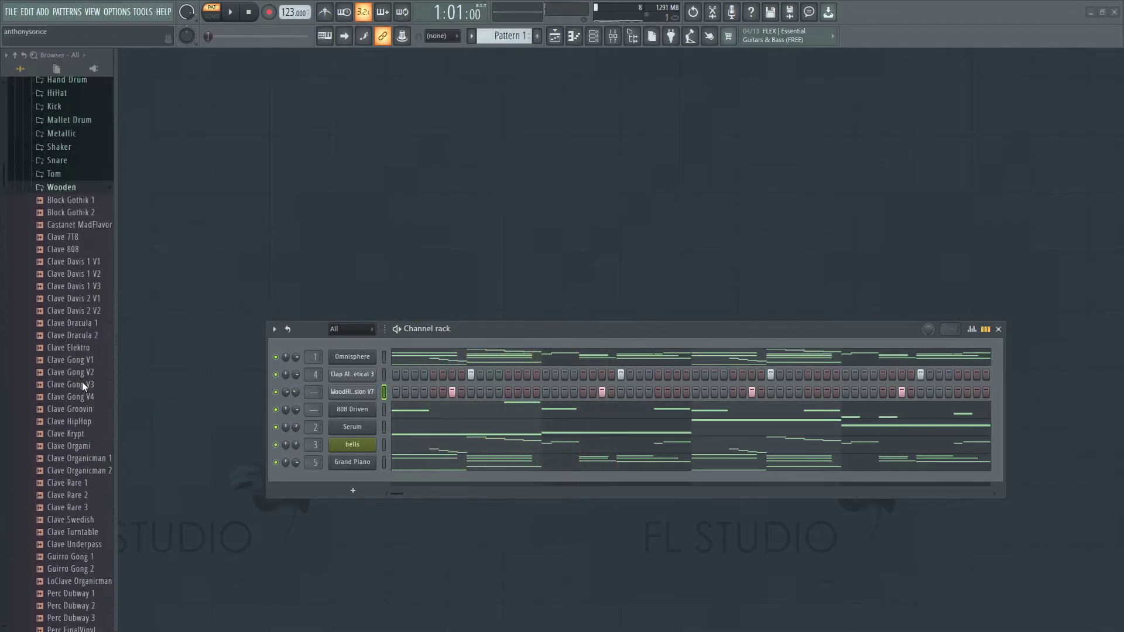
{"action": "left_click", "coordinate": [68, 210]}
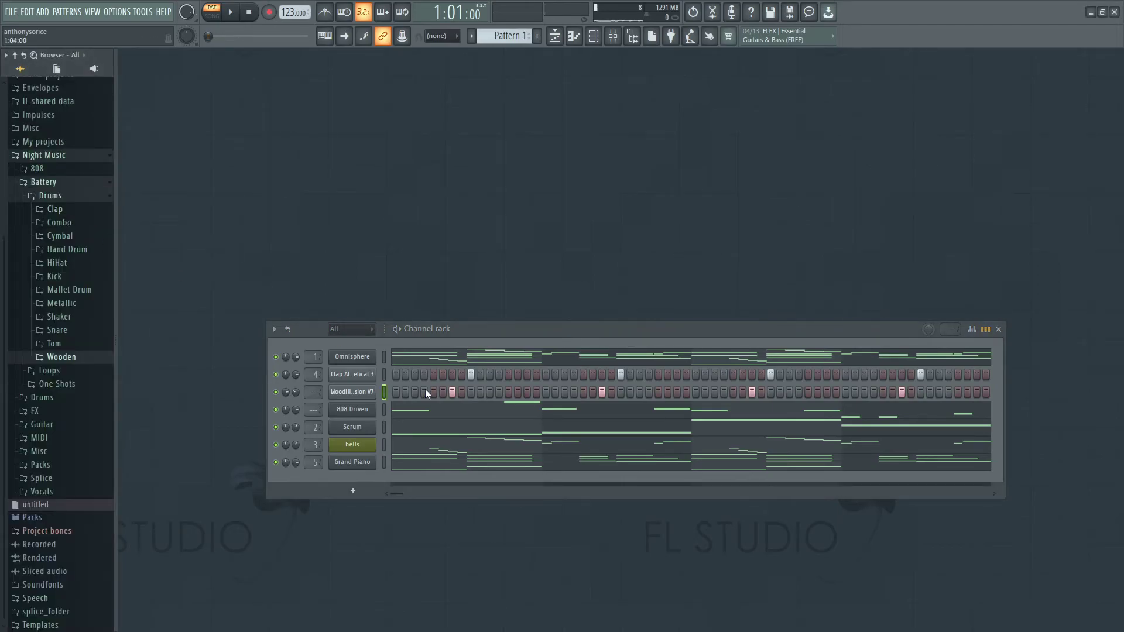
{"action": "left_click", "coordinate": [366, 394]}
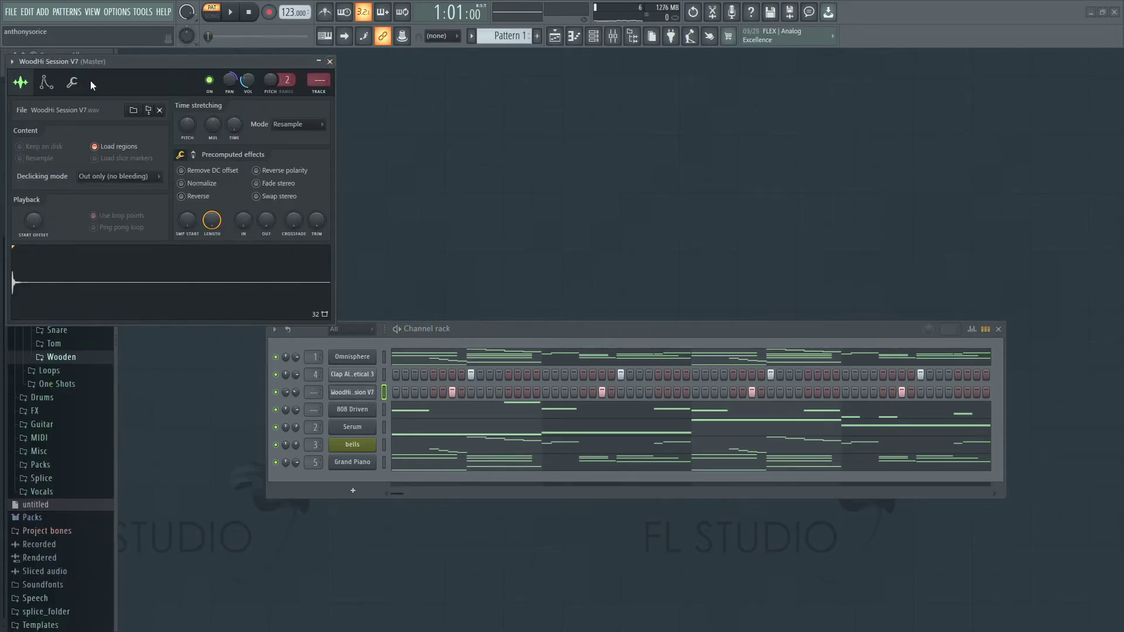
{"action": "left_click", "coordinate": [73, 84]}
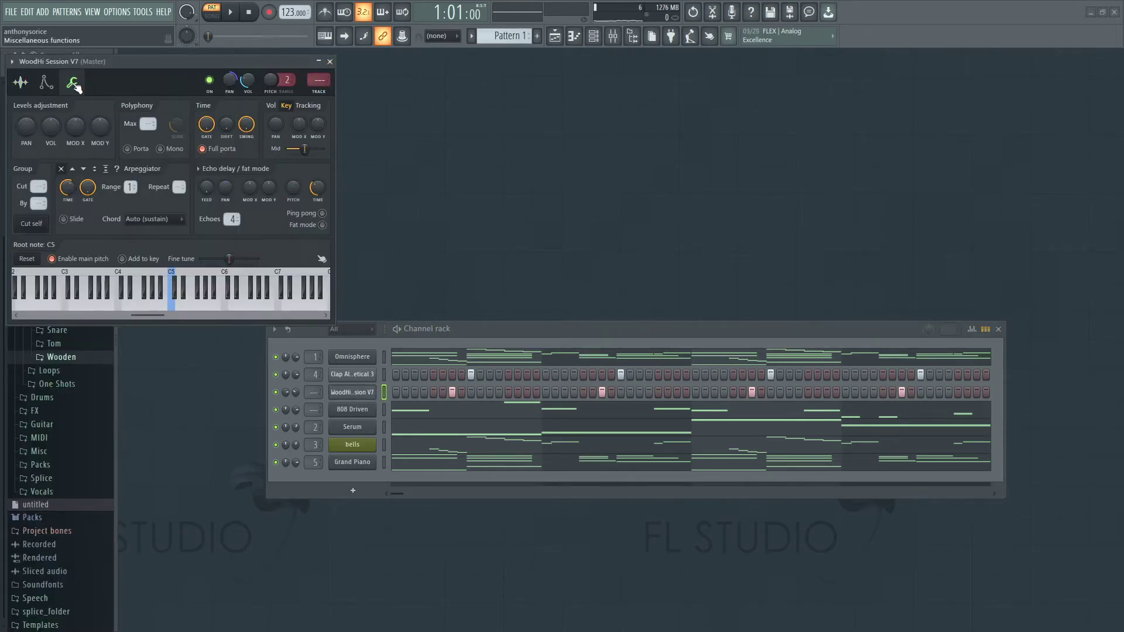
{"action": "left_click", "coordinate": [322, 62]}
{"action": "key", "text": "space"}
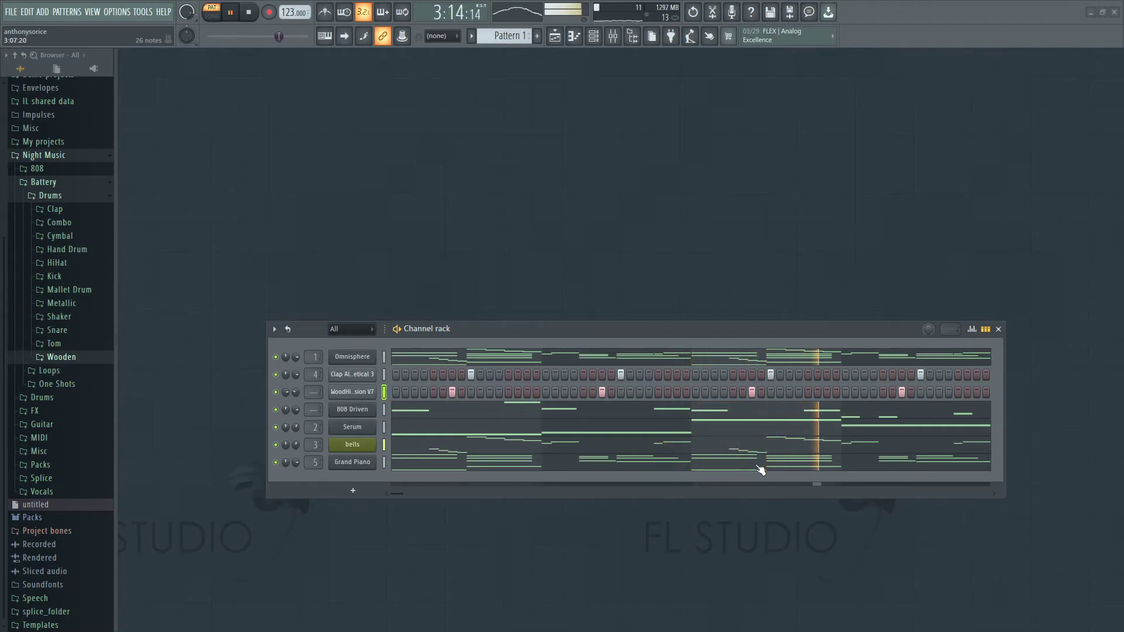
{"action": "key", "text": "space"}
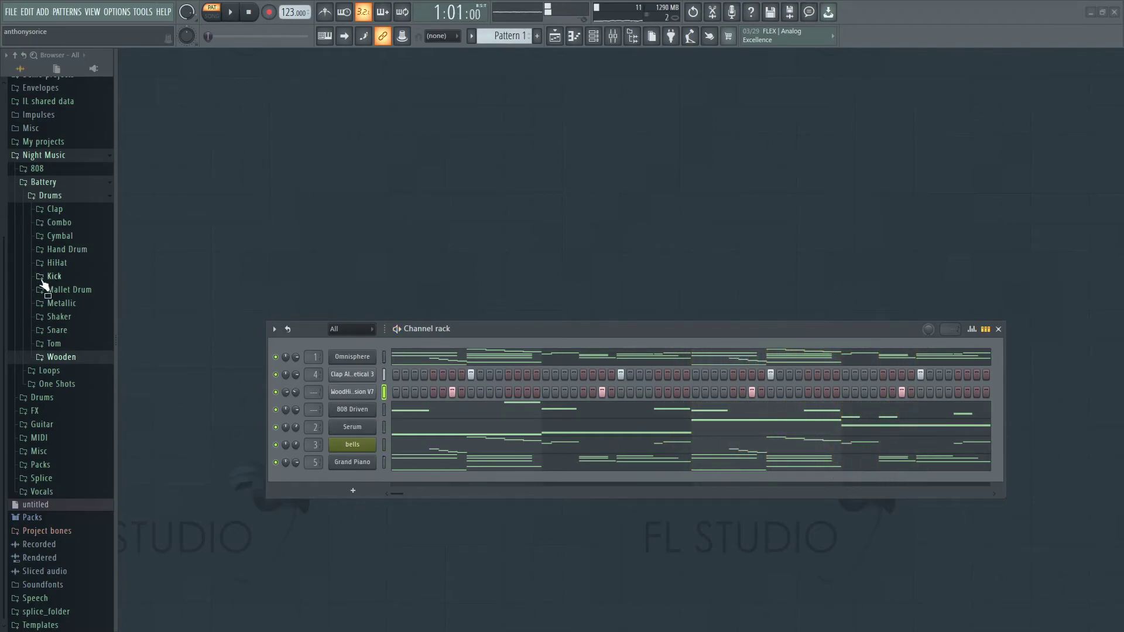
Step: Audition the open and closed hi-hats in the 808 hats folder of the Night Music library
{"action": "scroll", "coordinate": [68, 240], "scroll_direction": "up", "scroll_amount": 1}
{"action": "left_click", "coordinate": [52, 253]}
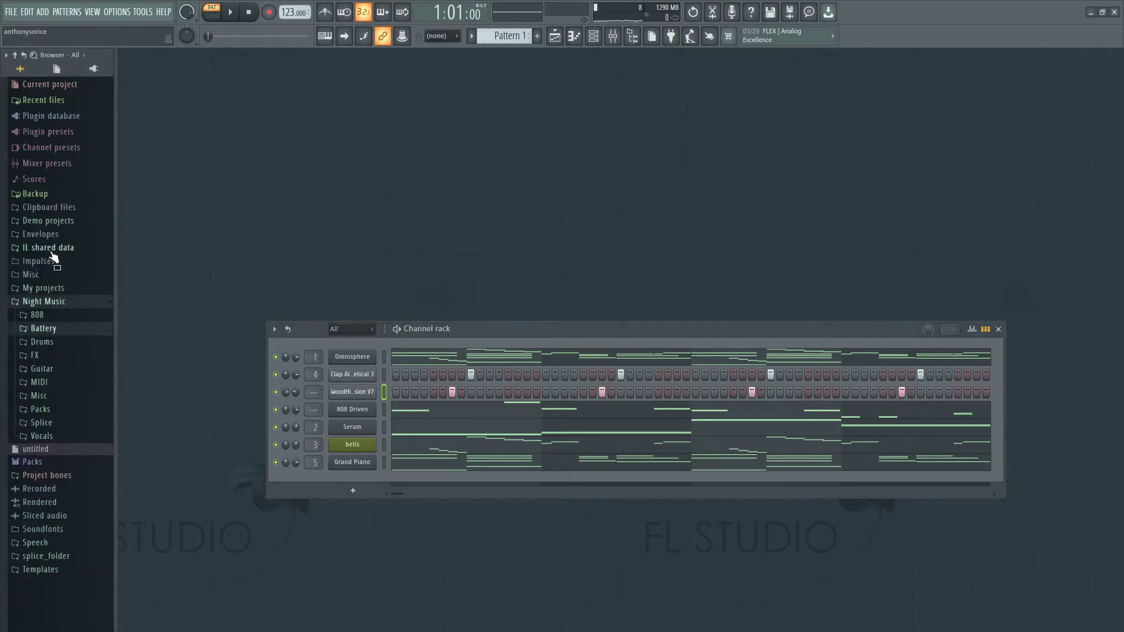
{"action": "left_click", "coordinate": [43, 315]}
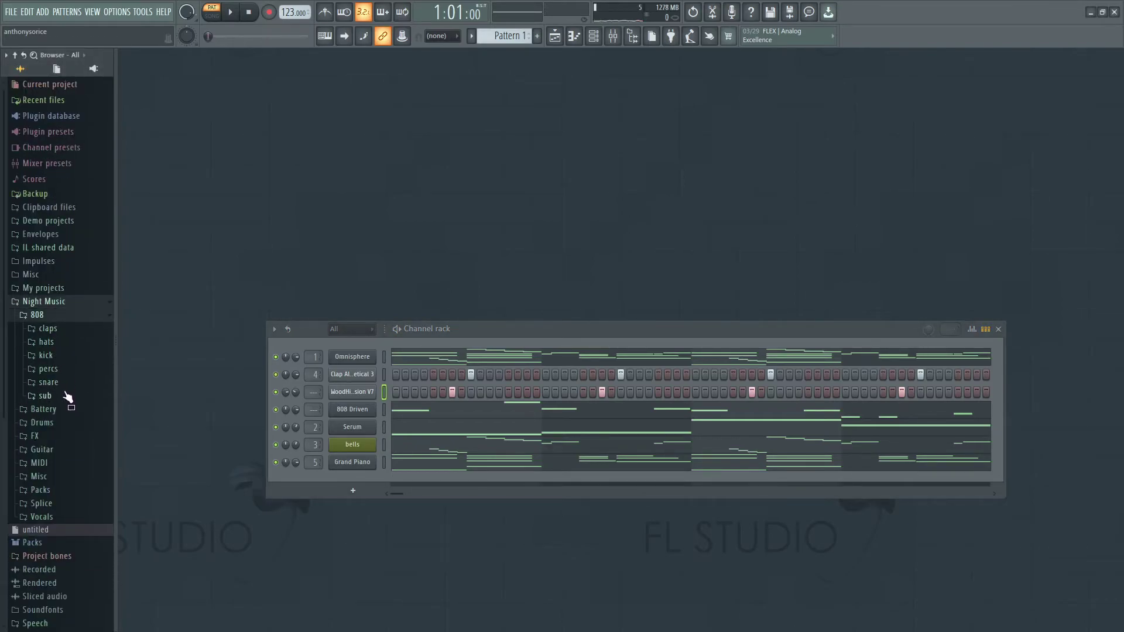
{"action": "left_click", "coordinate": [71, 343]}
{"action": "left_click", "coordinate": [65, 417]}
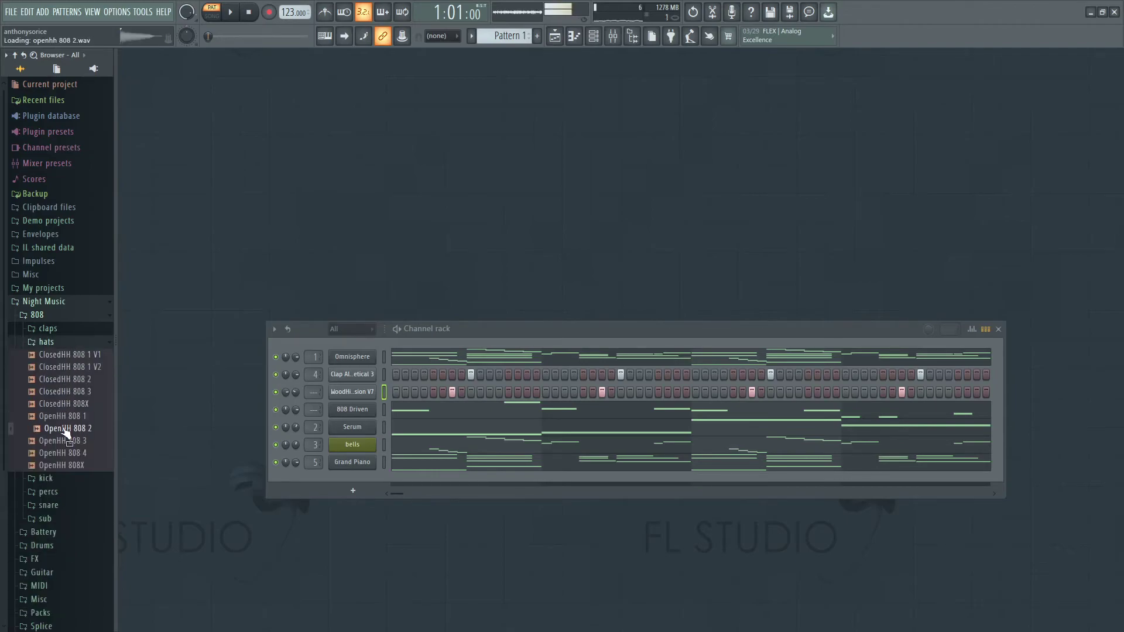
{"action": "left_click", "coordinate": [61, 380]}
{"action": "left_click", "coordinate": [63, 392]}
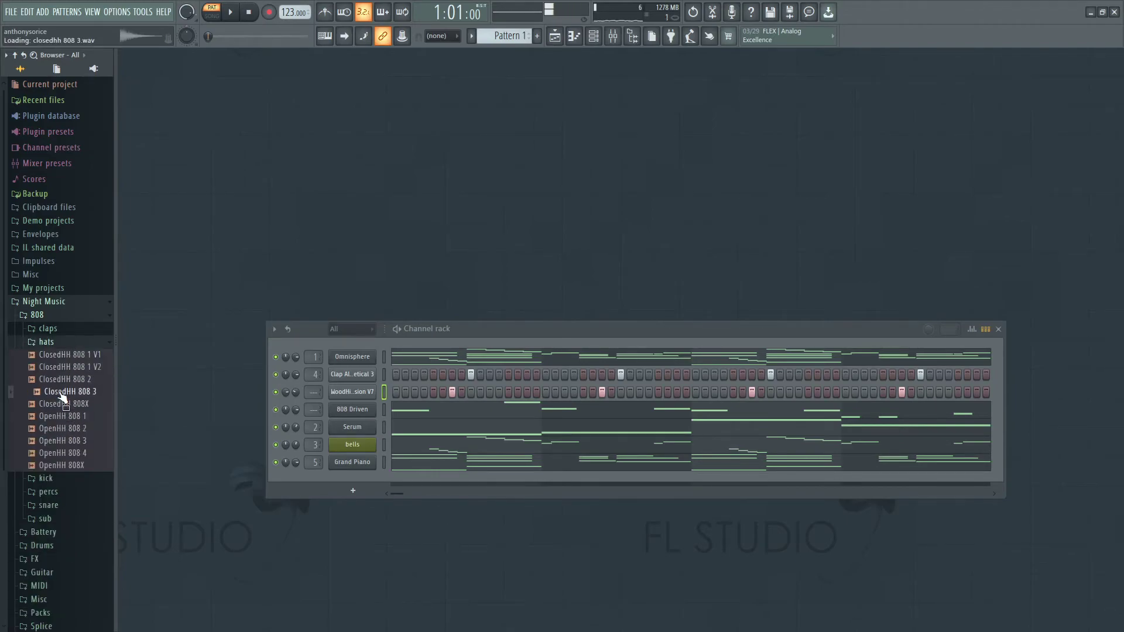
Step: Add ClosedHH 808 3 as a new channel and set its volume envelope's decay time to 40%
{"action": "left_click_drag", "start_coordinate": [364, 486], "coordinate": [357, 478]}
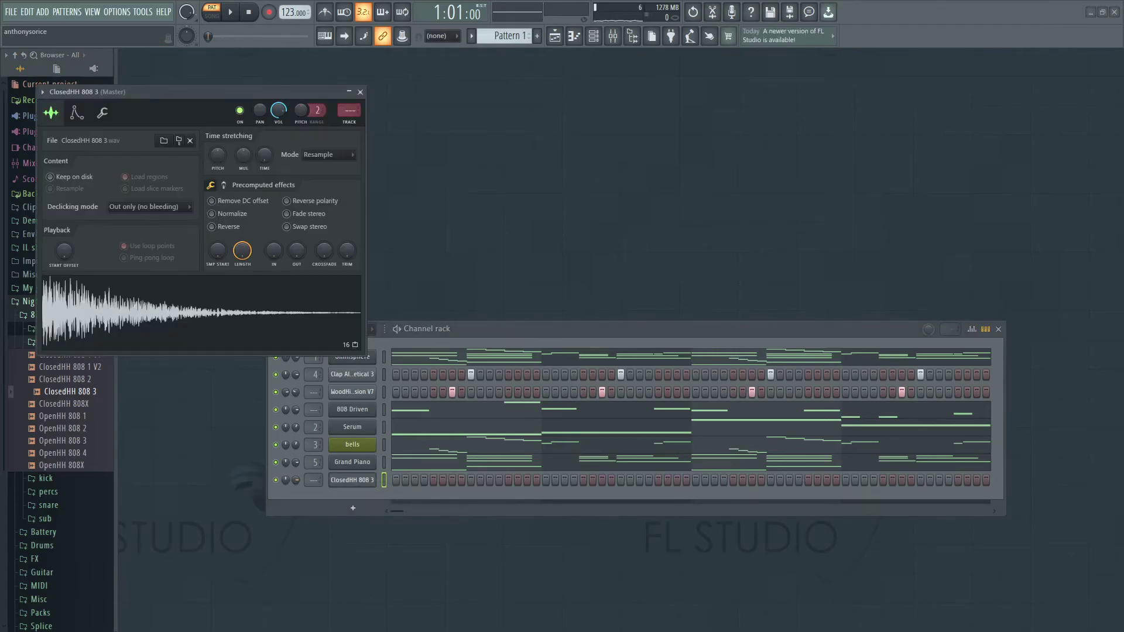
{"action": "left_click", "coordinate": [77, 112]}
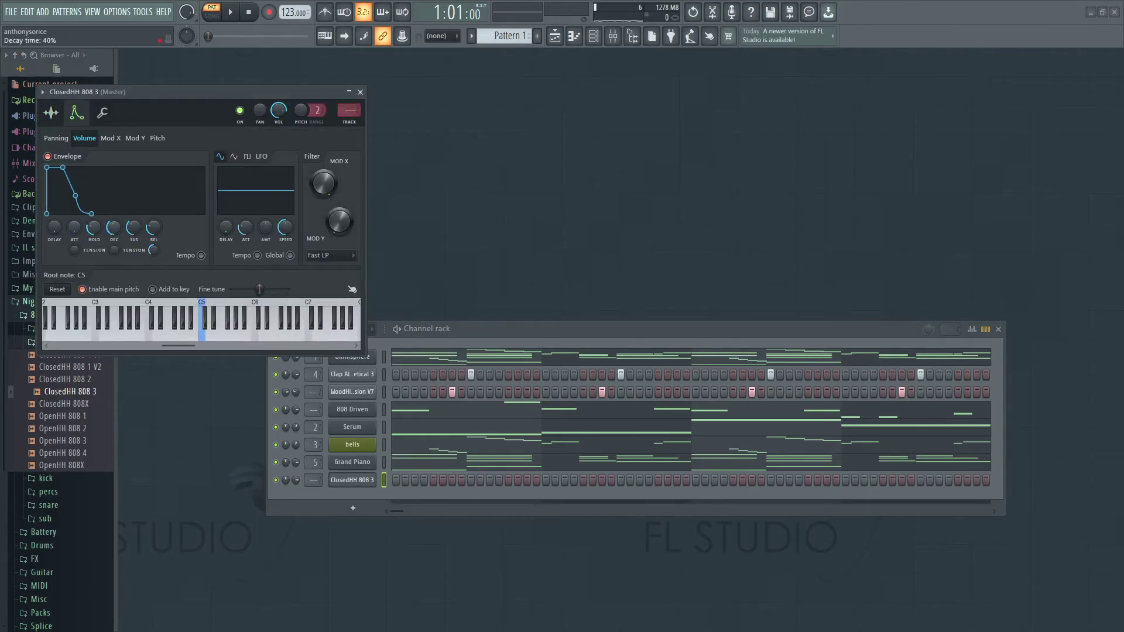
{"action": "left_click", "coordinate": [360, 92]}
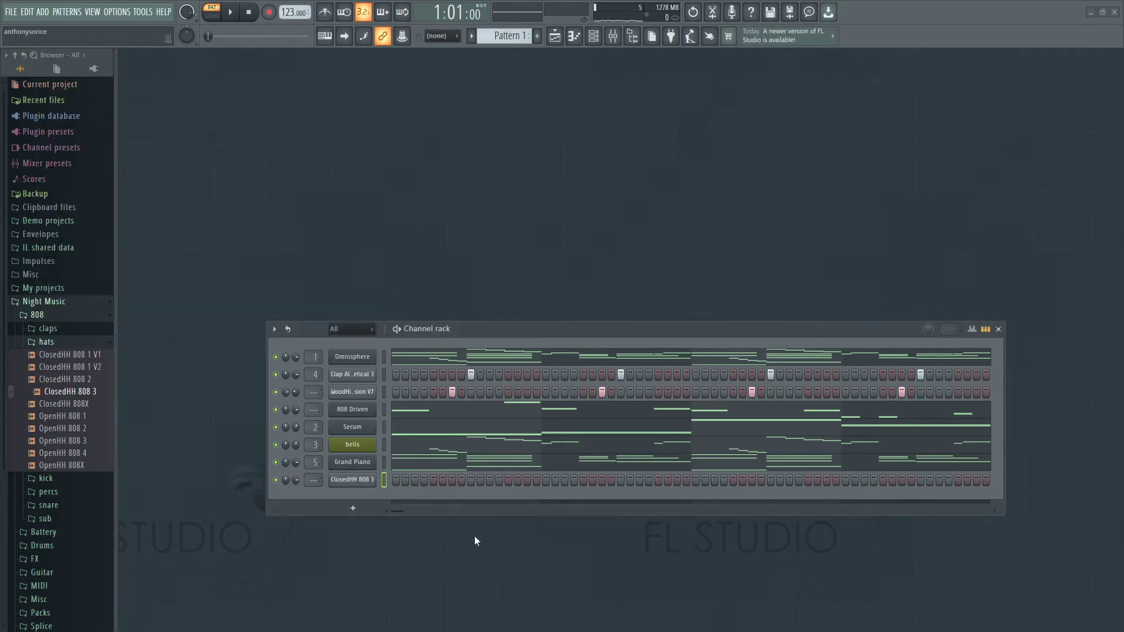
Step: Open the ClosedHH 808 3 channel in the piano roll, hide the ghost notes, and extend the first C5 note to one step
{"action": "right_click", "coordinate": [353, 480]}
{"action": "left_click", "coordinate": [408, 489]}
{"action": "right_click", "coordinate": [352, 478]}
{"action": "left_click", "coordinate": [410, 466]}
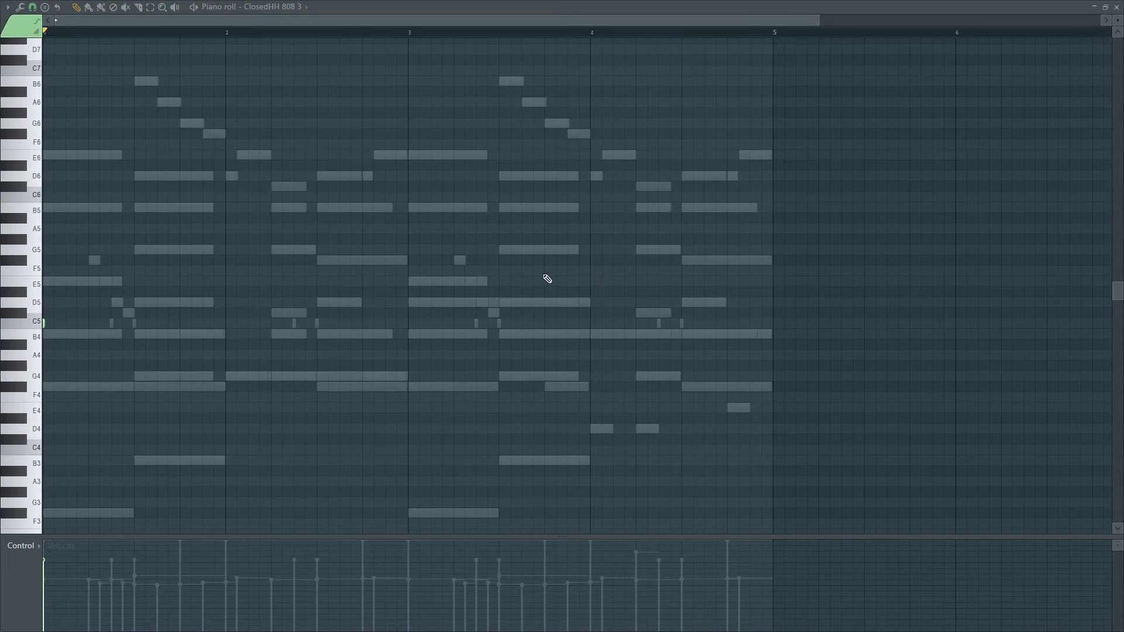
{"action": "scroll", "coordinate": [461, 239], "scroll_direction": "up", "scroll_amount": 2}
{"action": "left_click_drag", "start_coordinate": [442, 19], "coordinate": [304, 34]}
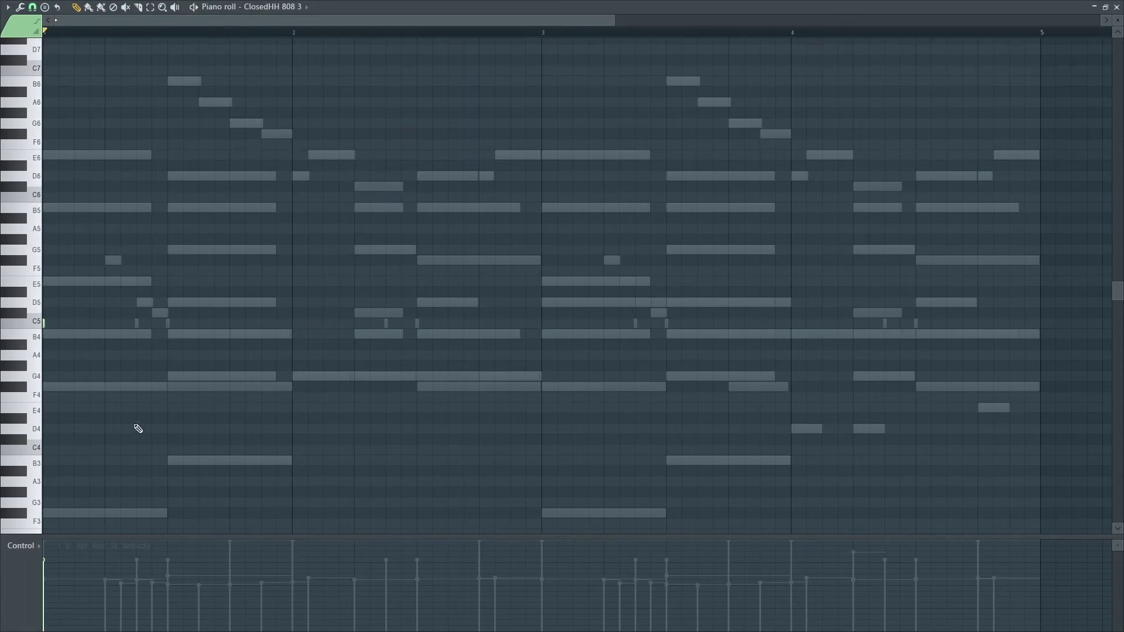
{"action": "key", "text": "alt+v"}
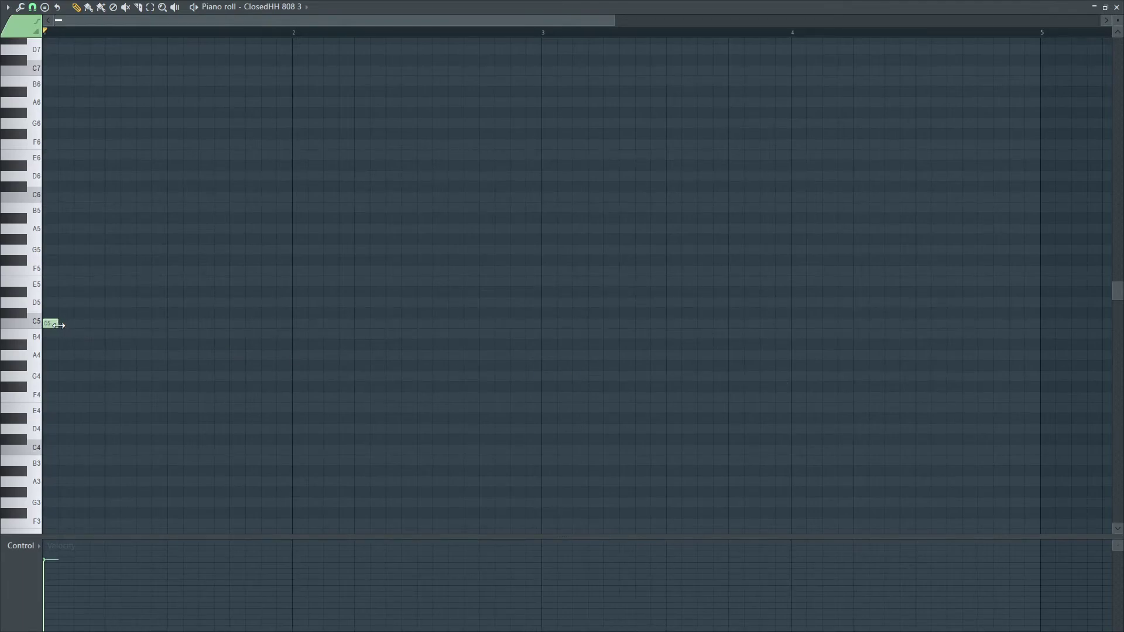
Step: Draw one-step C5 notes on steps 3, 5, 9, 11, 13, 14 and 15 of bar 1 and on the first step of bar 2
{"action": "left_click", "coordinate": [78, 324]}
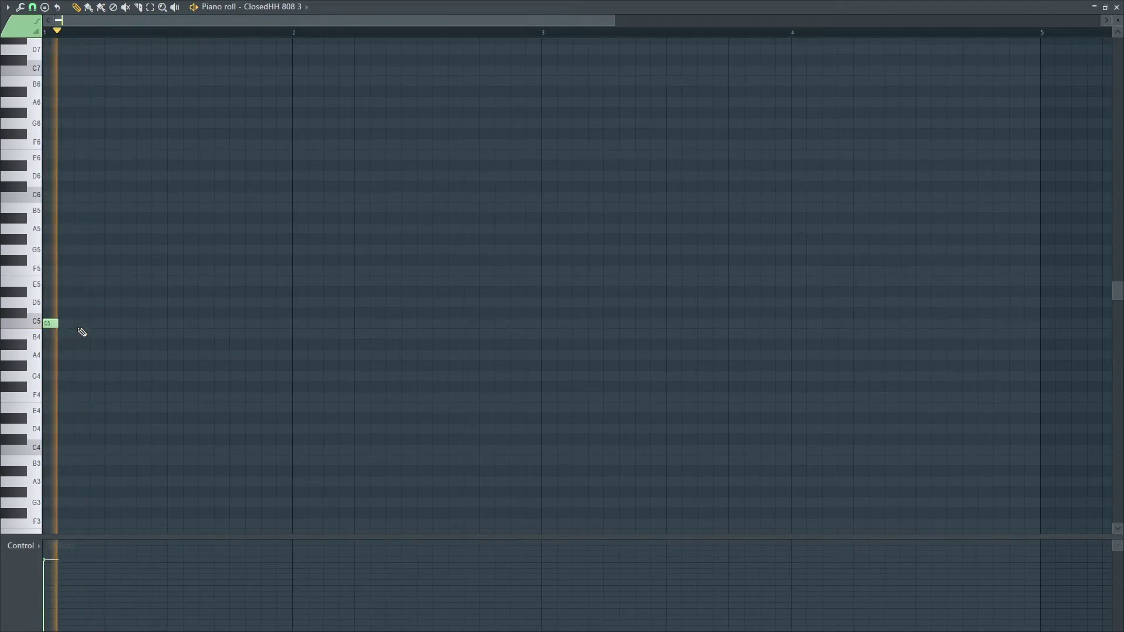
{"action": "left_click", "coordinate": [111, 324]}
{"action": "left_click", "coordinate": [172, 325]}
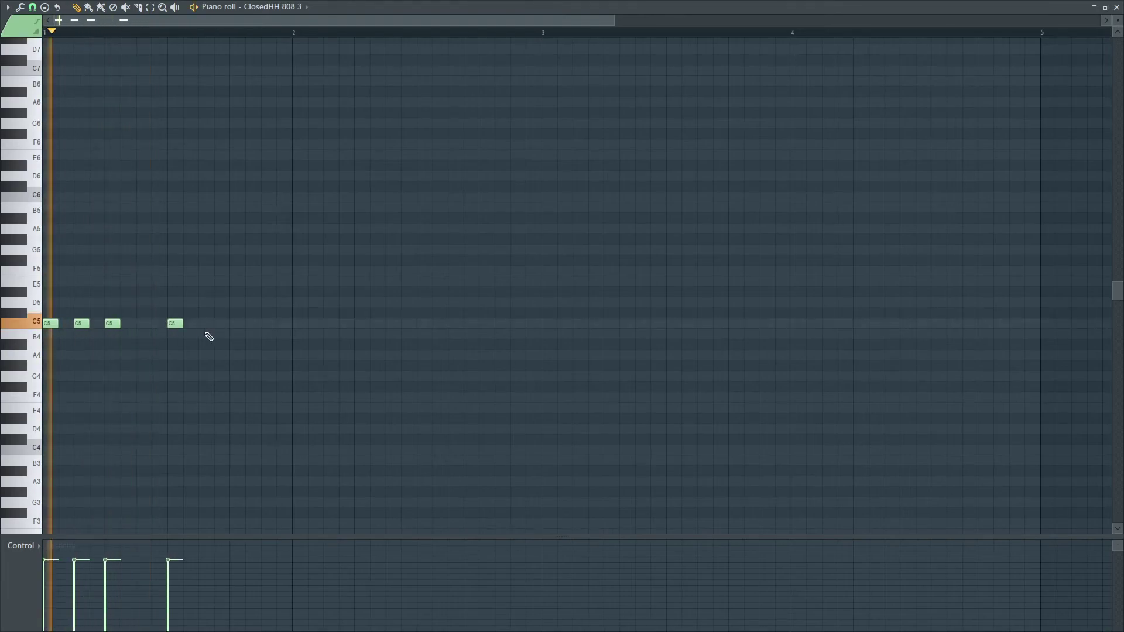
{"action": "left_click", "coordinate": [198, 325]}
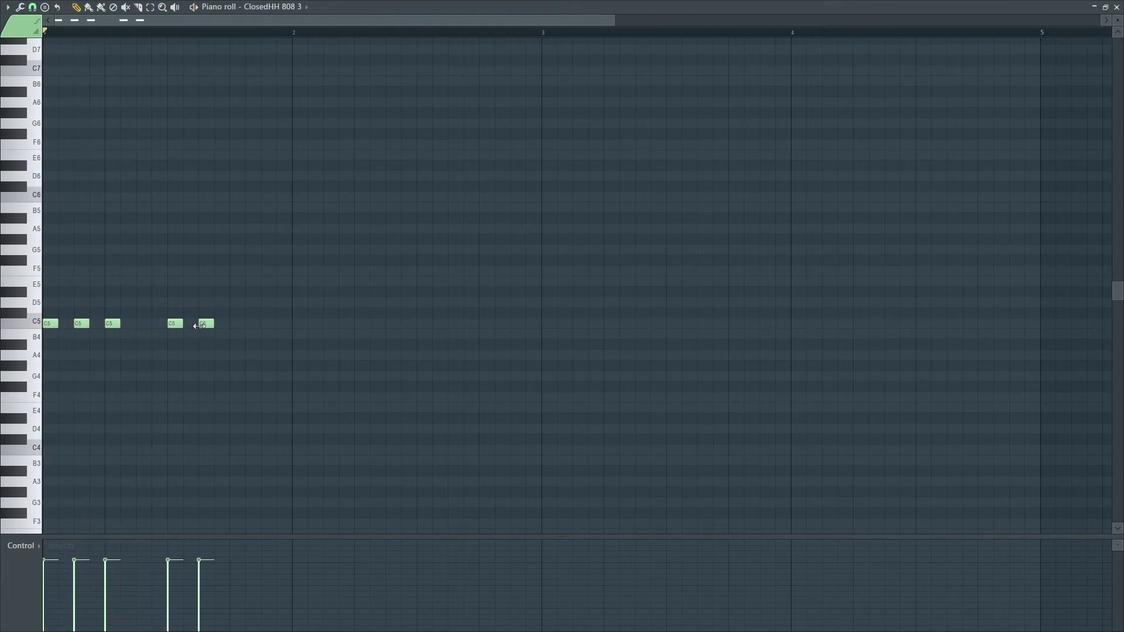
{"action": "left_click", "coordinate": [236, 325]}
{"action": "left_click", "coordinate": [250, 325]}
{"action": "left_click", "coordinate": [264, 325]}
{"action": "left_click", "coordinate": [300, 325]}
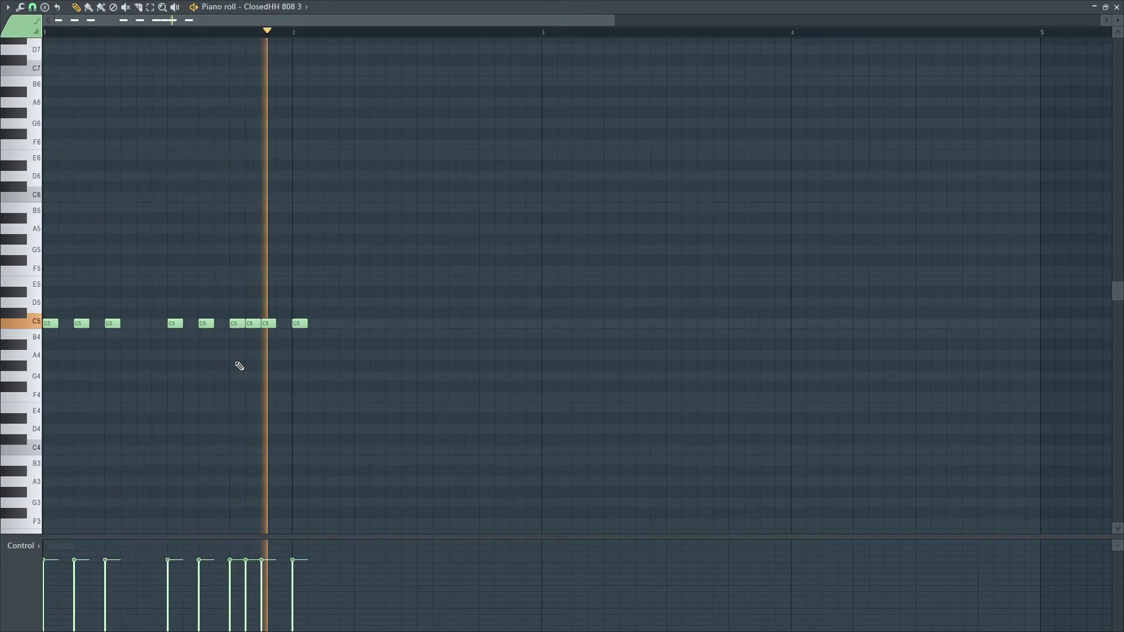
Step: Try an extra C5 note on step 7 of bar 1 and play the hi-hat pattern with it
{"action": "left_click", "coordinate": [140, 324]}
{"action": "key", "text": "space"}
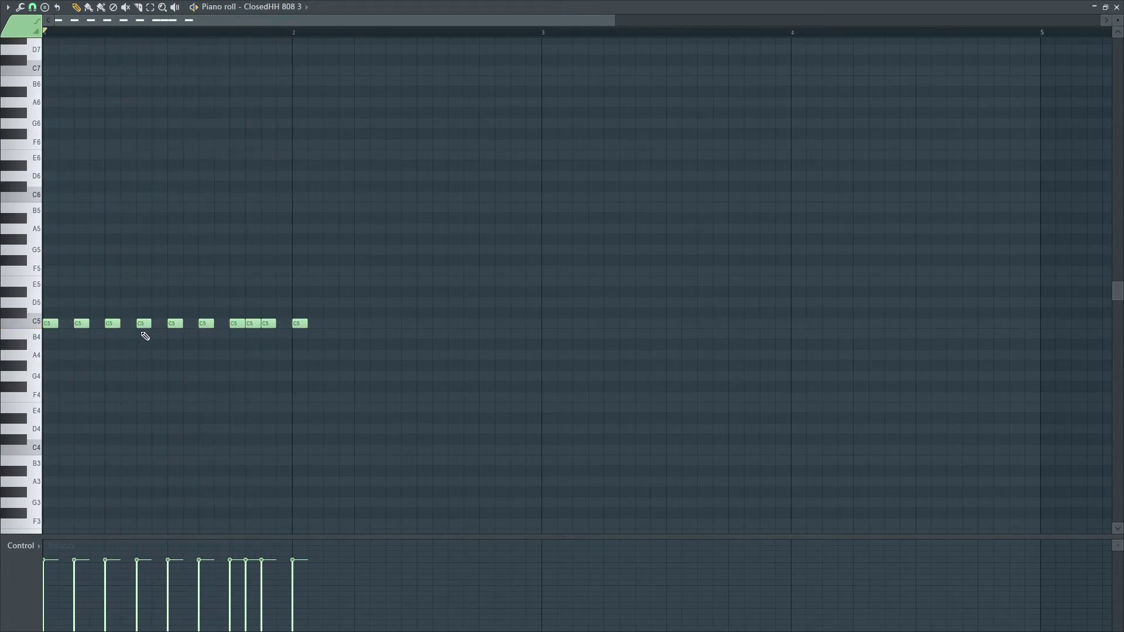
{"action": "key", "text": "space"}
{"action": "key", "text": "space"}
{"action": "key", "text": "space"}
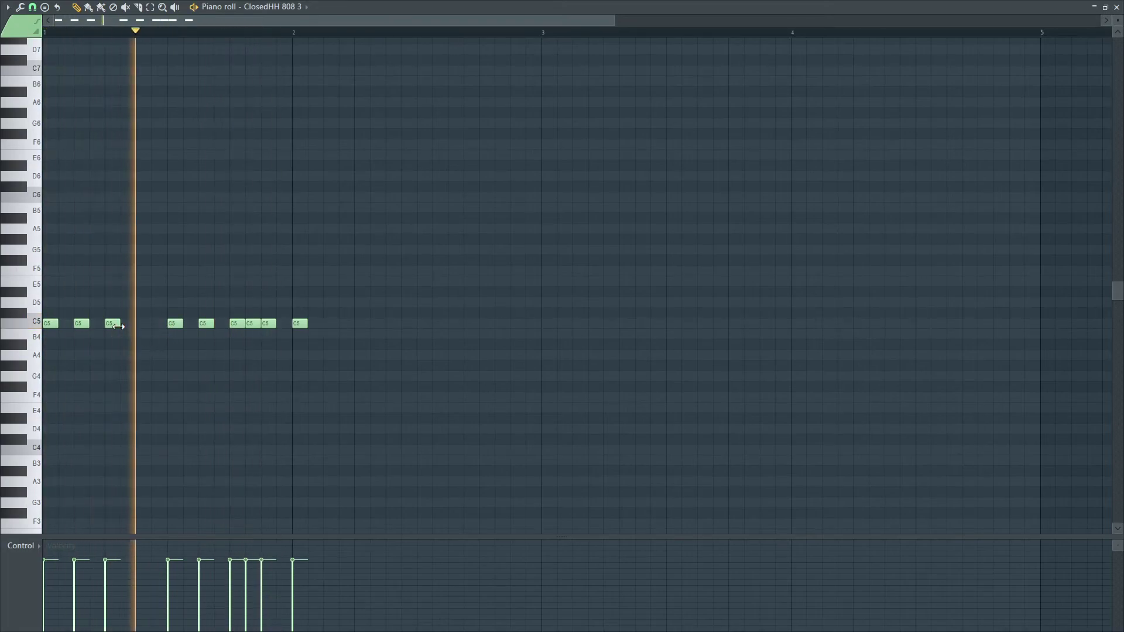
Step: Try shifting the second C5 note of bar 1 one step later and compare the playback
{"action": "key", "text": "space"}
{"action": "key", "text": "space"}
{"action": "key", "text": "space"}
{"action": "left_click_drag", "start_coordinate": [81, 324], "coordinate": [101, 326]}
{"action": "key", "text": "space"}
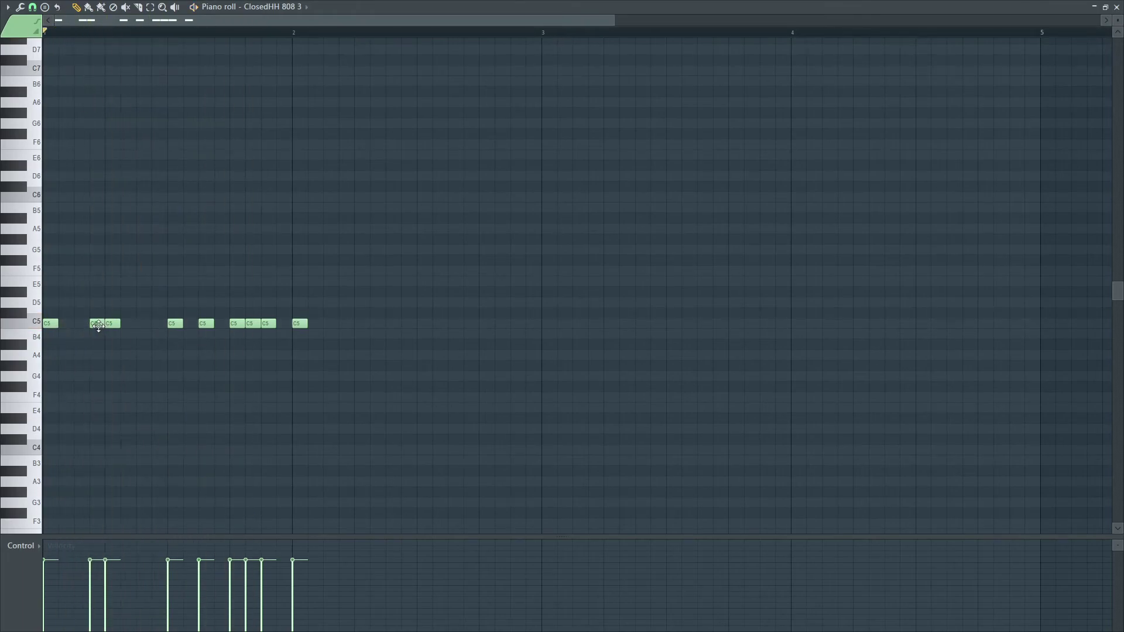
{"action": "key", "text": "space"}
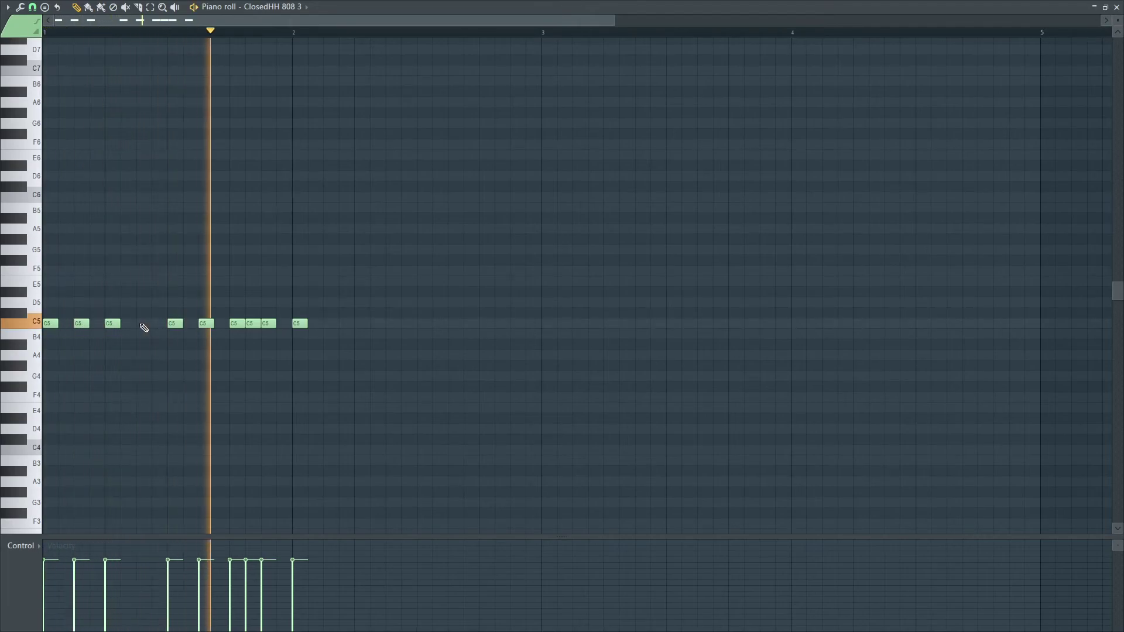
{"action": "key", "text": "space"}
{"action": "key", "text": "space"}
Step: Try an A4 note on step 7 of bar 1, shift it one step later, and delete it
{"action": "left_click", "coordinate": [140, 354]}
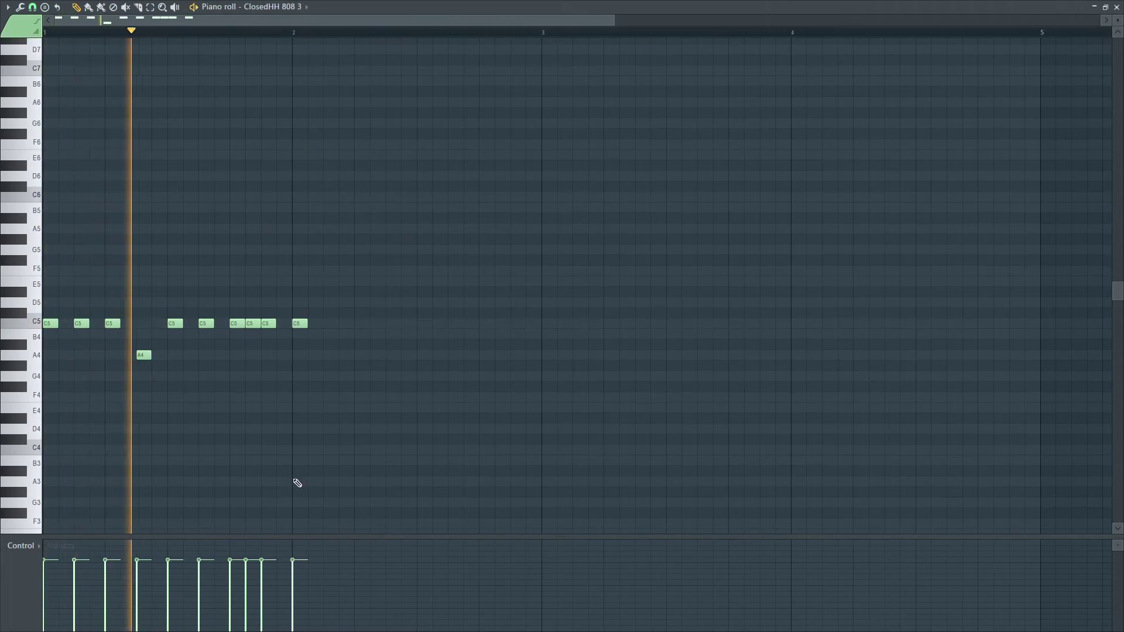
{"action": "left_click_drag", "start_coordinate": [145, 355], "coordinate": [161, 357]}
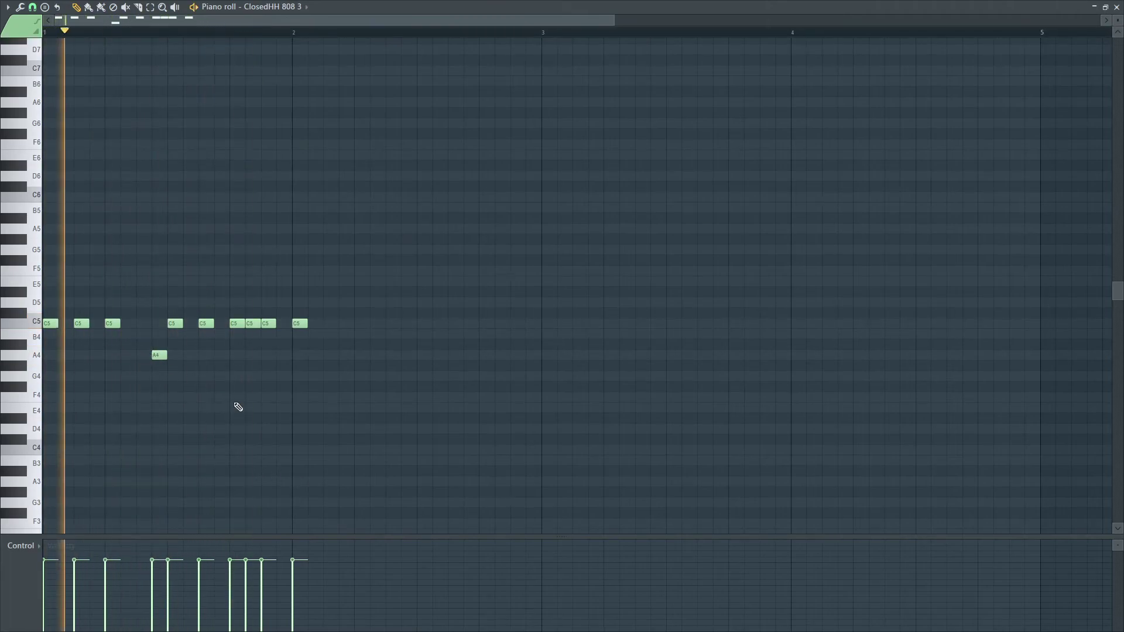
{"action": "right_click", "coordinate": [158, 356]}
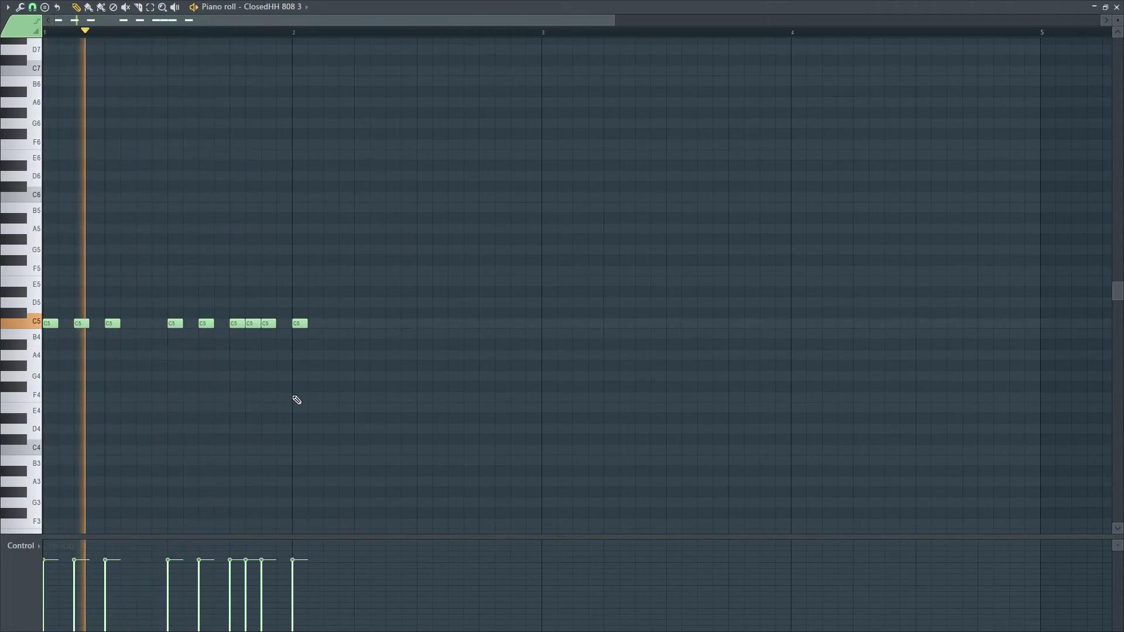
Step: Add one-step C5 notes on steps 5, 9 and 13 of bar 2 and play the pattern
{"action": "key", "text": "space"}
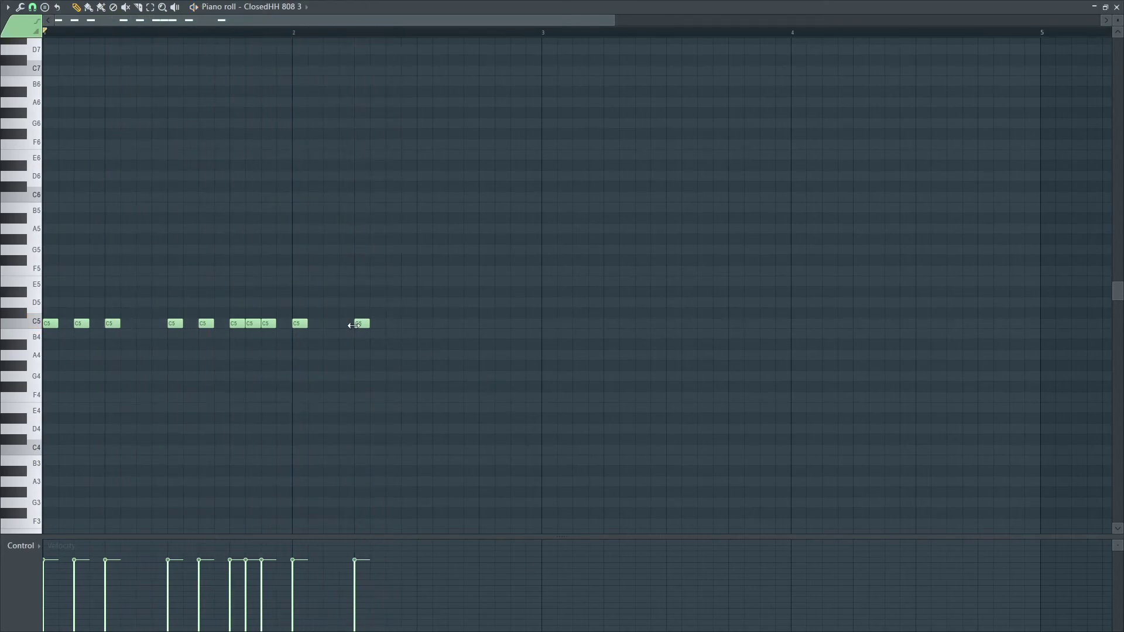
{"action": "key", "text": "space"}
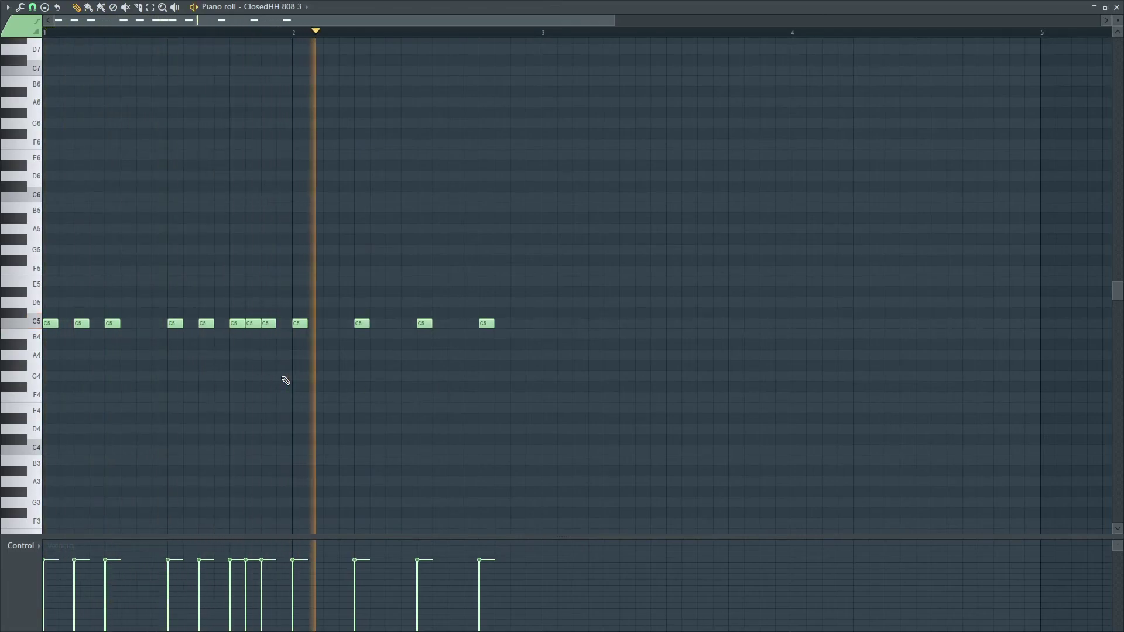
{"action": "key", "text": "space"}
Step: Duplicate all the hi-hat notes into bars 3 and 4, clear the selection, and start playback
{"action": "key", "text": "ctrl+a"}
{"action": "key", "text": "ctrl+b"}
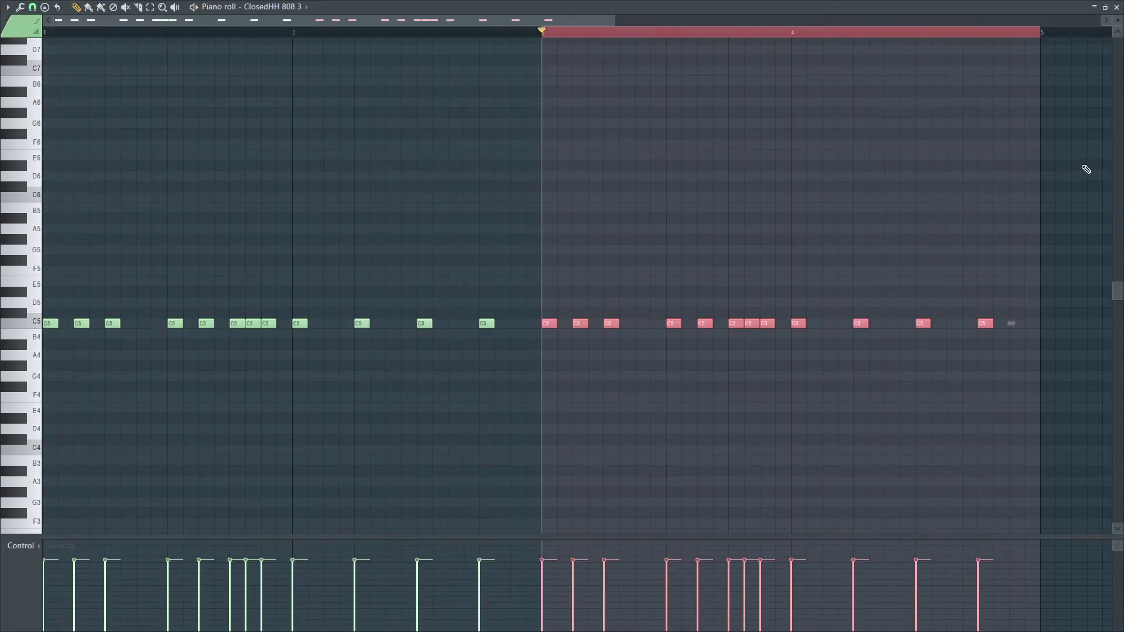
{"action": "left_click", "coordinate": [560, 32]}
{"action": "key", "text": "space"}
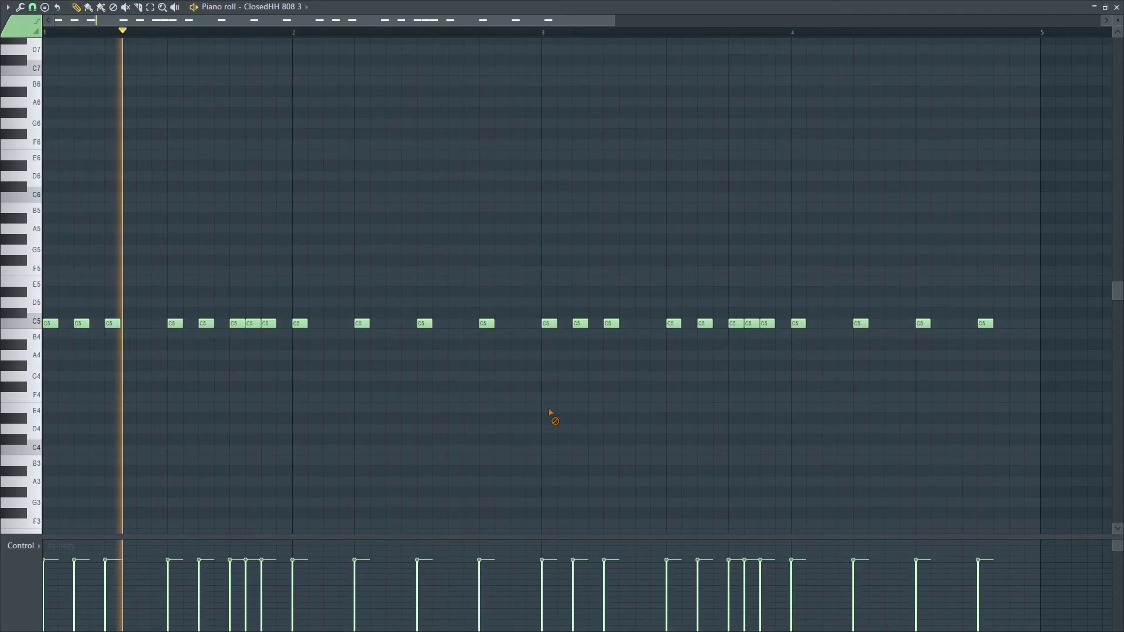
Step: Replay the four-bar hi-hat pattern and try a lower G#4 note on step 7 of bar 3, then delete it
{"action": "key", "text": "space"}
{"action": "key", "text": "space"}
{"action": "key", "text": "space"}
{"action": "key", "text": "space"}
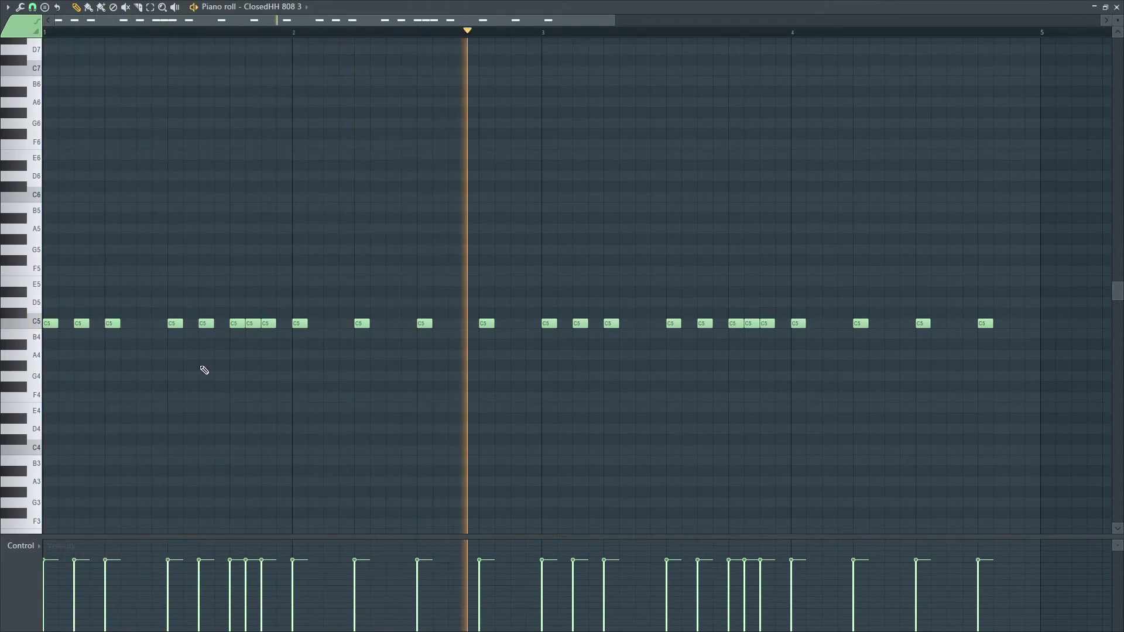
{"action": "left_click", "coordinate": [641, 366]}
{"action": "key", "text": "space"}
{"action": "right_click", "coordinate": [643, 366]}
{"action": "key", "text": "space"}
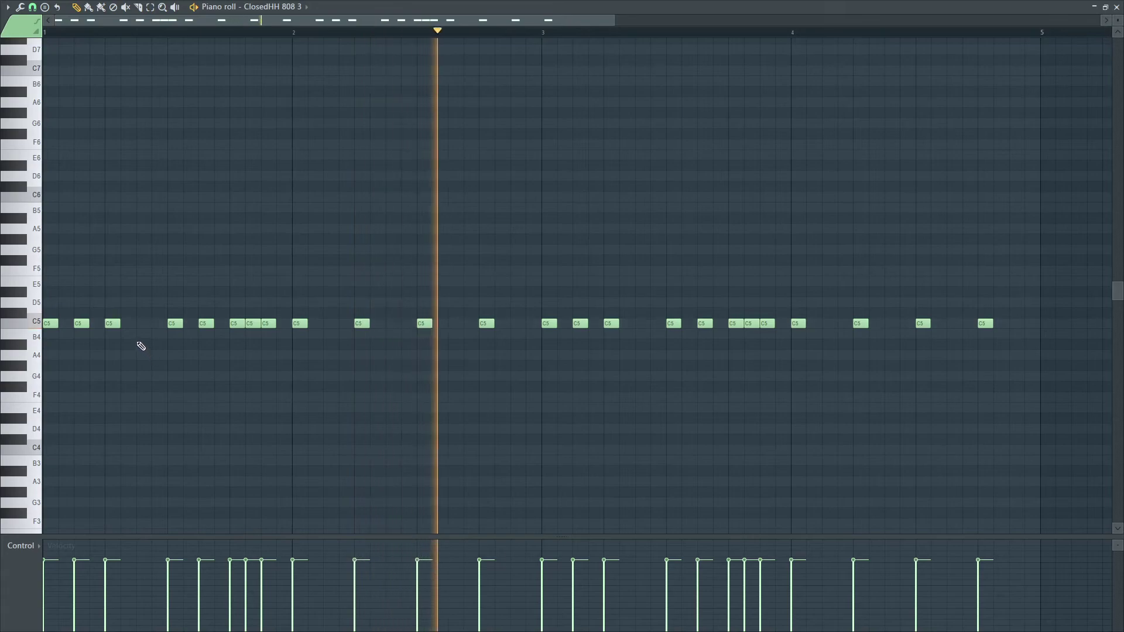
Step: Add a C5 note on step 7 of bar 3, remove the one on step 7 of bar 1, and replay
{"action": "key", "text": "space"}
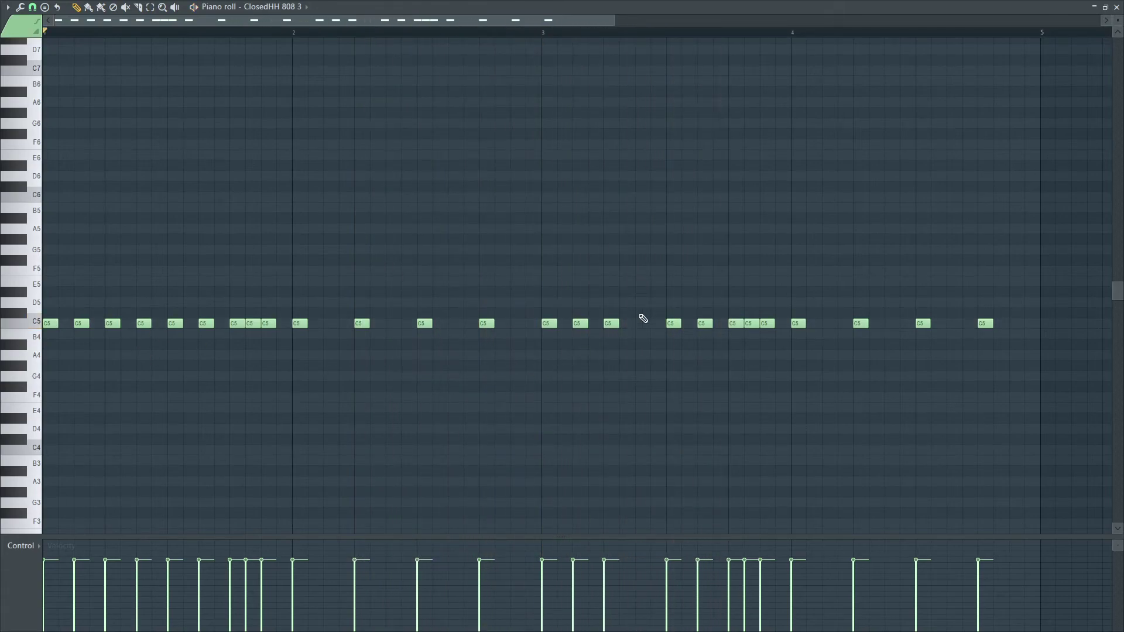
{"action": "key", "text": "space"}
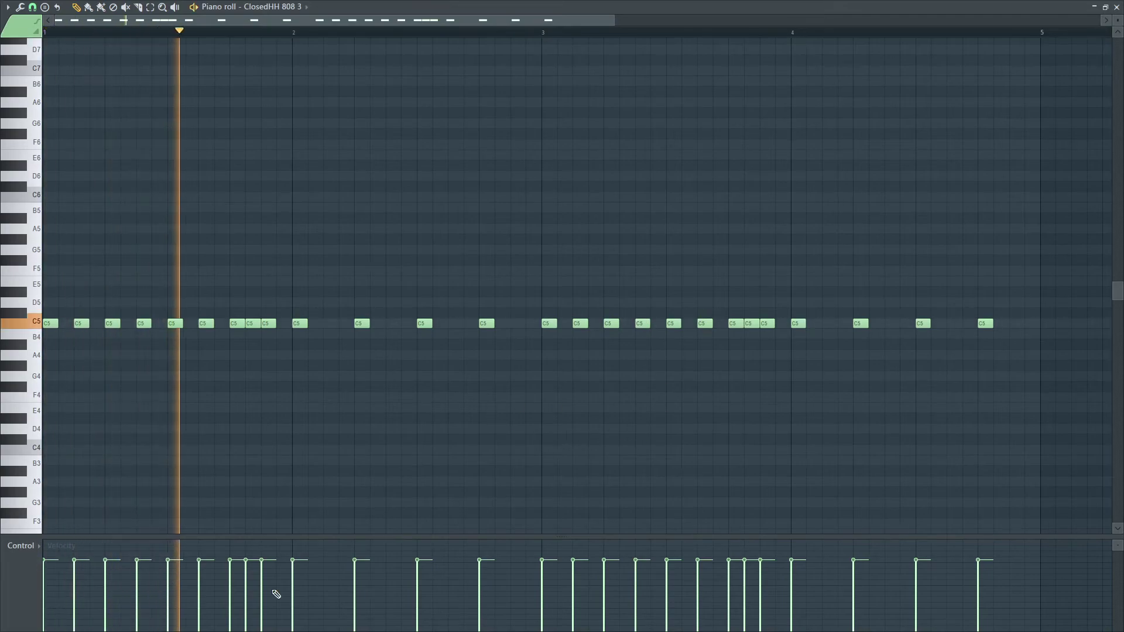
{"action": "key", "text": "space"}
{"action": "right_click", "coordinate": [143, 323]}
{"action": "key", "text": "space"}
{"action": "key", "text": "space"}
{"action": "key", "text": "space"}
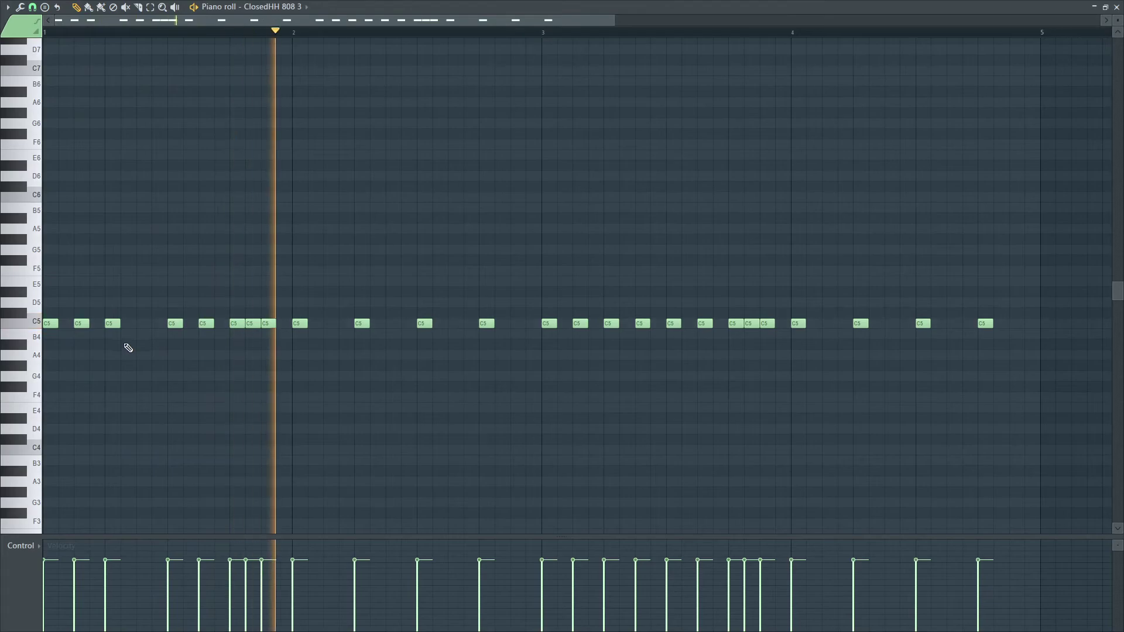
Step: Close the piano roll and listen to the full pattern from the channel rack
{"action": "key", "text": "space"}
{"action": "left_click", "coordinate": [1117, 7]}
{"action": "key", "text": "space"}
{"action": "key", "text": "space"}
{"action": "key", "text": "space"}
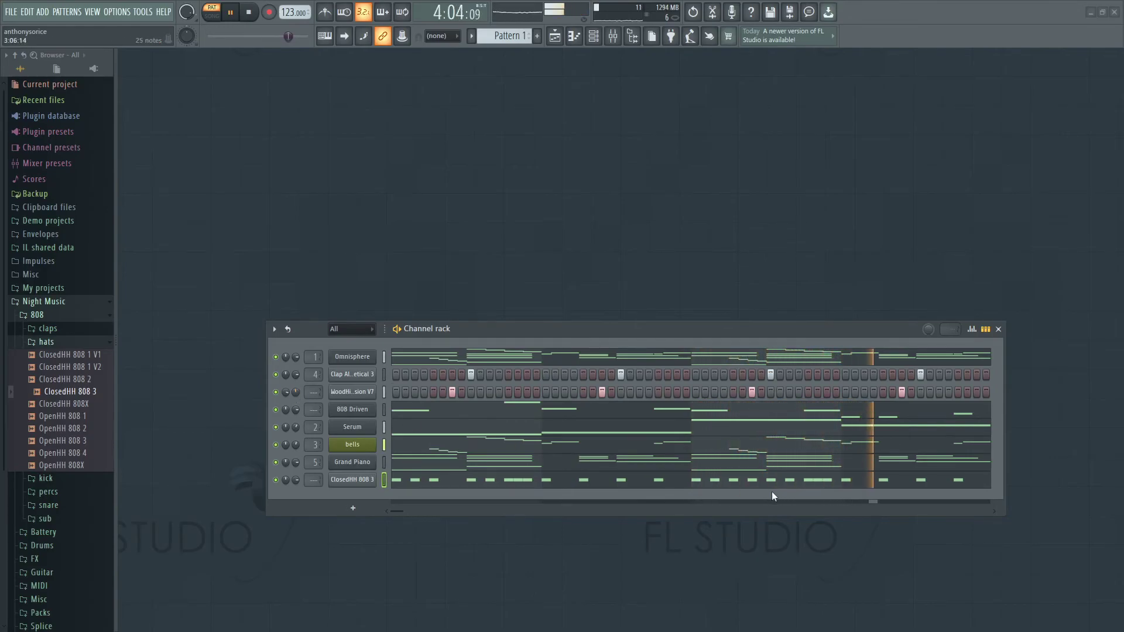
{"action": "key", "text": "space"}
Step: Add the OpenHH 808 1 sample from the hats folder as a new channel and view its piano roll
{"action": "left_click", "coordinate": [70, 417]}
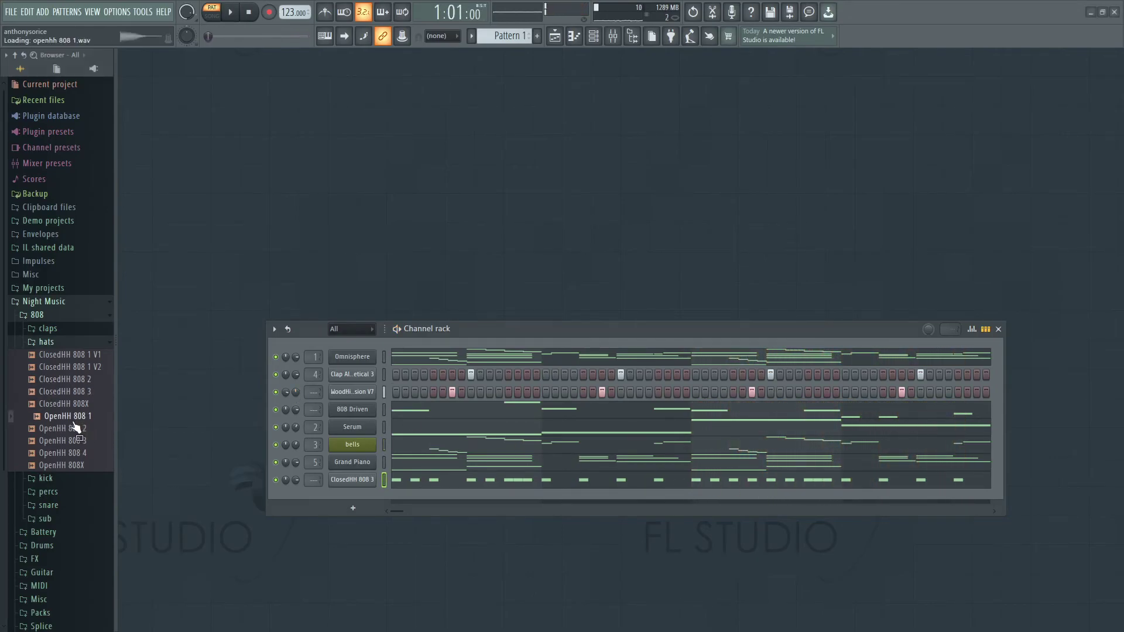
{"action": "left_click_drag", "start_coordinate": [375, 494], "coordinate": [375, 500]}
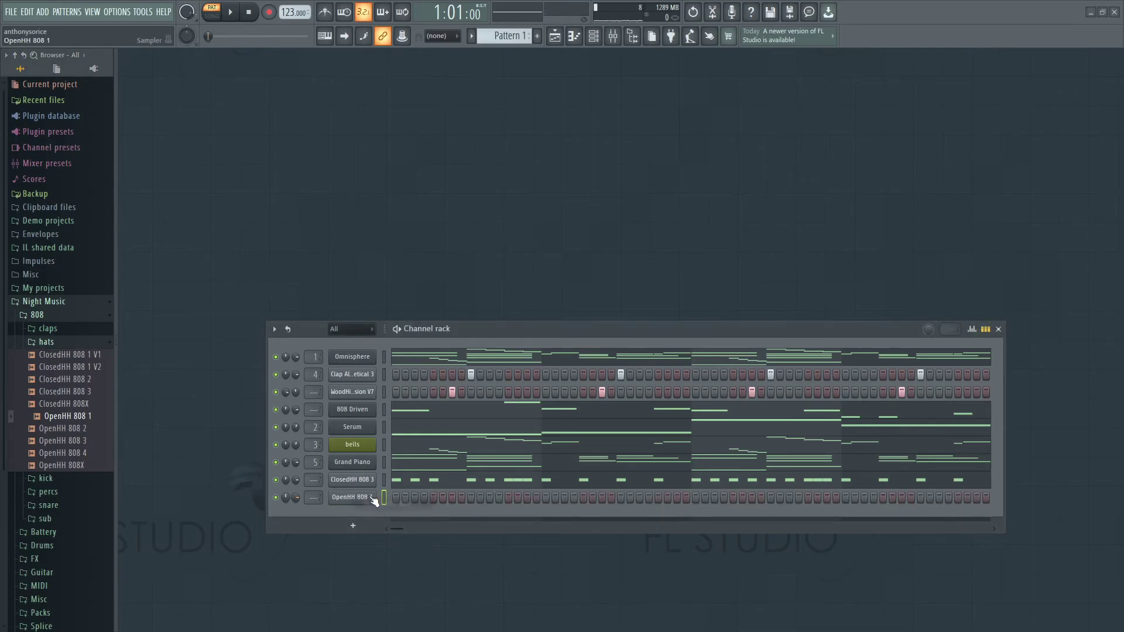
{"action": "right_click", "coordinate": [370, 499]}
{"action": "left_click", "coordinate": [410, 465]}
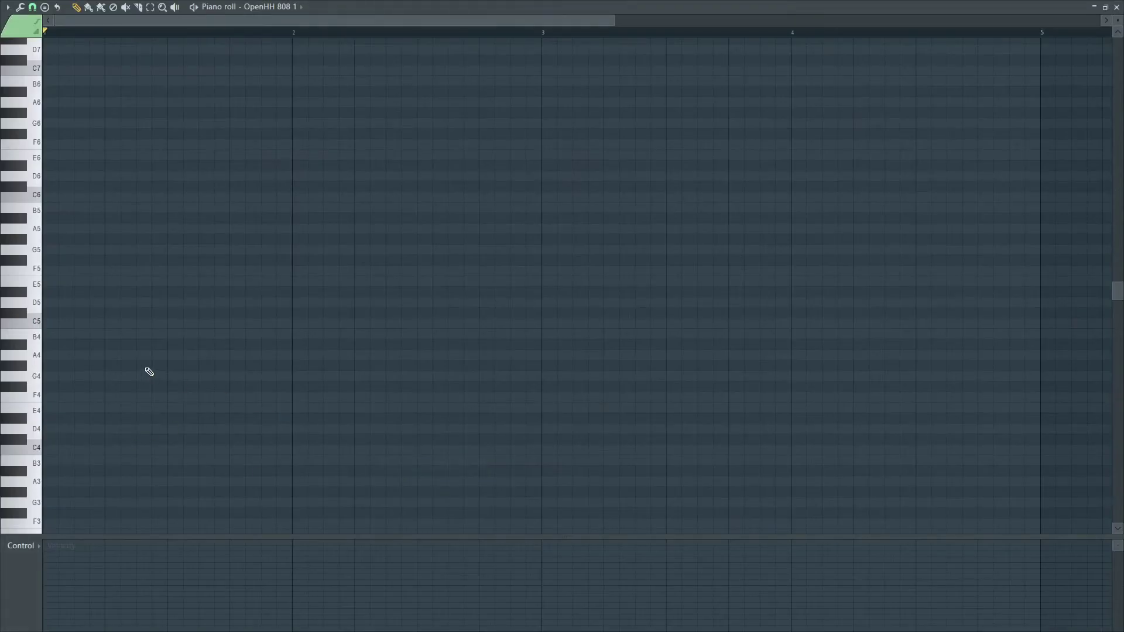
{"action": "left_click", "coordinate": [1117, 6]}
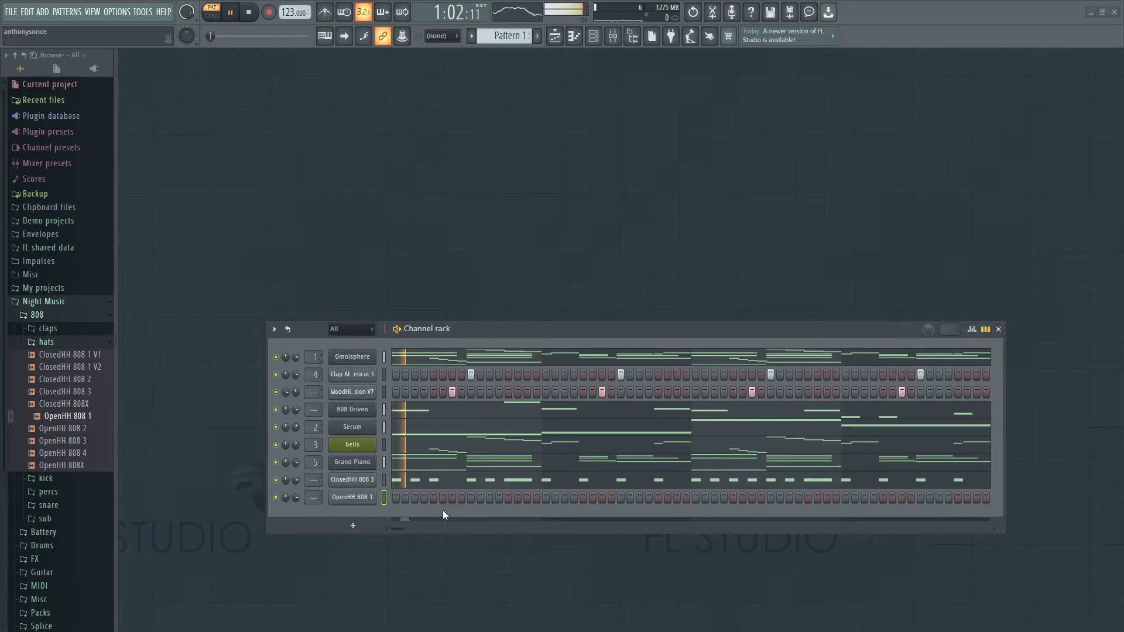
Step: Place an OpenHH 808 1 hit on step 7 of the step sequencer and play the pattern
{"action": "left_click", "coordinate": [451, 498]}
{"action": "key", "text": "space"}
{"action": "key", "text": "space"}
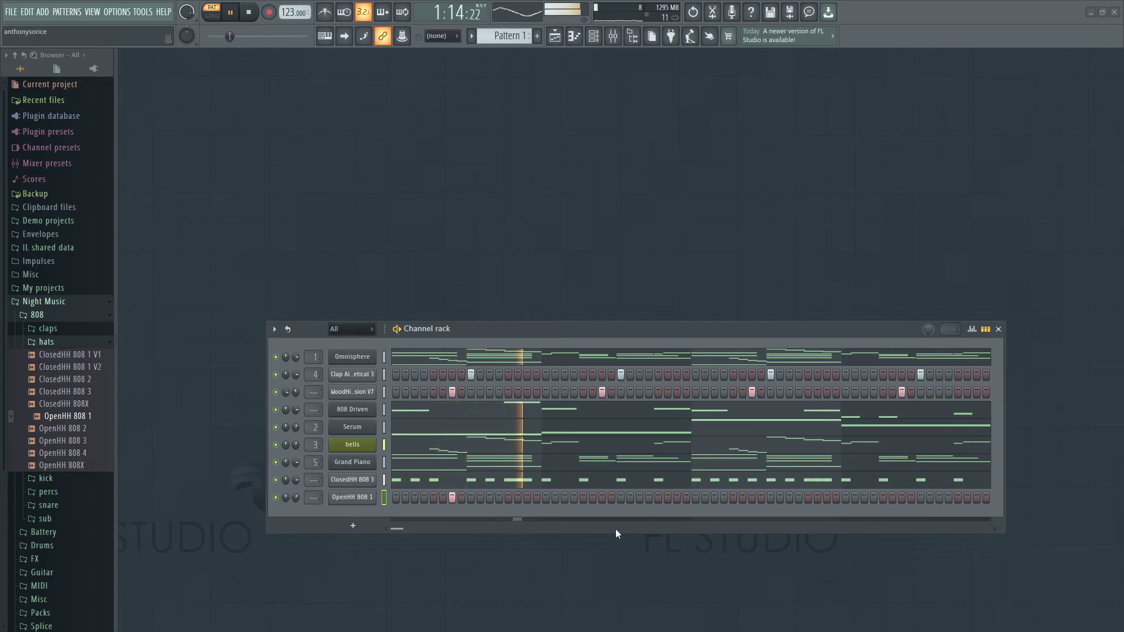
{"action": "key", "text": "space"}
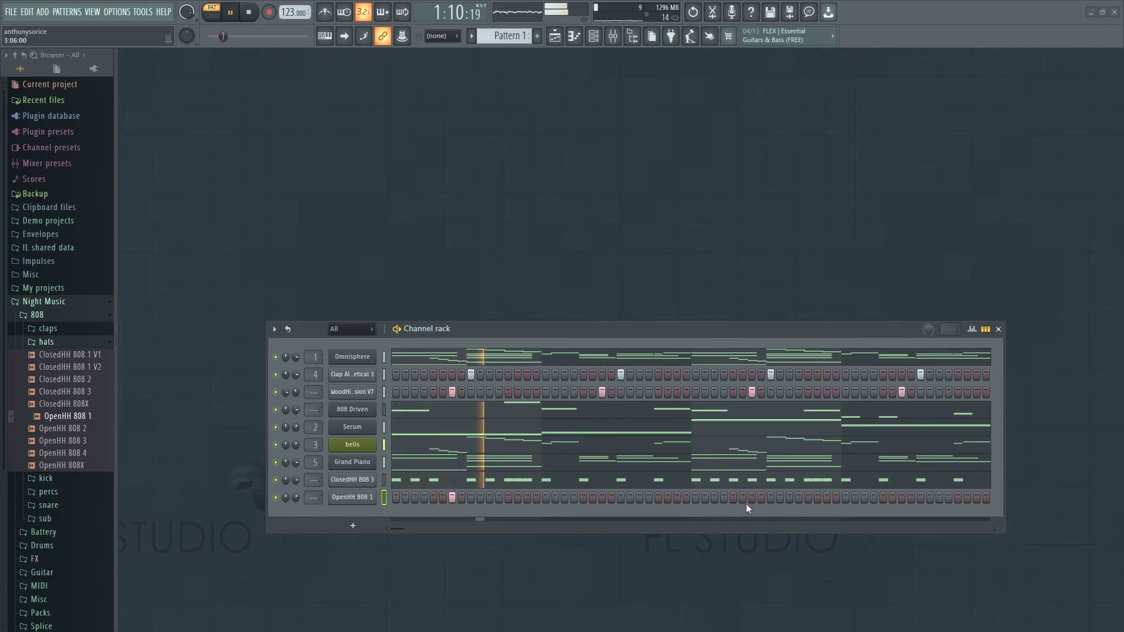
Step: Repeat the OpenHH 808 1 hit on step 7 of bar 3 in its piano roll, close it, and play the pattern
{"action": "right_click", "coordinate": [372, 481]}
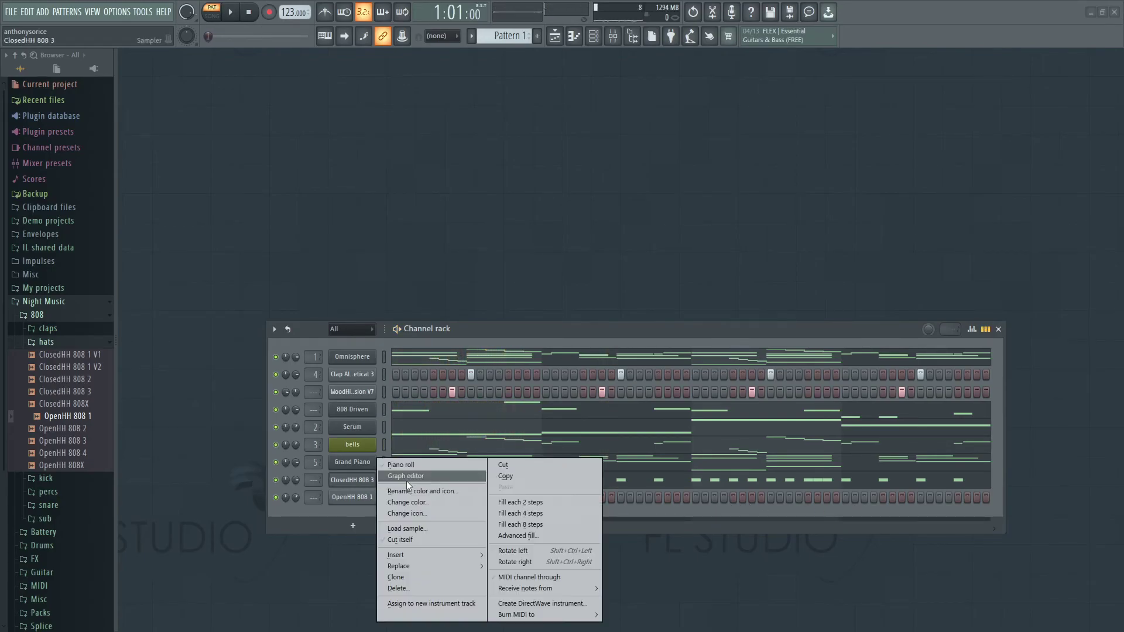
{"action": "left_click", "coordinate": [352, 498]}
{"action": "right_click", "coordinate": [351, 497]}
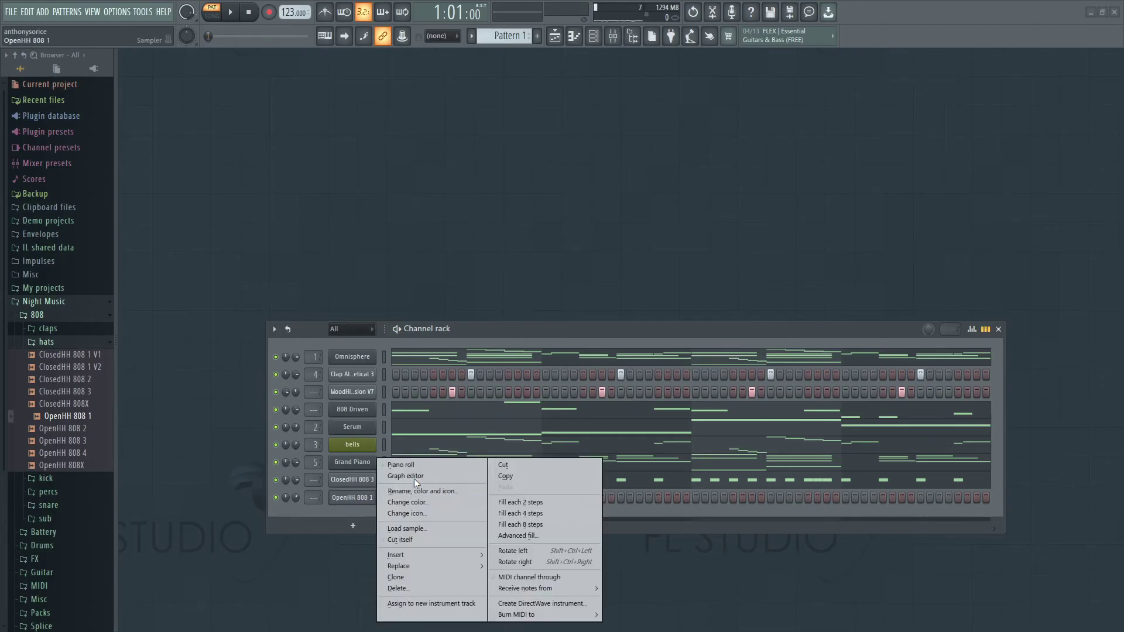
{"action": "left_click", "coordinate": [402, 465]}
{"action": "left_click_drag", "start_coordinate": [546, 38], "coordinate": [1041, 33]}
{"action": "key", "text": "space"}
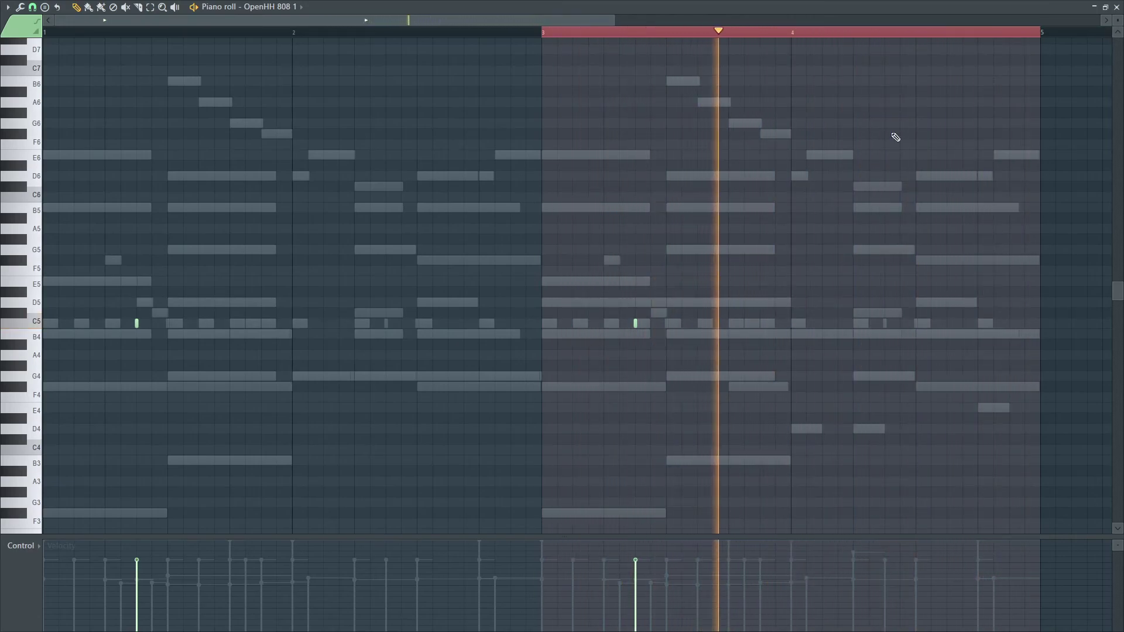
{"action": "left_click", "coordinate": [707, 34]}
{"action": "left_click", "coordinate": [1116, 7]}
{"action": "key", "text": "space"}
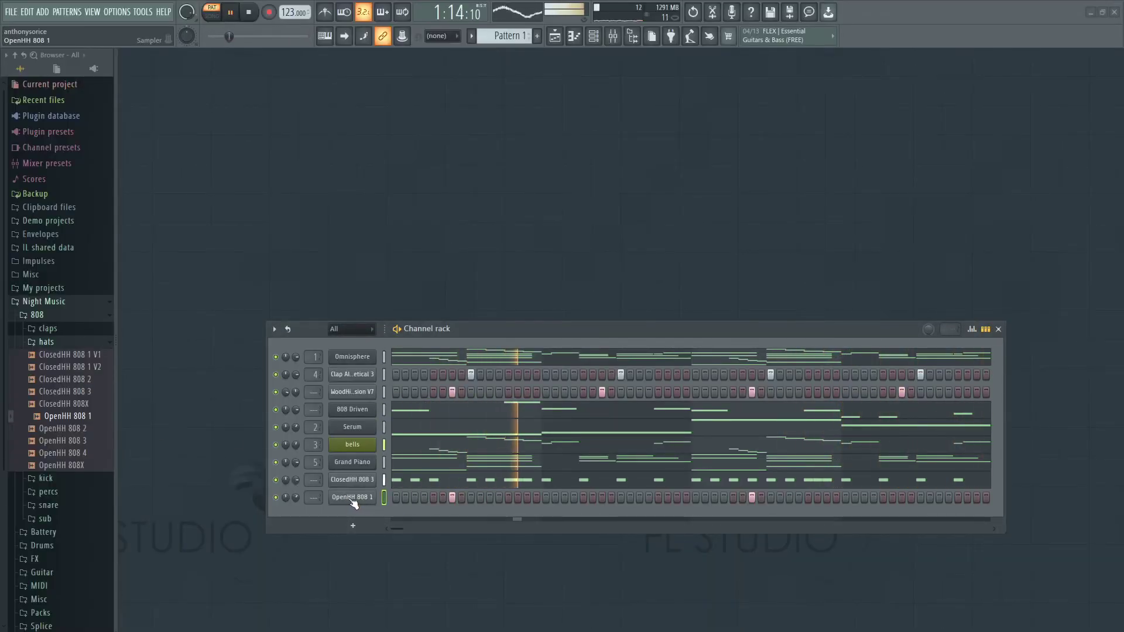
Step: In the ClosedHH 808 3 piano roll, extend the last C5 note to the end of bar 4 and chop it into eight half-step notes
{"action": "right_click", "coordinate": [374, 480]}
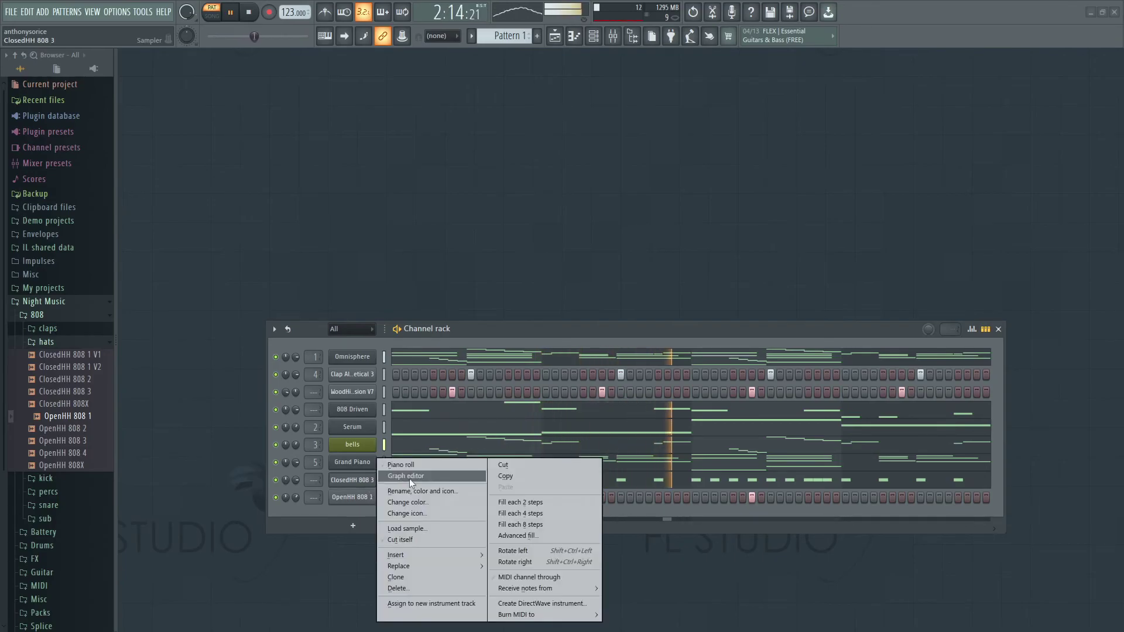
{"action": "left_click", "coordinate": [404, 462]}
{"action": "key", "text": "space"}
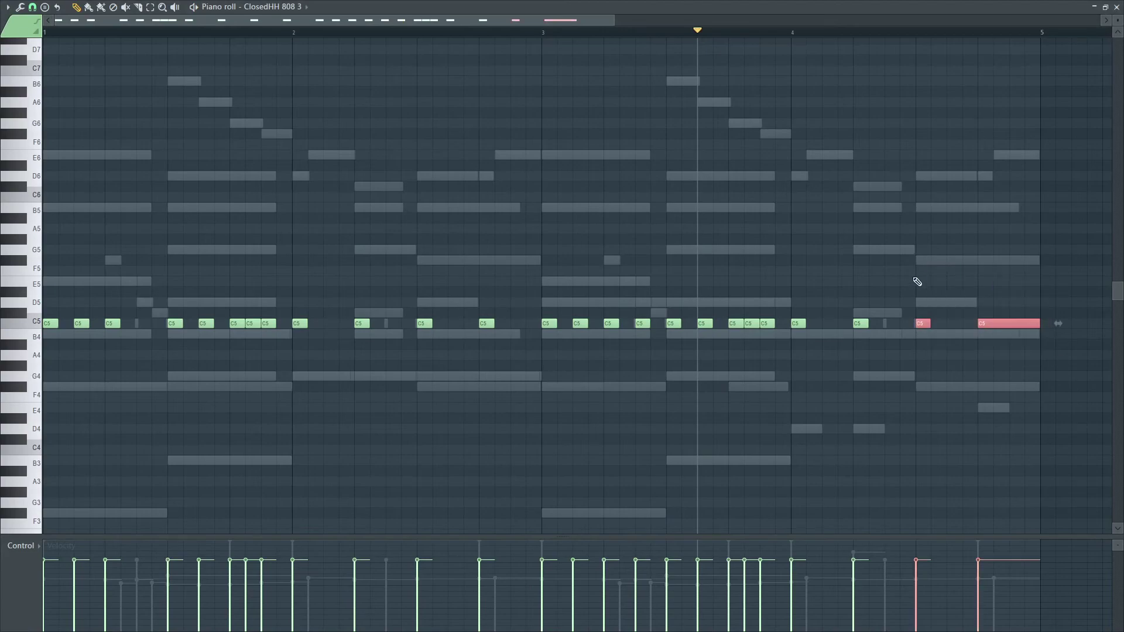
{"action": "left_click_drag", "start_coordinate": [1044, 350], "coordinate": [988, 308]}
{"action": "key", "text": "alt+u"}
{"action": "left_click", "coordinate": [760, 394]}
{"action": "key", "text": "space"}
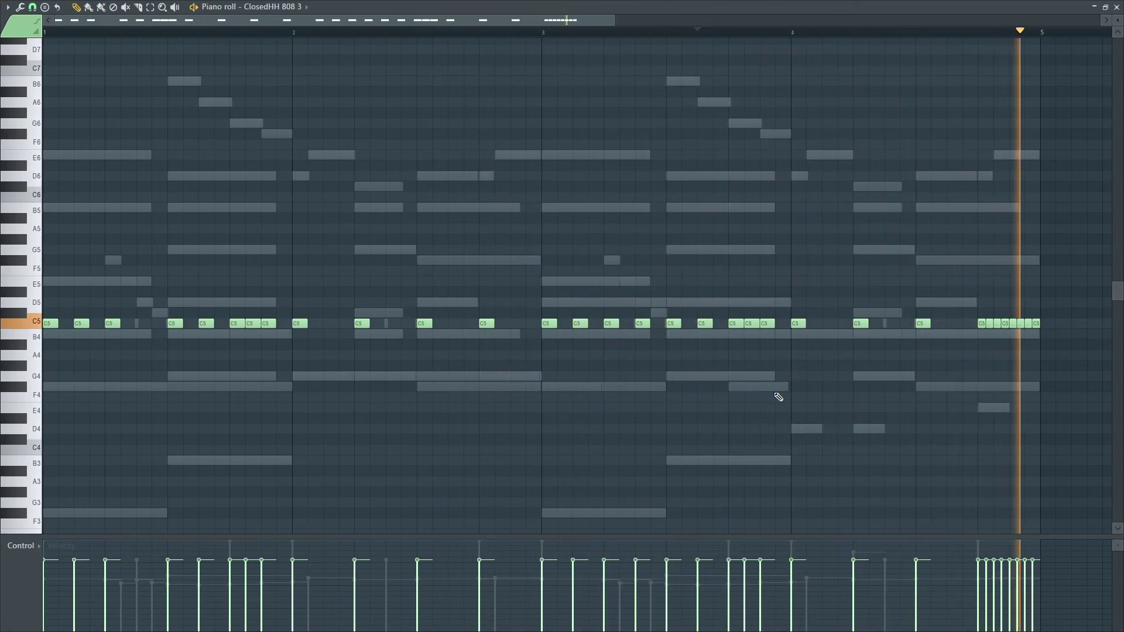
{"action": "key", "text": "space"}
{"action": "left_click", "coordinate": [1118, 6]}
Step: Delete the WoodHi Session V7 channel from the channel rack and play the pattern without it
{"action": "right_click", "coordinate": [358, 394]}
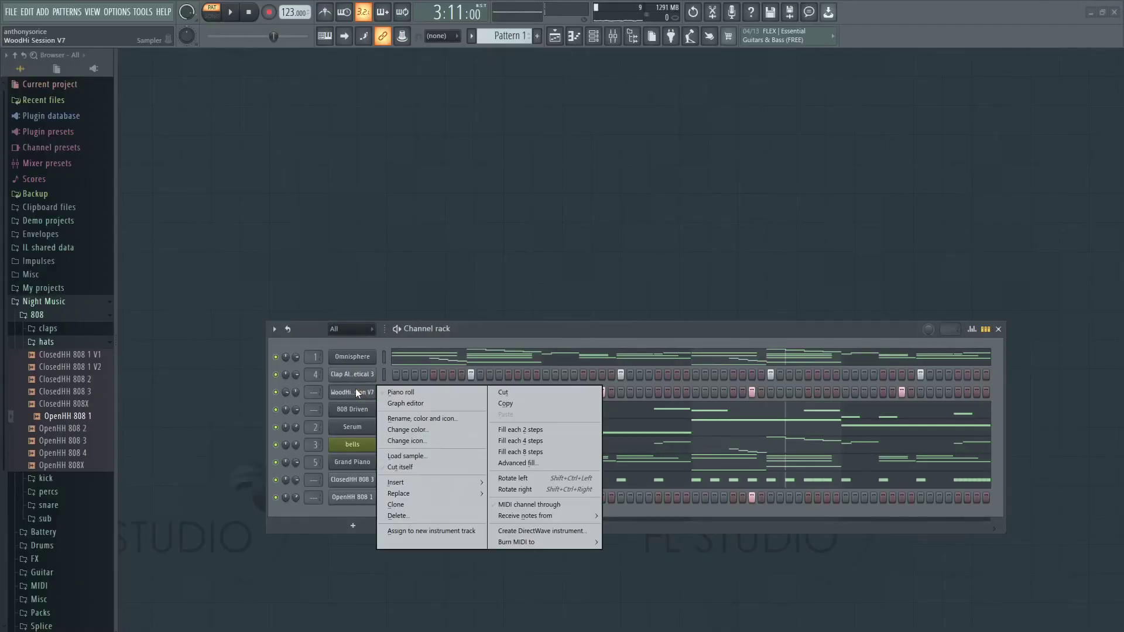
{"action": "left_click", "coordinate": [475, 516]}
{"action": "left_click", "coordinate": [621, 366]}
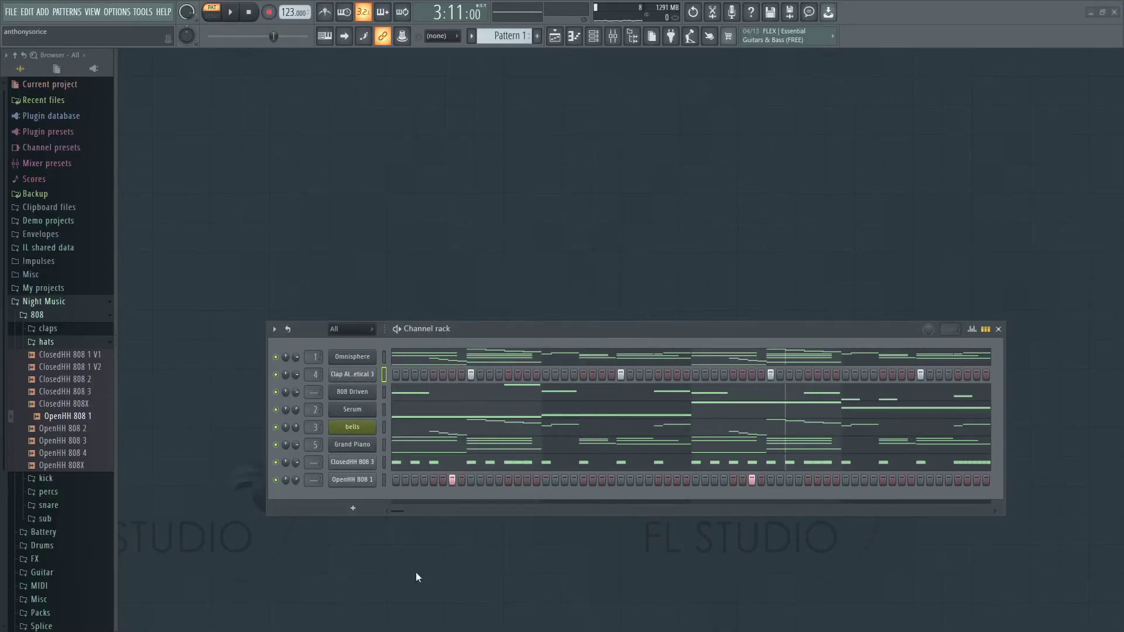
{"action": "key", "text": "space"}
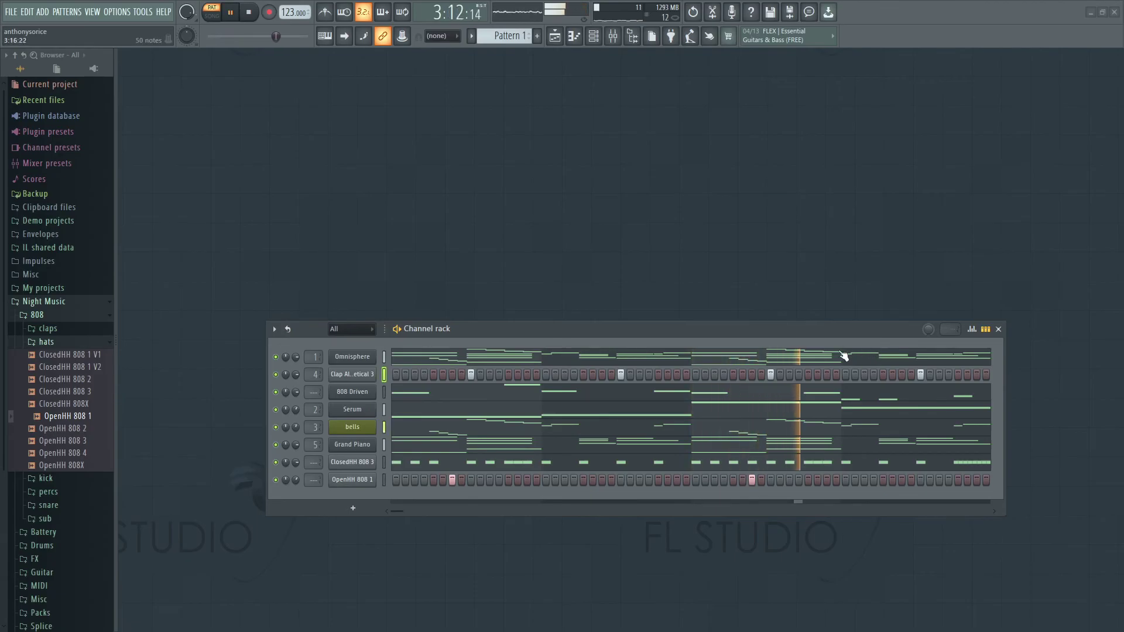
Step: In the ClosedHH 808 3 piano roll, remove the bar 3 C5 hit that coincides with the open hat, and check playback
{"action": "right_click", "coordinate": [371, 463]}
{"action": "left_click", "coordinate": [474, 465]}
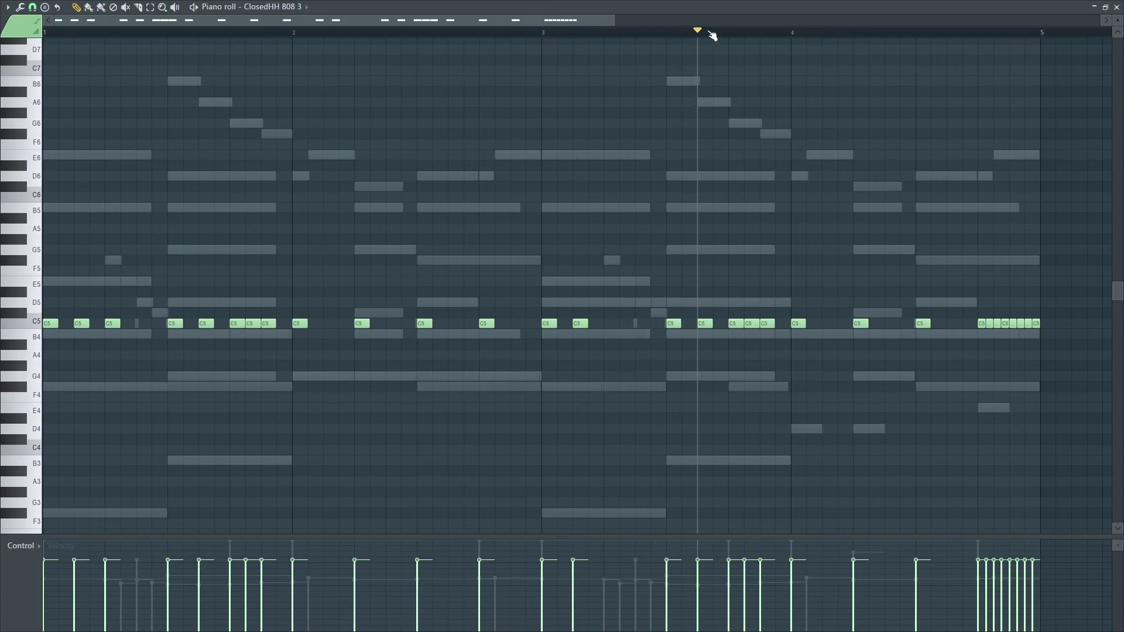
{"action": "left_click_drag", "start_coordinate": [712, 32], "coordinate": [577, 37]}
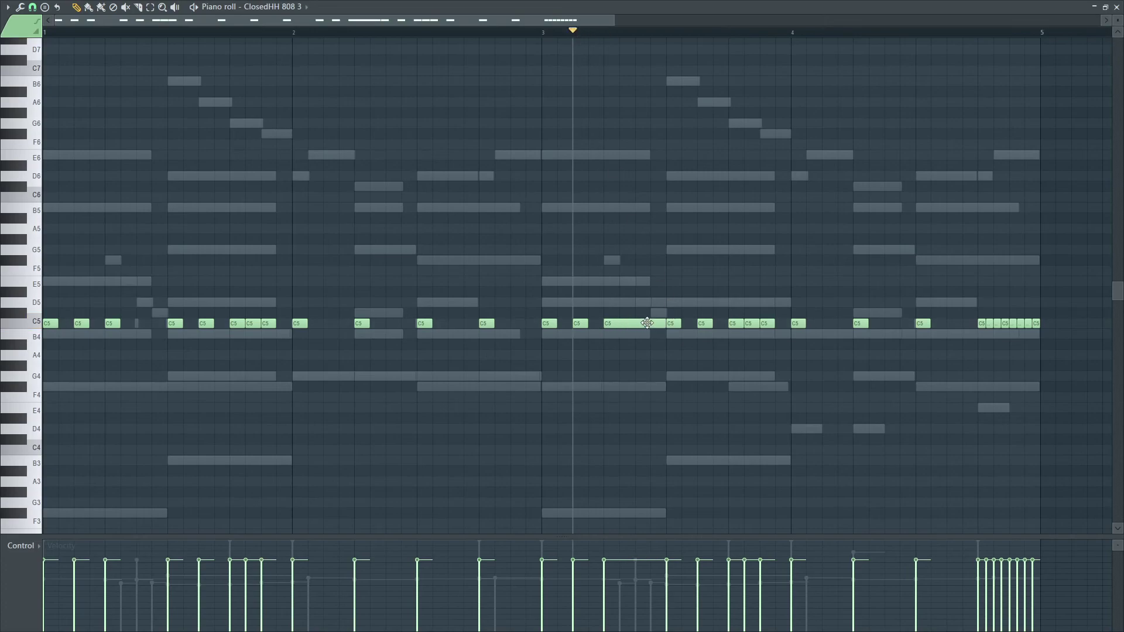
{"action": "key", "text": "space"}
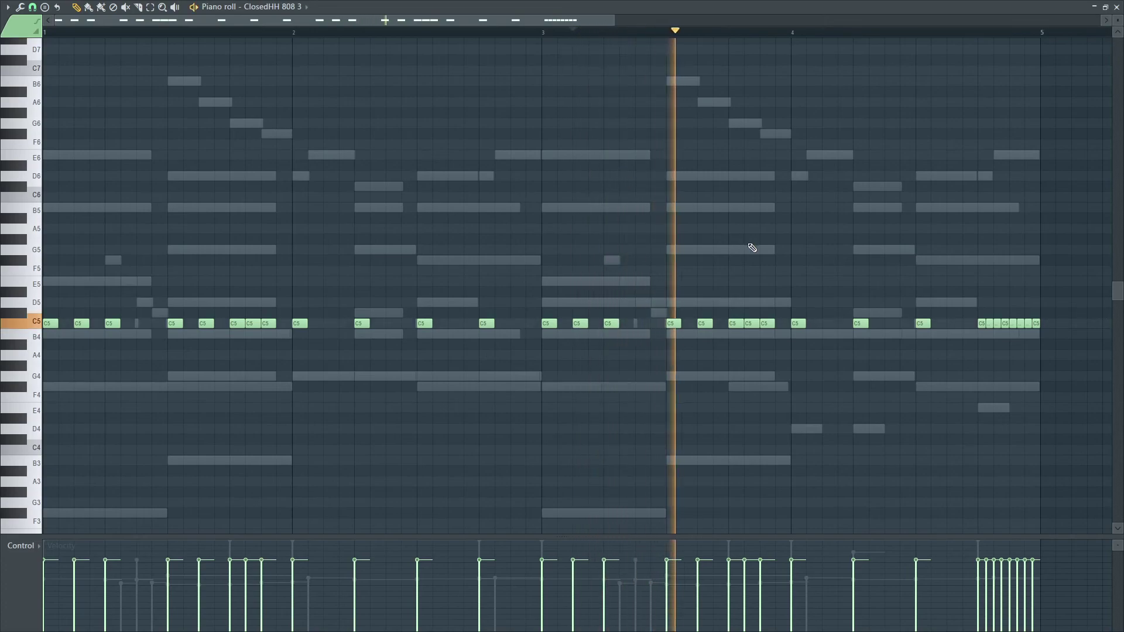
{"action": "key", "text": "space"}
{"action": "left_click", "coordinate": [1115, 7]}
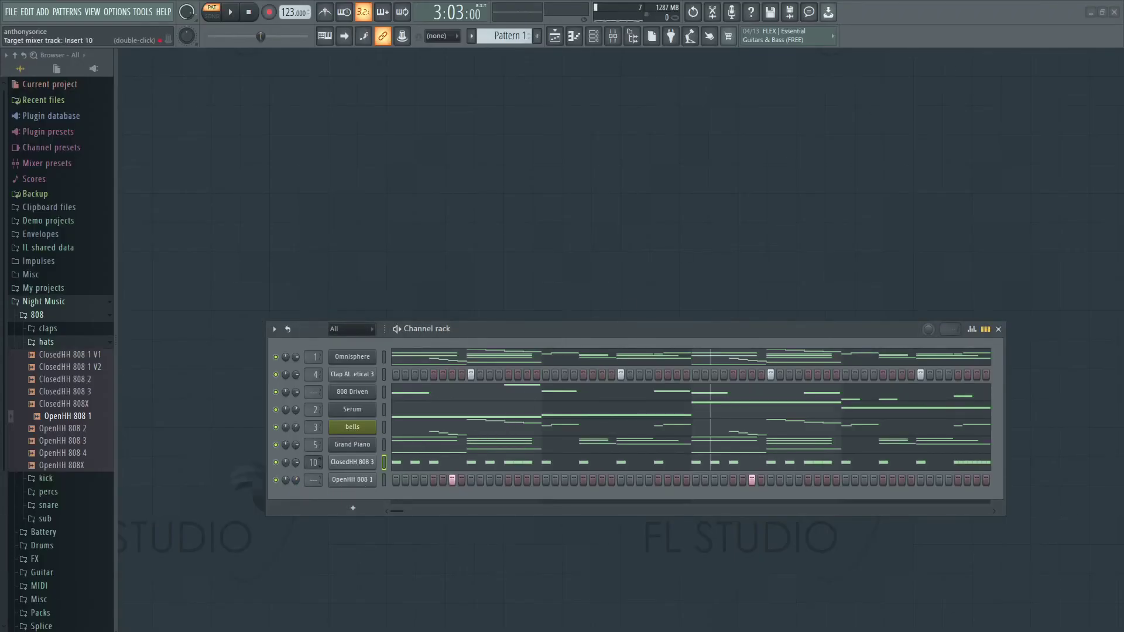
Step: Route ClosedHH 808 3 to mixer insert 10 and OpenHH 808 1 to insert 11, panning both and lowering their faders slightly during playback
{"action": "double_click", "coordinate": [311, 479]}
{"action": "key", "text": "space"}
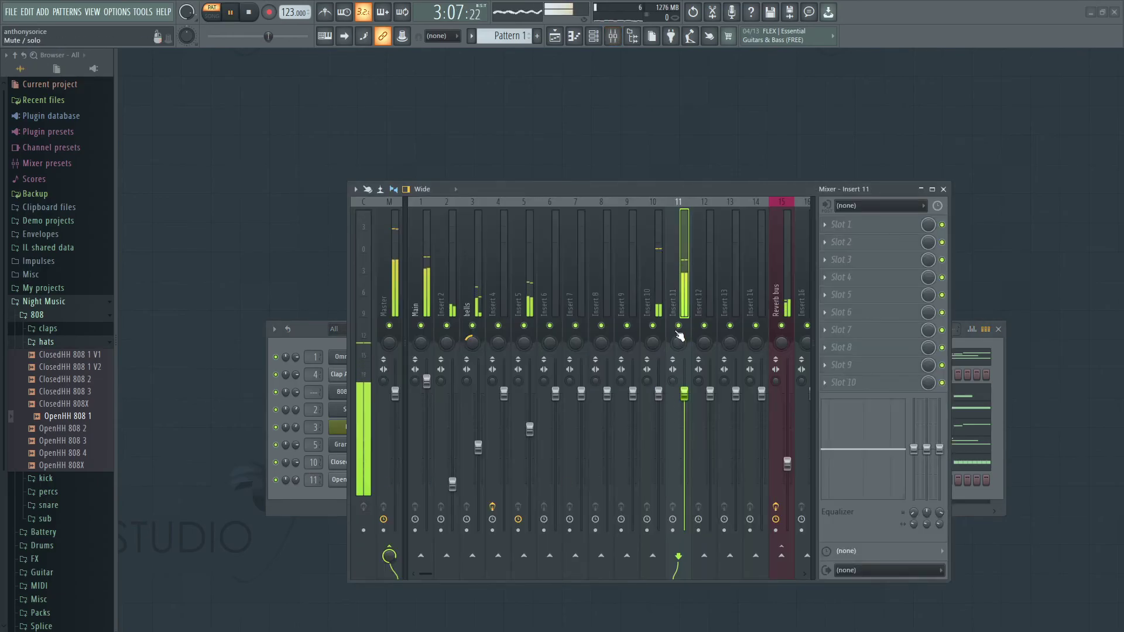
{"action": "left_click_drag", "start_coordinate": [679, 343], "coordinate": [651, 355]}
{"action": "left_click_drag", "start_coordinate": [685, 394], "coordinate": [684, 405]}
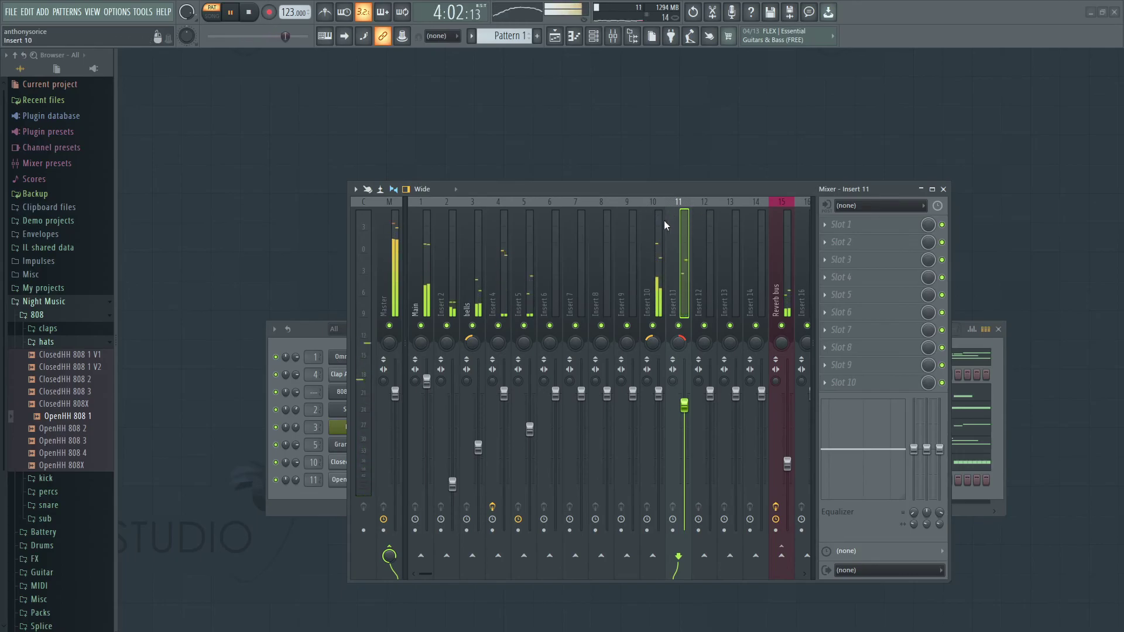
{"action": "left_click_drag", "start_coordinate": [659, 394], "coordinate": [659, 407]}
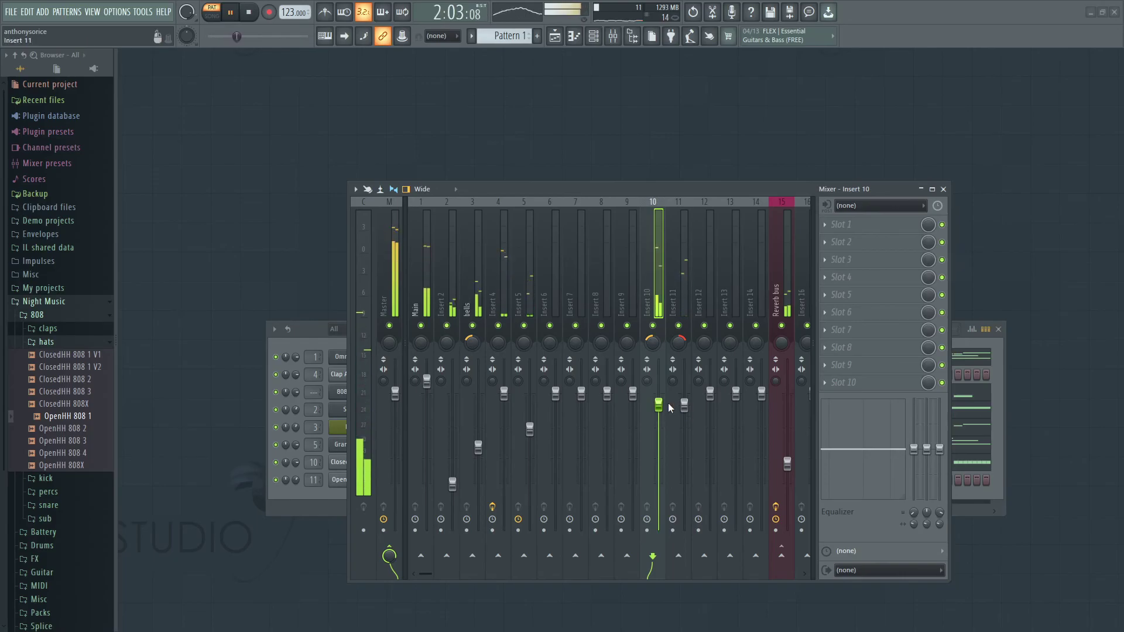
{"action": "key", "text": "space"}
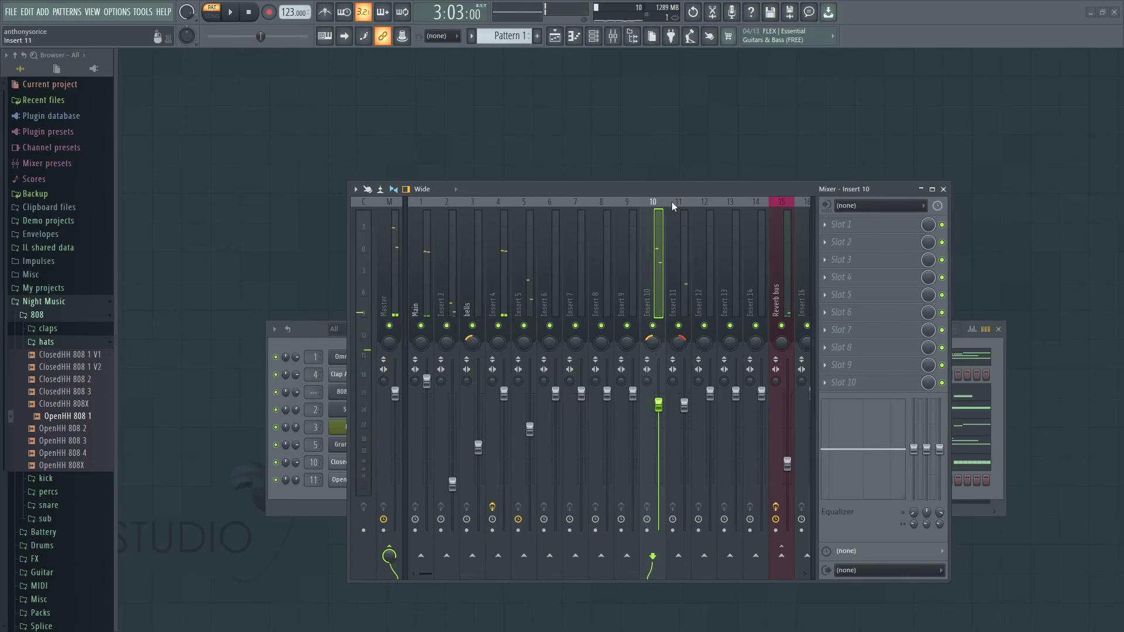
Step: Add Fruity Reeverb 2 to the first effect slot of mixer inserts 10 and 11
{"action": "left_click", "coordinate": [838, 226]}
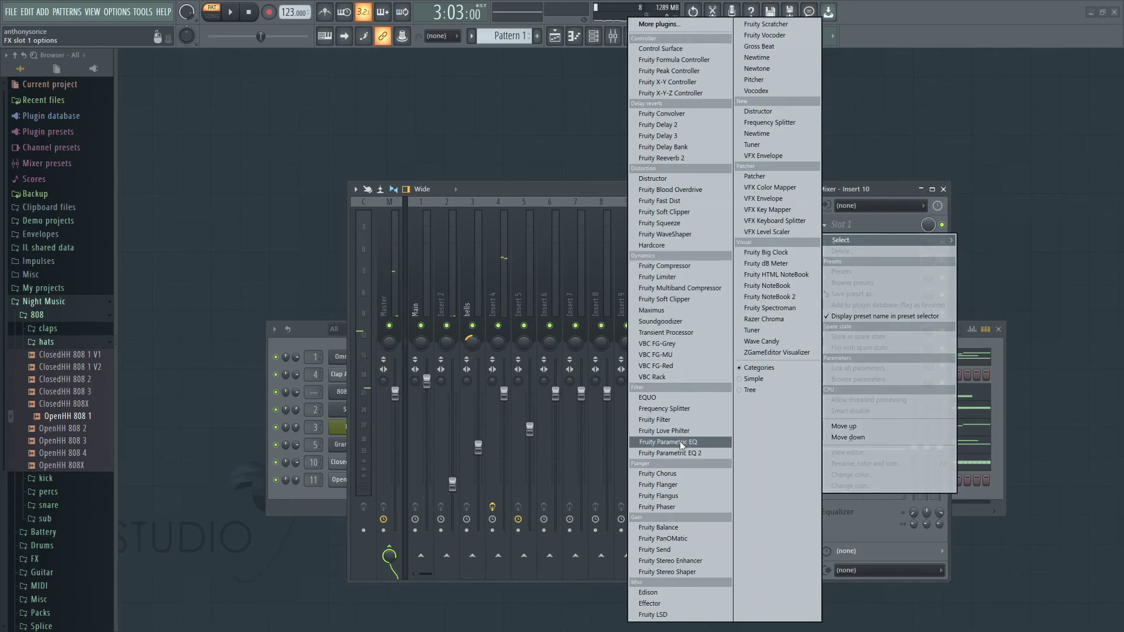
{"action": "left_click", "coordinate": [687, 162]}
{"action": "key", "text": "space"}
{"action": "left_click", "coordinate": [684, 205]}
{"action": "left_click", "coordinate": [844, 226]}
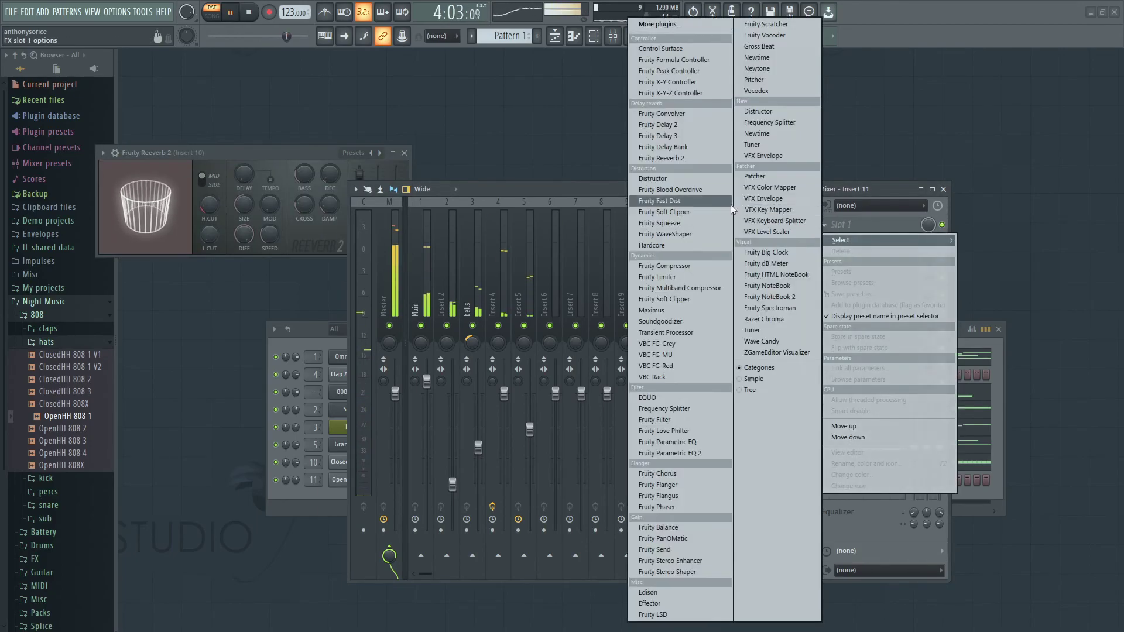
{"action": "left_click", "coordinate": [656, 160]}
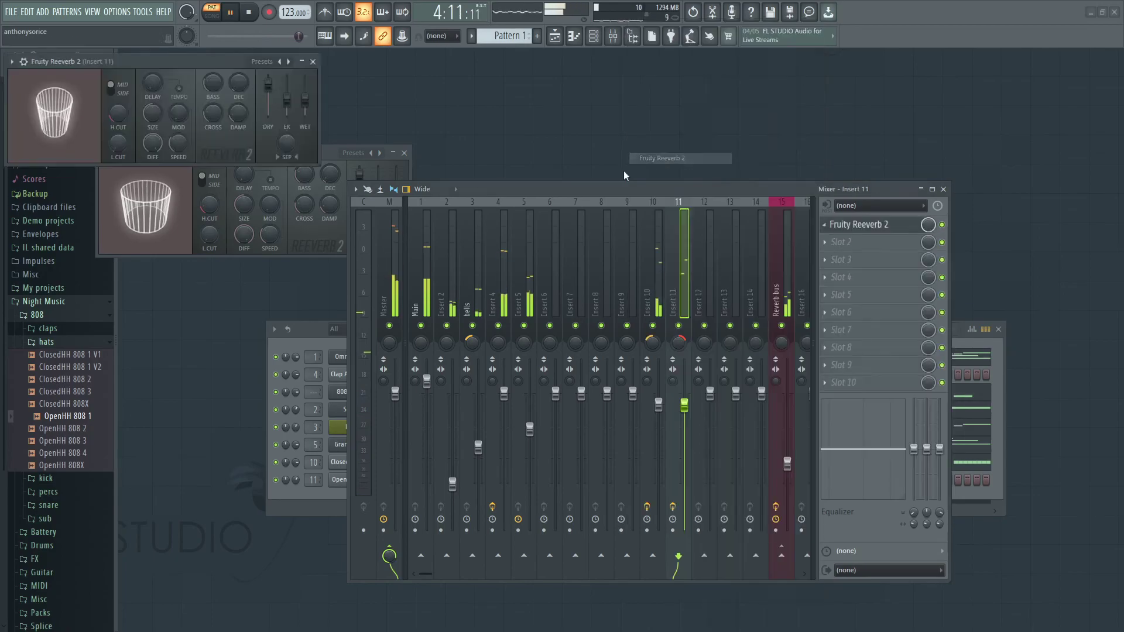
Step: Adjust the low cut and room size and lower the wet level in both hi-hat Fruity Reeverb 2 effects
{"action": "left_click", "coordinate": [326, 155]}
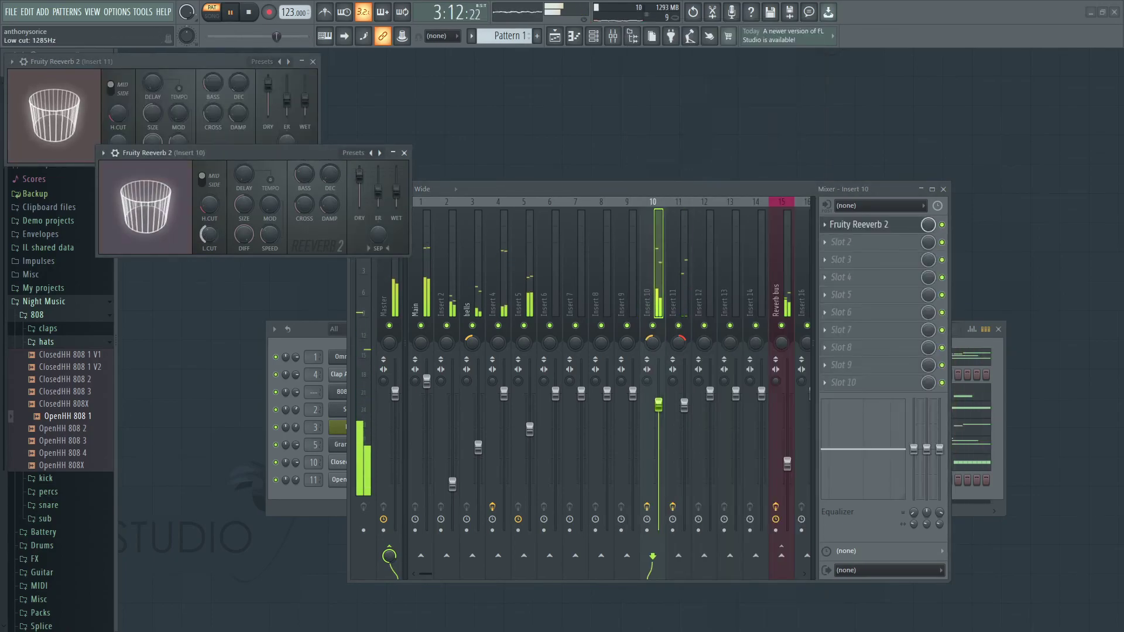
{"action": "left_click_drag", "start_coordinate": [216, 154], "coordinate": [193, 208]}
{"action": "left_click", "coordinate": [129, 162]}
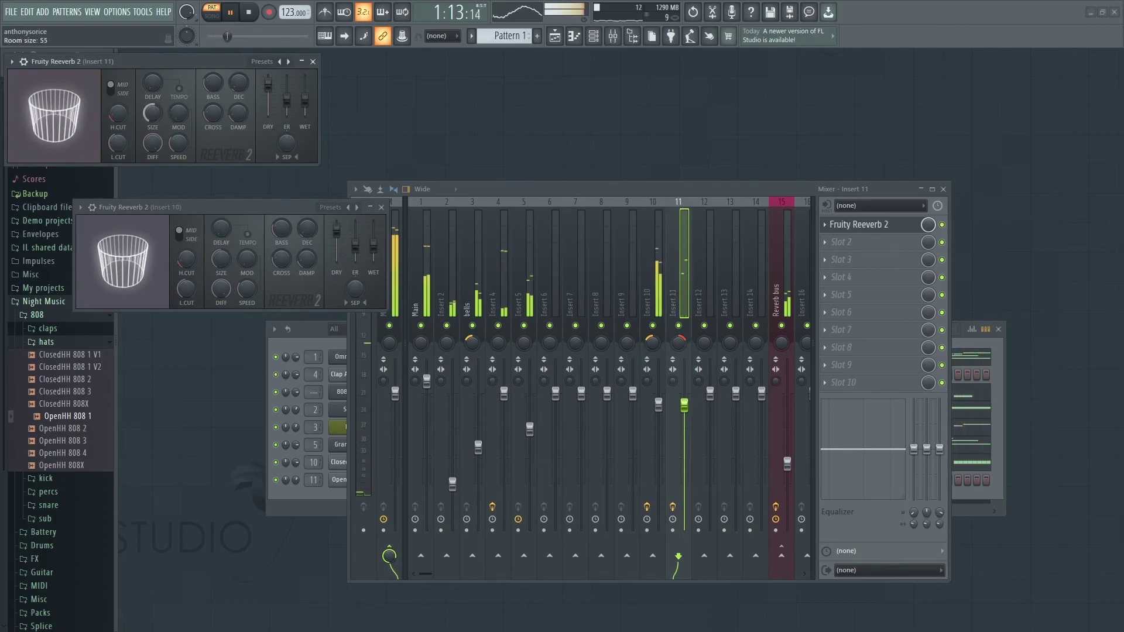
{"action": "left_click", "coordinate": [218, 255]}
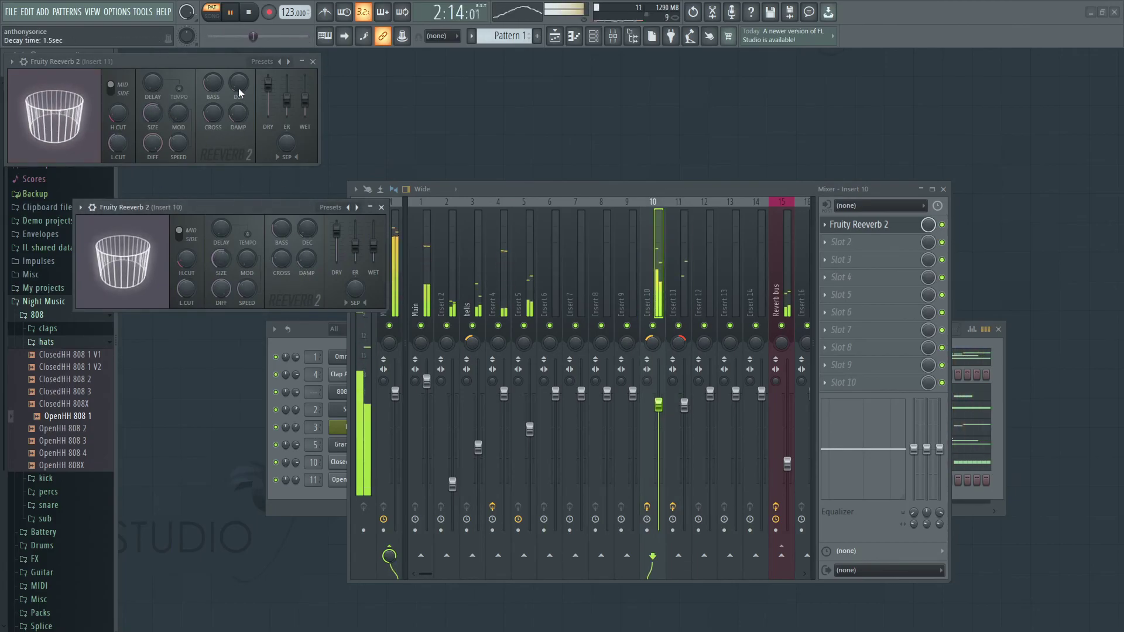
{"action": "left_click_drag", "start_coordinate": [374, 245], "coordinate": [374, 249]}
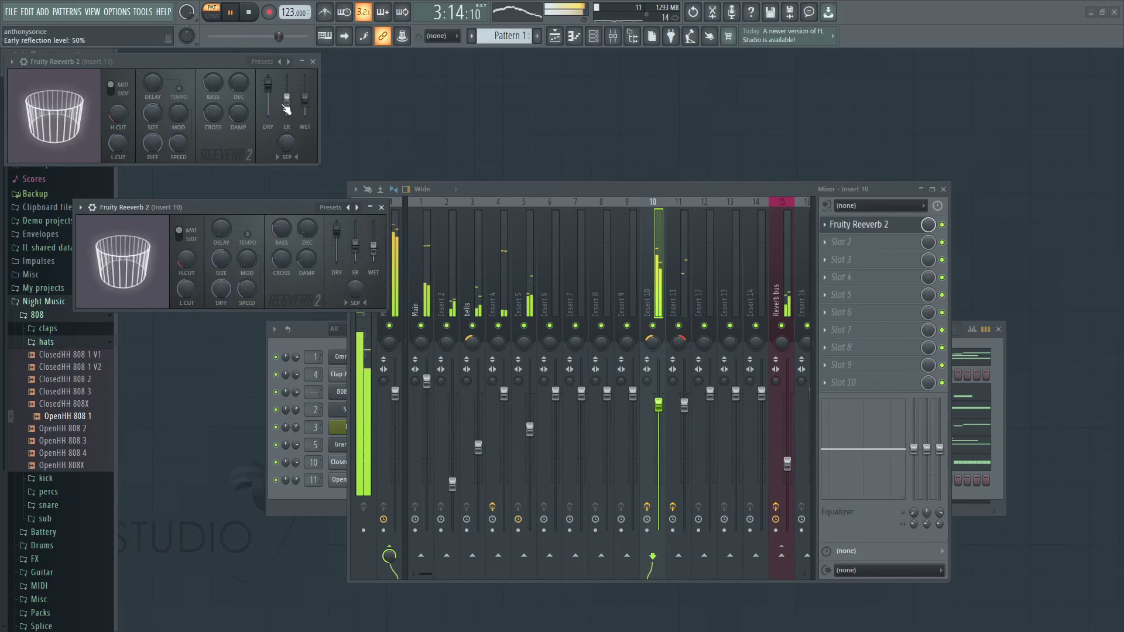
{"action": "left_click_drag", "start_coordinate": [305, 100], "coordinate": [305, 103]}
{"action": "left_click", "coordinate": [938, 189]}
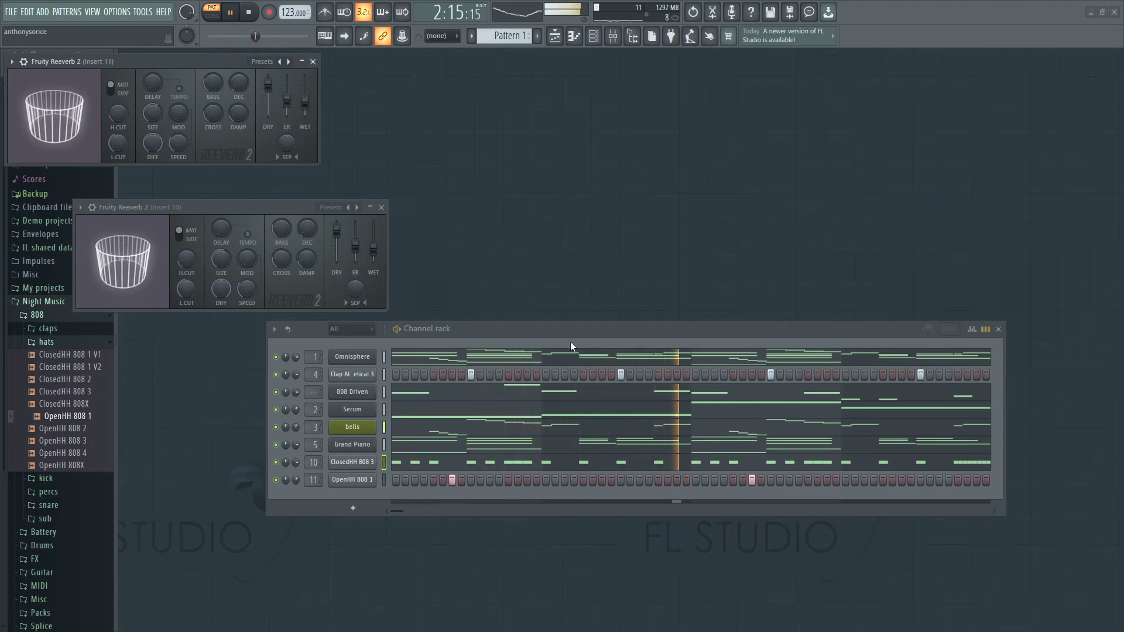
Step: Enable the volume envelope for ClosedHH 808 3 with a short hold to tighten the hat, and check it in playback
{"action": "key", "text": "space"}
{"action": "left_click", "coordinate": [352, 462]}
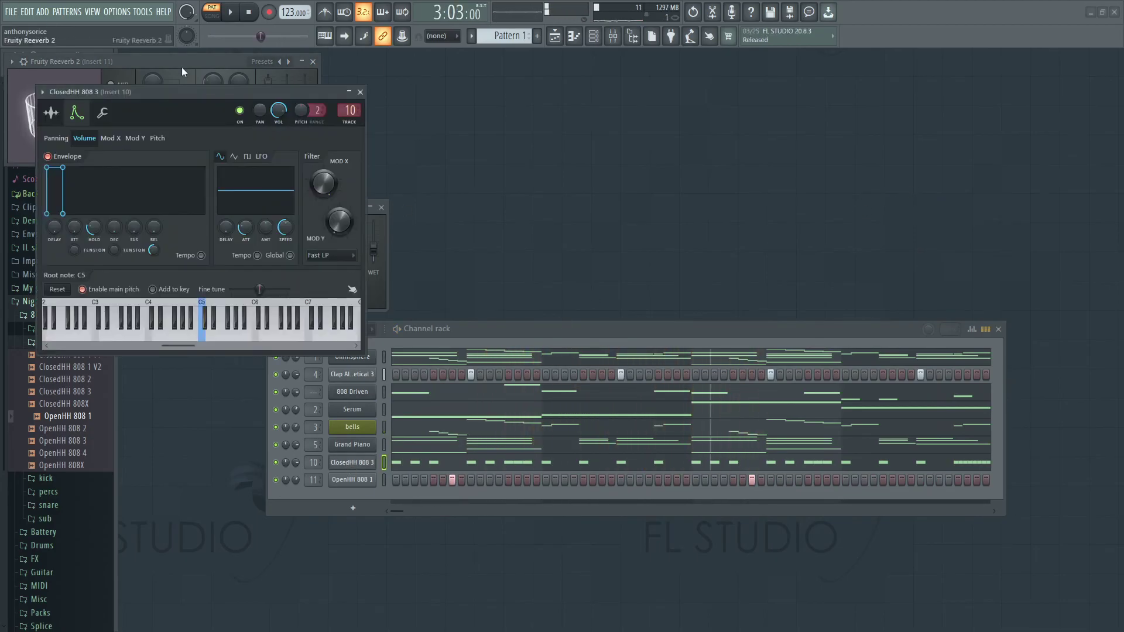
{"action": "key", "text": "space"}
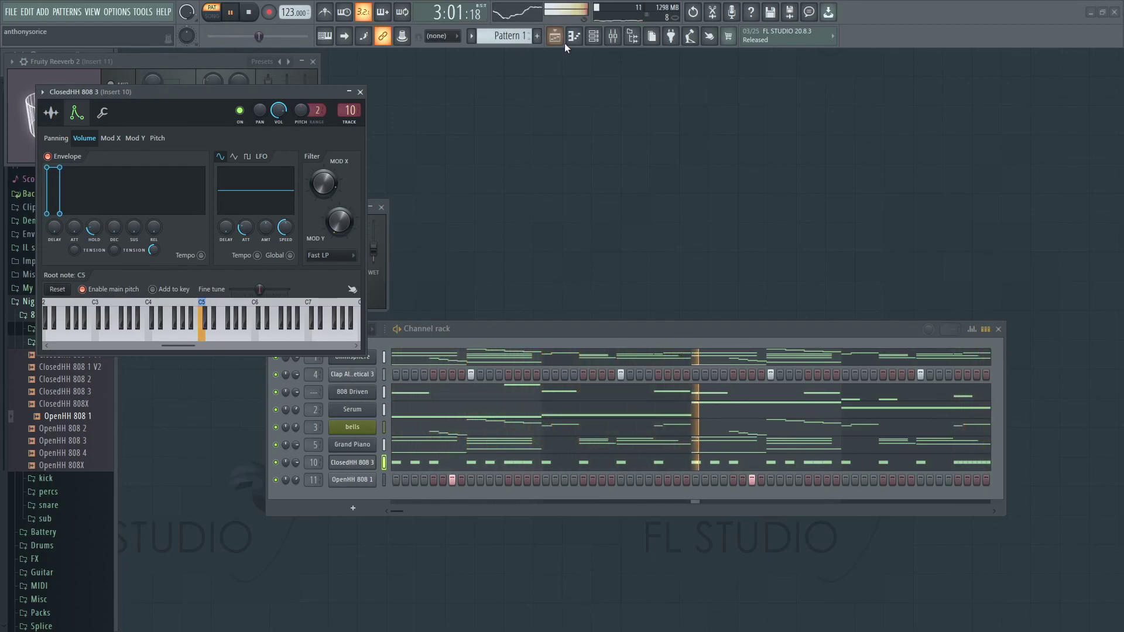
{"action": "left_click", "coordinate": [630, 325]}
{"action": "key", "text": "space"}
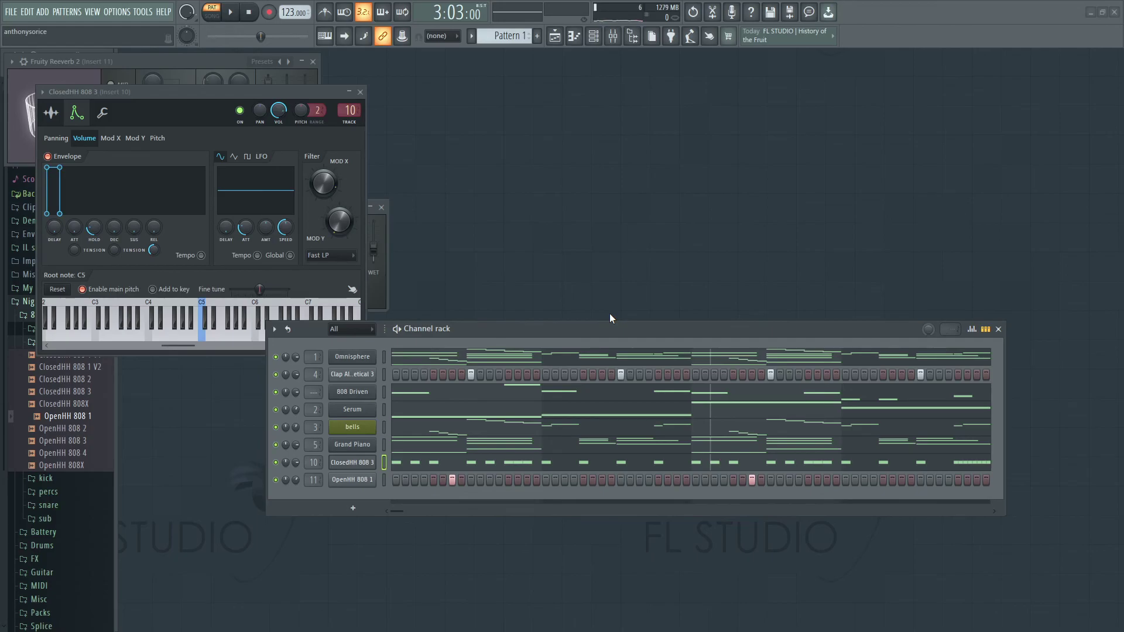
Step: Play the whole pattern to review the finished hi-hats with the other instruments
{"action": "key", "text": "space"}
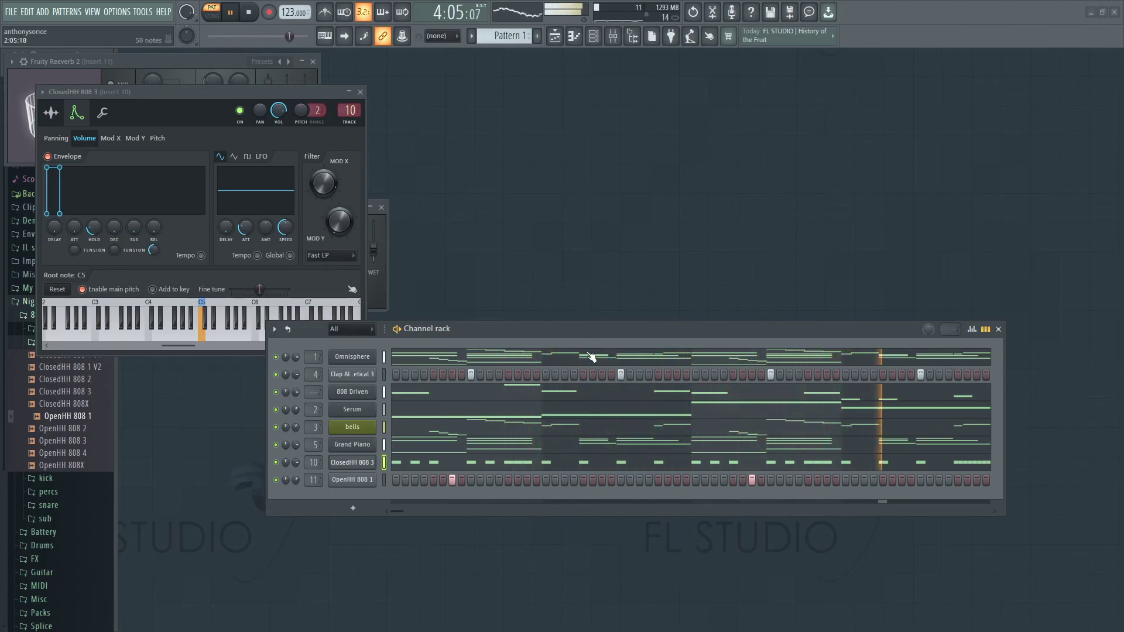
{"action": "key", "text": "super"}
{"action": "left_click", "coordinate": [164, 623]}
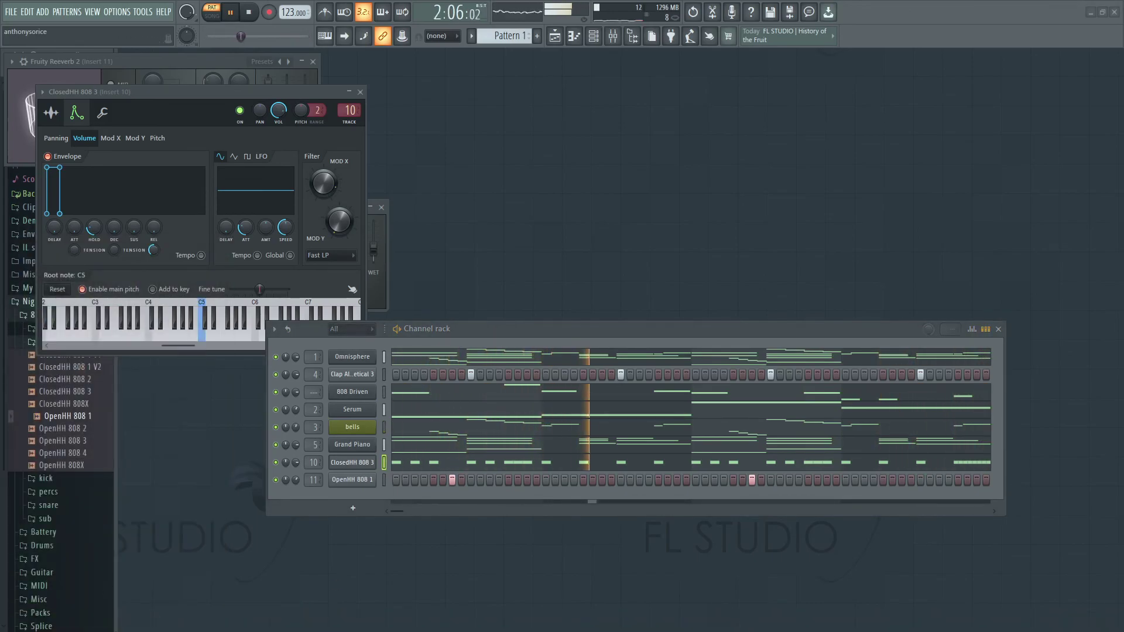